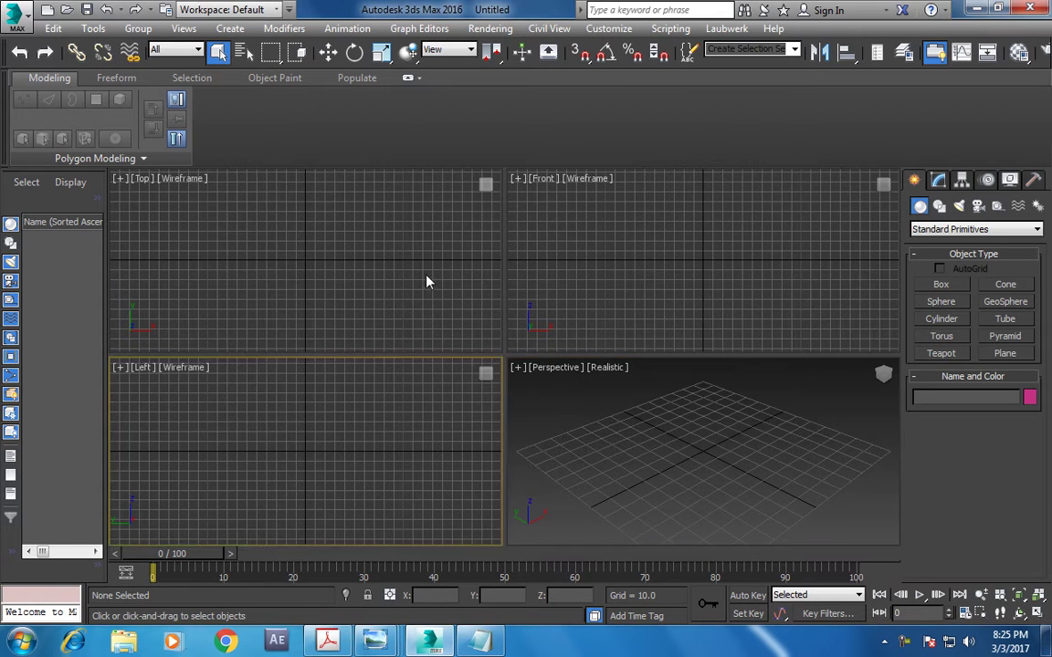
# - Draw a large Plane primitive across the grid in the maximized Perspective view as the floor
pyautogui.hotkey('alt', 'w')
pyautogui.moveTo(670, 423); pyautogui.dragTo(650, 399, button='middle')
pyautogui.click(1005, 354)
pyautogui.scroll(-3, 557, 344)
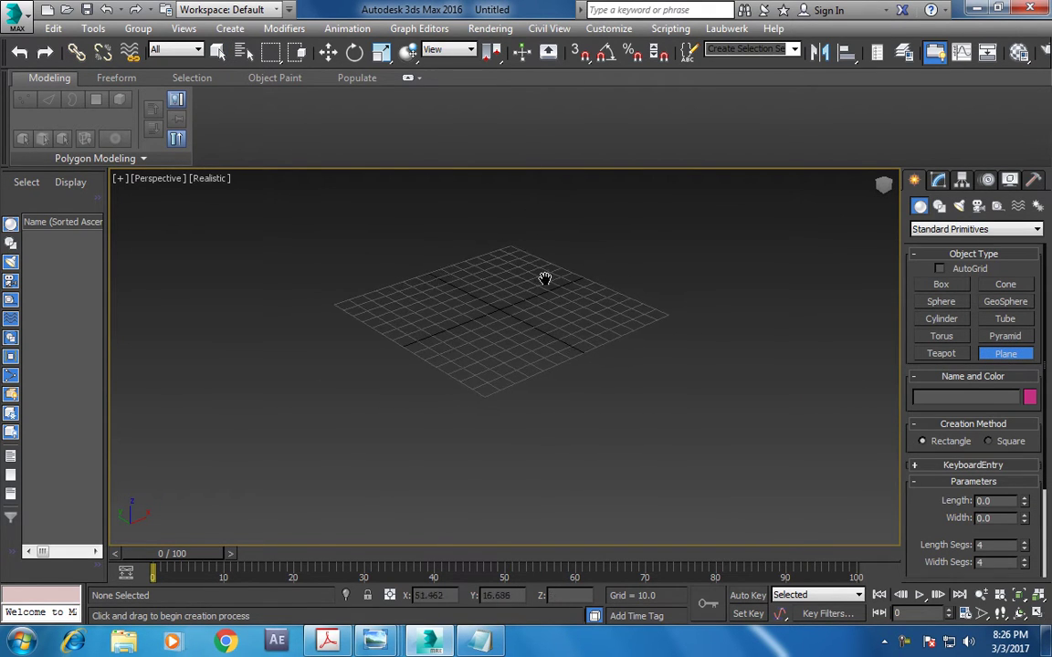
pyautogui.moveTo(517, 250); pyautogui.dragTo(466, 582)
pyautogui.press('w')
pyautogui.moveTo(573, 347)
pyautogui.keyDown('alt'); pyautogui.mouseDown(button='middle')
pyautogui.moveTo(563, 371)
pyautogui.moveTo(593, 398)
pyautogui.mouseUp(button='middle'); pyautogui.keyUp('alt')
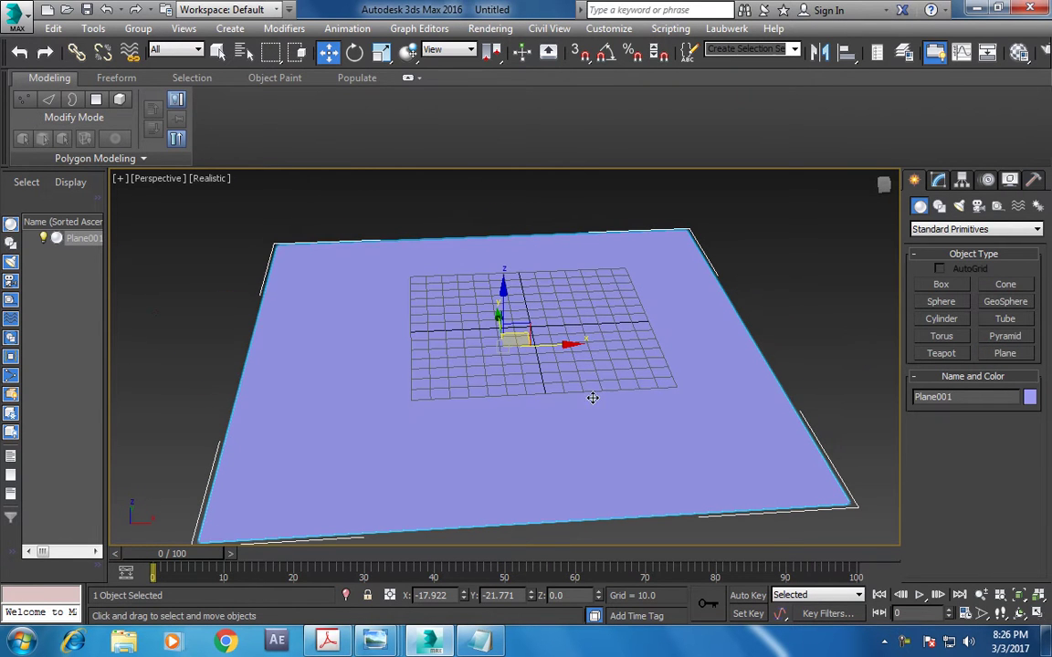
# - Draw an AEC Extended Wall along the floor edges in Top view, 5.0 wide and 96.0 high
pyautogui.click(958, 229)
pyautogui.click(948, 348)
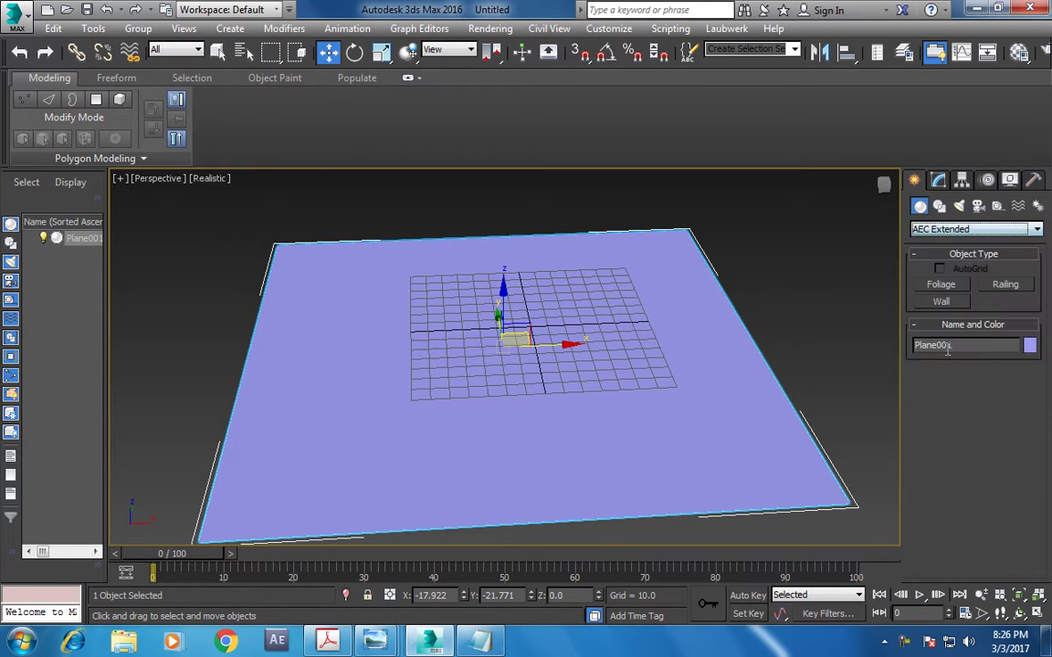
pyautogui.click(941, 302)
pyautogui.hotkey('alt', 'w')
pyautogui.hotkey('alt', 'w')
pyautogui.scroll(-5, 265, 260)
pyautogui.moveTo(265, 260)
pyautogui.mouseDown(button='middle')
pyautogui.moveTo(376, 303)
pyautogui.moveTo(372, 311)
pyautogui.mouseUp(button='middle')
pyautogui.click(214, 439)
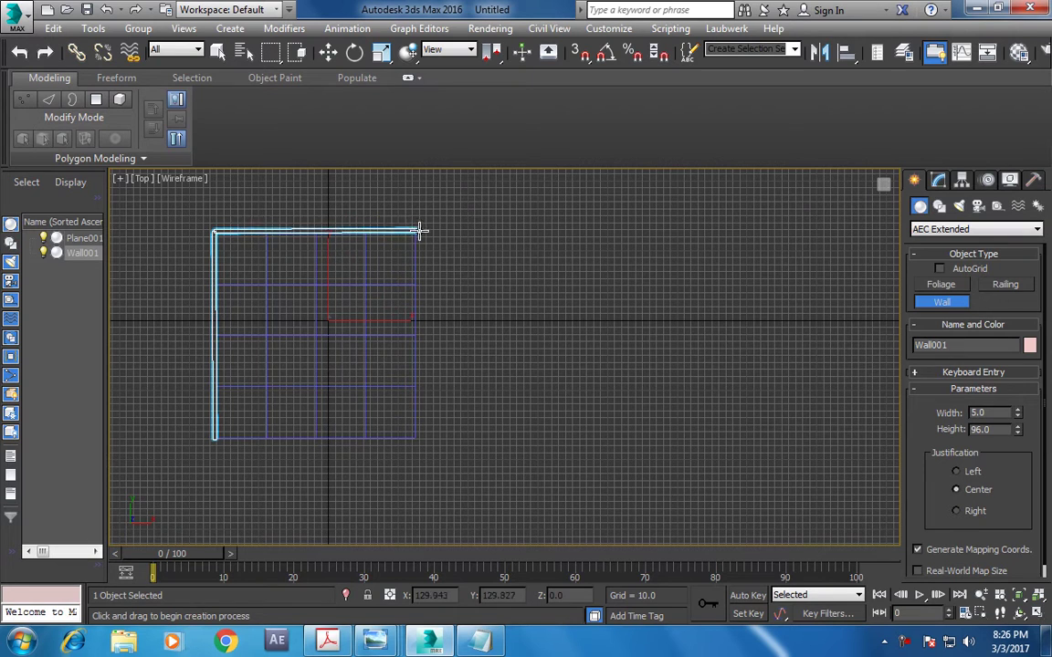
pyautogui.click(415, 440)
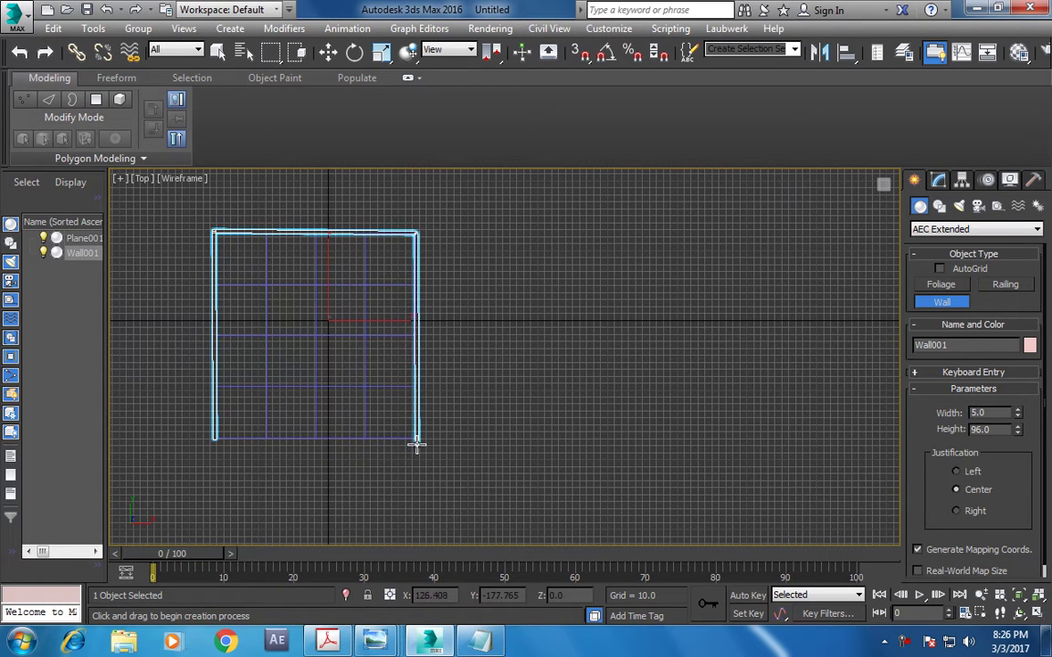
pyautogui.rightClick(417, 447)
pyautogui.hotkey('alt', 'w')
pyautogui.hotkey('alt', 'w')
pyautogui.moveTo(704, 453)
pyautogui.keyDown('alt'); pyautogui.mouseDown(button='middle')
pyautogui.moveTo(621, 376)
pyautogui.moveTo(659, 439)
pyautogui.mouseUp(button='middle'); pyautogui.keyUp('alt')
# - Scale the wall taller on Z and stretch the floor plane wider
pyautogui.press('r')
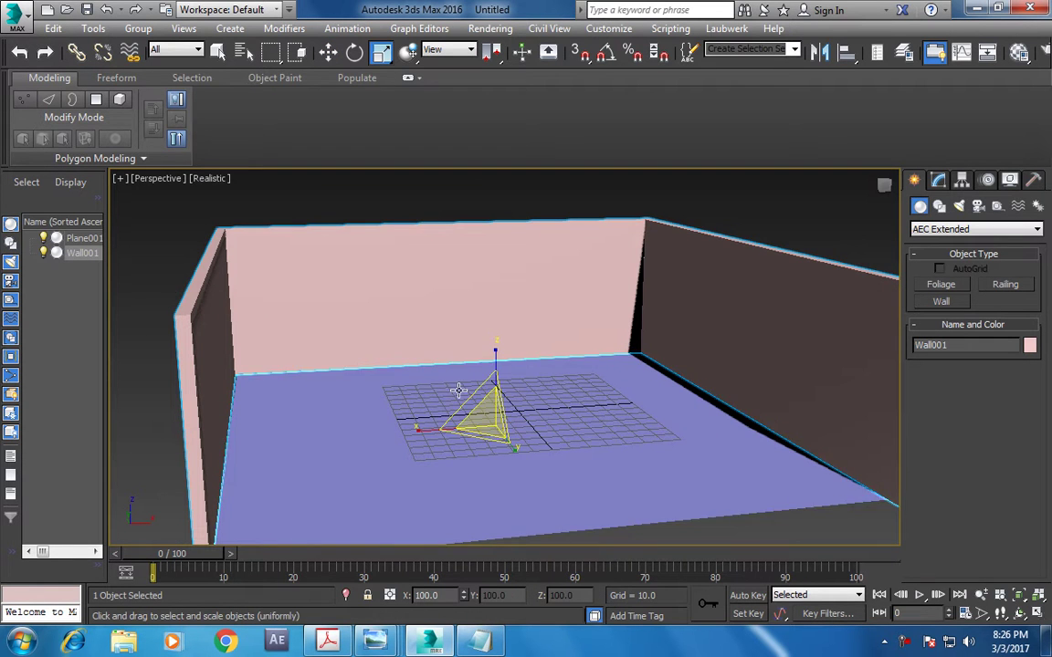
pyautogui.moveTo(494, 352); pyautogui.dragTo(496, 329)
pyautogui.click(639, 465)
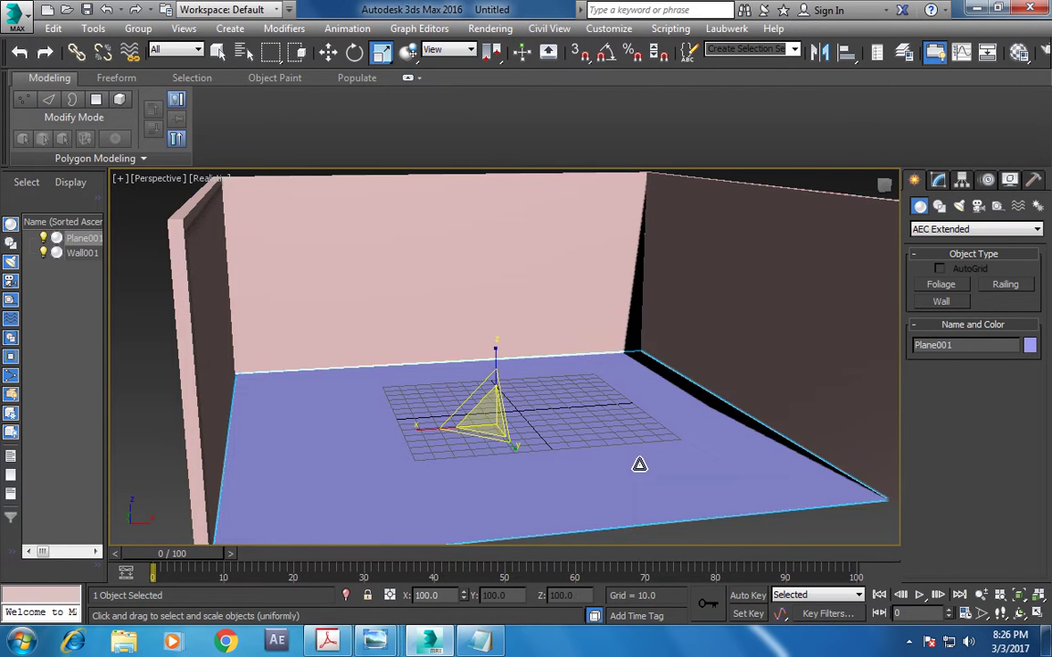
pyautogui.moveTo(439, 416); pyautogui.dragTo(445, 405)
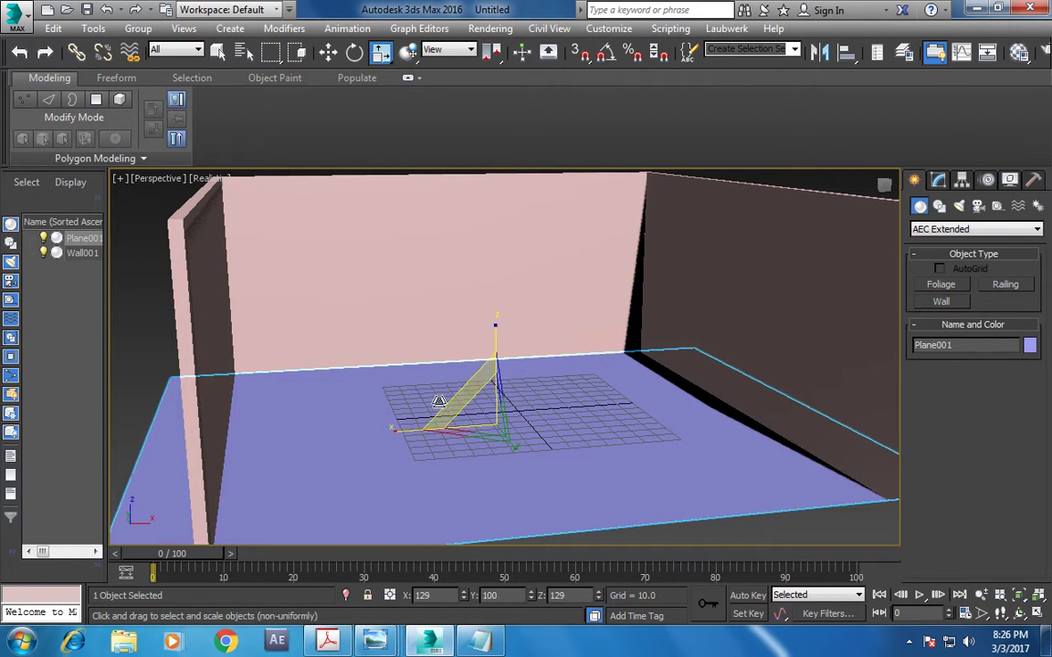
pyautogui.keyDown('alt'); pyautogui.moveTo(649, 403); pyautogui.dragTo(641, 425, button='middle'); pyautogui.keyUp('alt')
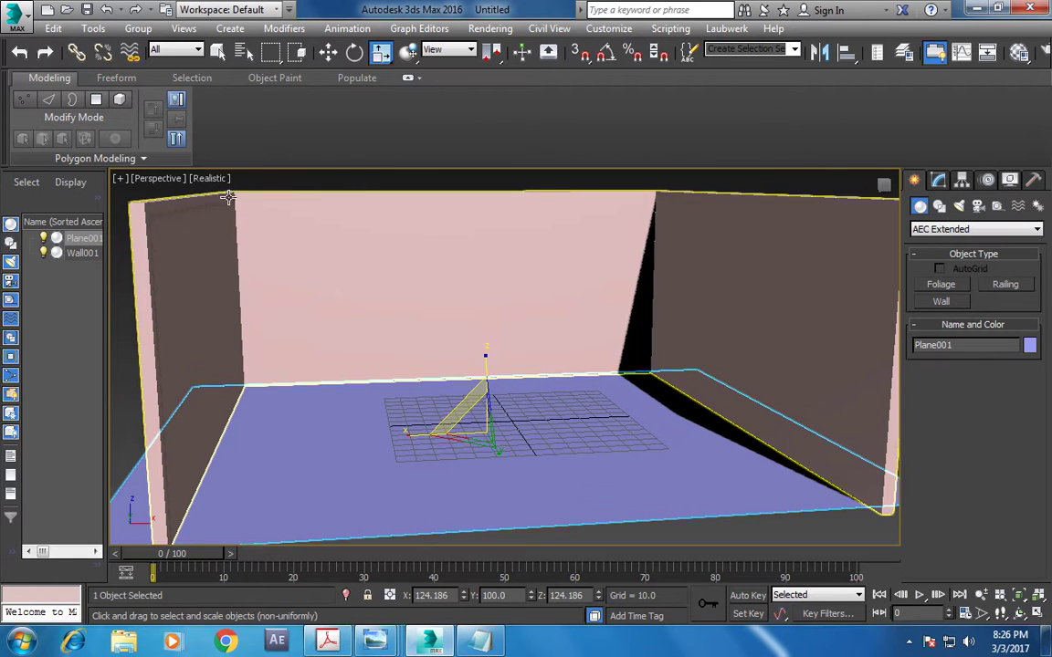
# - Set the Perspective view to Shaded display and reselect the wall
pyautogui.click(209, 179)
pyautogui.click(249, 215)
pyautogui.moveTo(655, 357)
pyautogui.mouseDown(button='middle')
pyautogui.moveTo(681, 383)
pyautogui.moveTo(693, 428)
pyautogui.mouseUp(button='middle')
pyautogui.scroll(-2, 693, 428)
pyautogui.scroll(-3, 535, 390)
pyautogui.moveTo(539, 423)
pyautogui.keyDown('alt'); pyautogui.mouseDown(button='middle')
pyautogui.moveTo(570, 484)
pyautogui.moveTo(587, 491)
pyautogui.moveTo(650, 455)
pyautogui.mouseUp(button='middle'); pyautogui.keyUp('alt')
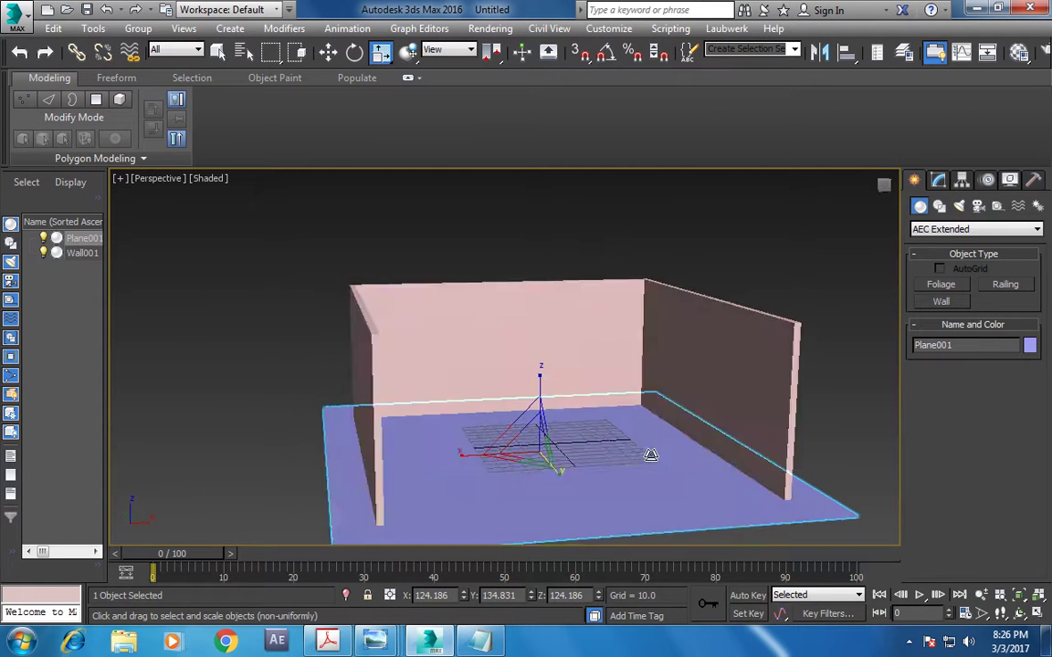
pyautogui.click(554, 284)
pyautogui.scroll(3, 579, 367)
pyautogui.click(579, 367)
pyautogui.moveTo(579, 367)
pyautogui.keyDown('alt'); pyautogui.mouseDown(button='middle')
pyautogui.moveTo(676, 403)
pyautogui.moveTo(605, 404)
pyautogui.mouseUp(button='middle'); pyautogui.keyUp('alt')
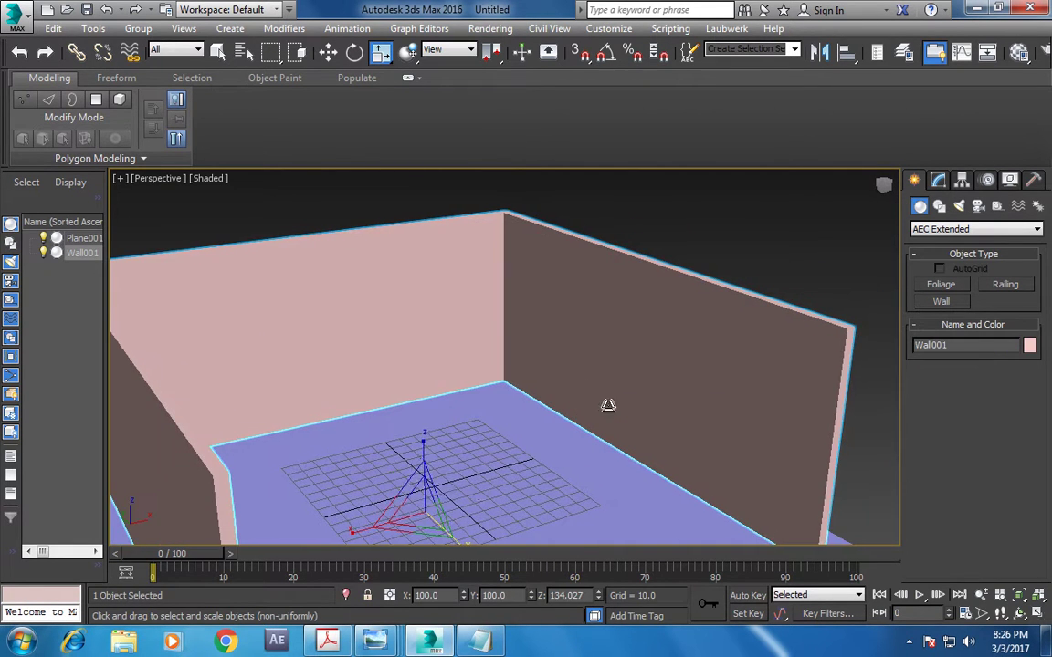
# - Convert the wall to an Editable Poly and slice Swift Loop edge loops across it, showing edged faces
pyautogui.press('w')
pyautogui.rightClick(692, 338)
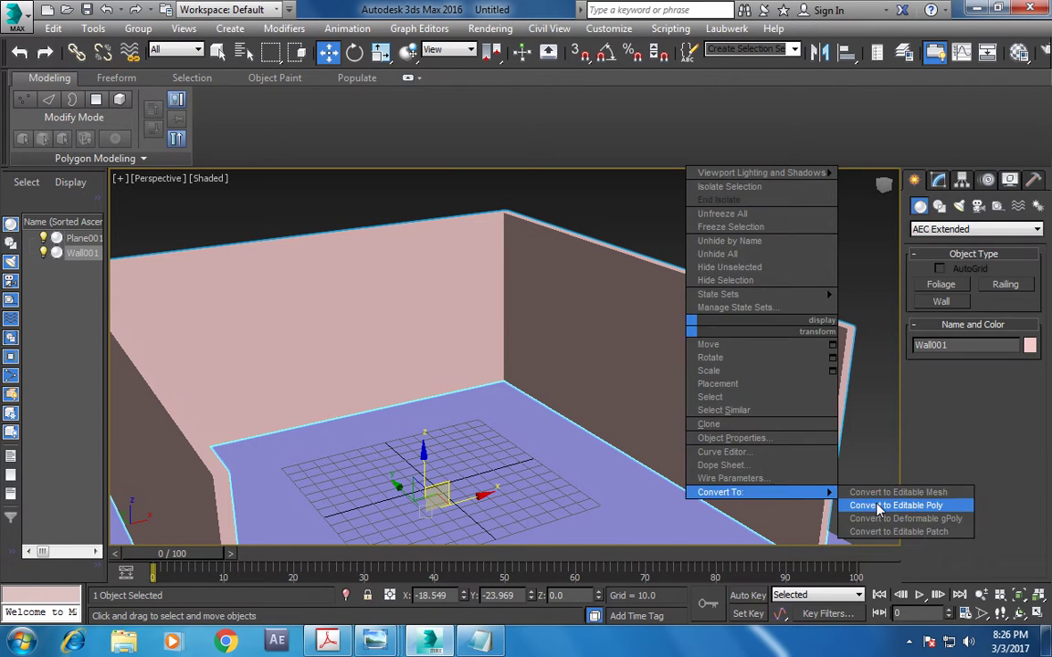
pyautogui.moveTo(720, 492)
pyautogui.click(872, 505)
pyautogui.click(593, 99)
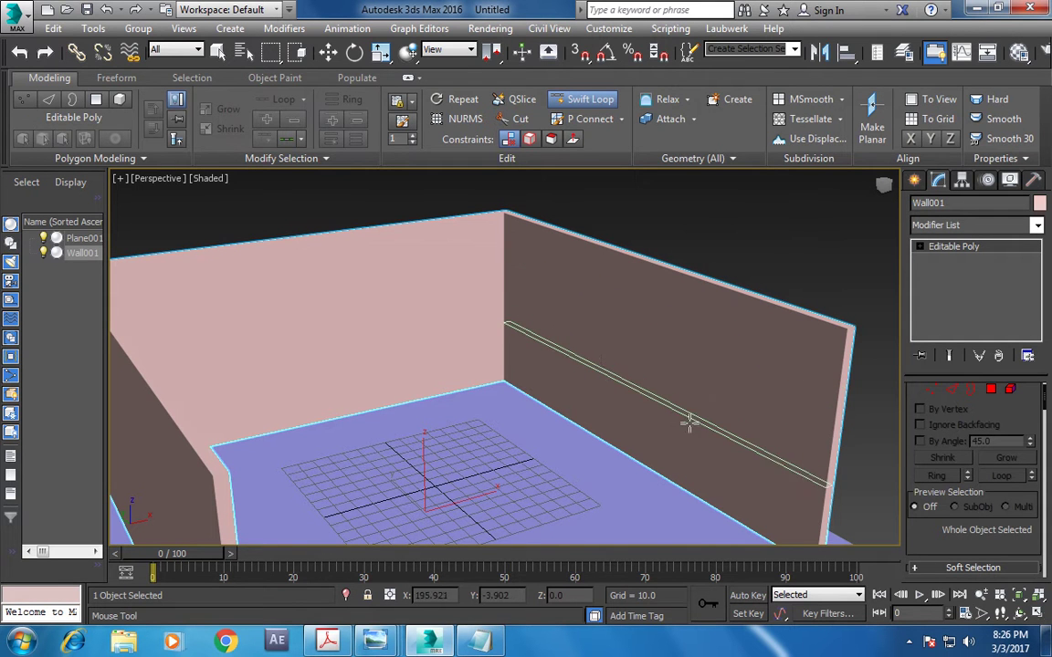
pyautogui.press('F4')
pyautogui.moveTo(700, 402)
pyautogui.keyDown('alt'); pyautogui.mouseDown(button='middle')
pyautogui.moveTo(606, 272)
pyautogui.moveTo(644, 320)
pyautogui.moveTo(663, 244)
pyautogui.mouseUp(button='middle'); pyautogui.keyUp('alt')
pyautogui.rightClick(643, 320)
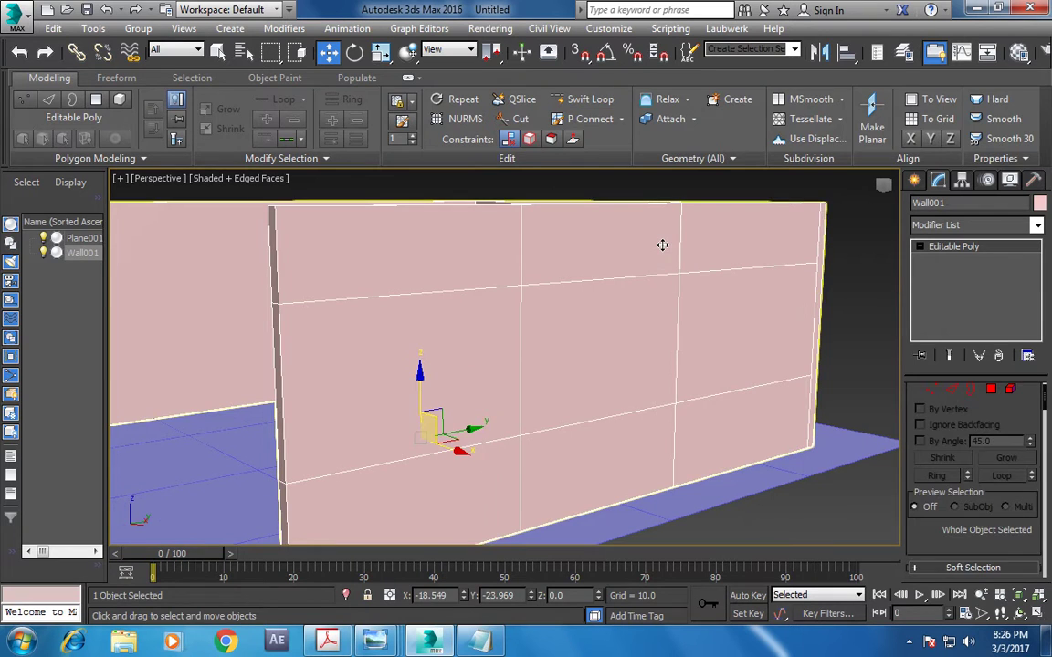
# - Delete the middle wall panel polygon to open a window hole
pyautogui.press('4')
pyautogui.click(628, 345)
pyautogui.press('Delete')
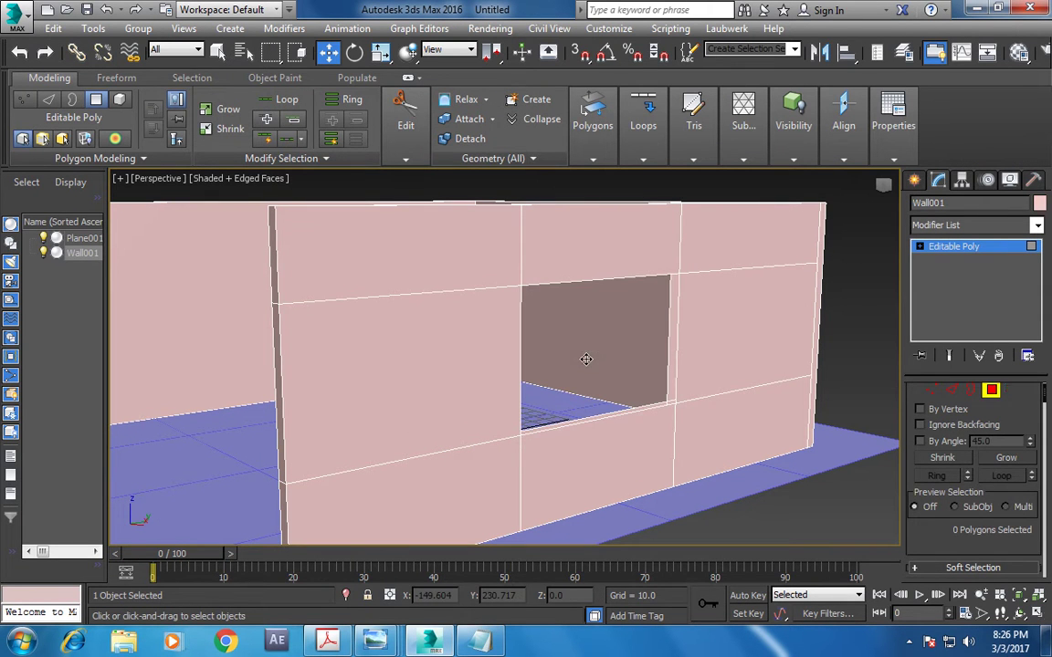
# - Select the opening's border and Bridge it so the window hole has solid sides
pyautogui.press('2')
pyautogui.doubleClick(595, 434)
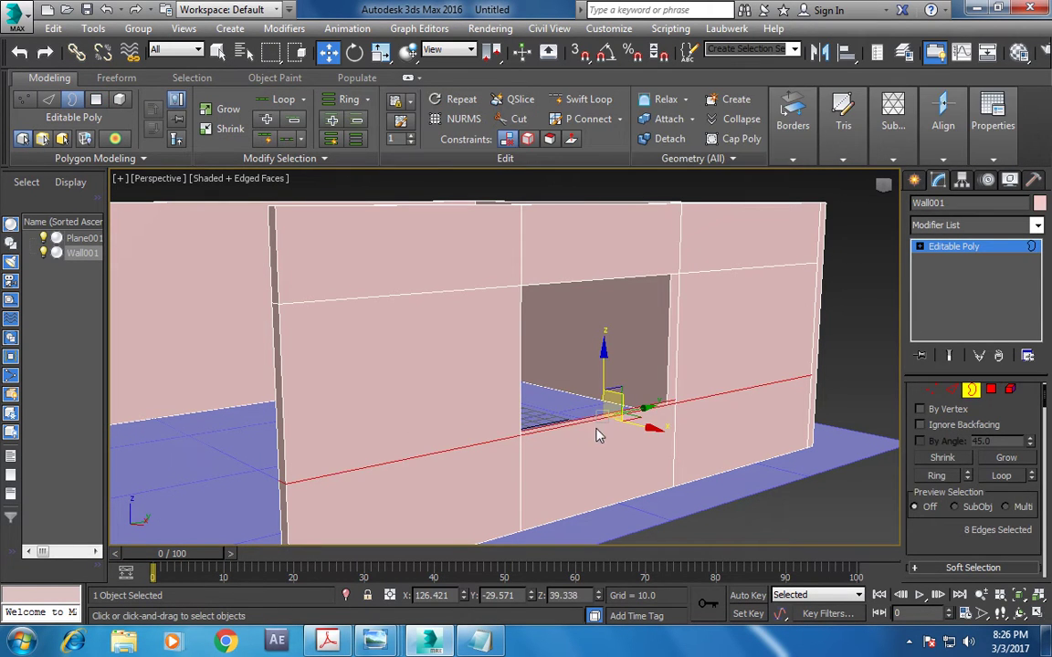
pyautogui.doubleClick(566, 289)
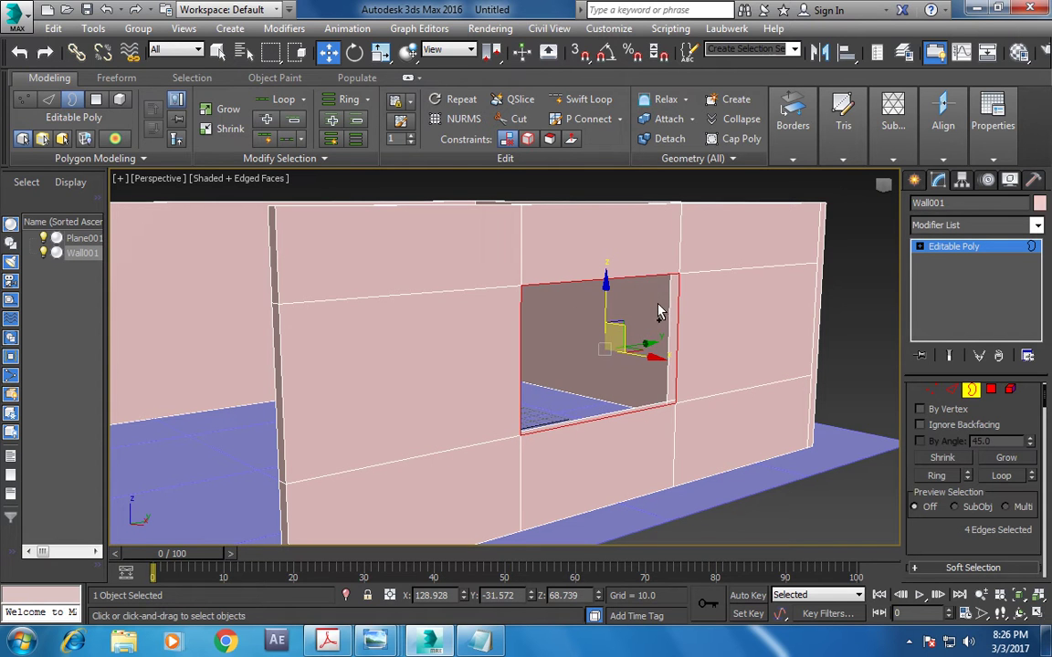
pyautogui.scroll(-3, 992, 534)
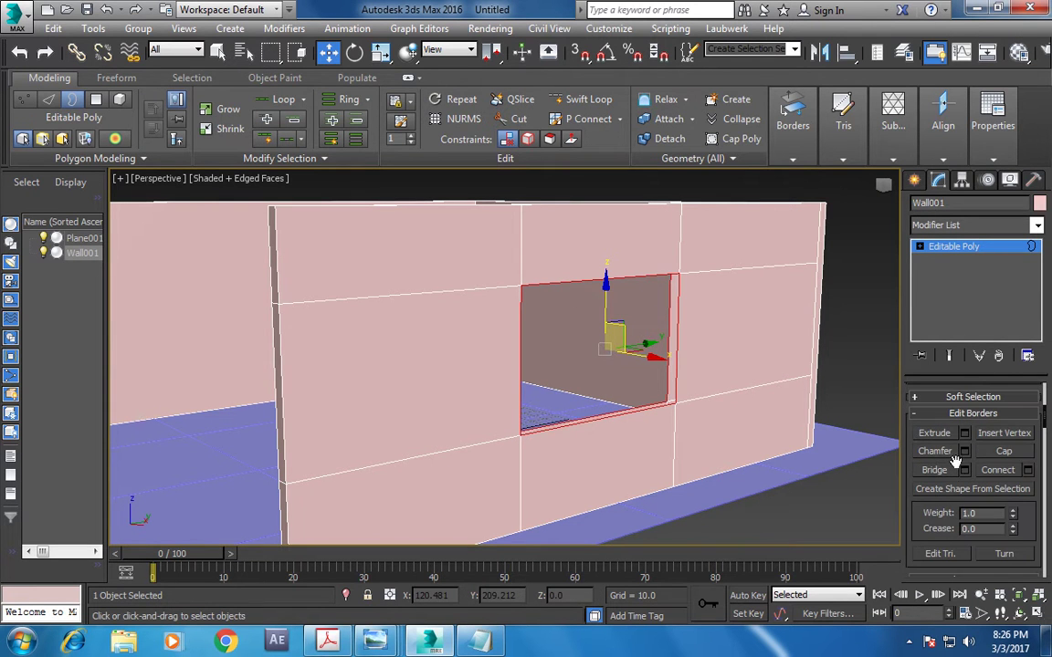
pyautogui.click(964, 472)
pyautogui.click(511, 461)
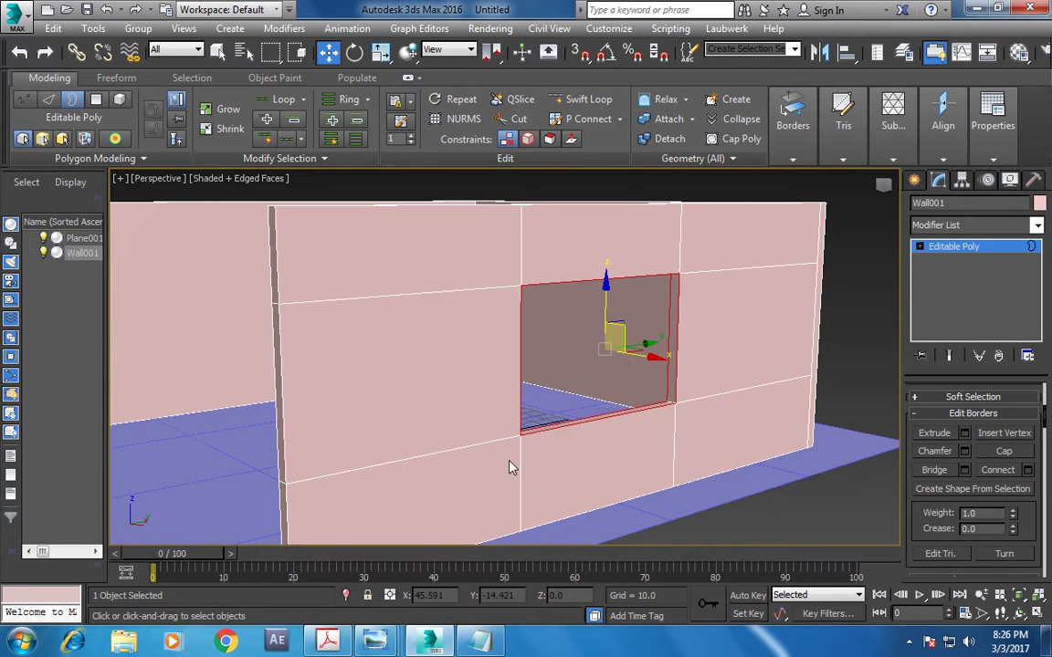
pyautogui.moveTo(816, 423)
pyautogui.keyDown('alt'); pyautogui.mouseDown(button='middle')
pyautogui.moveTo(745, 411)
pyautogui.moveTo(839, 428)
pyautogui.moveTo(712, 366)
pyautogui.moveTo(640, 368)
pyautogui.moveTo(674, 370)
pyautogui.moveTo(681, 400)
pyautogui.mouseUp(button='middle'); pyautogui.keyUp('alt')
pyautogui.scroll(-5, 682, 399)
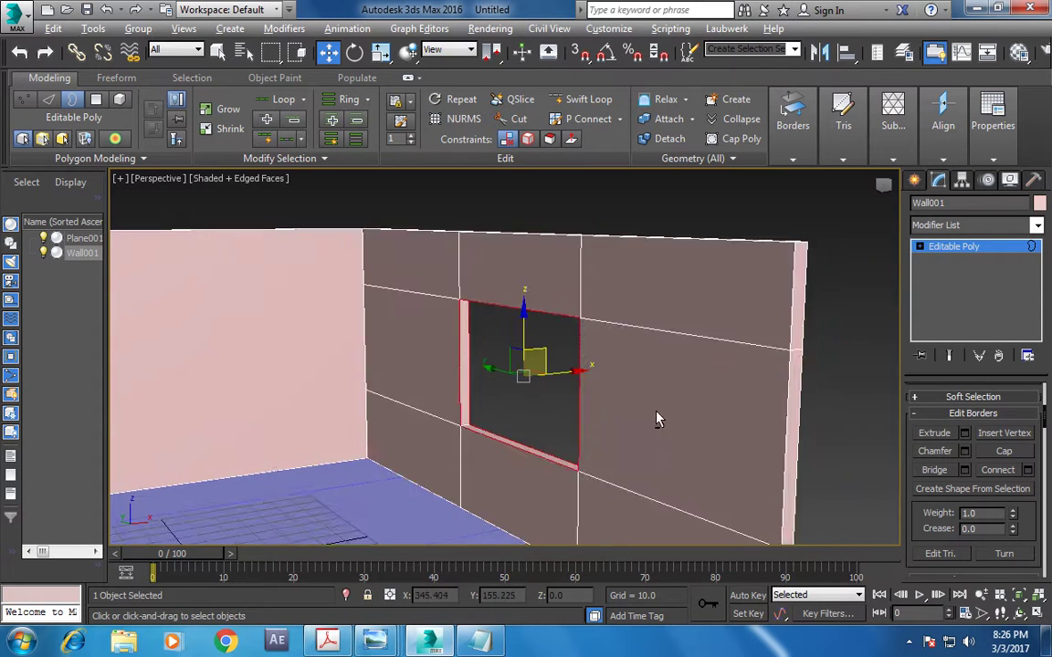
pyautogui.hotkey('alt', 'w')
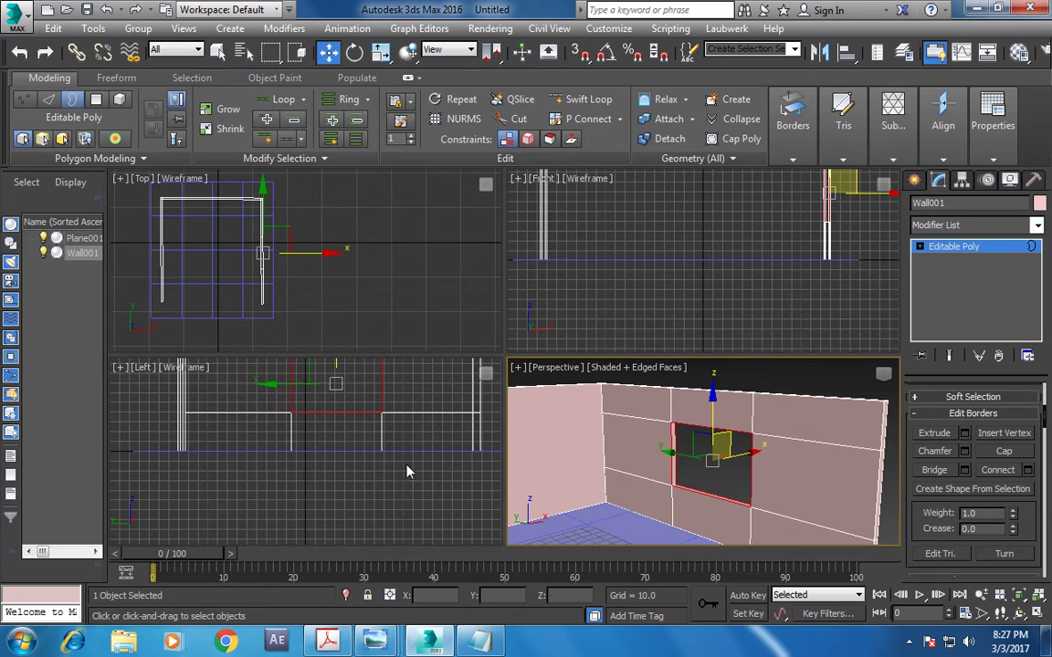
pyautogui.hotkey('alt', 'w')
pyautogui.click(913, 178)
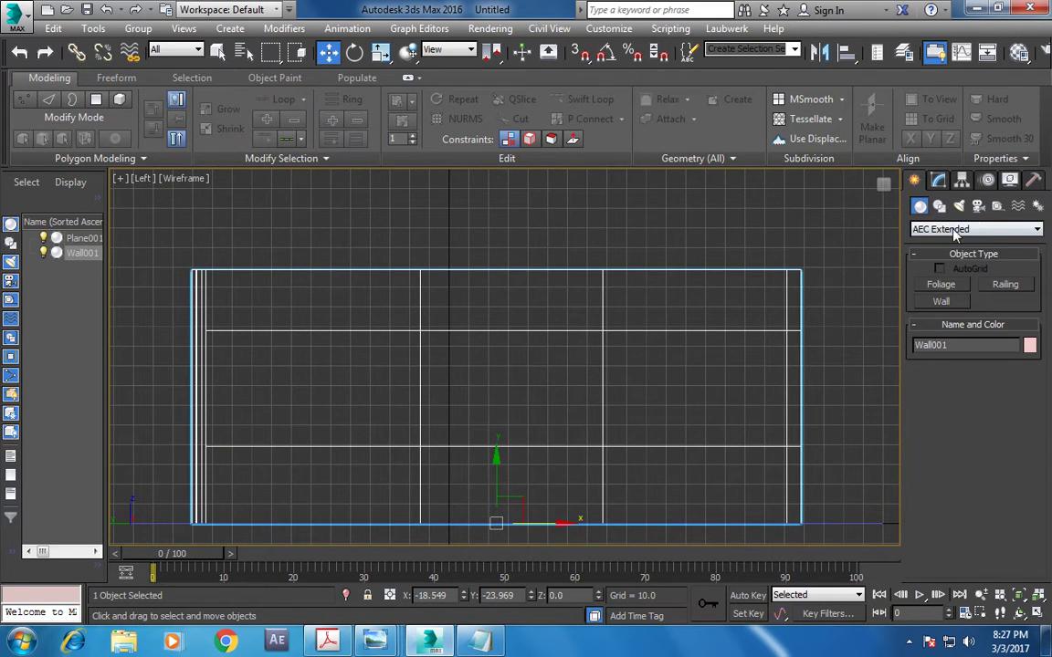
pyautogui.click(955, 230)
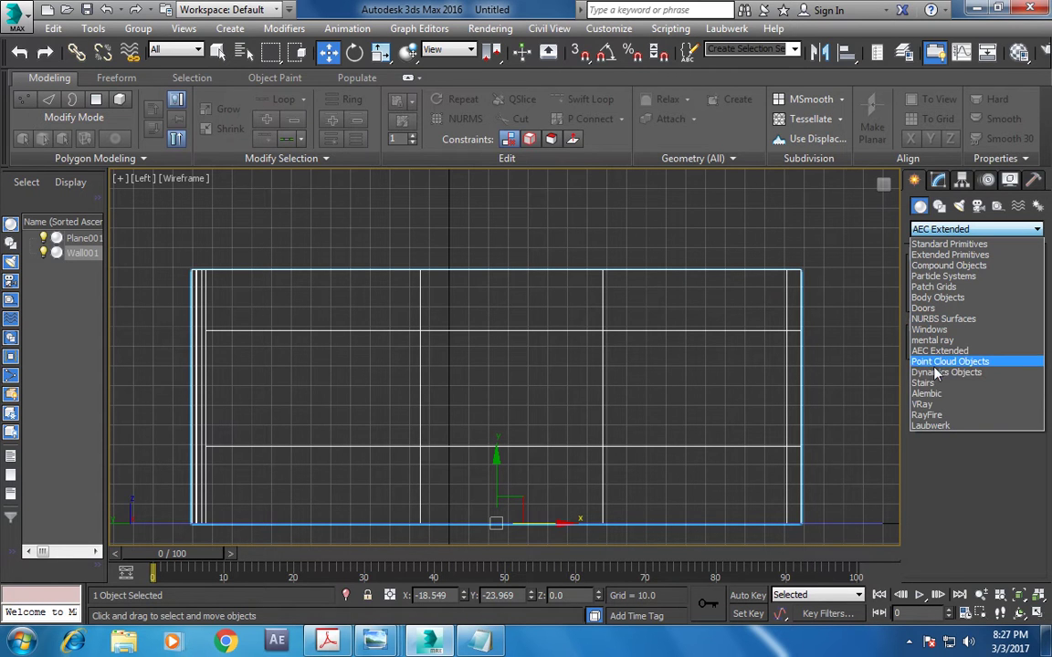
pyautogui.click(933, 329)
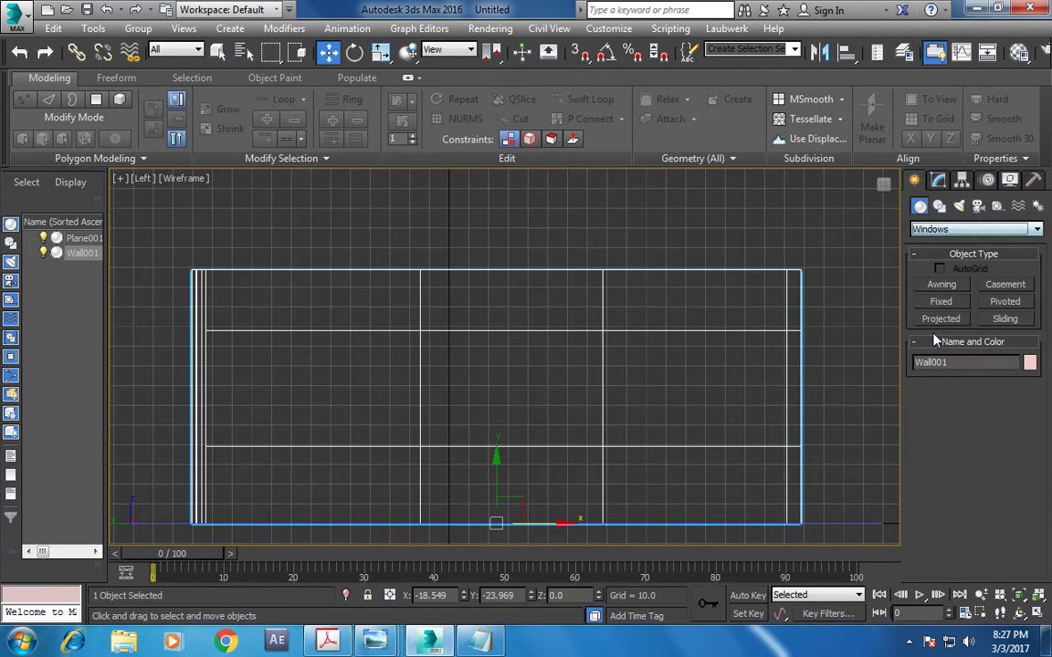
pyautogui.click(1005, 319)
pyautogui.moveTo(419, 331); pyautogui.dragTo(604, 334)
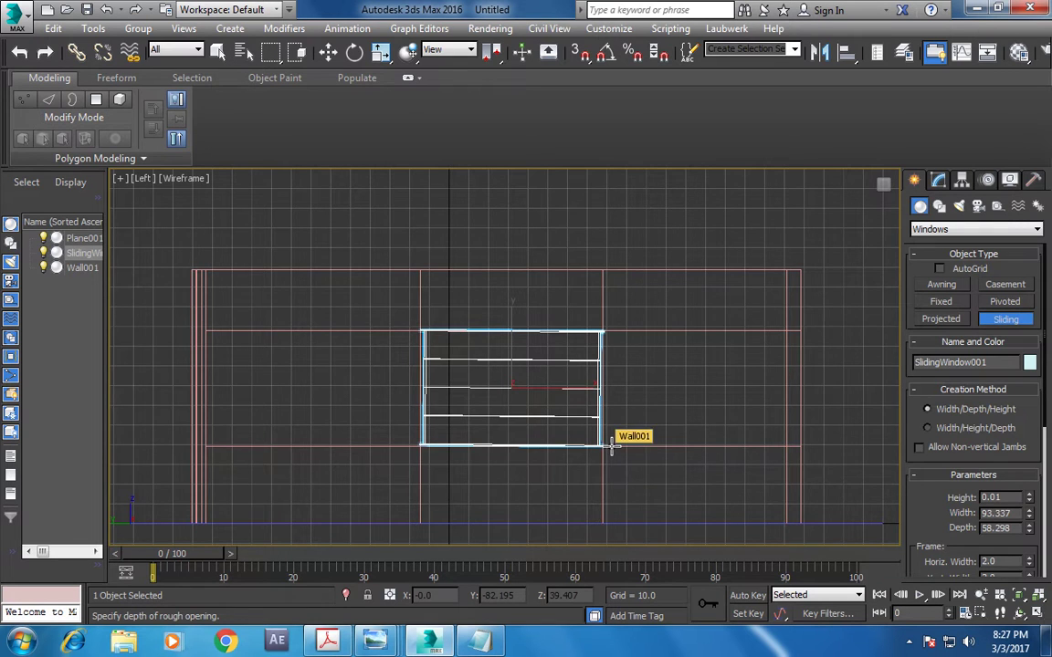
pyautogui.click(609, 431)
pyautogui.hotkey('alt', 'w')
pyautogui.middleClick(812, 427)
pyautogui.hotkey('alt', 'w')
pyautogui.moveTo(625, 423)
pyautogui.mouseDown(button='middle')
pyautogui.moveTo(664, 402)
pyautogui.moveTo(639, 402)
pyautogui.mouseUp(button='middle')
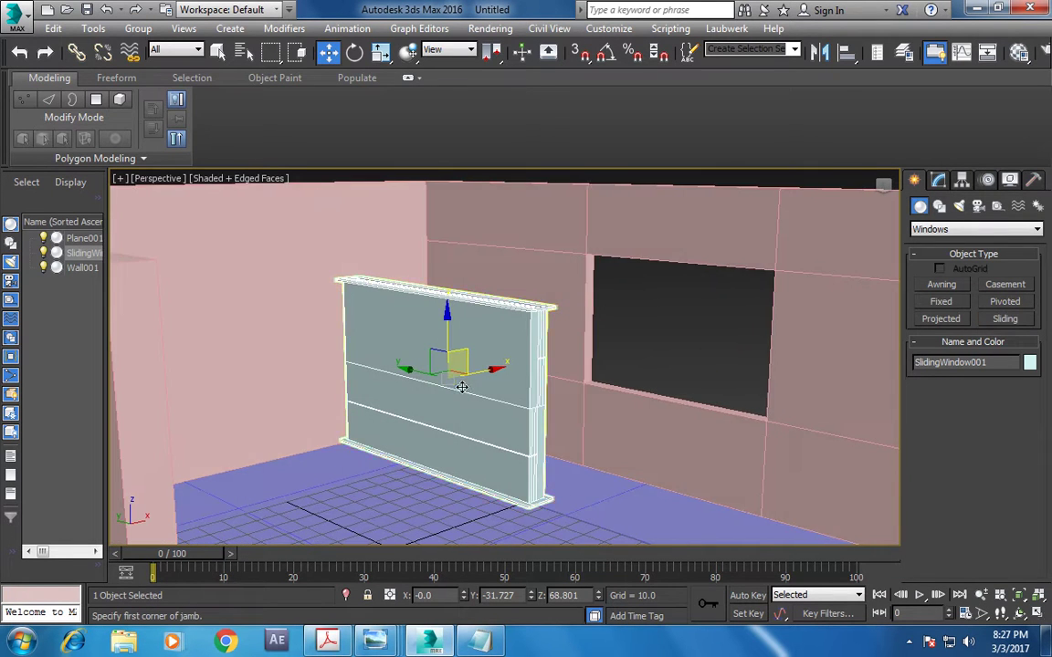
pyautogui.click(938, 180)
pyautogui.moveTo(954, 522); pyautogui.dragTo(980, 275)
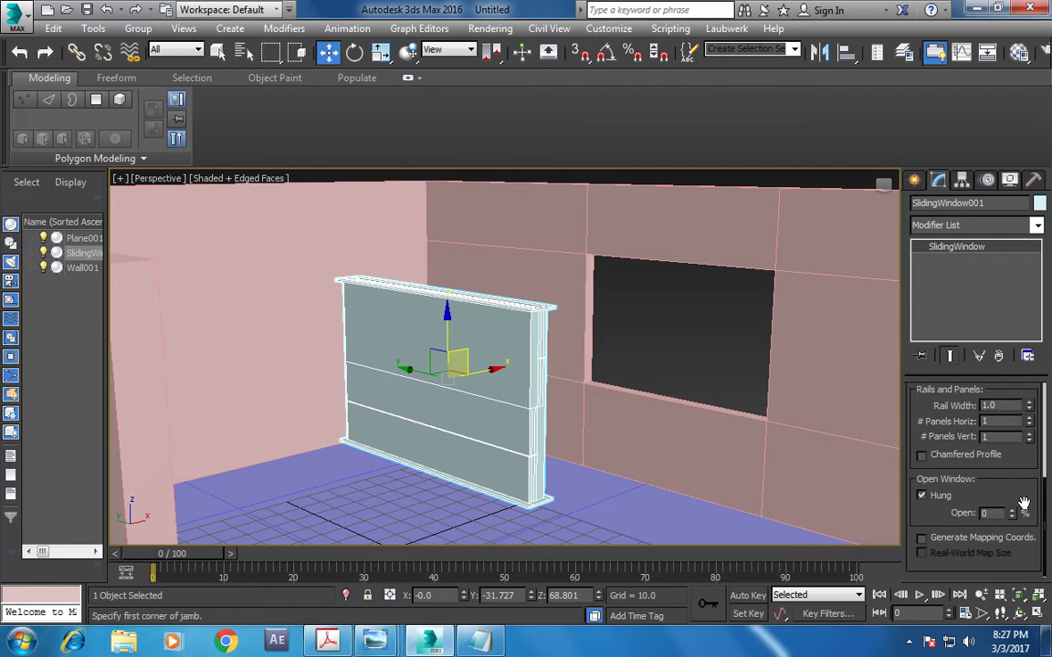
pyautogui.moveTo(1011, 517)
pyautogui.mouseDown()
pyautogui.moveTo(1001, 395)
pyautogui.moveTo(59, 552)
pyautogui.mouseUp()
pyautogui.press('Delete')
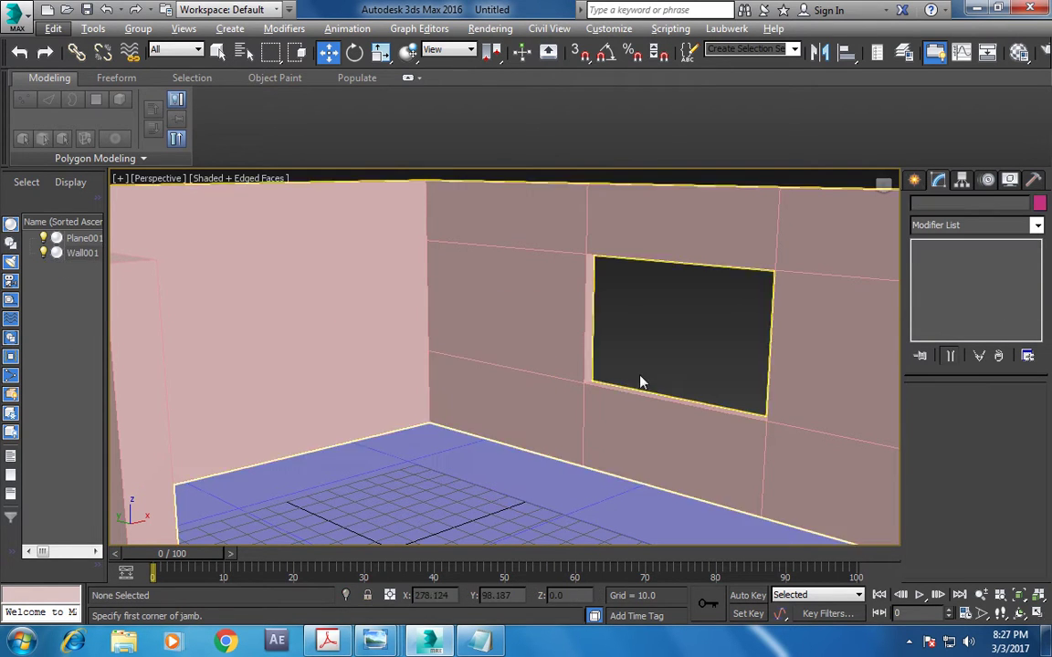
# - Start two sliding windows on the floor, cancelling both attempts
pyautogui.click(915, 181)
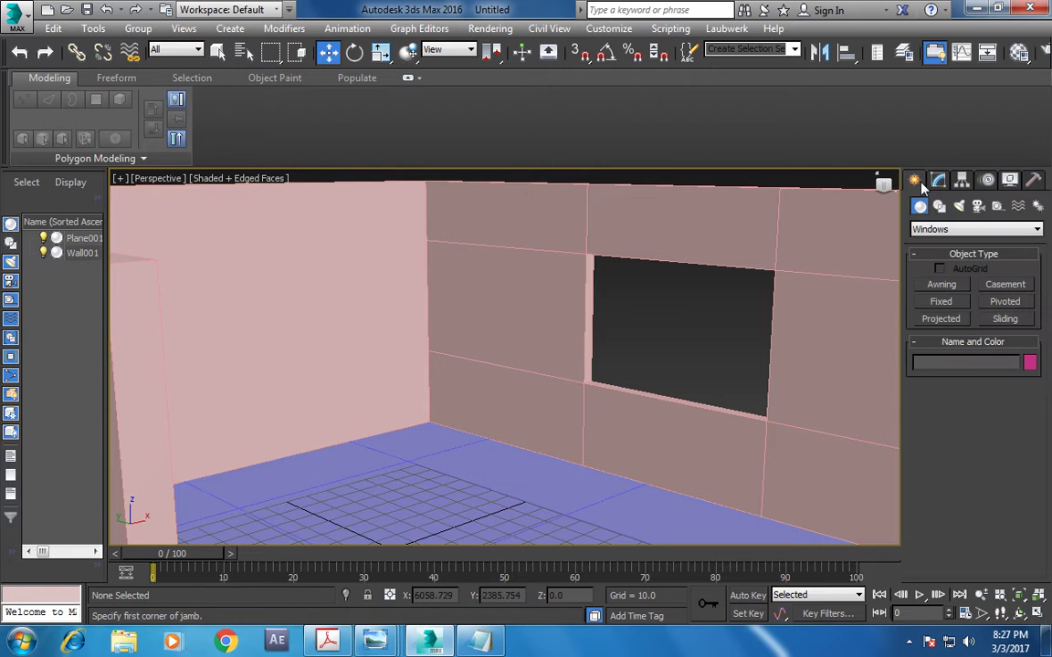
pyautogui.click(1003, 319)
pyautogui.moveTo(571, 346)
pyautogui.keyDown('alt'); pyautogui.mouseDown(button='middle')
pyautogui.moveTo(556, 331)
pyautogui.moveTo(519, 345)
pyautogui.mouseUp(button='middle'); pyautogui.keyUp('alt')
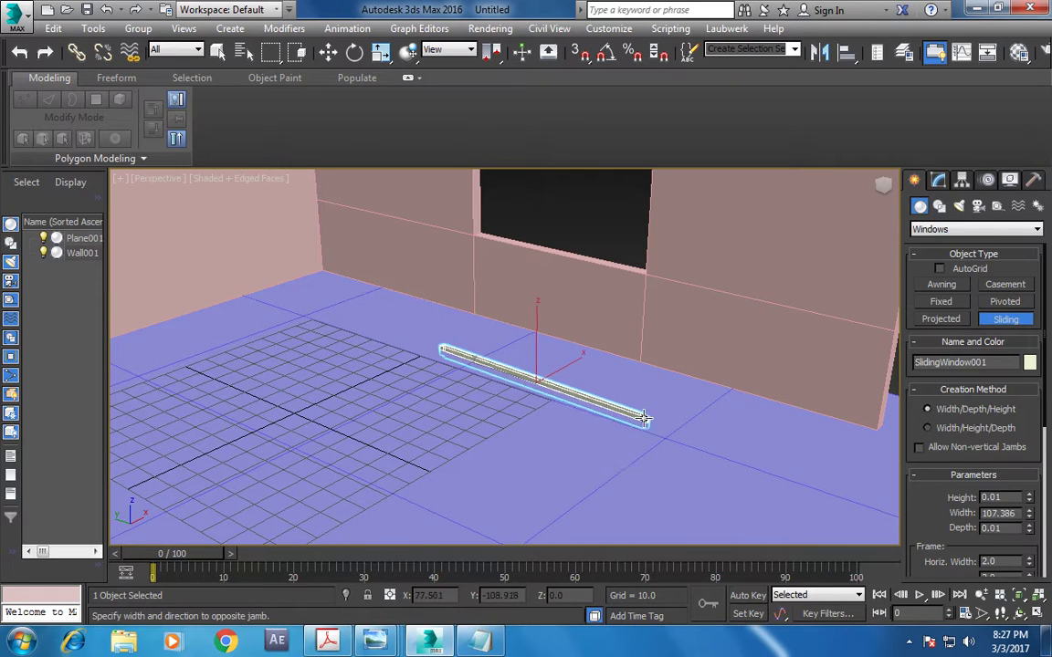
pyautogui.moveTo(442, 351); pyautogui.dragTo(621, 405)
pyautogui.click(619, 401)
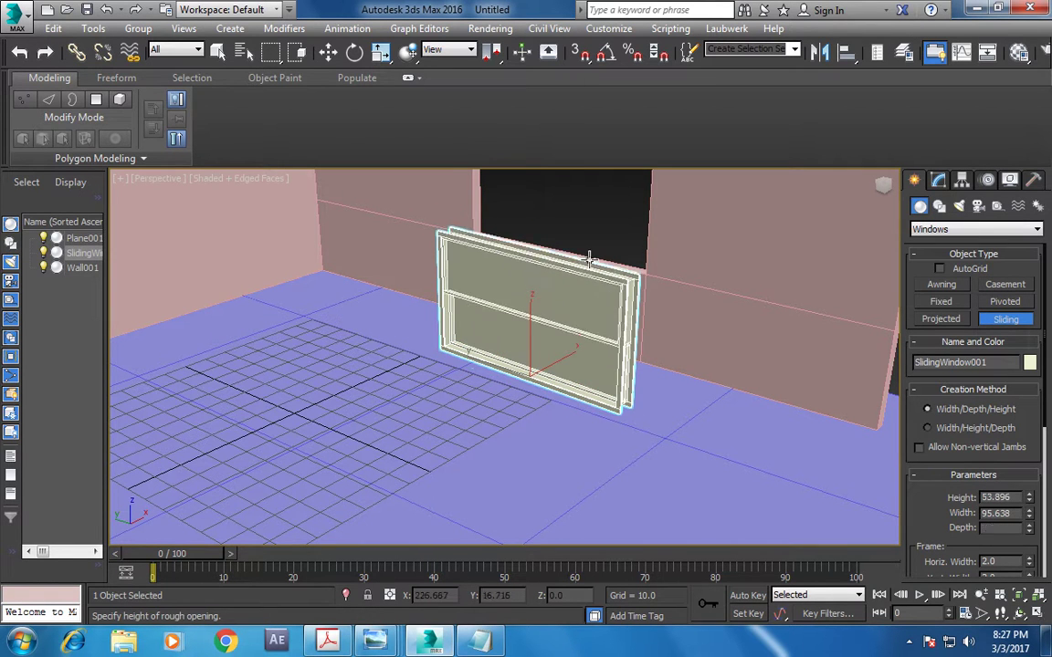
pyautogui.rightClick(684, 337)
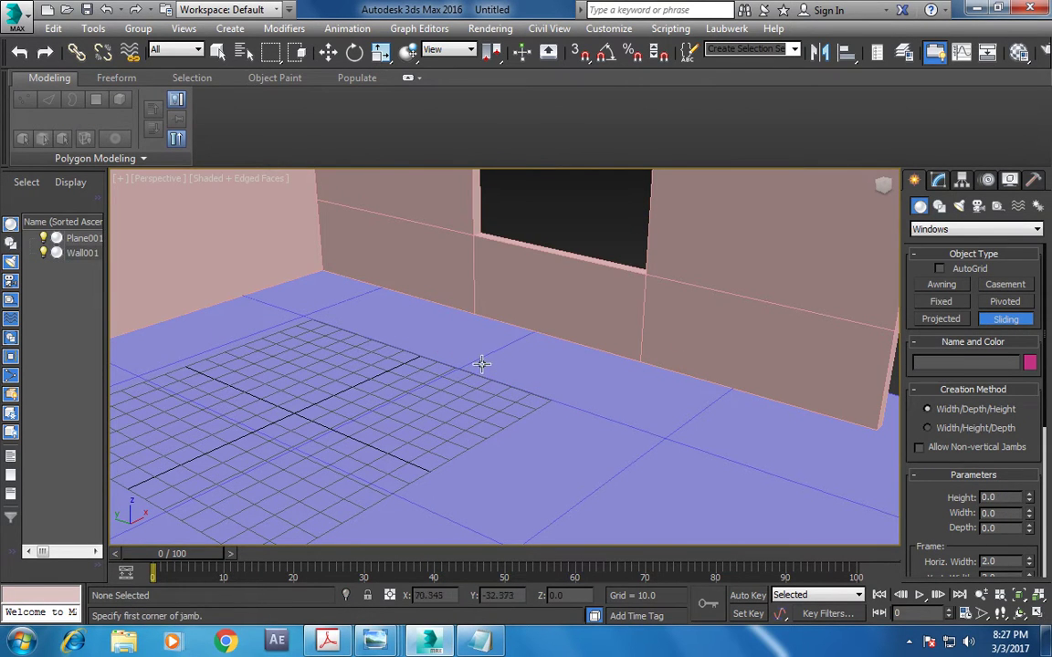
pyautogui.moveTo(481, 364); pyautogui.dragTo(362, 400)
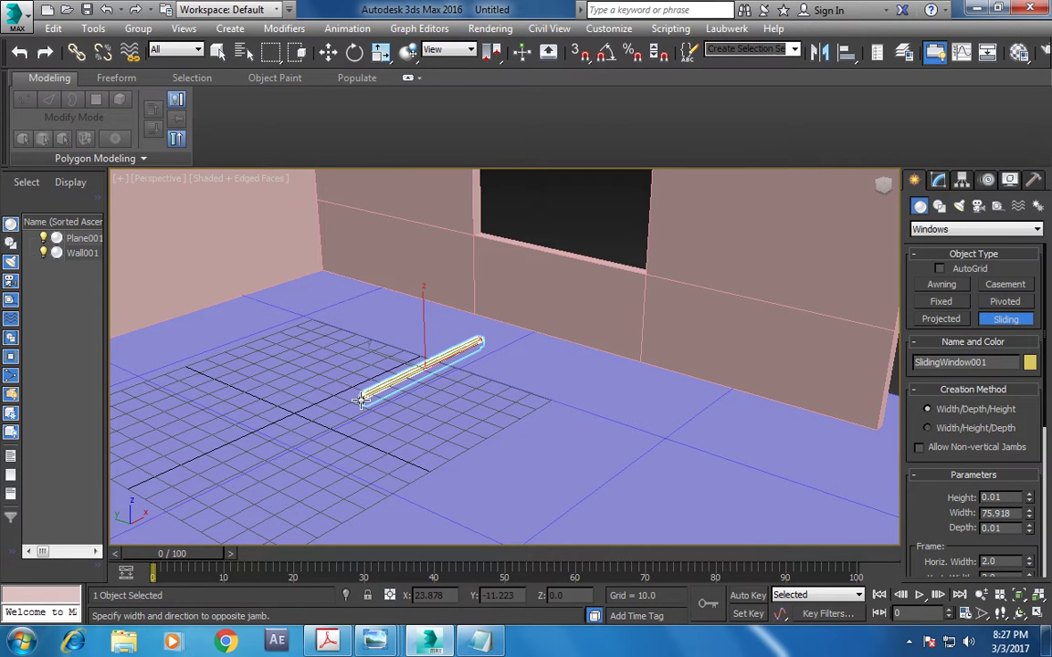
pyautogui.click(542, 490)
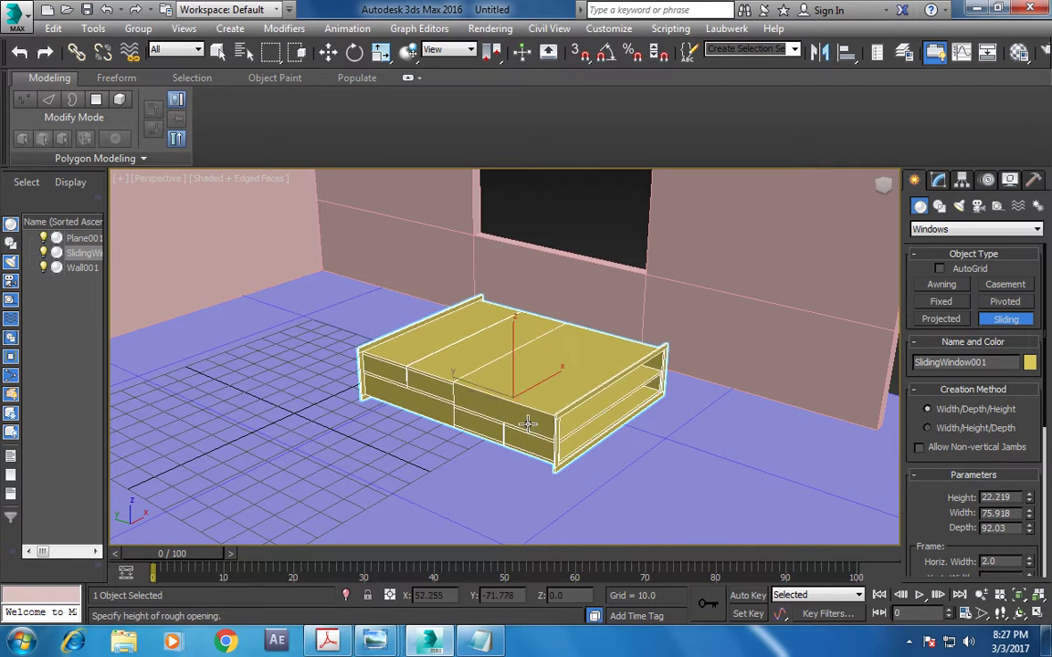
pyautogui.rightClick(536, 373)
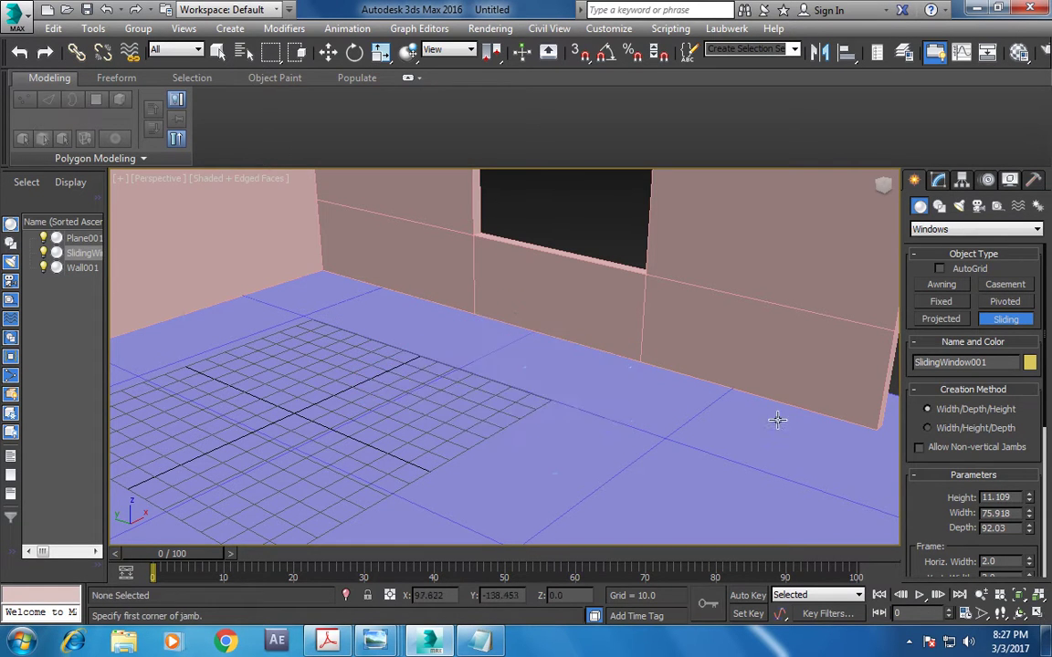
# - Create SlidingWindow001, 74.545 wide, 73.057 high and 6.867 deep, on the floor
pyautogui.moveTo(370, 427); pyautogui.dragTo(487, 362)
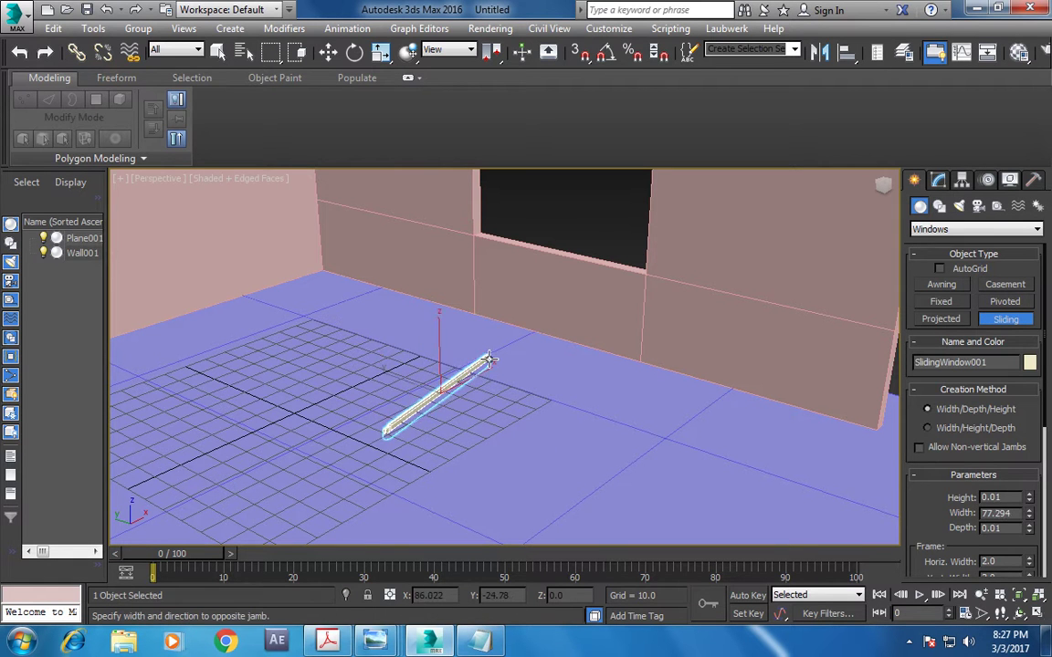
pyautogui.click(486, 363)
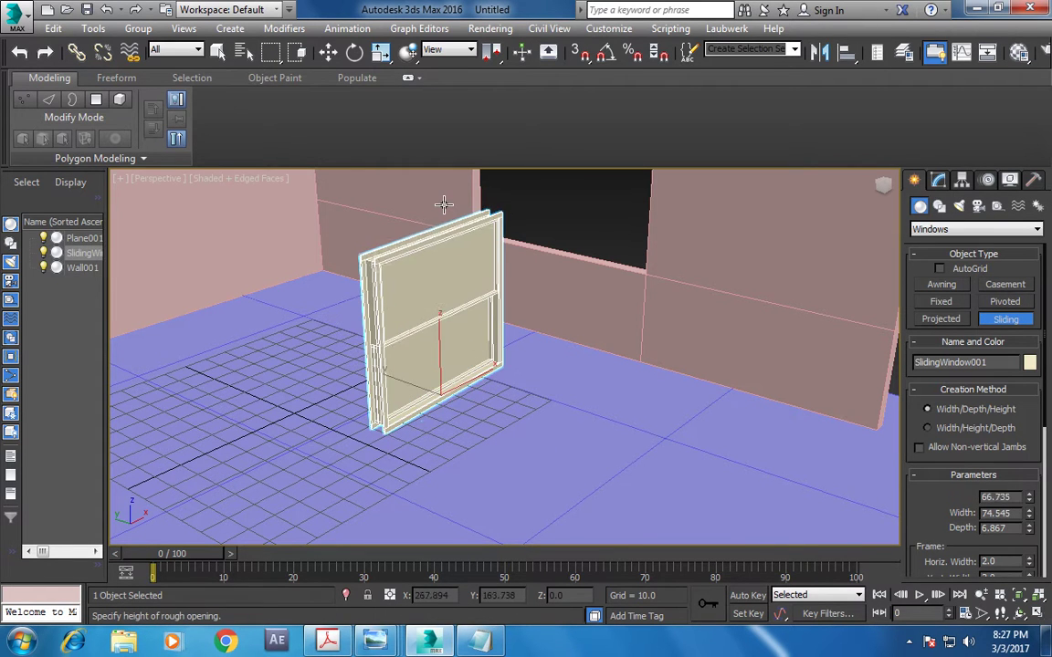
pyautogui.click(438, 200)
pyautogui.rightClick(438, 199)
pyautogui.click(938, 181)
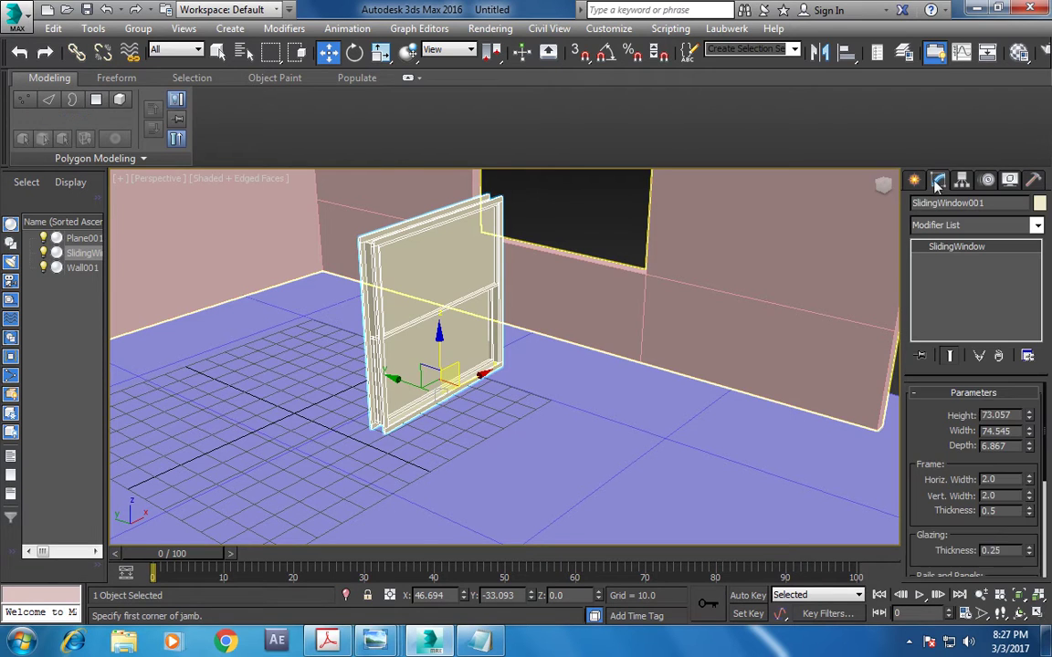
pyautogui.scroll(-5, 962, 539)
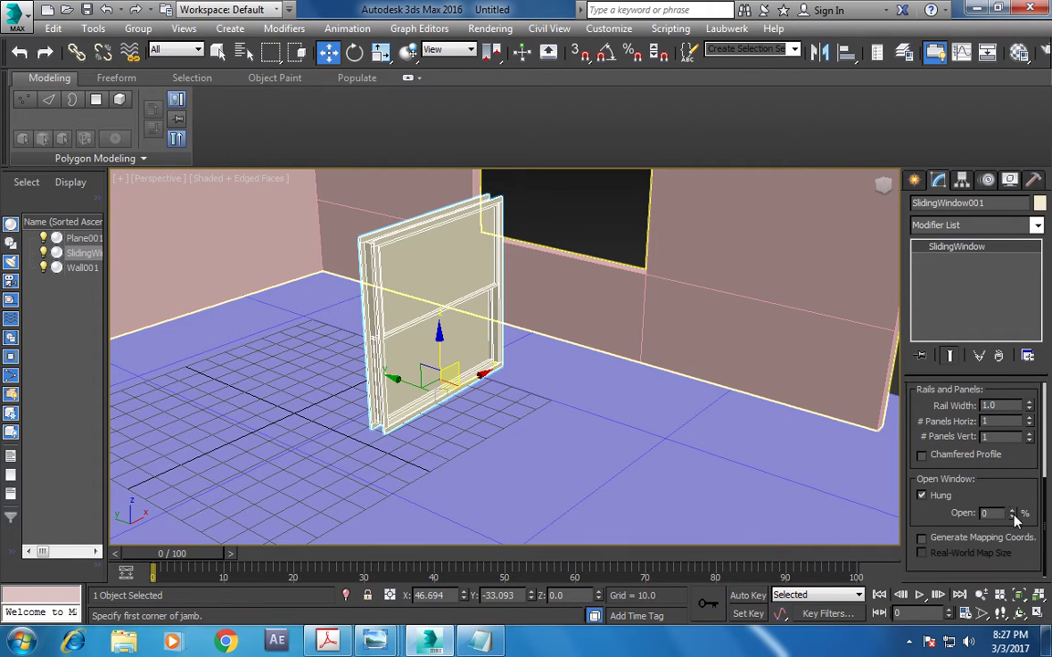
# - Rotate the window 90° with angle snap and raise it toward the wall opening
pyautogui.press('e')
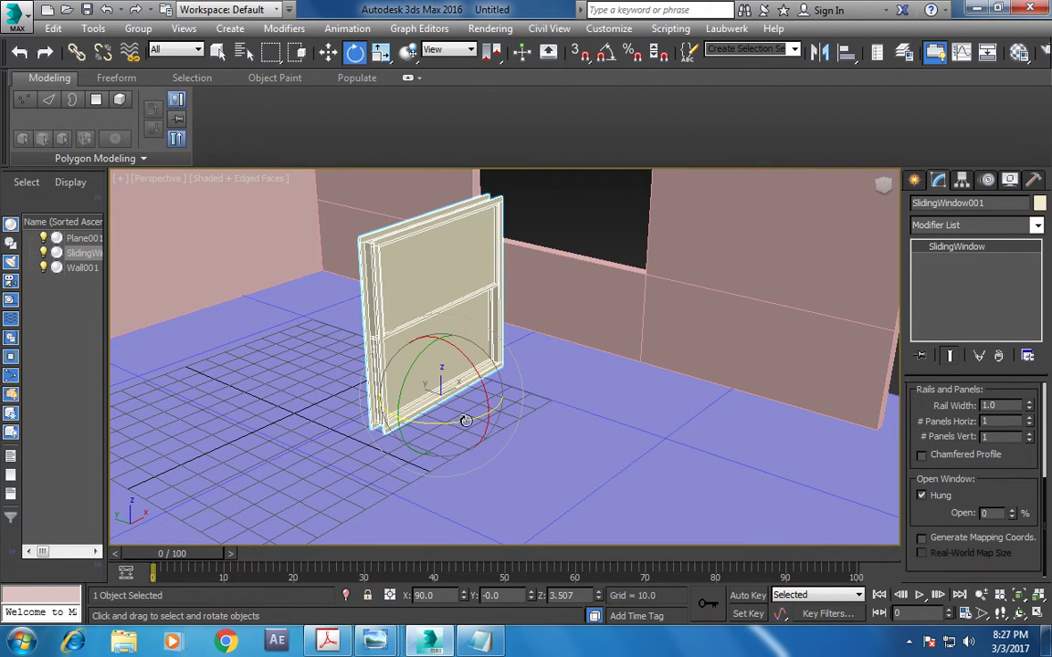
pyautogui.rightClick(613, 55)
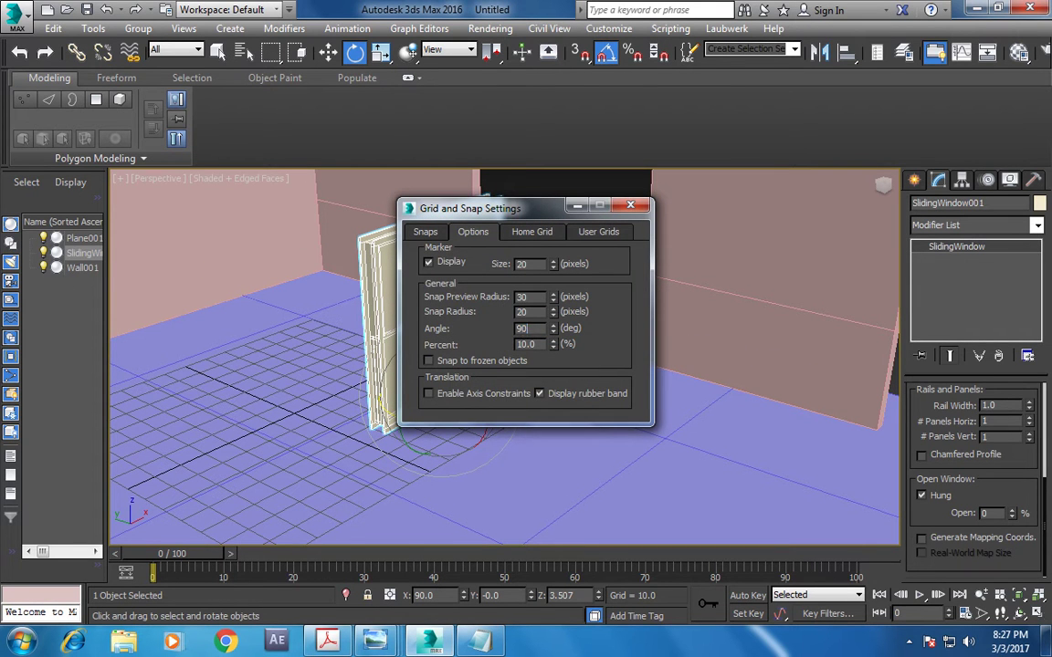
pyautogui.click(630, 207)
pyautogui.moveTo(400, 395); pyautogui.dragTo(479, 379)
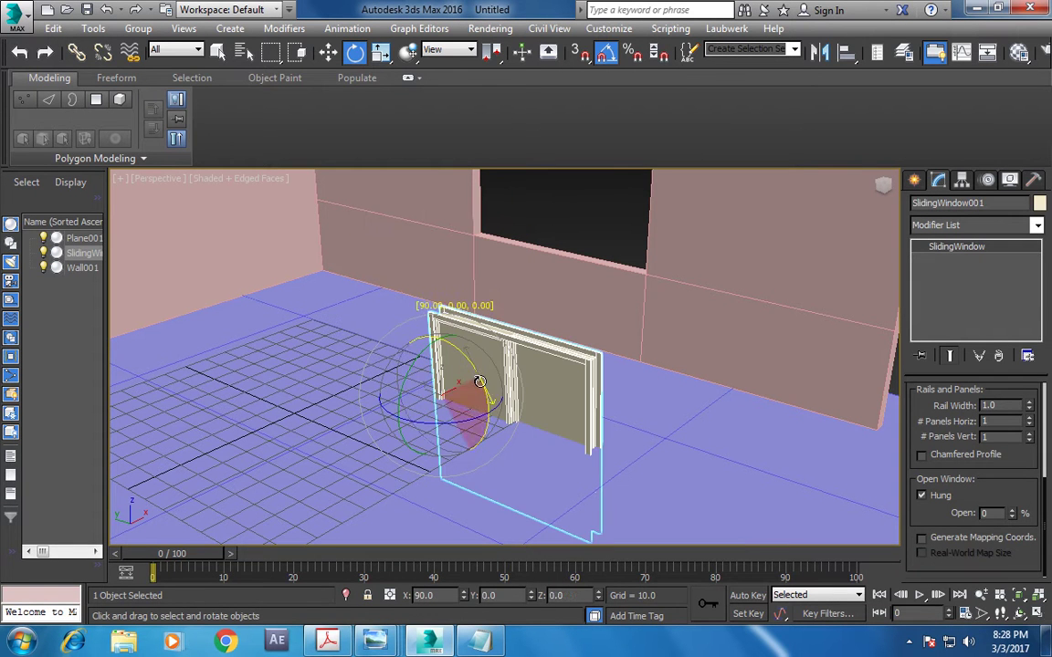
pyautogui.press('w')
pyautogui.moveTo(441, 344); pyautogui.dragTo(470, 157)
pyautogui.keyDown('alt'); pyautogui.moveTo(469, 157); pyautogui.dragTo(512, 348, button='middle'); pyautogui.keyUp('alt')
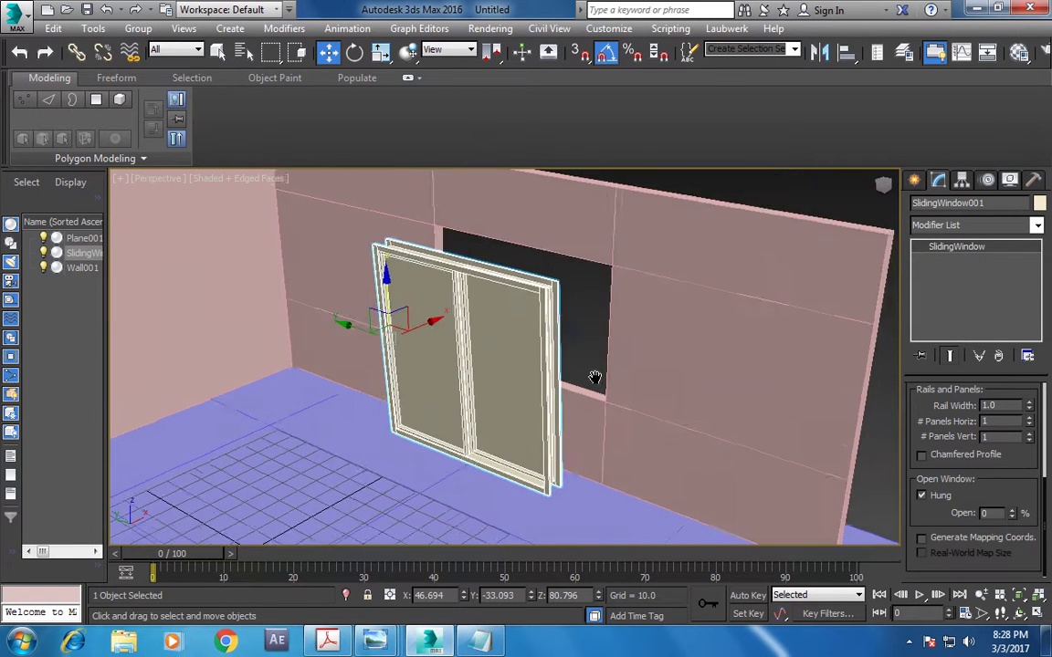
pyautogui.moveTo(445, 326); pyautogui.dragTo(588, 309)
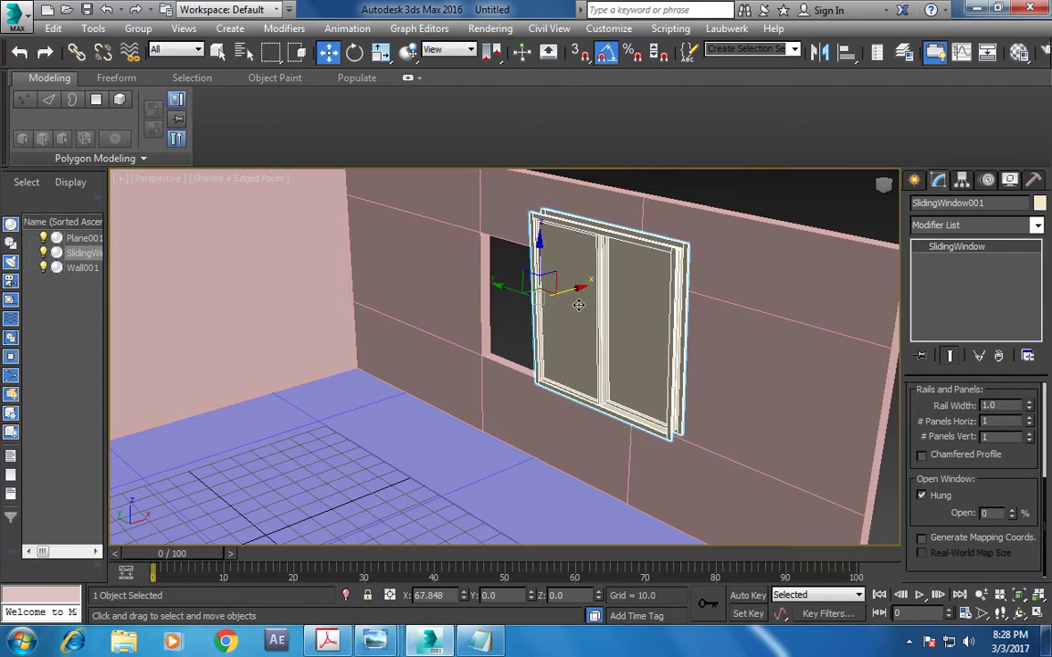
pyautogui.keyDown('alt'); pyautogui.moveTo(588, 309); pyautogui.dragTo(658, 333, button='middle'); pyautogui.keyUp('alt')
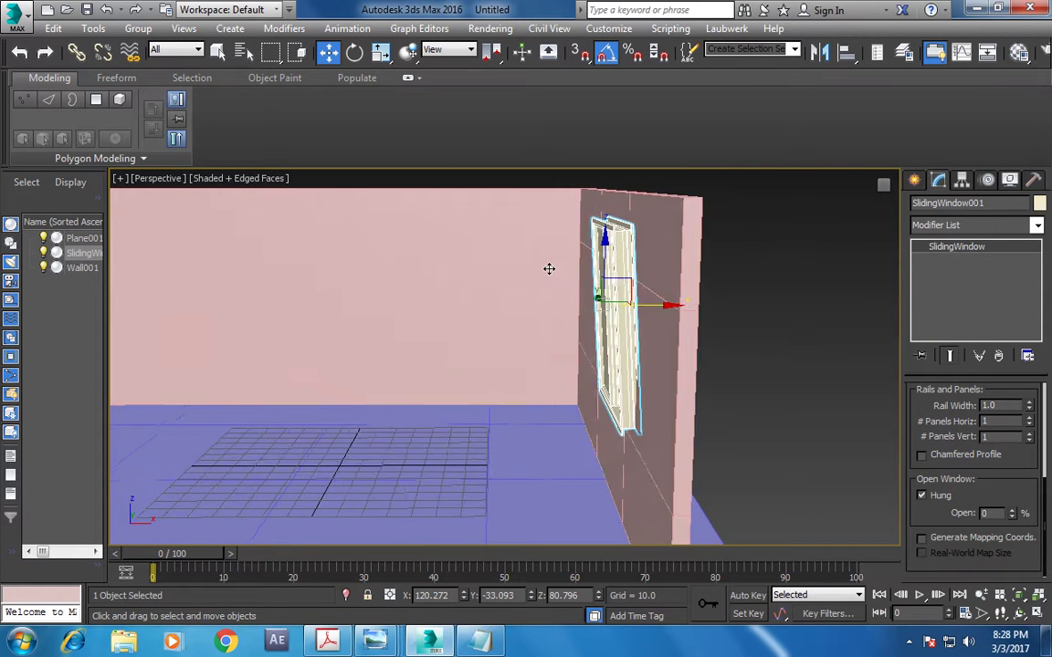
pyautogui.moveTo(658, 333); pyautogui.dragTo(537, 281)
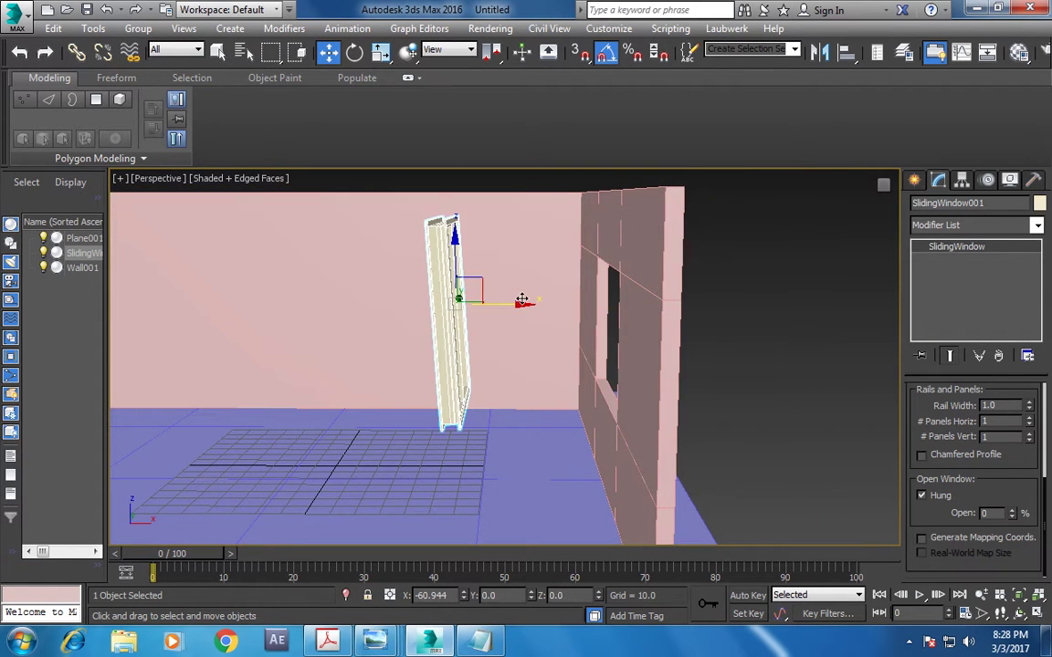
# - Straighten the window upright in the Front view and slide it along X into the opening
pyautogui.hotkey('alt', 'w')
pyautogui.hotkey('alt', 'w')
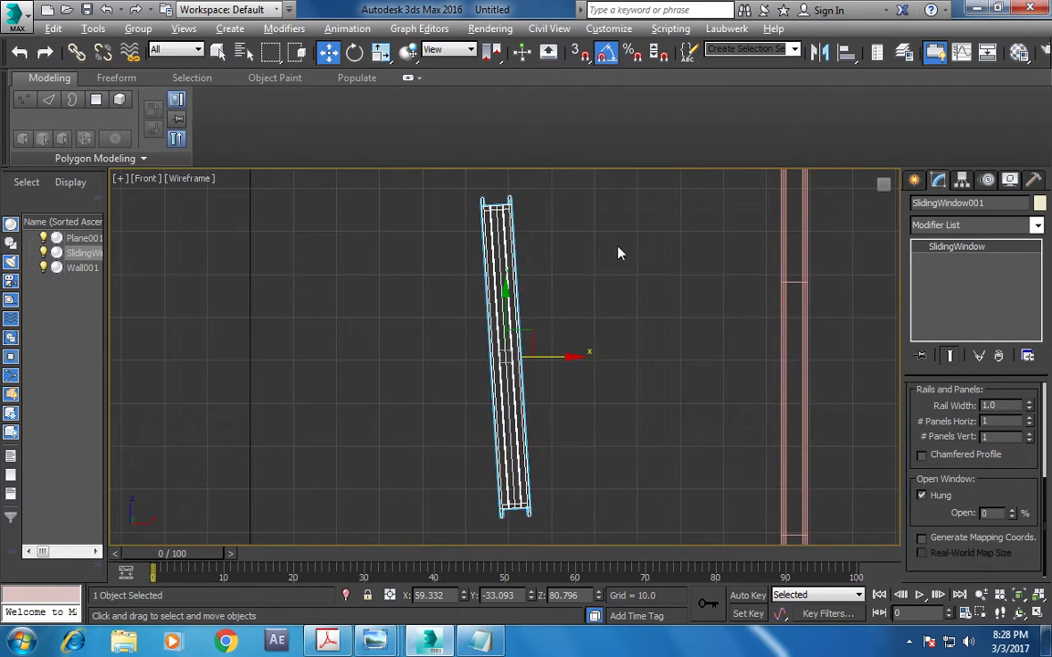
pyautogui.press('e')
pyautogui.moveTo(599, 287); pyautogui.dragTo(596, 103)
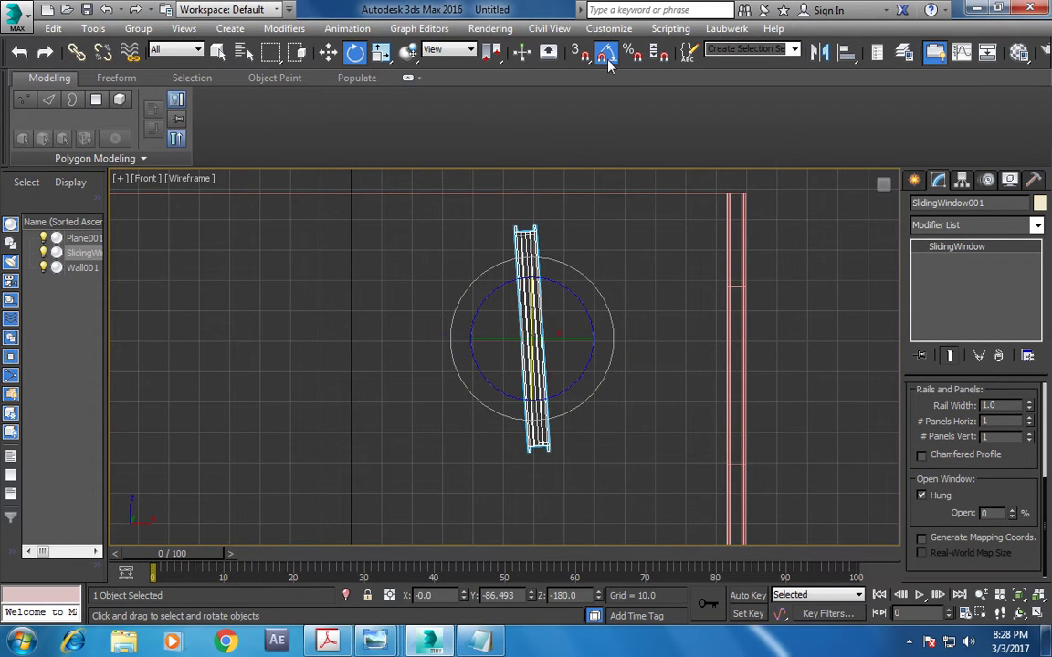
pyautogui.rightClick(606, 54)
pyautogui.click(631, 206)
pyautogui.moveTo(599, 289); pyautogui.dragTo(605, 290)
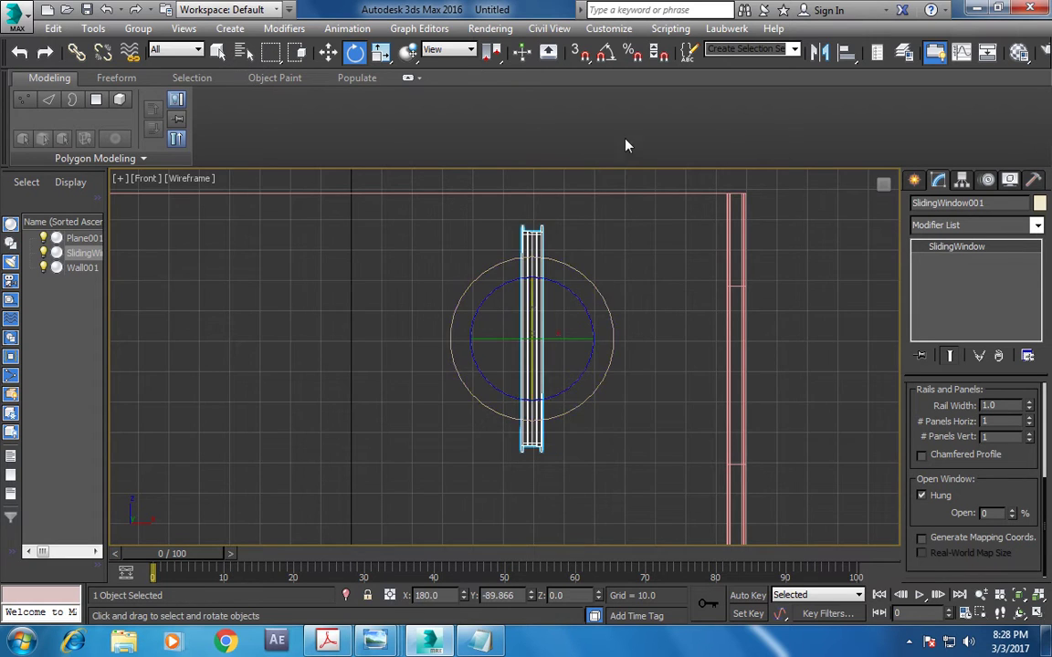
pyautogui.press('w')
pyautogui.hotkey('alt', 'w')
pyautogui.rightClick(688, 369)
pyautogui.hotkey('alt', 'w')
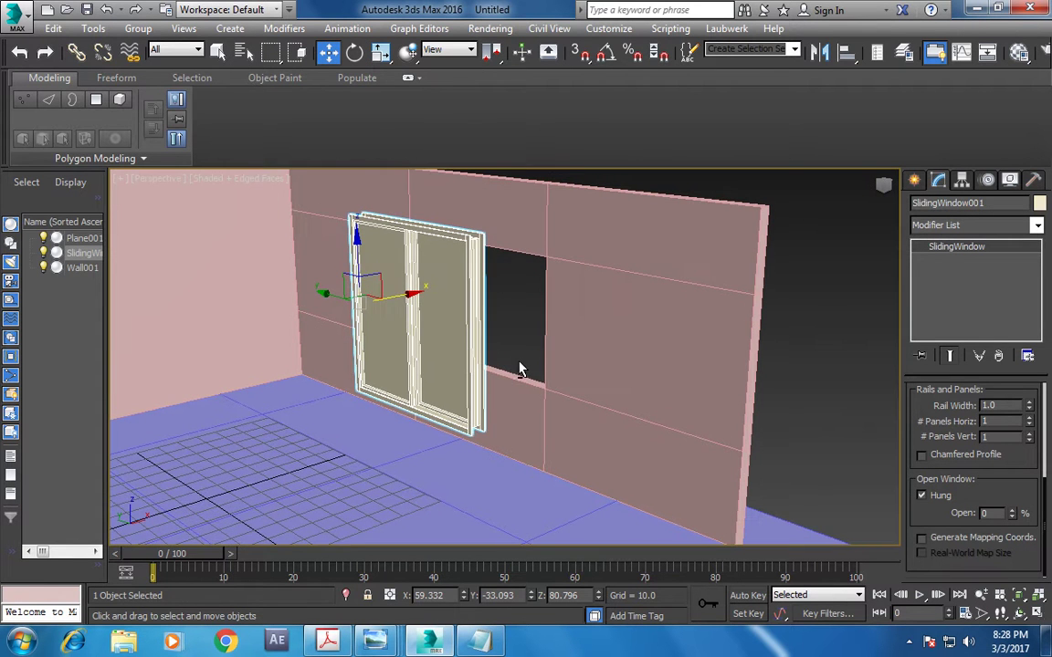
pyautogui.moveTo(404, 295); pyautogui.dragTo(512, 293)
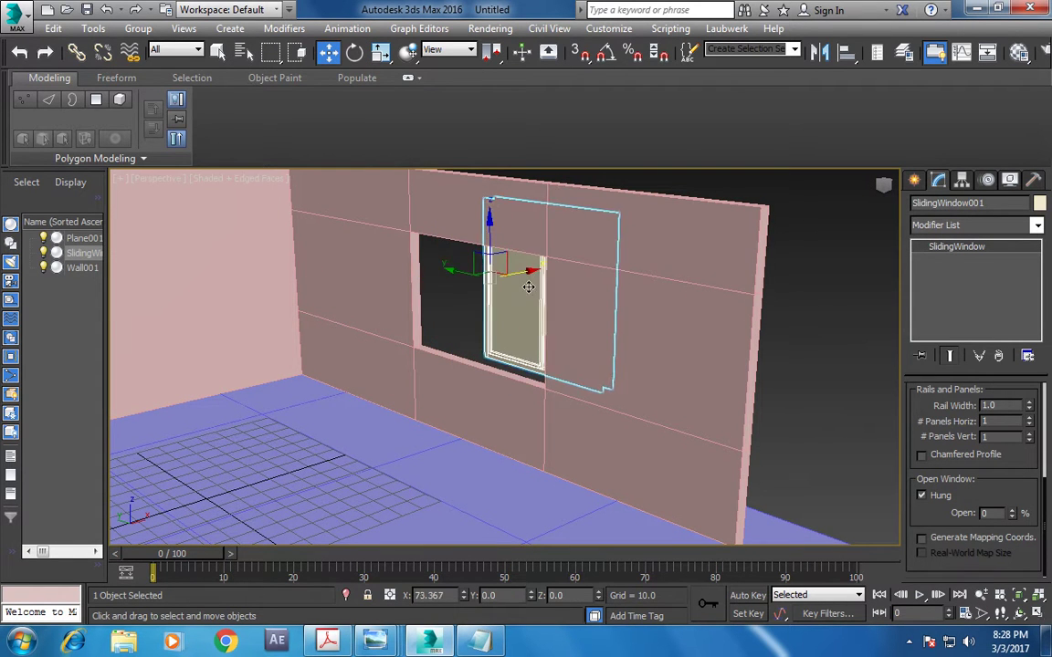
pyautogui.moveTo(493, 341)
pyautogui.keyDown('alt'); pyautogui.mouseDown(button='middle')
pyautogui.moveTo(563, 341)
pyautogui.moveTo(755, 433)
pyautogui.mouseUp(button='middle'); pyautogui.keyUp('alt')
# - Narrow the window to 61.127 wide and line it up with the opening in the Left view
pyautogui.moveTo(924, 406); pyautogui.dragTo(1003, 563)
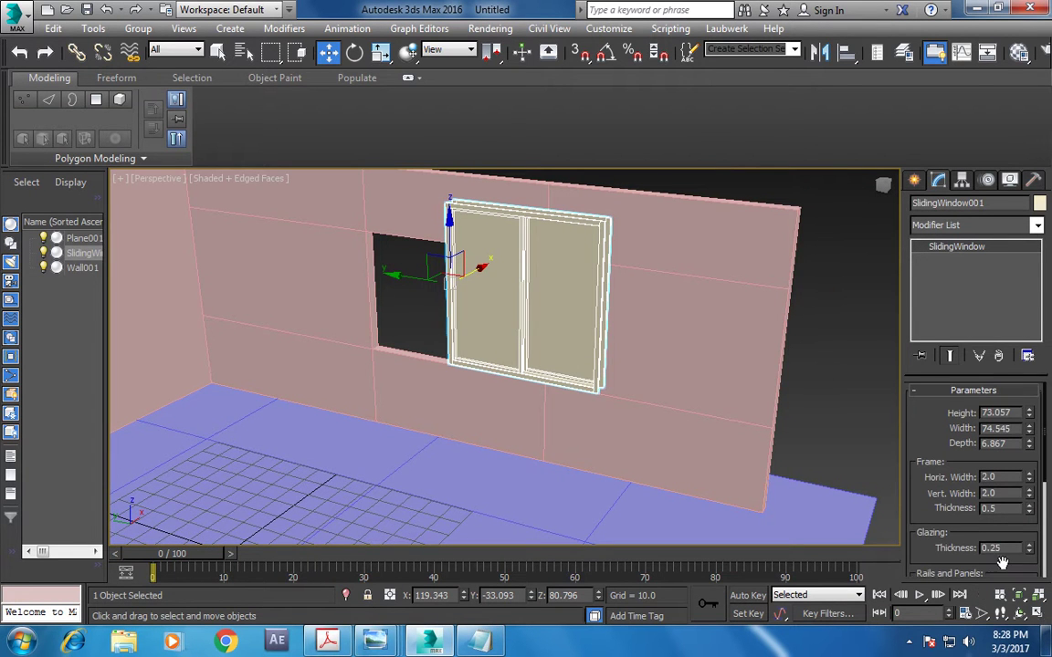
pyautogui.moveTo(1028, 429); pyautogui.dragTo(1028, 438)
pyautogui.moveTo(451, 239); pyautogui.dragTo(455, 258)
pyautogui.hotkey('alt', 'w')
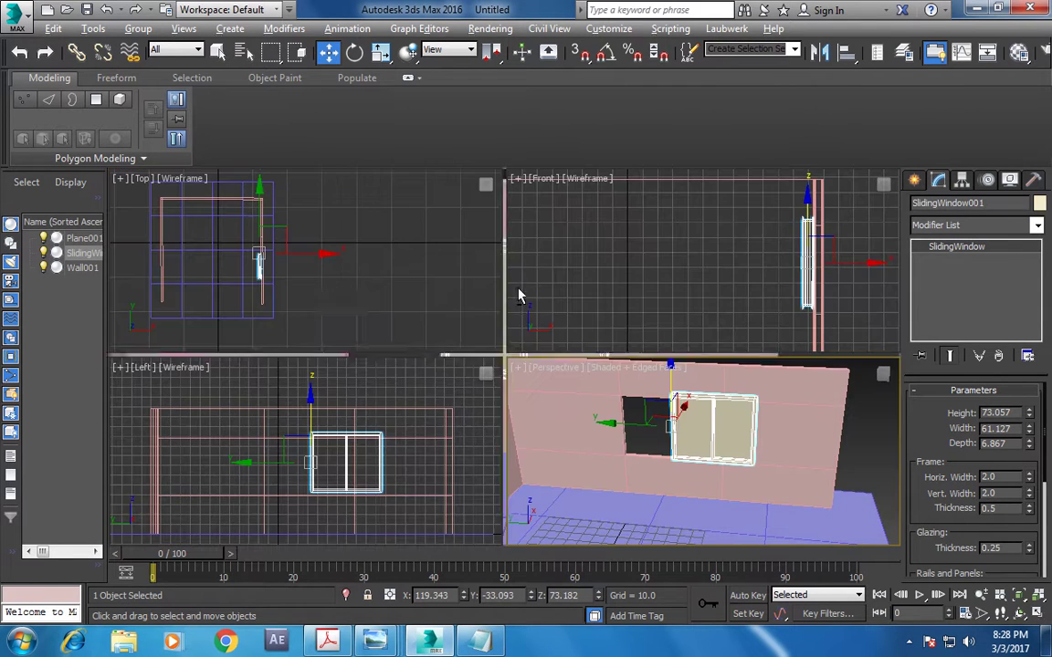
pyautogui.hotkey('alt', 'w')
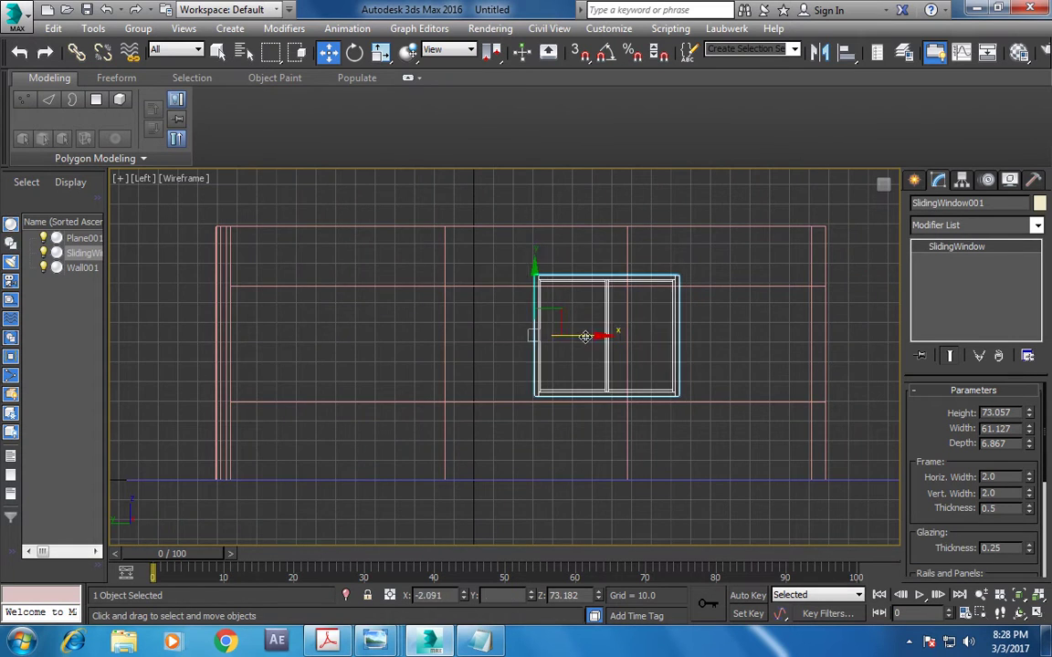
pyautogui.moveTo(603, 339); pyautogui.dragTo(507, 340)
pyautogui.hotkey('alt', 'w')
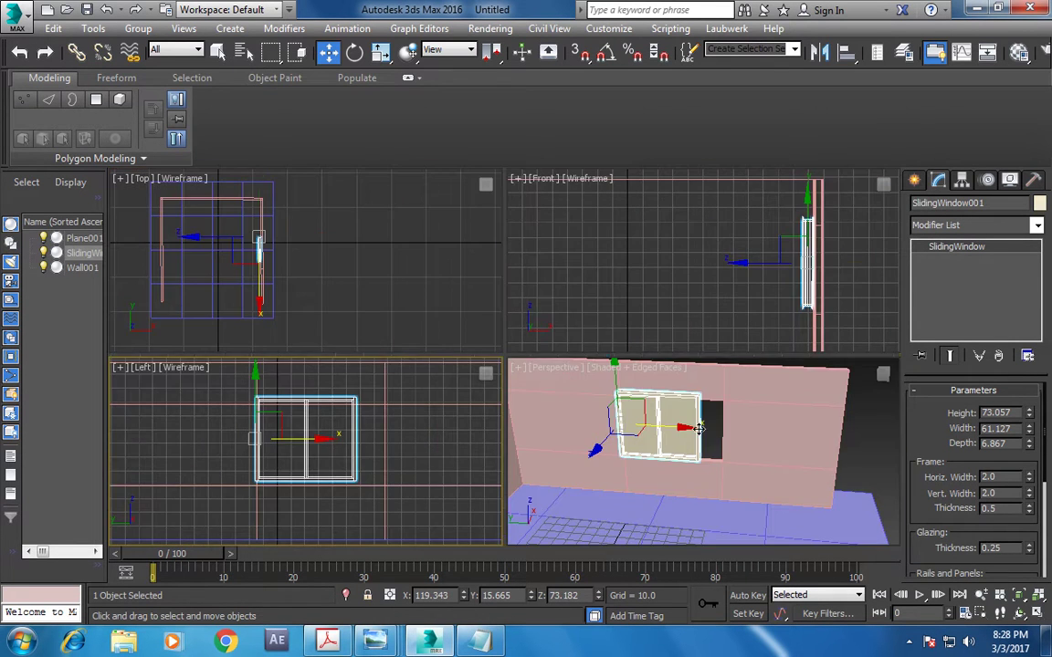
pyautogui.rightClick(629, 381)
pyautogui.hotkey('alt', 'w')
# - Raise the window height to 96.436, nudge it along the wall, and set Open Window to 100%
pyautogui.moveTo(1032, 436); pyautogui.dragTo(1032, 393)
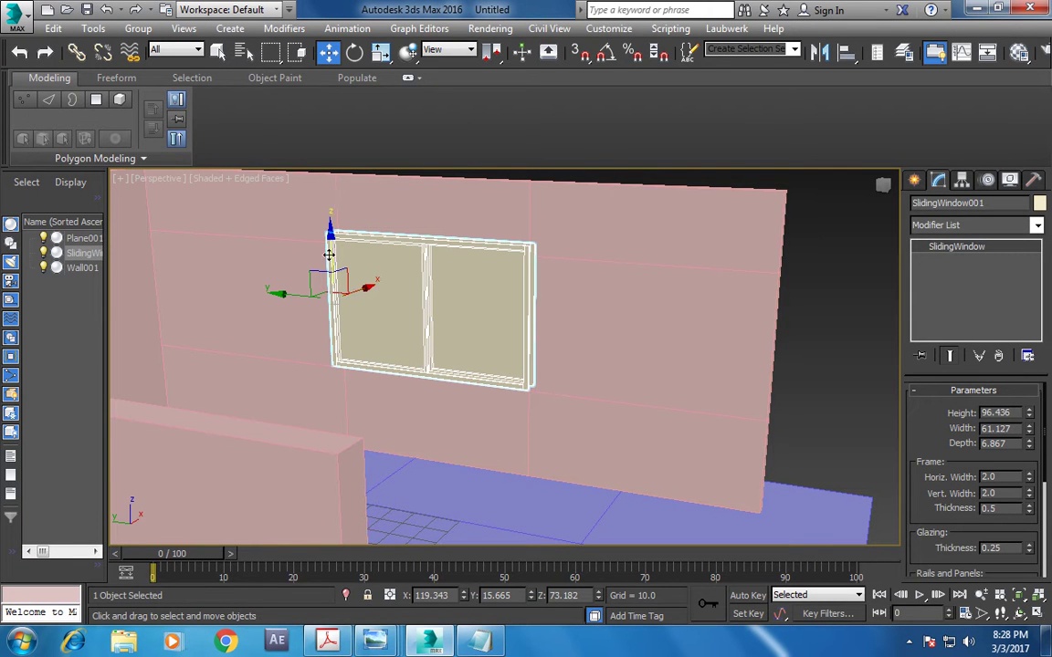
pyautogui.keyDown('alt'); pyautogui.moveTo(335, 245); pyautogui.dragTo(470, 280, button='middle'); pyautogui.keyUp('alt')
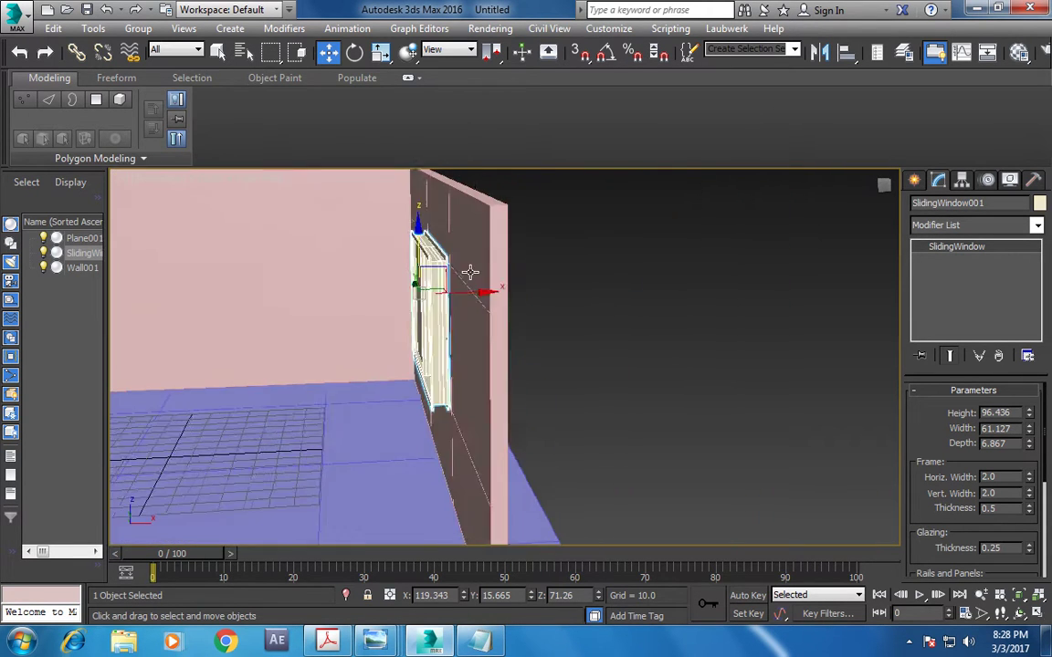
pyautogui.moveTo(471, 279); pyautogui.dragTo(480, 291)
pyautogui.moveTo(477, 291)
pyautogui.keyDown('alt'); pyautogui.mouseDown(button='middle')
pyautogui.moveTo(624, 329)
pyautogui.moveTo(315, 285)
pyautogui.moveTo(545, 298)
pyautogui.mouseUp(button='middle'); pyautogui.keyUp('alt')
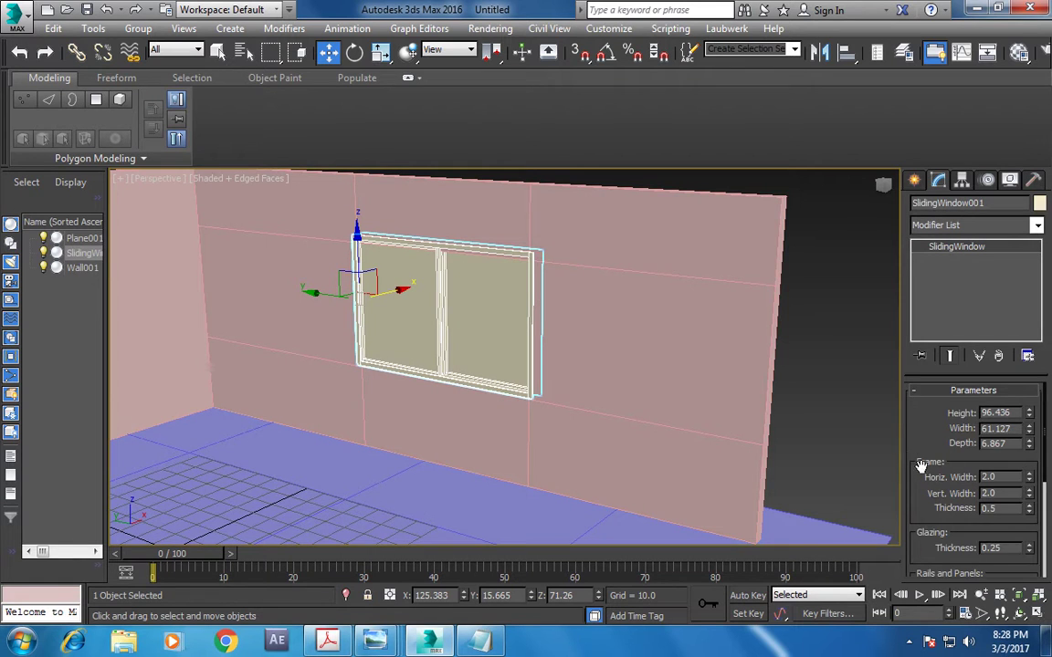
pyautogui.moveTo(922, 465); pyautogui.dragTo(917, 399)
pyautogui.moveTo(1010, 561); pyautogui.dragTo(1017, 409)
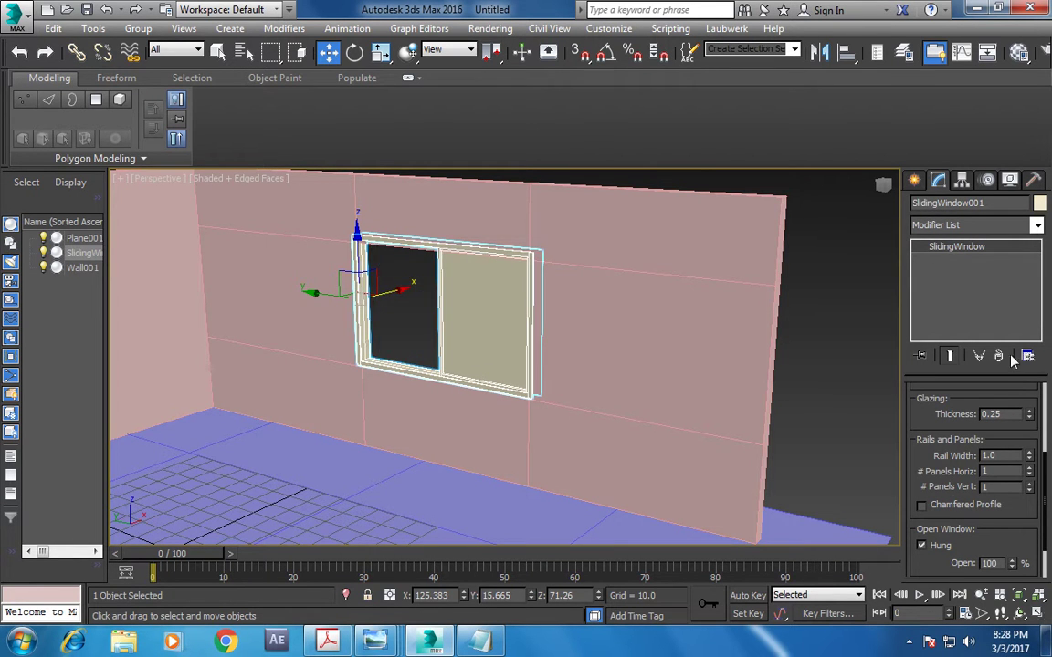
pyautogui.moveTo(551, 337)
pyautogui.keyDown('alt'); pyautogui.mouseDown(button='middle')
pyautogui.moveTo(669, 392)
pyautogui.moveTo(735, 383)
pyautogui.mouseUp(button='middle'); pyautogui.keyUp('alt')
# - Convert the sliding window to an Editable Poly and select its glass pane polygons
pyautogui.rightClick(946, 255)
pyautogui.click(963, 371)
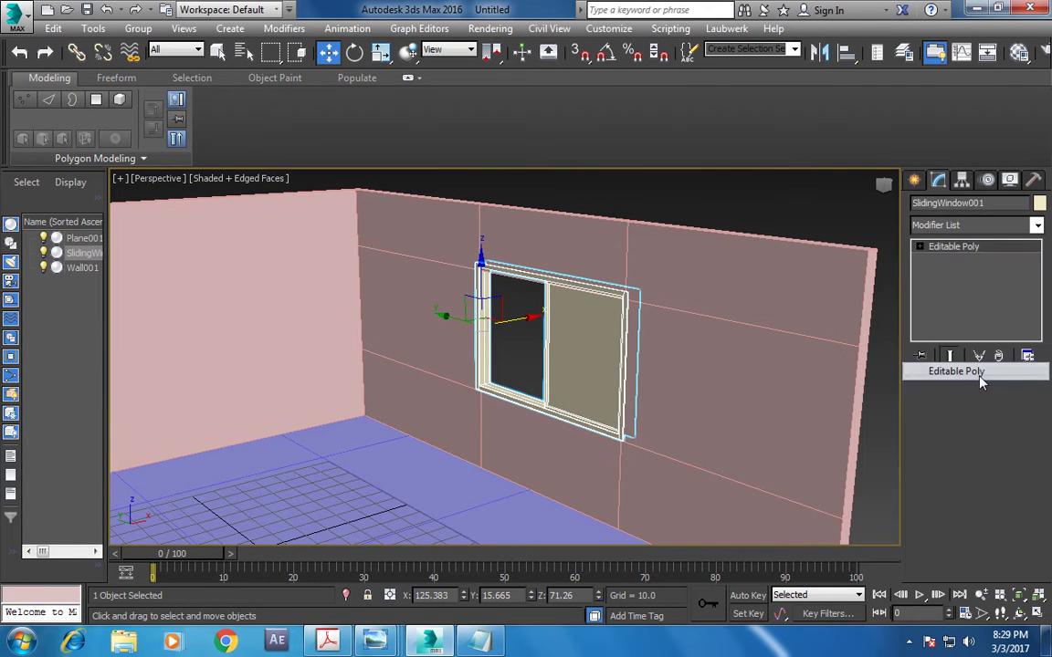
pyautogui.click(990, 389)
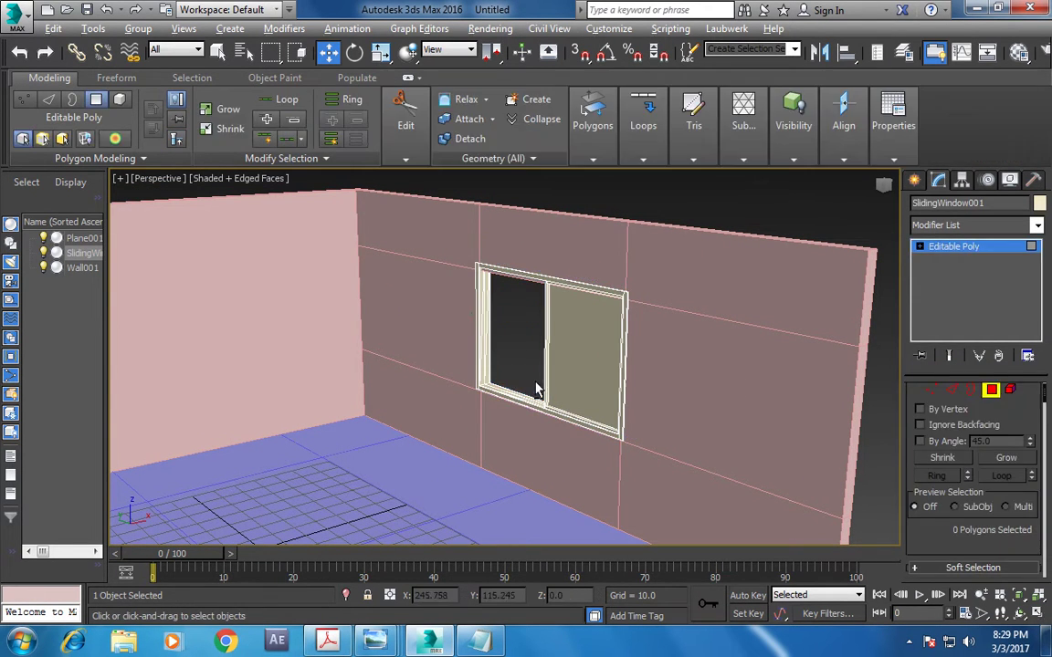
pyautogui.keyDown('alt'); pyautogui.moveTo(537, 387); pyautogui.dragTo(491, 354, button='middle'); pyautogui.keyUp('alt')
pyautogui.click(603, 360)
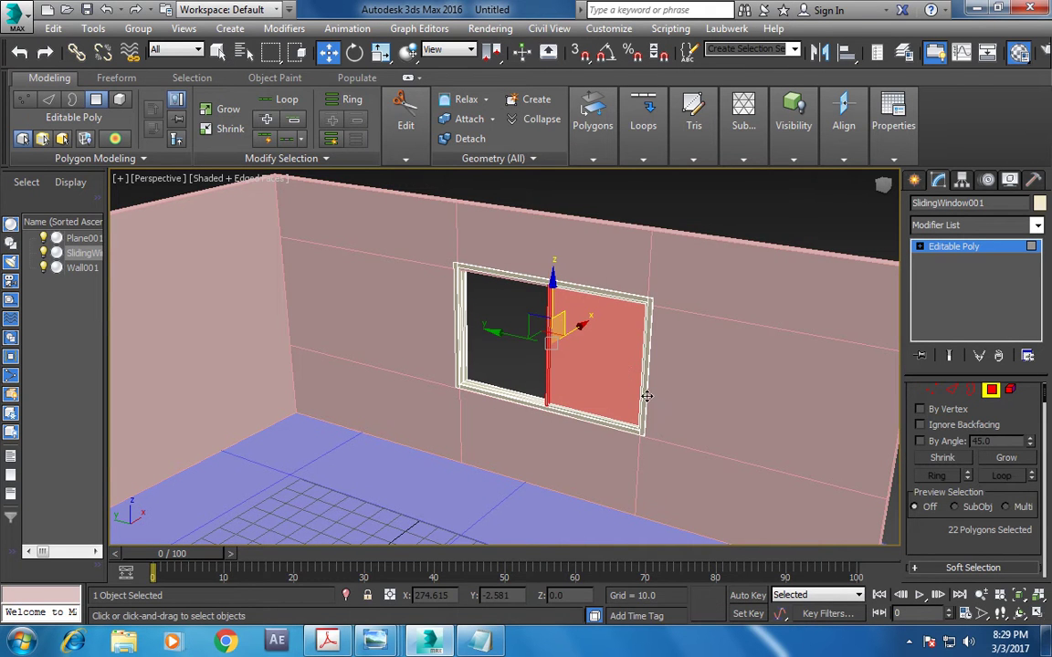
# - Make material 02 - Default an Architectural material using the Glass - Clear template
pyautogui.press('m')
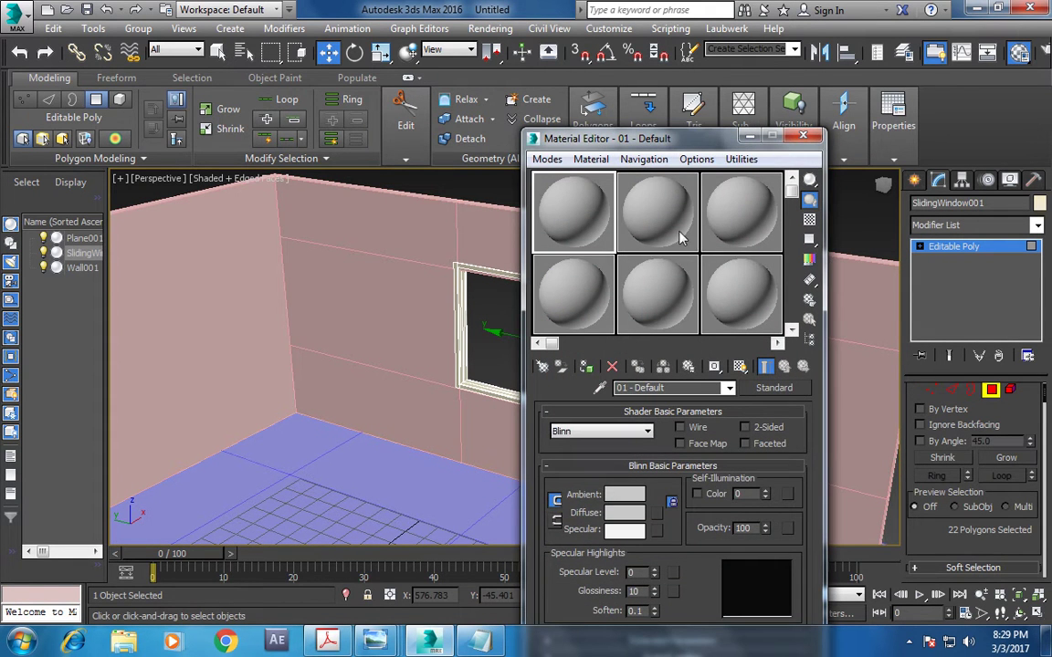
pyautogui.click(680, 238)
pyautogui.click(767, 388)
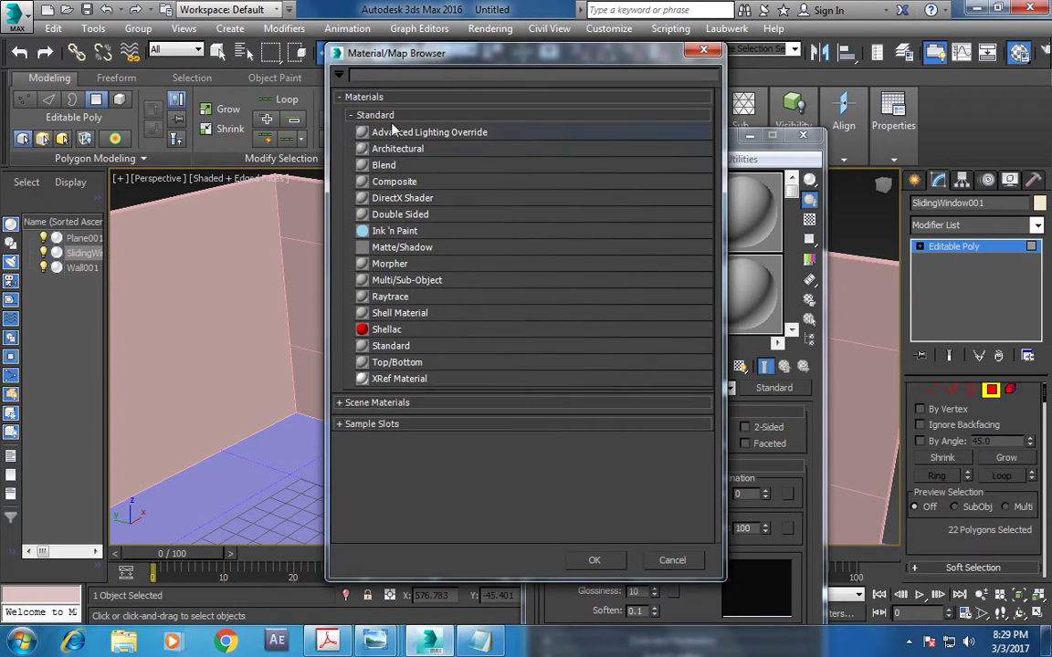
pyautogui.doubleClick(410, 150)
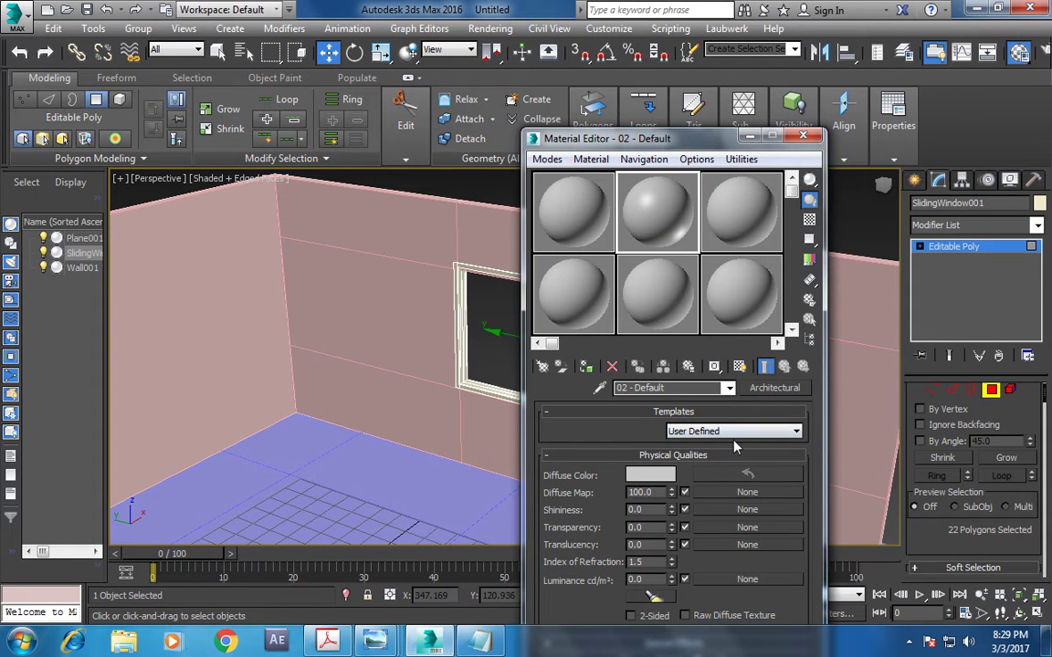
pyautogui.click(733, 431)
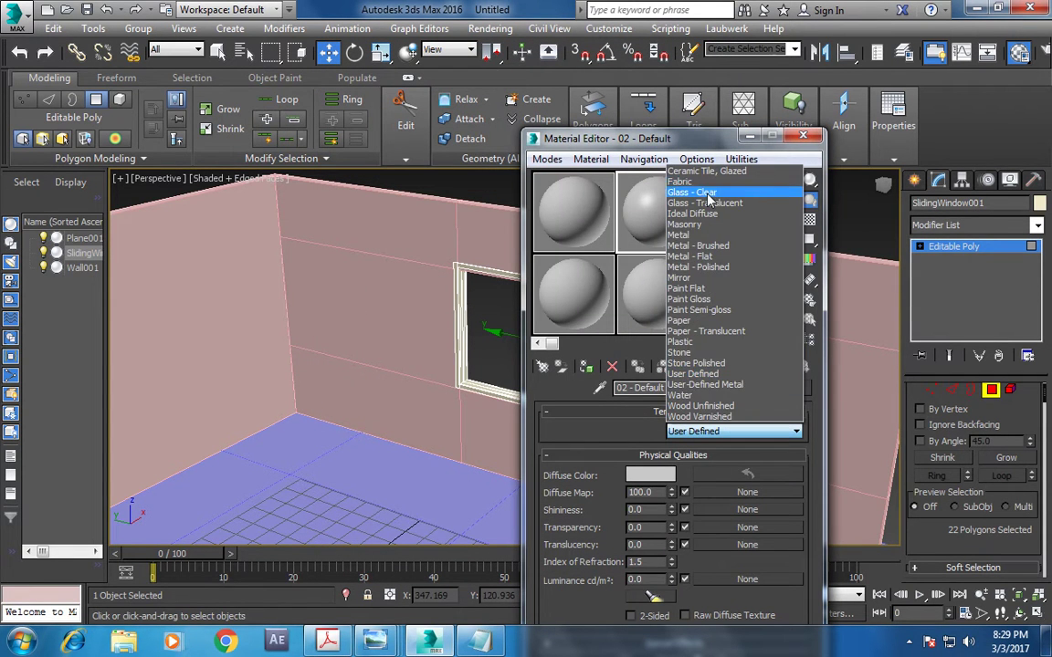
pyautogui.click(709, 193)
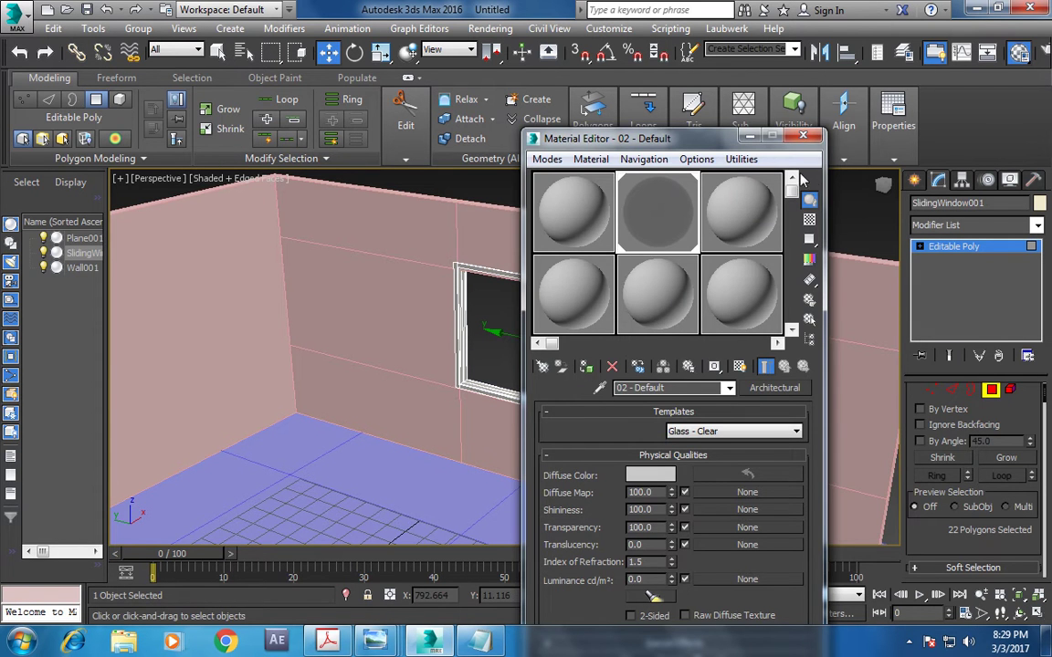
pyautogui.click(750, 136)
pyautogui.moveTo(746, 193)
pyautogui.keyDown('alt'); pyautogui.mouseDown(button='middle')
pyautogui.moveTo(630, 307)
pyautogui.moveTo(648, 339)
pyautogui.mouseUp(button='middle'); pyautogui.keyUp('alt')
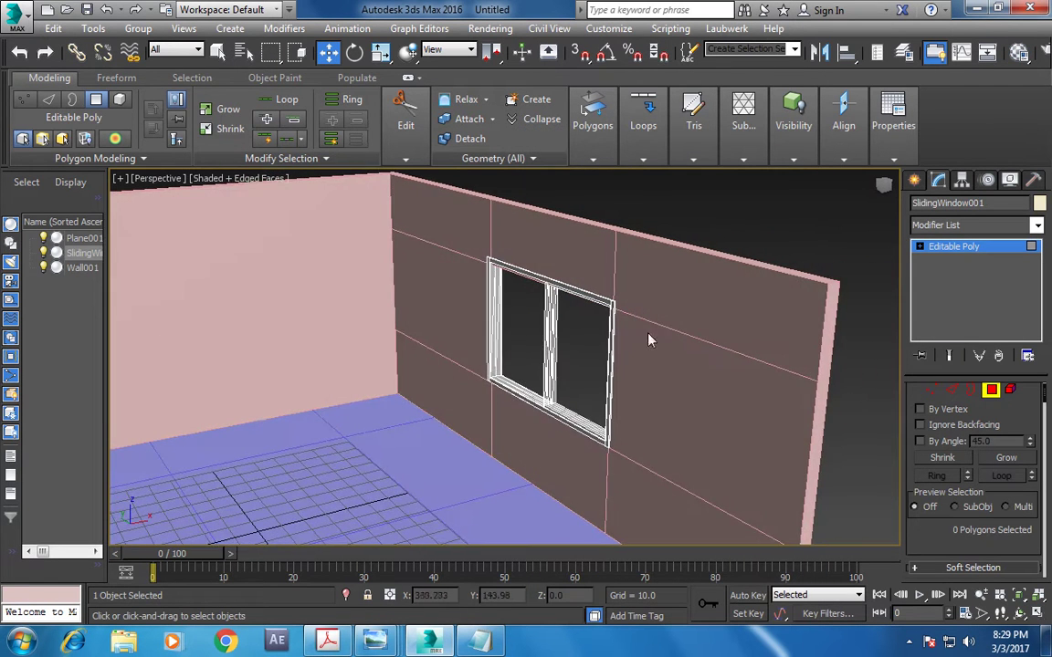
pyautogui.moveTo(748, 357)
pyautogui.keyDown('alt'); pyautogui.mouseDown(button='middle')
pyautogui.moveTo(642, 338)
pyautogui.moveTo(1050, 230)
pyautogui.mouseUp(button='middle'); pyautogui.keyUp('alt')
pyautogui.scroll(3, 642, 338)
# - Leave polygon mode and switch the Create panel to Standard Primitives
pyautogui.click(991, 244)
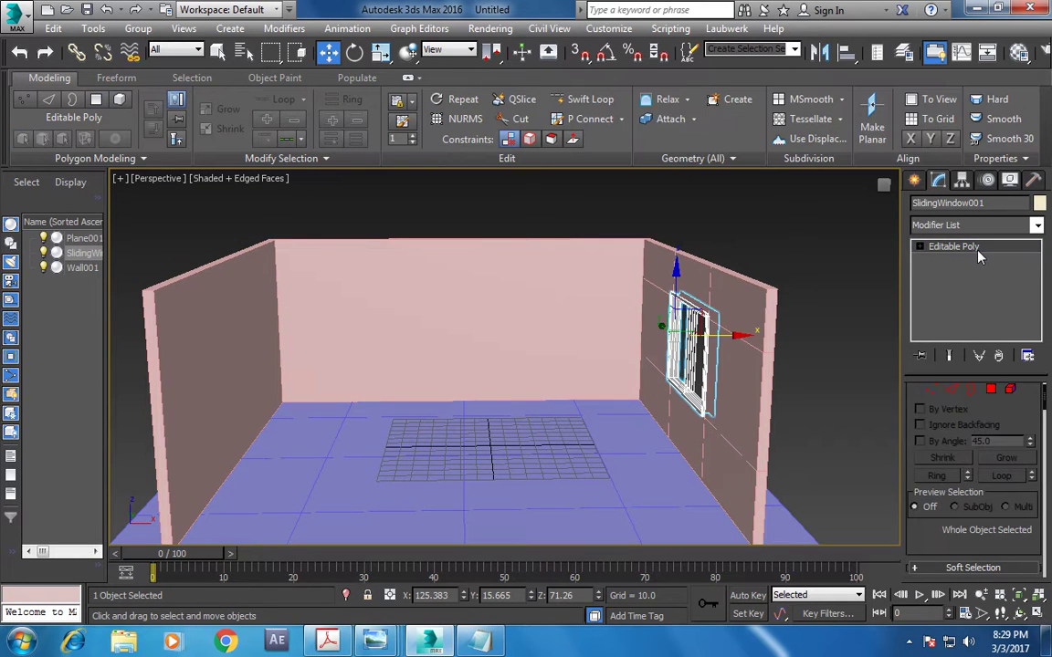
pyautogui.click(915, 181)
pyautogui.click(960, 232)
pyautogui.click(966, 243)
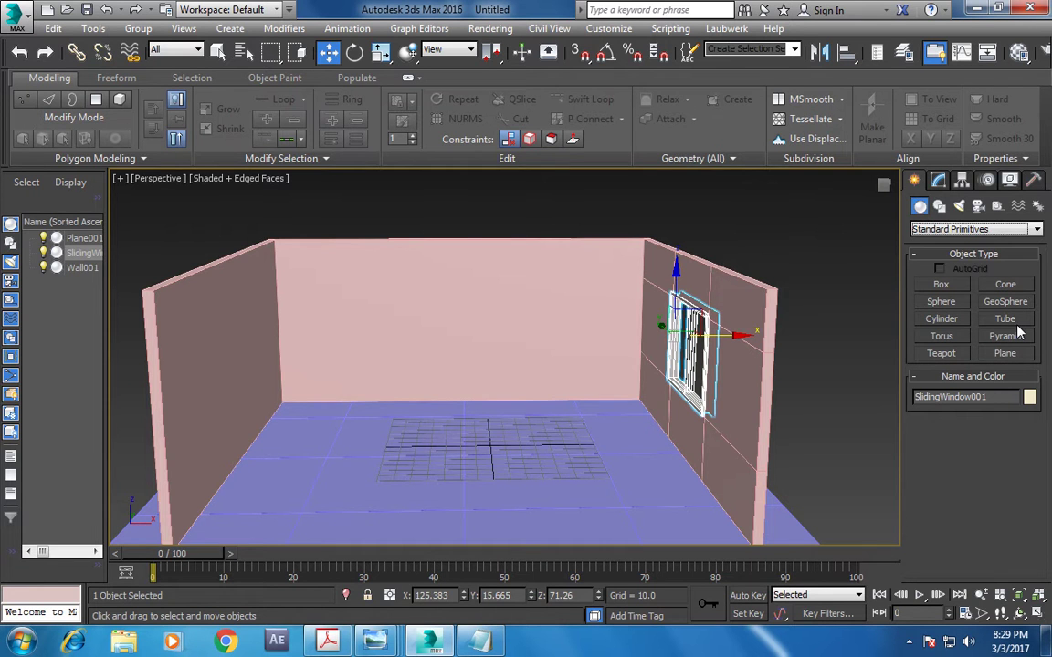
pyautogui.hotkey('alt', 'w')
pyautogui.rightClick(556, 228)
pyautogui.hotkey('alt', 'w')
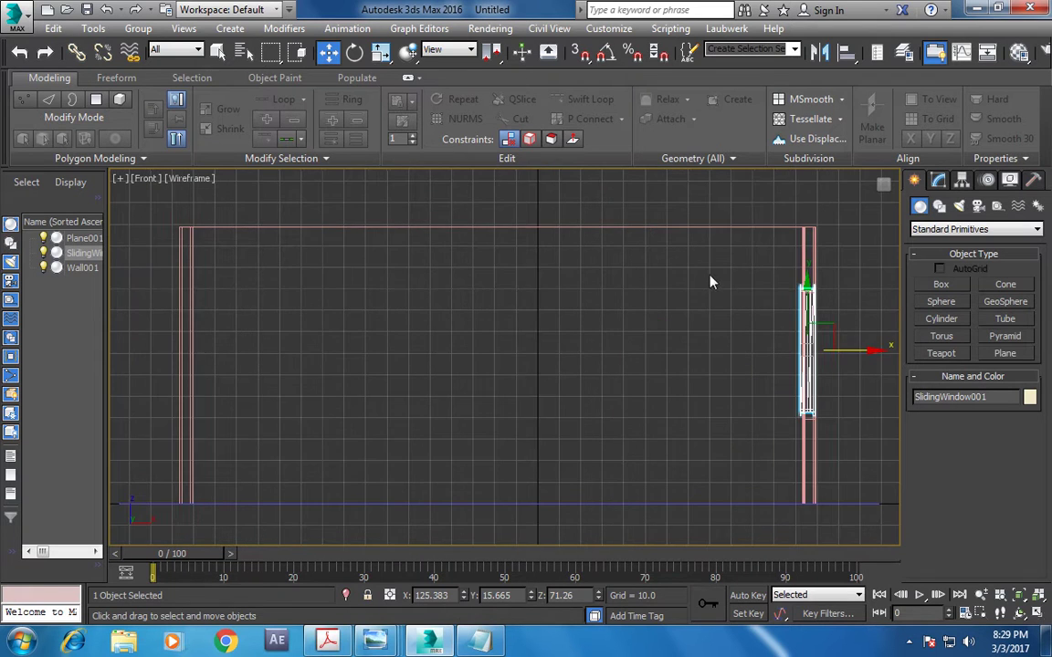
pyautogui.moveTo(712, 282); pyautogui.dragTo(692, 283, button='middle')
# - Drag out Teapot001 in the middle of the floor in the Perspective view
pyautogui.click(941, 355)
pyautogui.hotkey('alt', 'w')
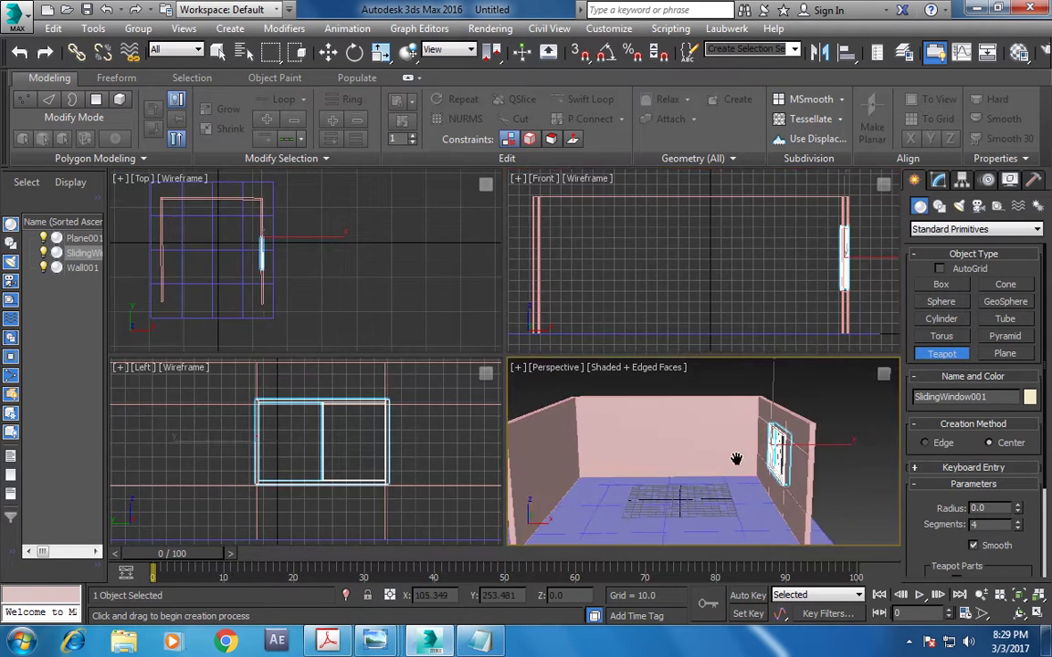
pyautogui.rightClick(736, 458)
pyautogui.hotkey('alt', 'w')
pyautogui.moveTo(466, 457); pyautogui.dragTo(498, 429)
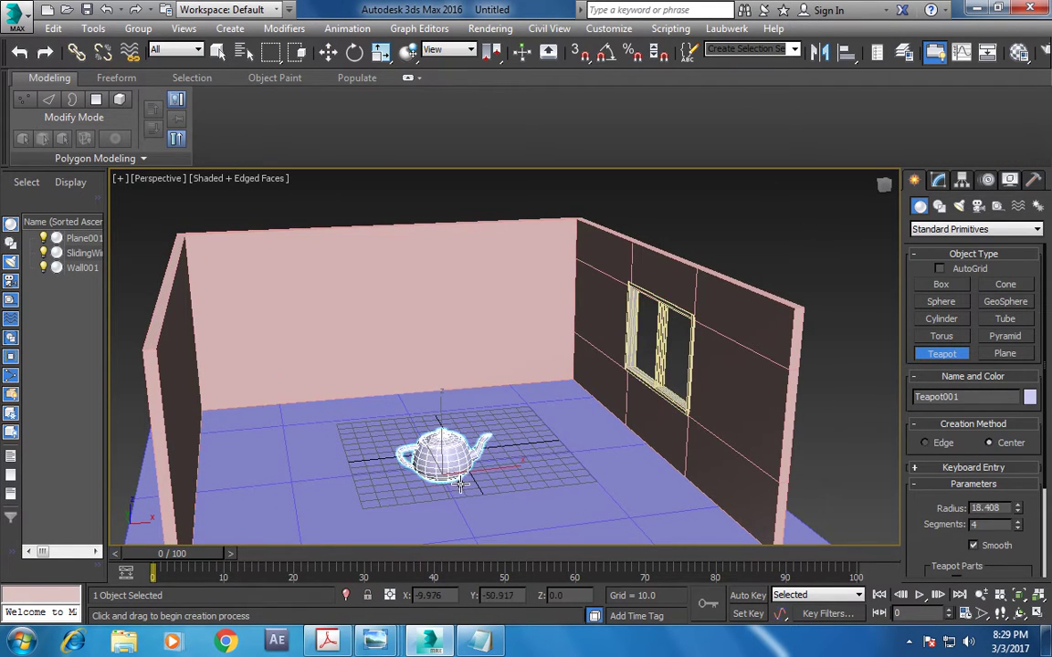
pyautogui.press('w')
pyautogui.moveTo(479, 413)
pyautogui.mouseDown(button='middle')
pyautogui.moveTo(470, 376)
pyautogui.moveTo(581, 567)
pyautogui.mouseUp(button='middle')
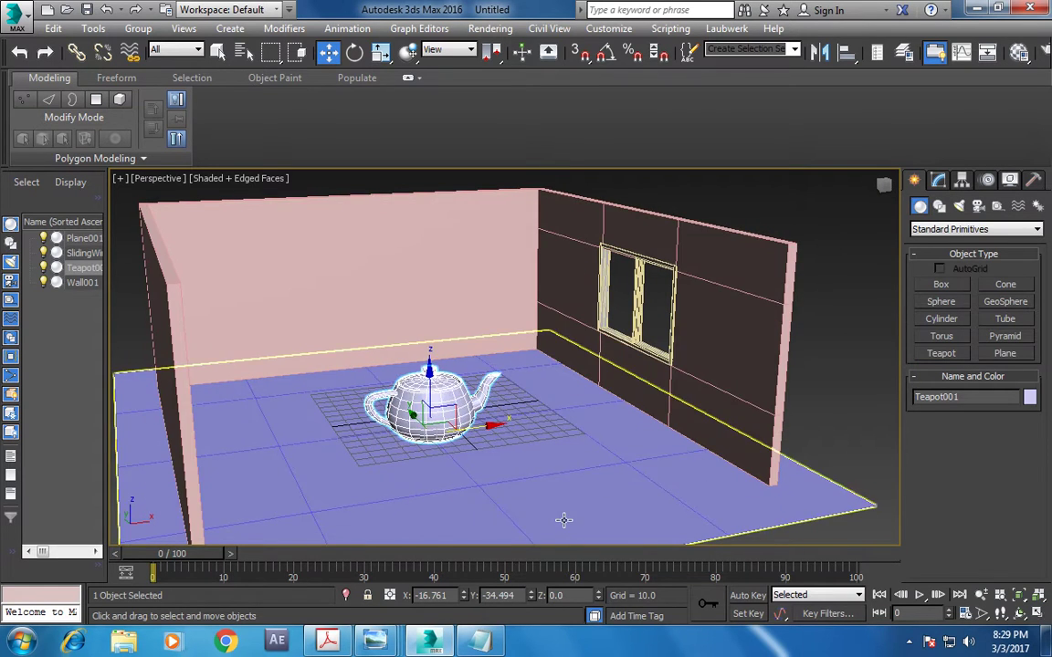
pyautogui.click(564, 521)
pyautogui.keyDown('alt'); pyautogui.moveTo(563, 520); pyautogui.dragTo(580, 435, button='middle'); pyautogui.keyUp('alt')
# - Assign the floor a material with ROSTILE.JPG as its diffuse bitmap, shown in the viewport
pyautogui.press('m')
pyautogui.click(741, 210)
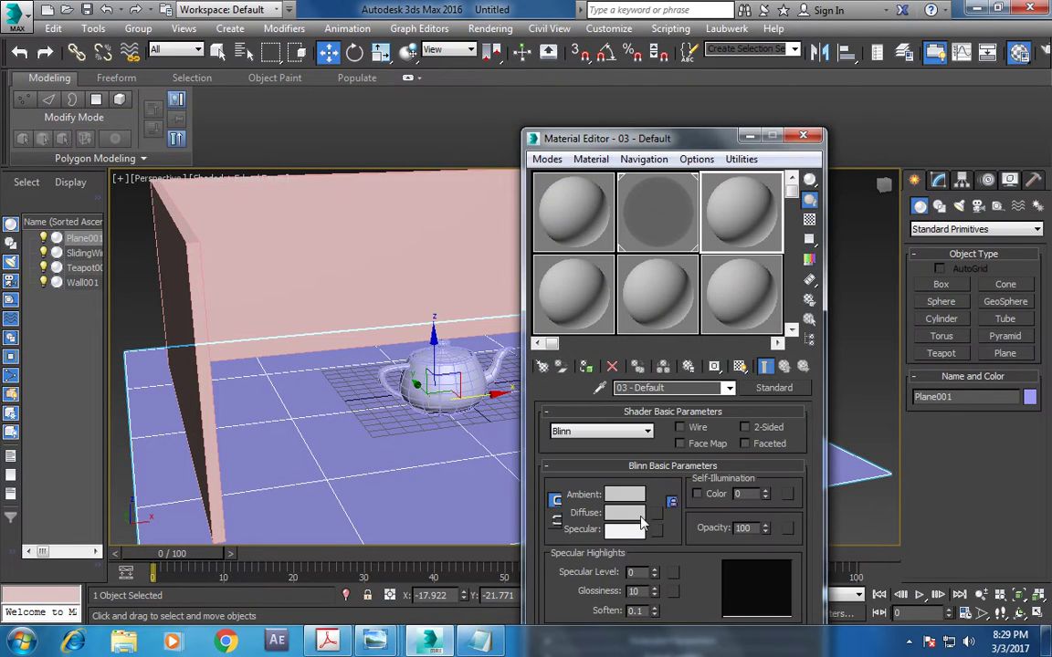
pyautogui.click(658, 517)
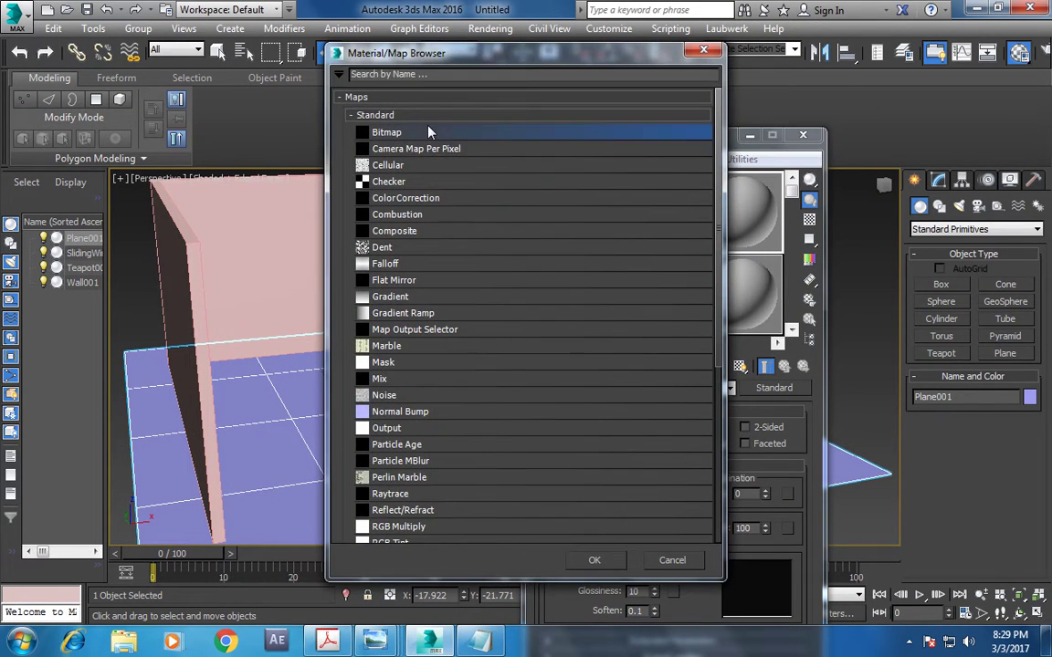
pyautogui.doubleClick(429, 133)
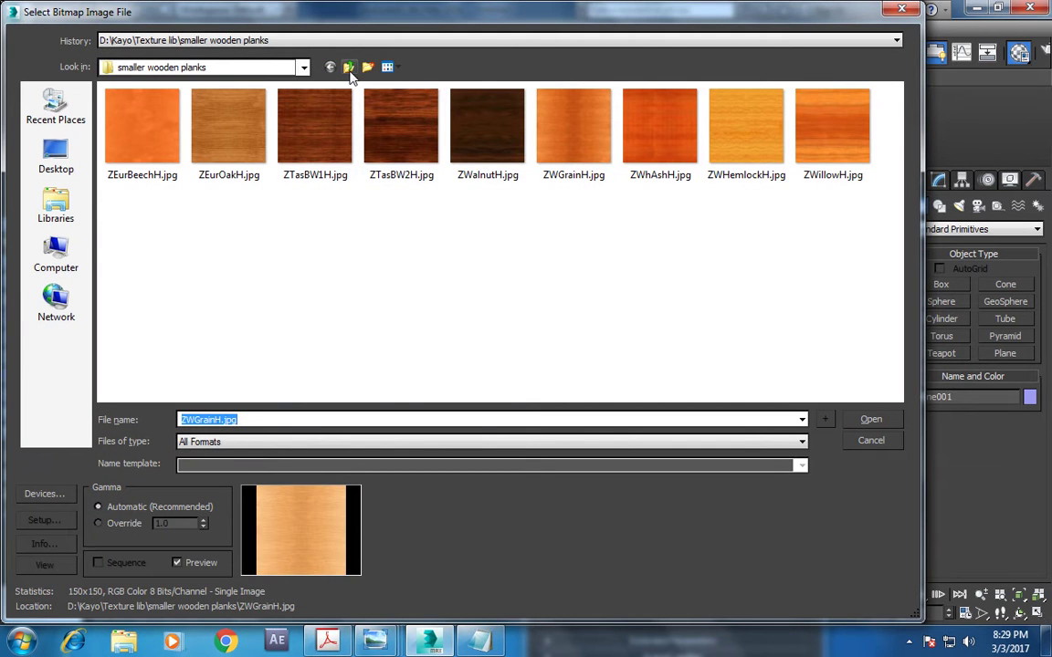
pyautogui.click(349, 68)
pyautogui.scroll(3, 329, 210)
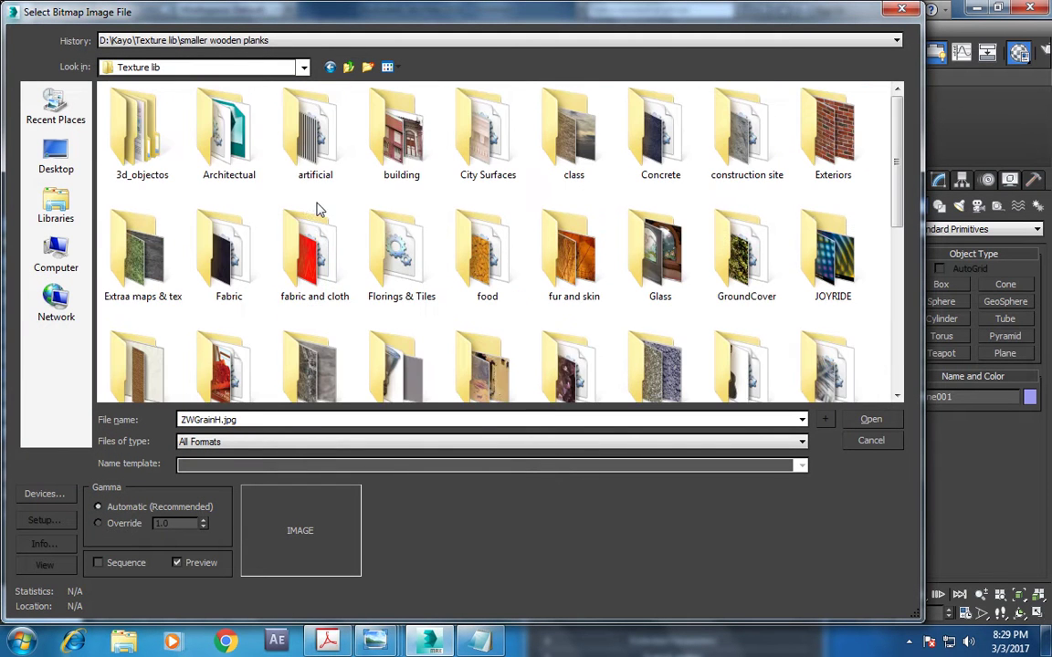
pyautogui.doubleClick(230, 124)
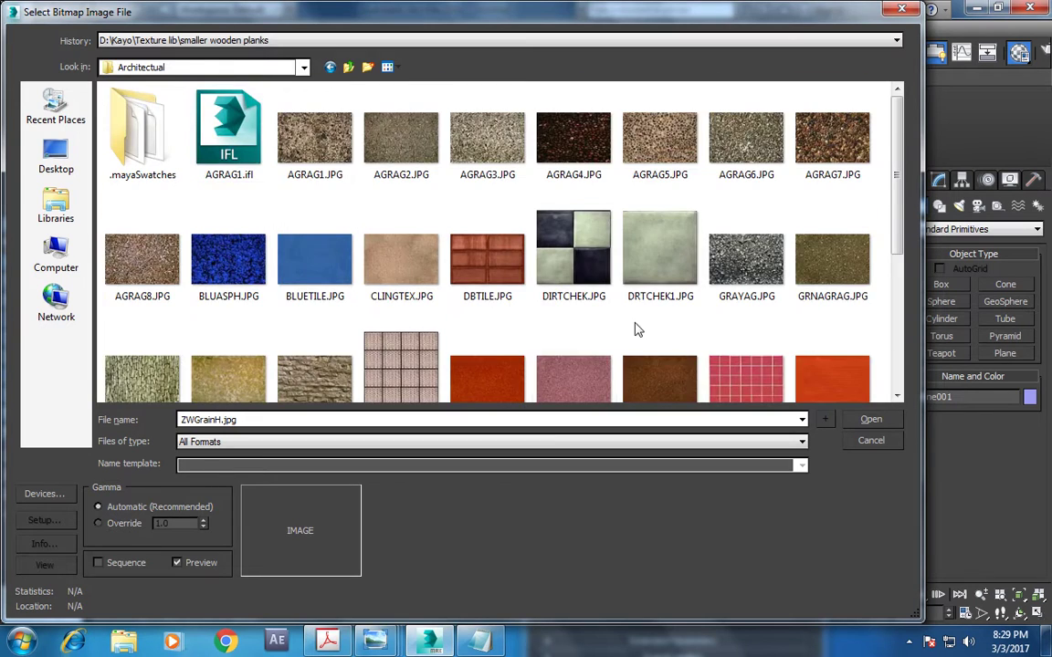
pyautogui.scroll(-10, 694, 238)
pyautogui.doubleClick(749, 132)
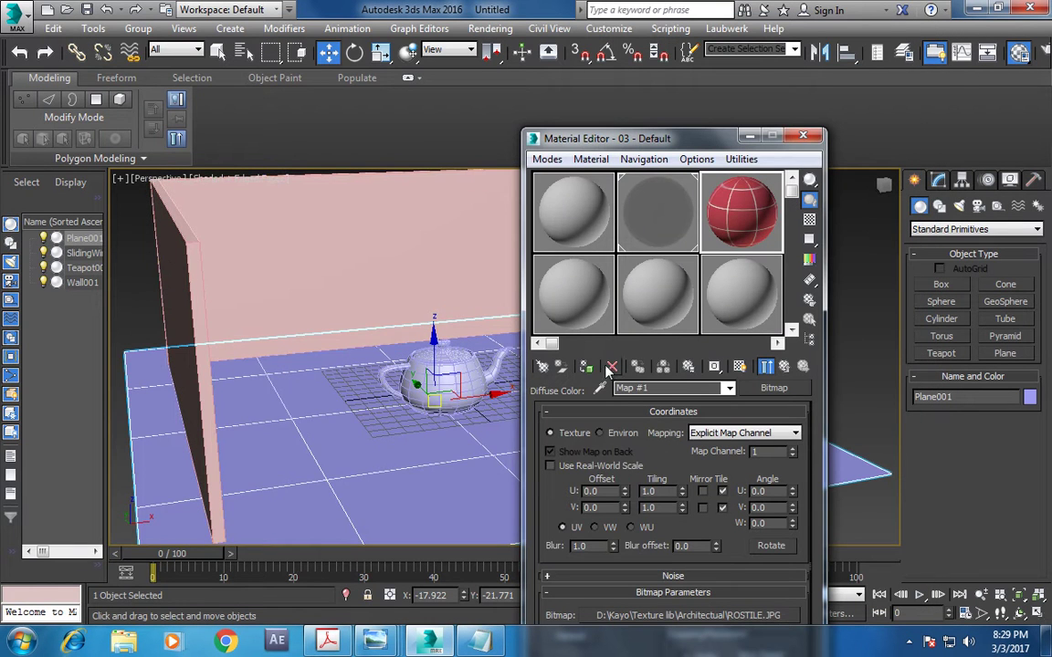
pyautogui.click(586, 366)
pyautogui.click(739, 366)
# - Set the ROSTILE map's U and V tiling to 2.0, after first trying 3
pyautogui.doubleClick(653, 491)
pyautogui.write('3')
pyautogui.press('Tab')
pyautogui.write('3')
pyautogui.press('Return')
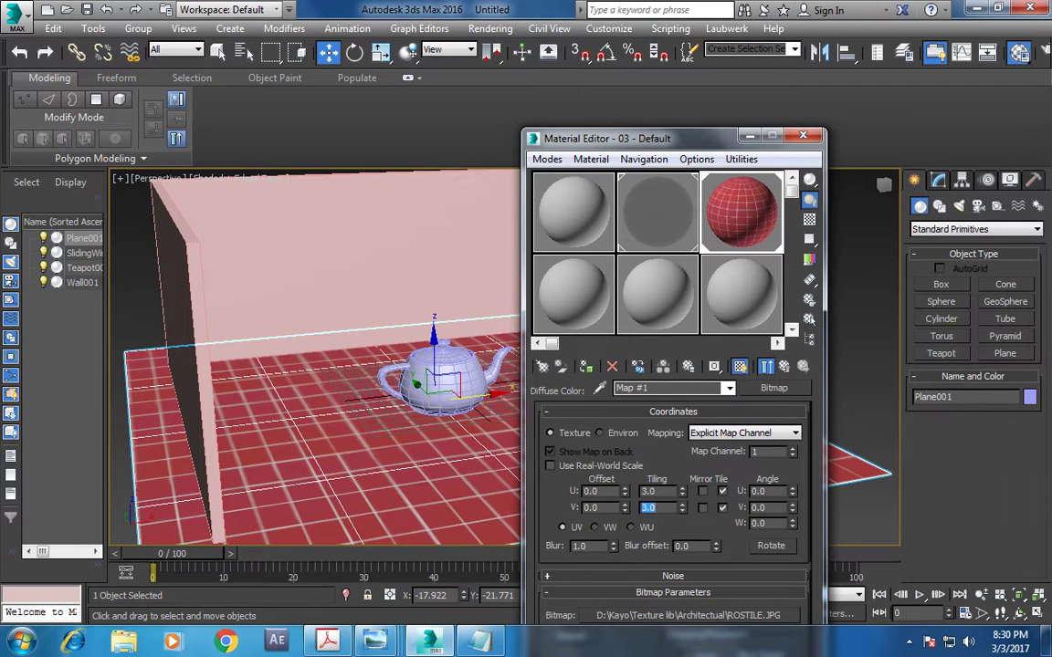
pyautogui.doubleClick(653, 492)
pyautogui.write('2')
pyautogui.press('Tab')
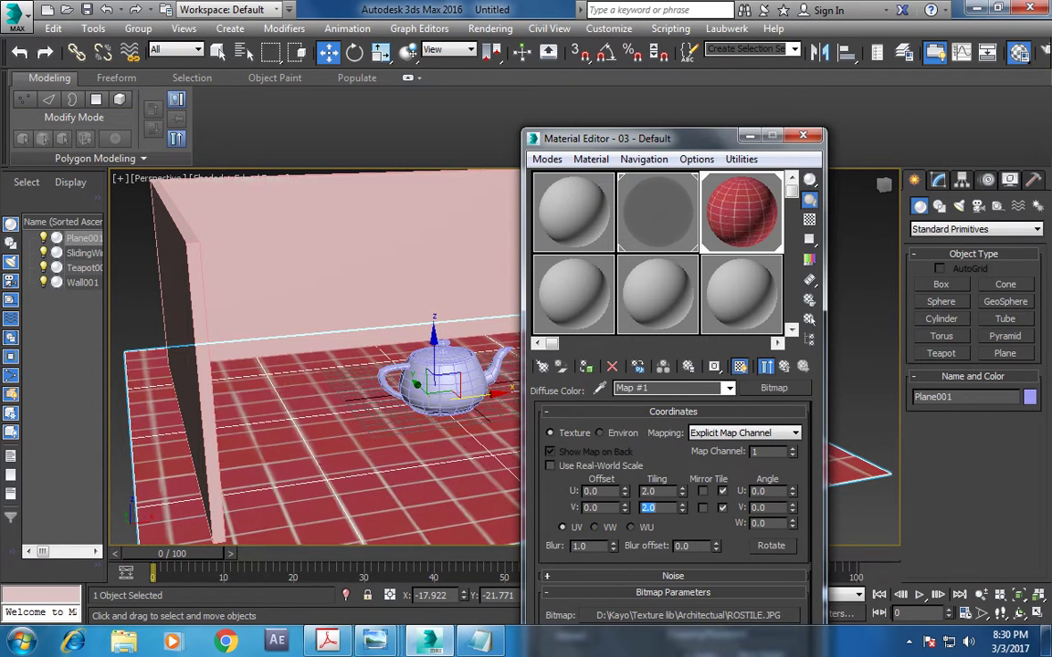
pyautogui.write('2')
pyautogui.press('Return')
pyautogui.click(804, 137)
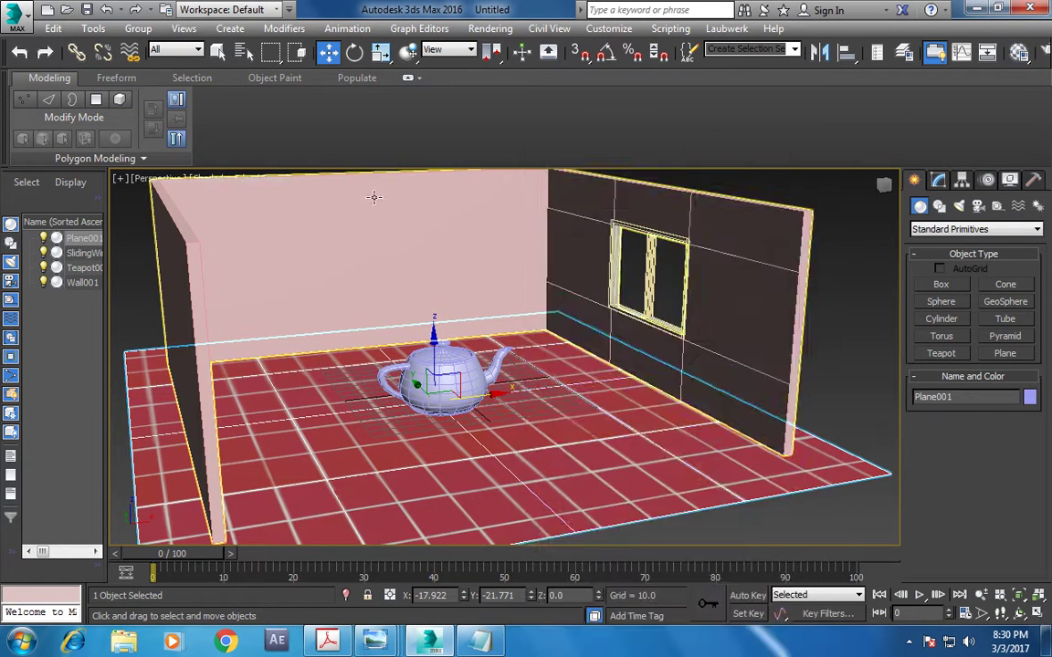
pyautogui.click(373, 197)
# - Apply a new material with STUCCO7.JPG as diffuse bitmap to the walls, visible in the viewport
pyautogui.press('m')
pyautogui.click(602, 292)
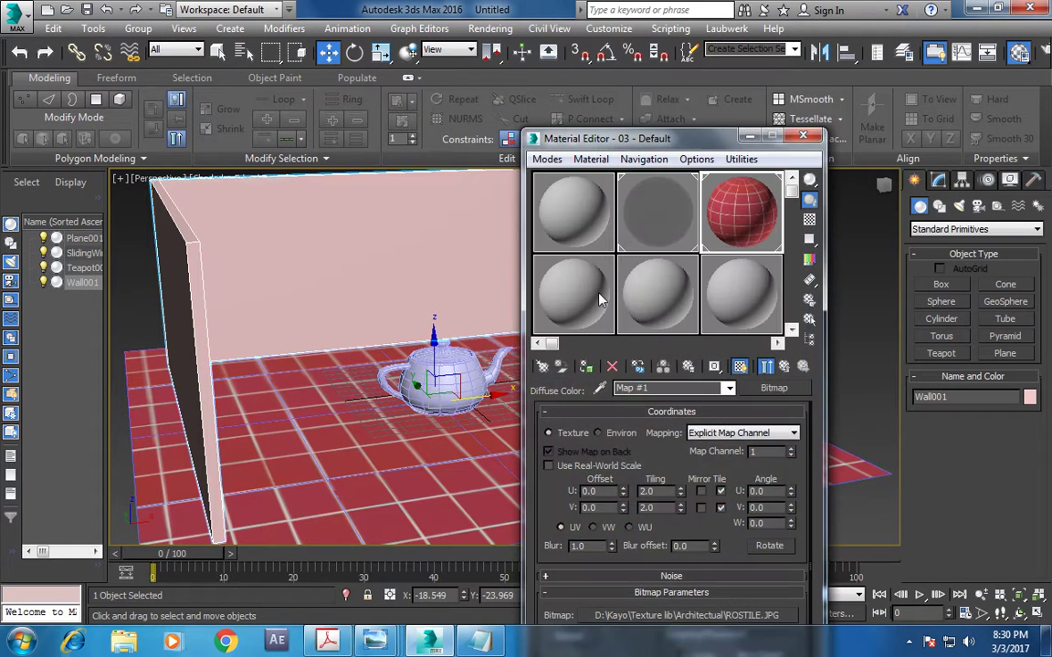
pyautogui.click(655, 515)
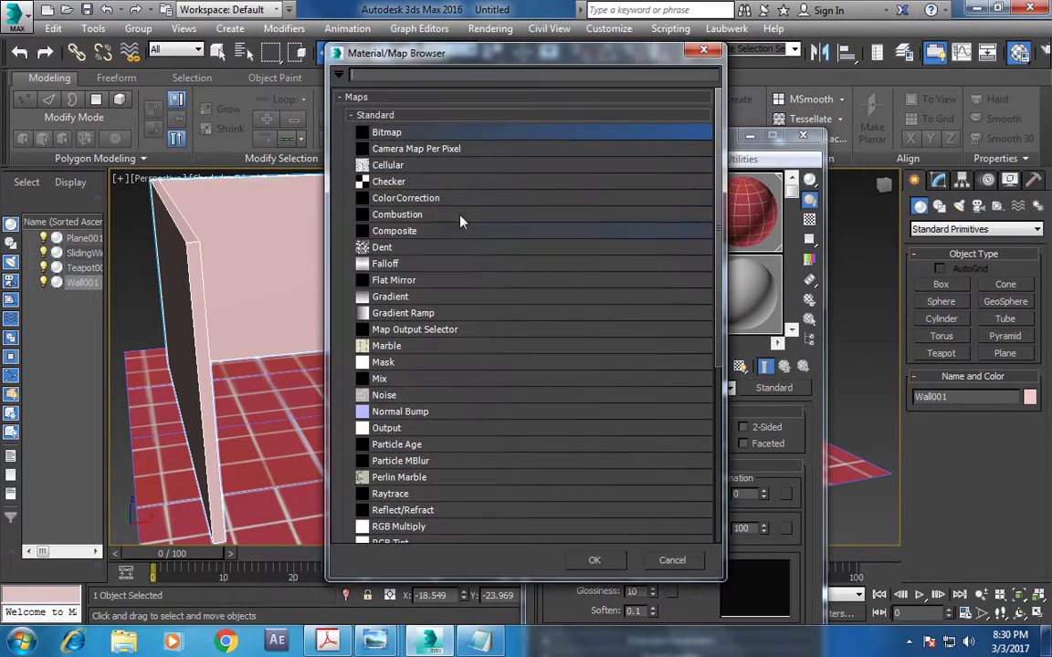
pyautogui.doubleClick(408, 136)
pyautogui.click(487, 260)
pyautogui.scroll(-1, 493, 266)
pyautogui.scroll(-2, 493, 265)
pyautogui.doubleClick(836, 235)
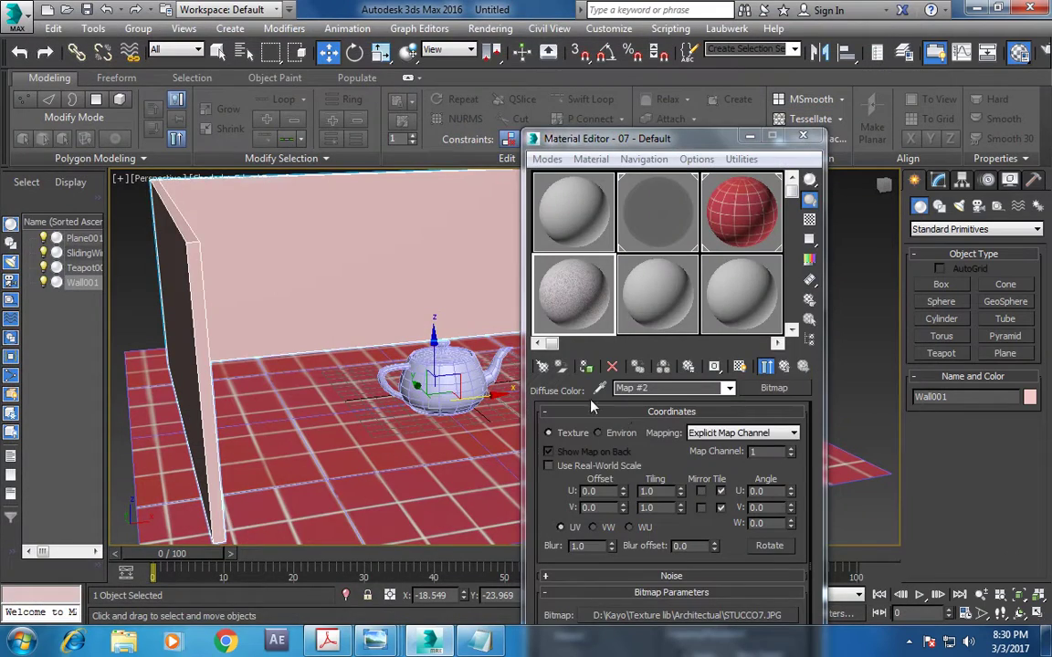
pyautogui.click(740, 366)
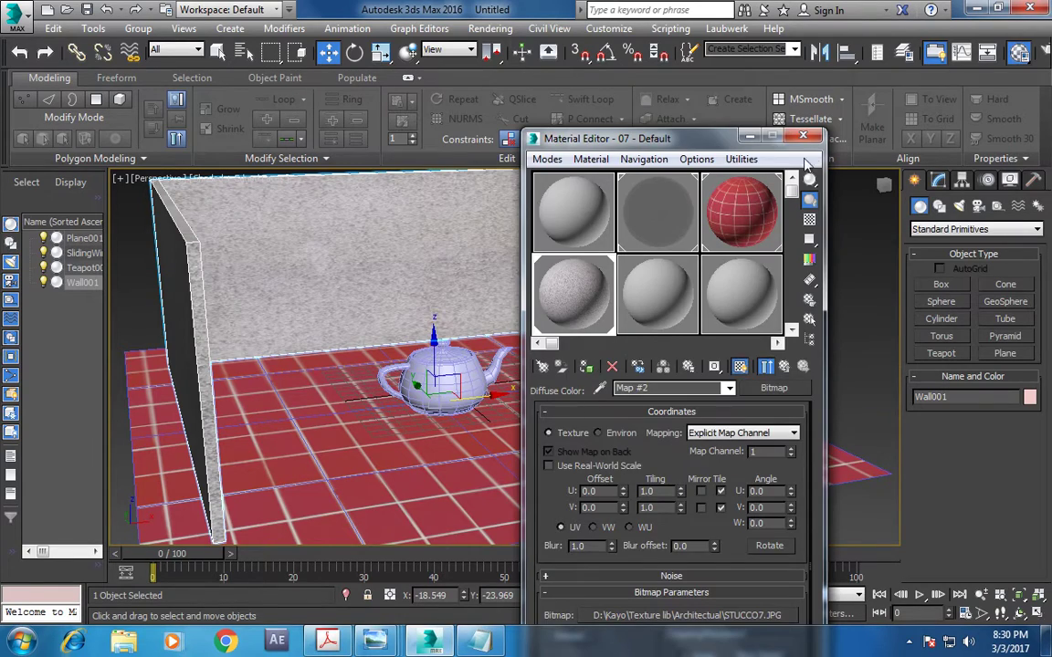
pyautogui.click(803, 135)
# - Orbit to view the window wall, zoom in, and select the teapot
pyautogui.moveTo(680, 347)
pyautogui.keyDown('alt'); pyautogui.mouseDown(button='middle')
pyautogui.moveTo(676, 309)
pyautogui.moveTo(640, 315)
pyautogui.mouseUp(button='middle'); pyautogui.keyUp('alt')
pyautogui.hotkey('alt', 'w')
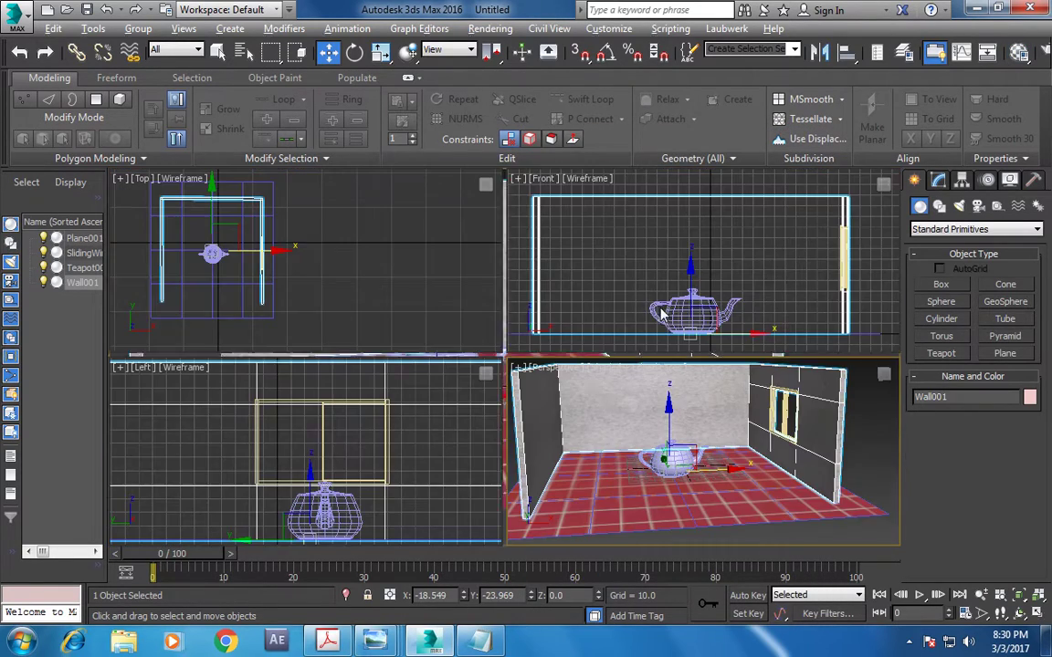
pyautogui.hotkey('alt', 'w')
pyautogui.scroll(6, 626, 441)
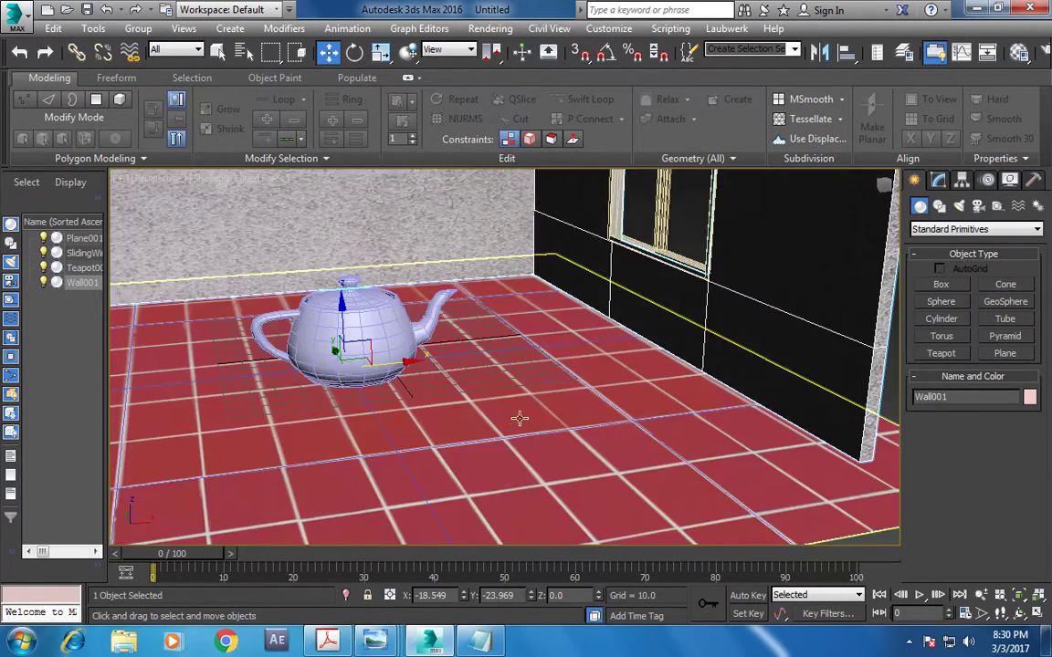
pyautogui.click(454, 346)
# - Rotate the teapot so its spout points left and slide it left along X
pyautogui.press('r')
pyautogui.press('e')
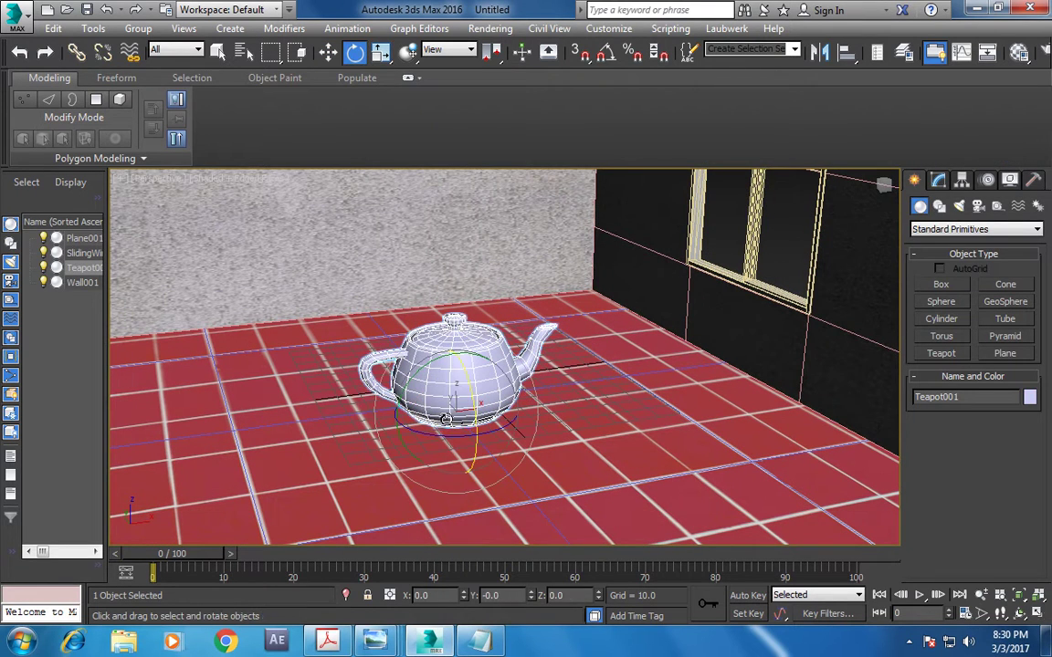
pyautogui.moveTo(401, 387); pyautogui.dragTo(629, 442)
pyautogui.press('w')
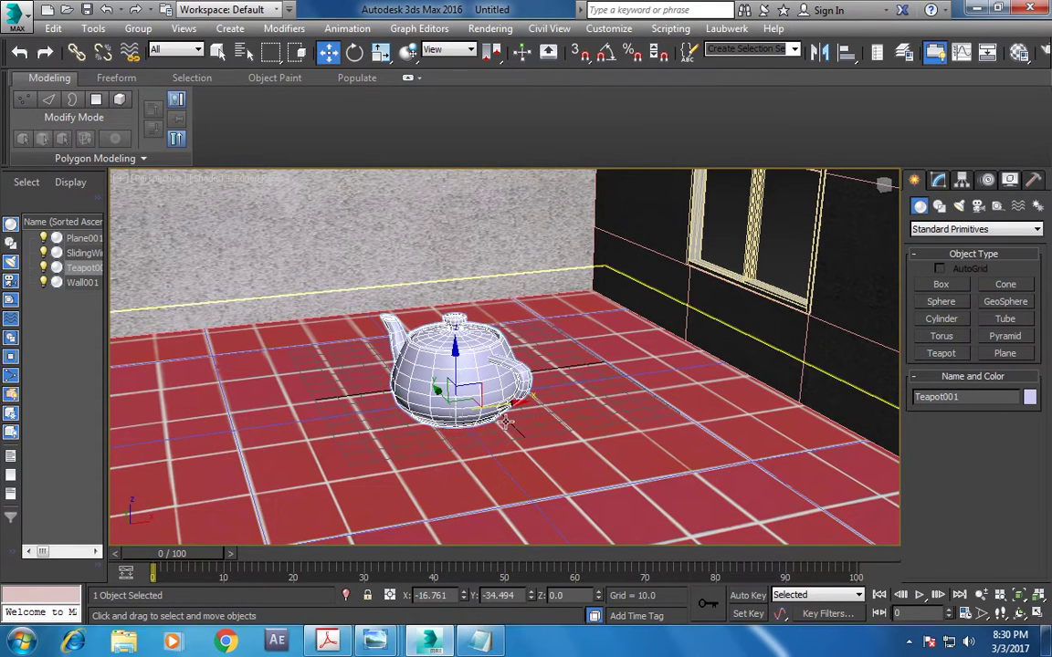
pyautogui.moveTo(487, 405); pyautogui.dragTo(462, 407)
# - Assign the teapot a material with ORANGETL.JPG as diffuse bitmap, shown in the viewport
pyautogui.press('m')
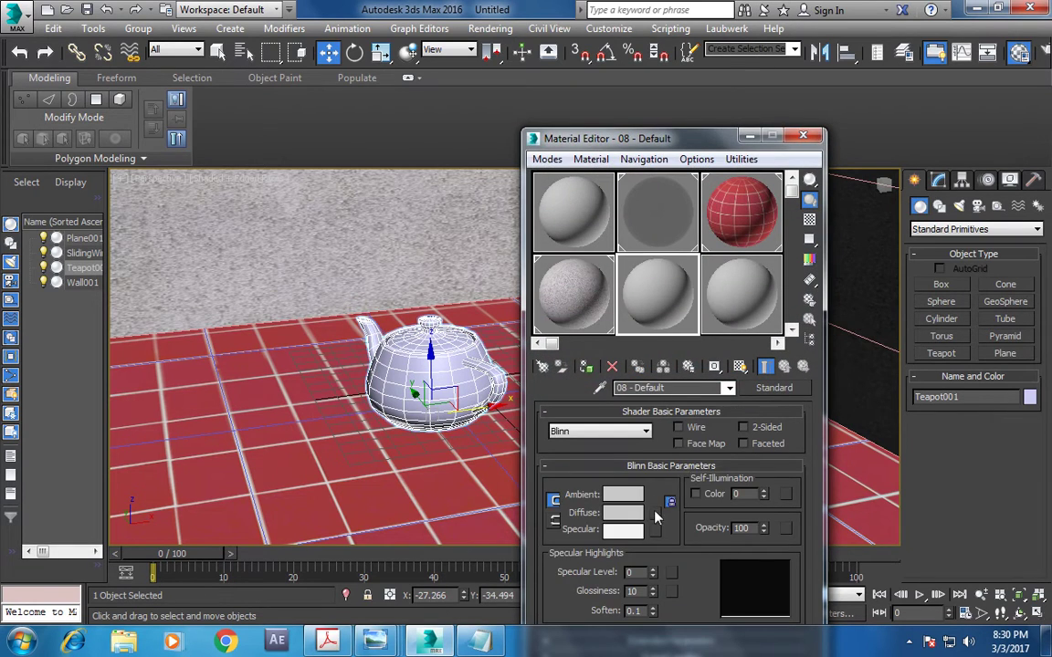
pyautogui.click(654, 514)
pyautogui.click(633, 47)
pyautogui.click(654, 513)
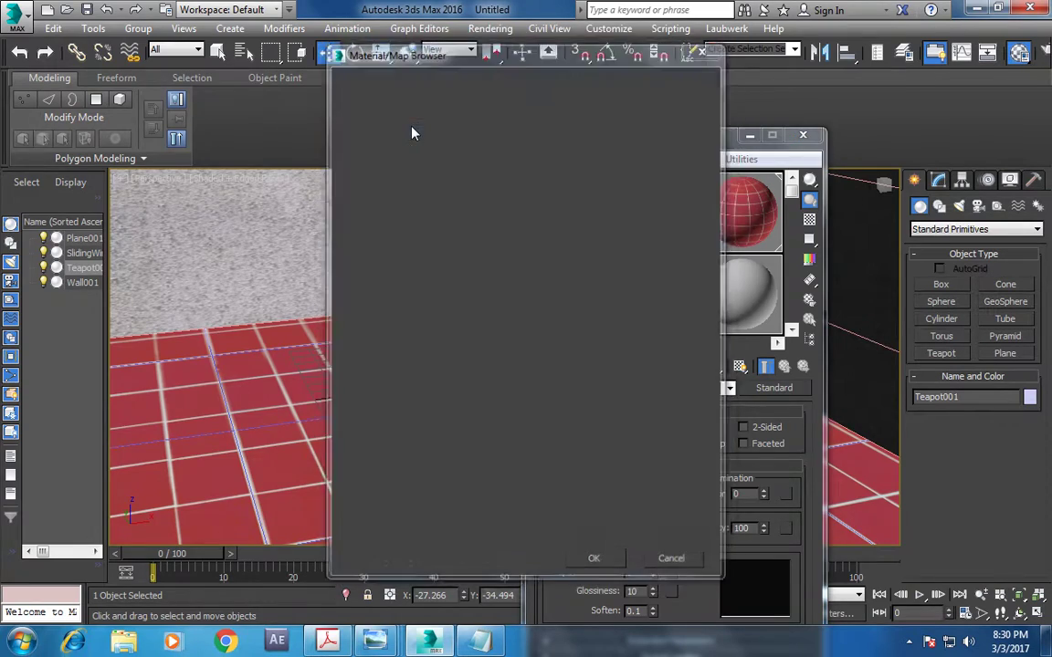
pyautogui.doubleClick(412, 132)
pyautogui.click(489, 270)
pyautogui.scroll(-2, 470, 272)
pyautogui.scroll(1, 469, 276)
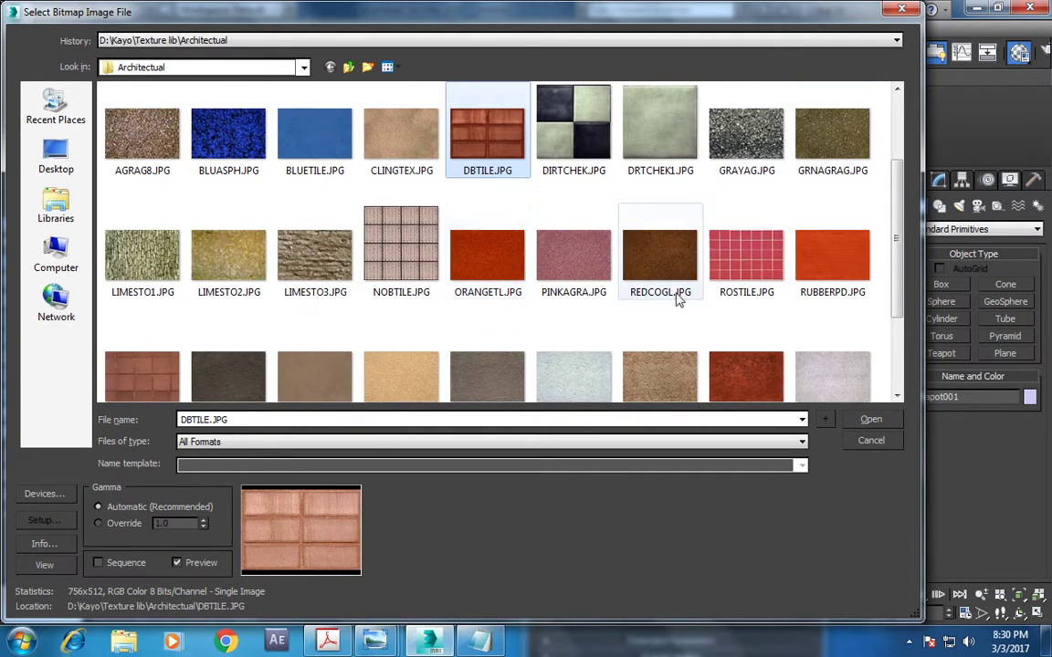
pyautogui.doubleClick(487, 257)
pyautogui.click(587, 366)
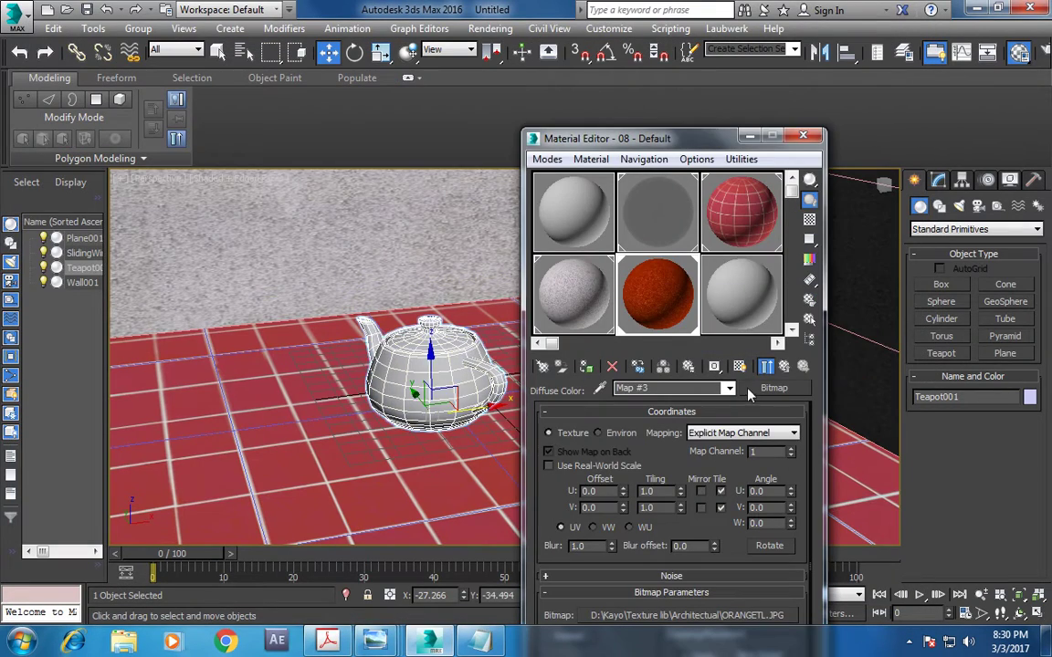
pyautogui.click(740, 366)
# - Close the Material Editor and reorient the viewport to a straight Front view
pyautogui.click(802, 137)
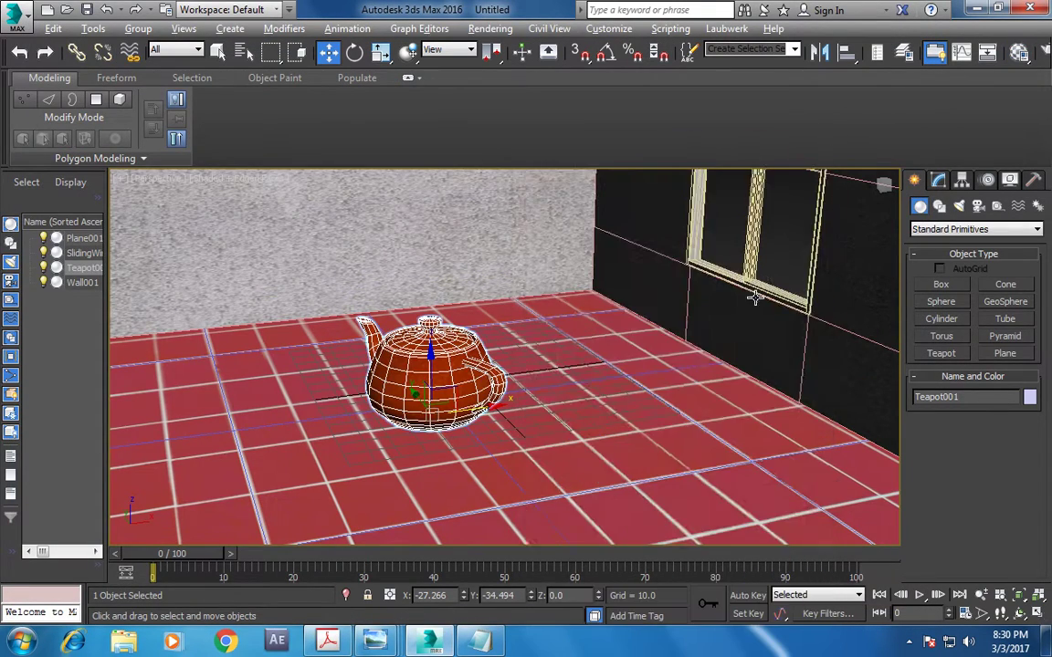
pyautogui.hotkey('alt', 'w')
pyautogui.keyDown('alt'); pyautogui.moveTo(728, 298); pyautogui.dragTo(806, 227, button='middle'); pyautogui.keyUp('alt')
pyautogui.hotkey('alt', 'w')
pyautogui.keyDown('alt'); pyautogui.moveTo(704, 293); pyautogui.dragTo(581, 307, button='middle'); pyautogui.keyUp('alt')
pyautogui.press('f')
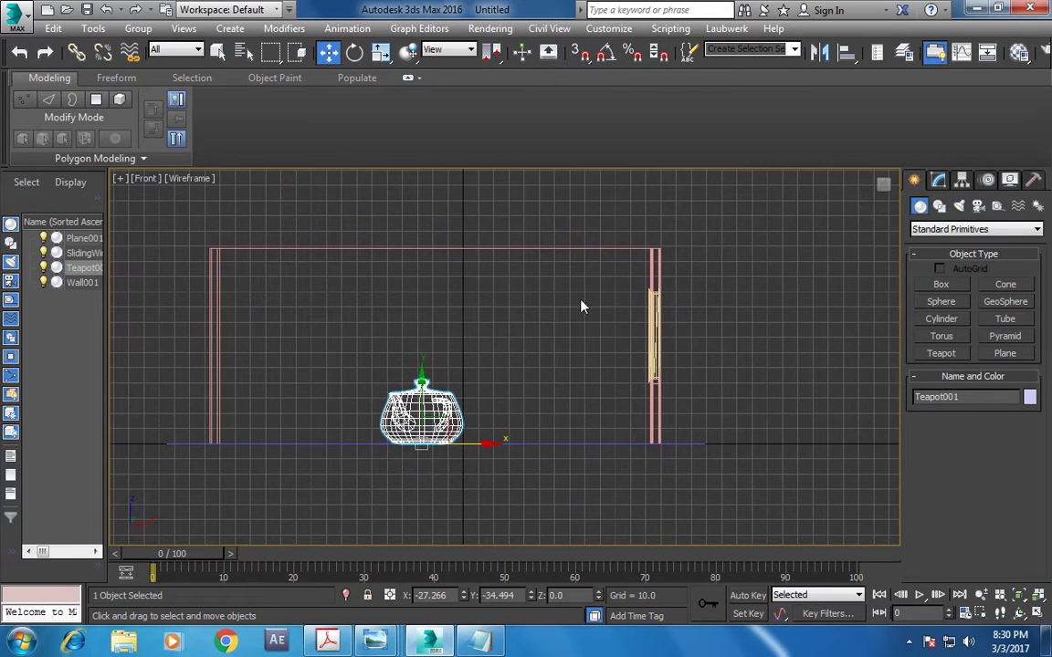
# - Begin a Standard Target Spot light, then cancel it without placing anything
pyautogui.click(960, 206)
pyautogui.click(960, 230)
pyautogui.click(971, 253)
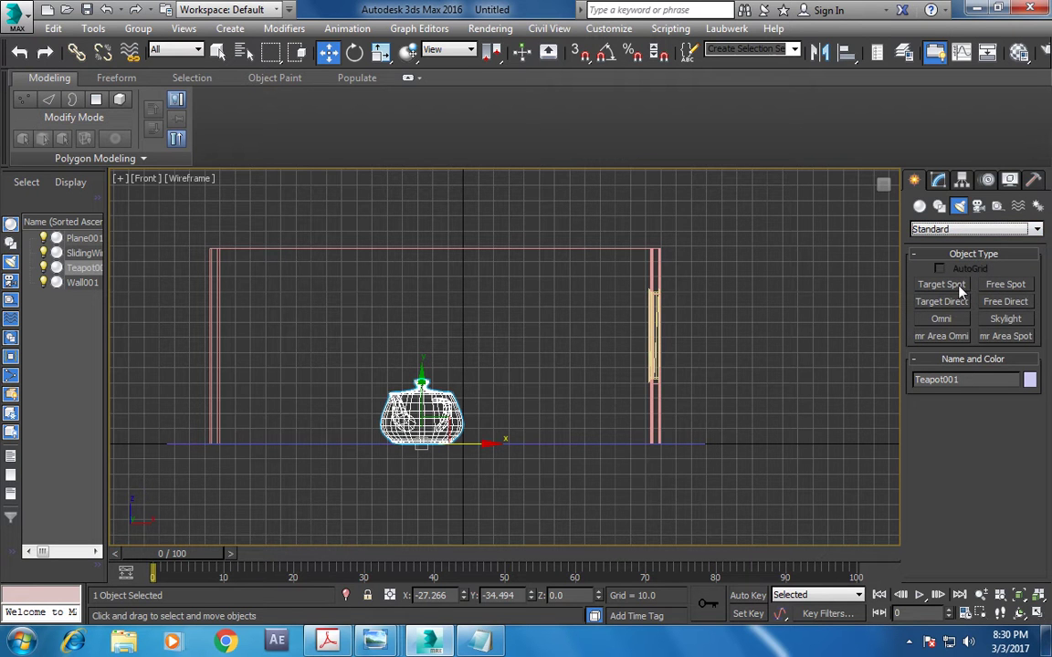
pyautogui.click(943, 284)
pyautogui.scroll(-2, 592, 375)
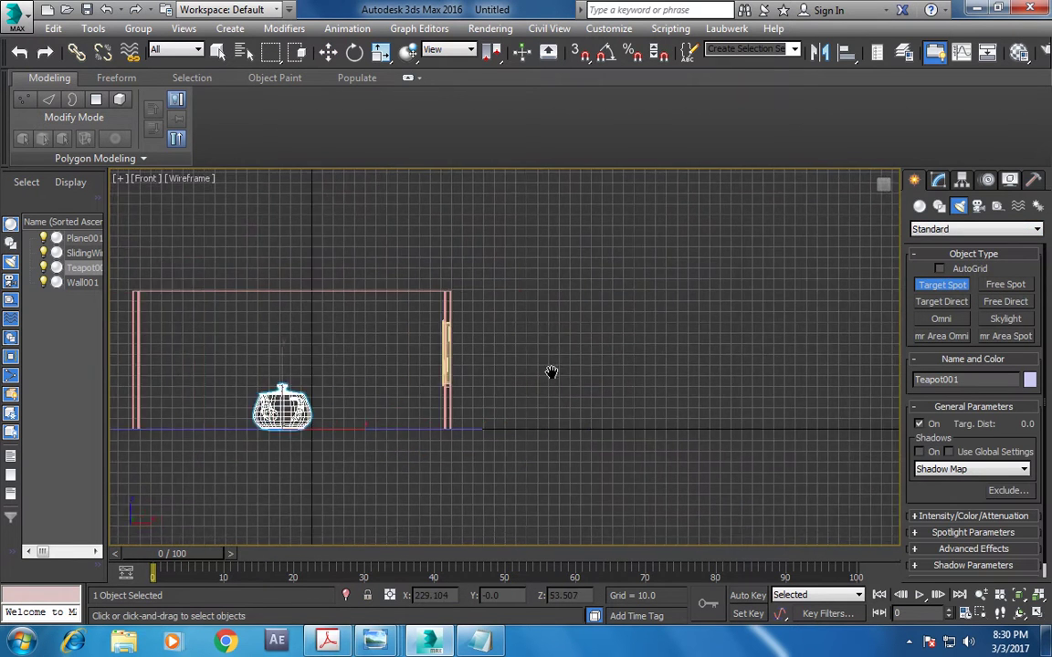
pyautogui.moveTo(678, 308); pyautogui.dragTo(723, 315, button='middle')
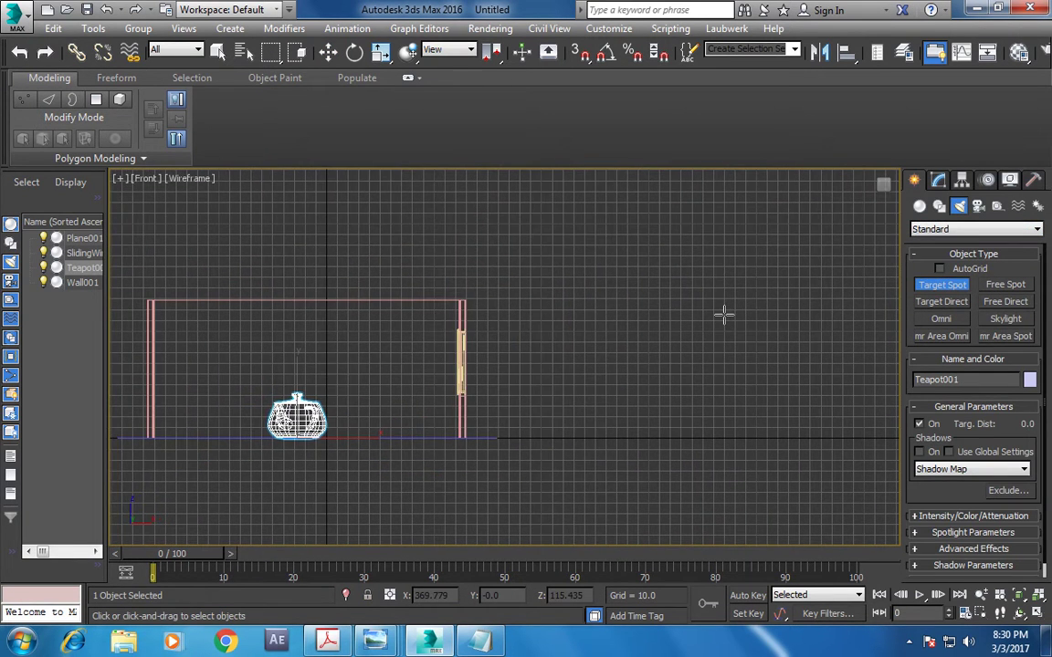
pyautogui.rightClick(724, 315)
pyautogui.hotkey('alt', 'w')
pyautogui.rightClick(785, 429)
pyautogui.hotkey('alt', 'w')
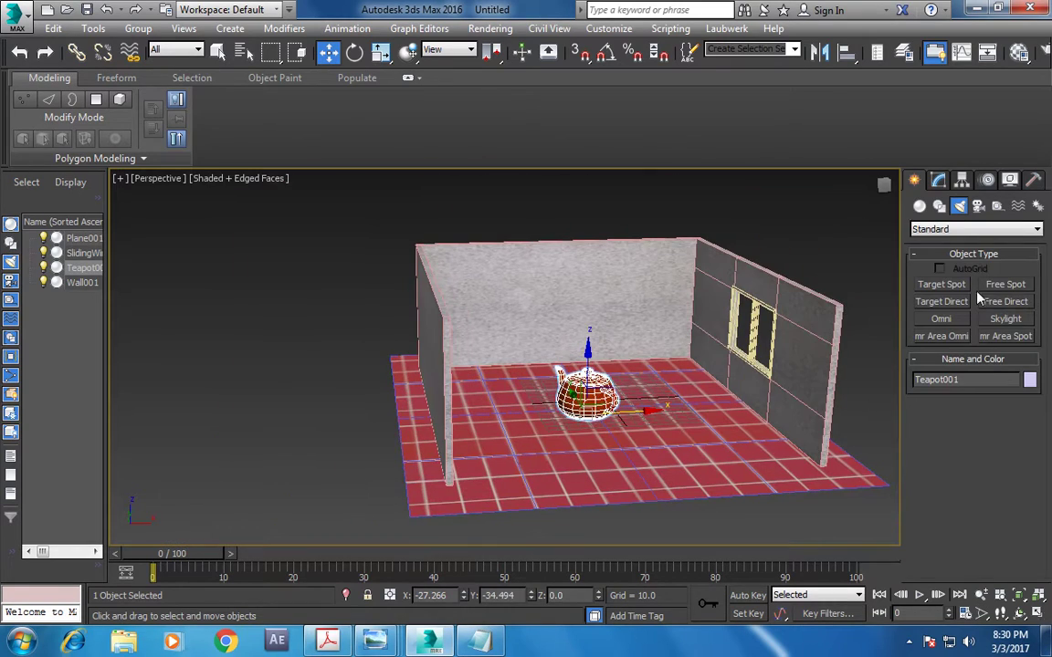
# - Draw a thin Box in the Top view covering the whole room
pyautogui.click(920, 205)
pyautogui.click(941, 284)
pyautogui.hotkey('alt', 'w')
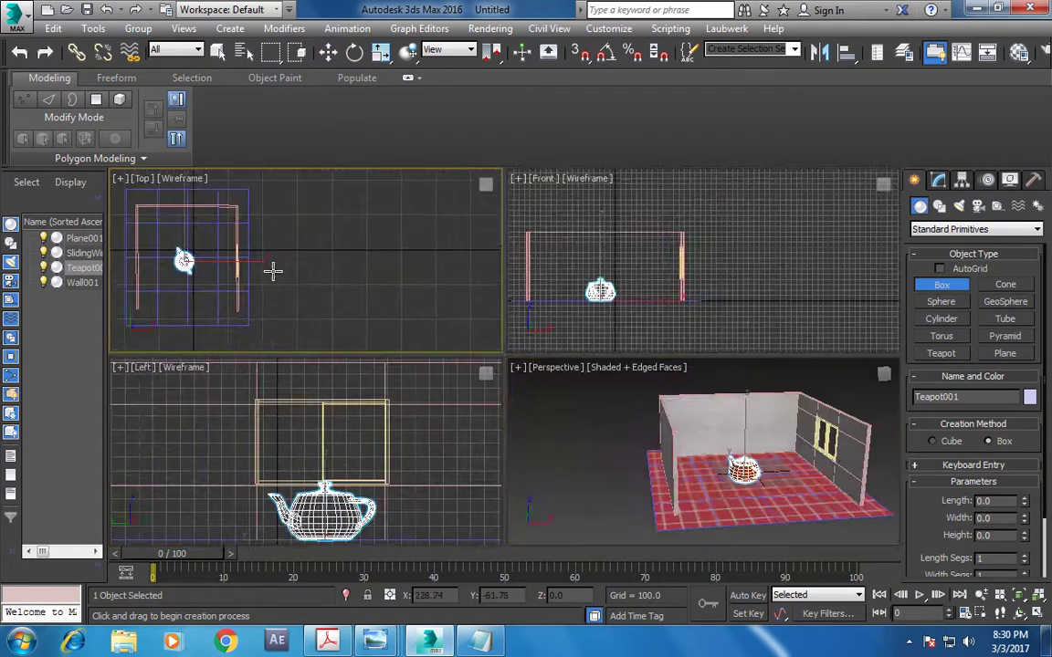
pyautogui.hotkey('alt', 'w')
pyautogui.moveTo(265, 259); pyautogui.dragTo(477, 476)
pyautogui.click(477, 477)
pyautogui.rightClick(480, 477)
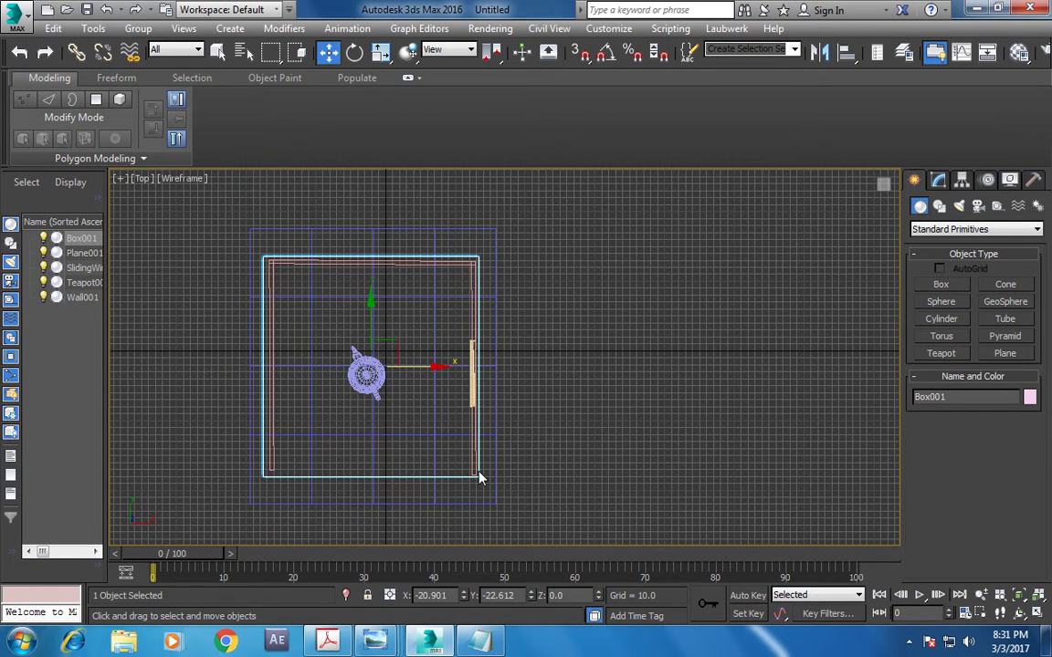
# - Raise the box along Z above the walls so it sits as a roof
pyautogui.hotkey('alt', 'w')
pyautogui.click(652, 417)
pyautogui.hotkey('alt', 'w')
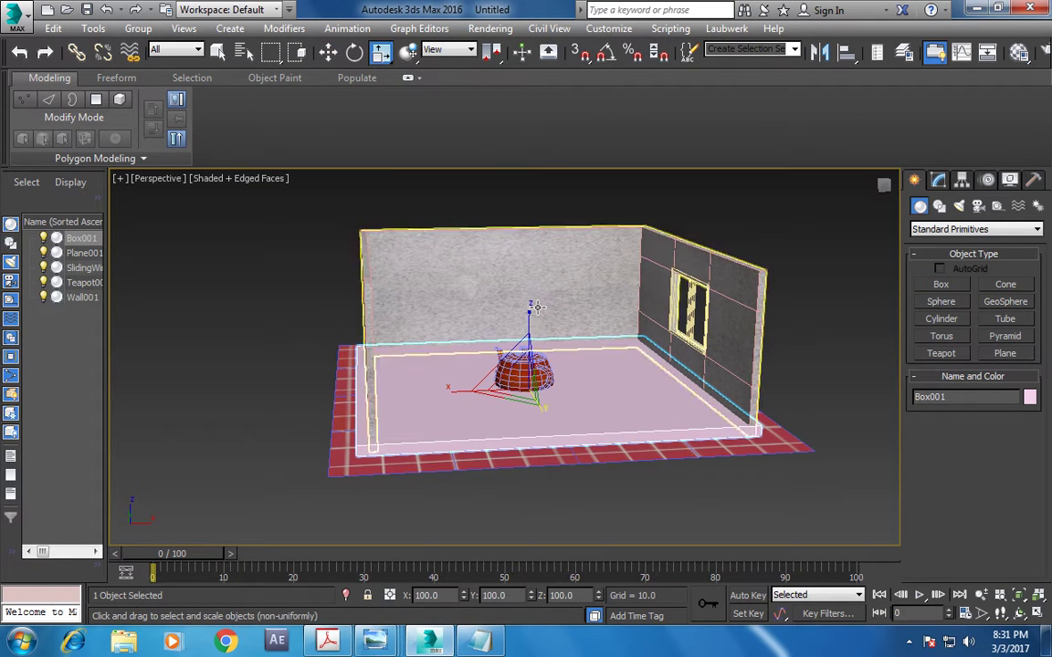
pyautogui.moveTo(515, 348); pyautogui.dragTo(549, 207)
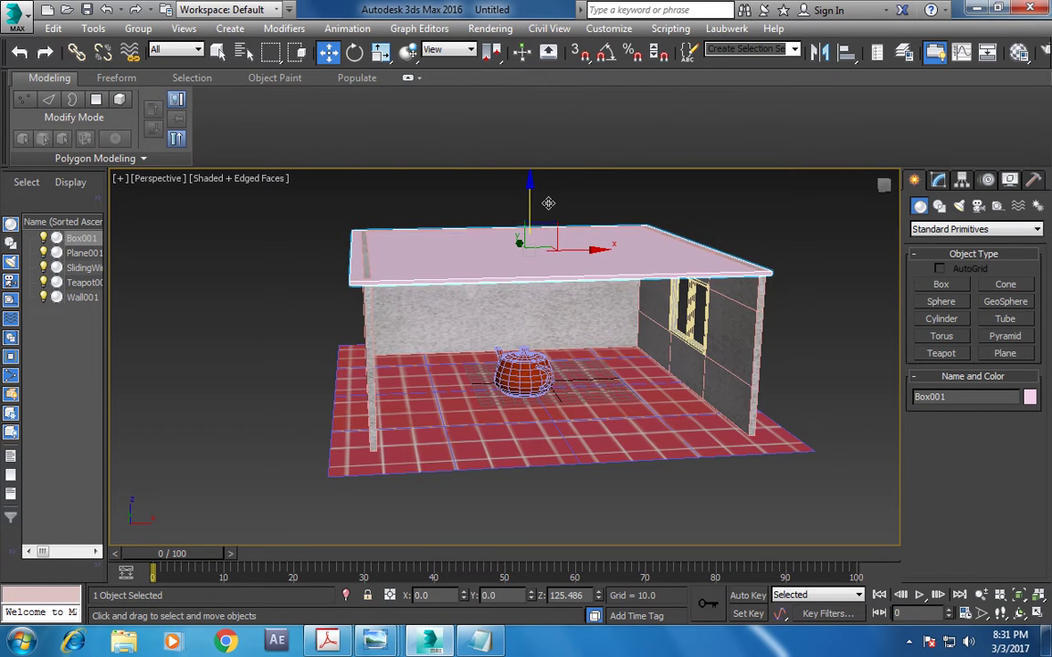
pyautogui.keyDown('alt'); pyautogui.moveTo(547, 204); pyautogui.dragTo(627, 238, button='middle'); pyautogui.keyUp('alt')
pyautogui.hotkey('alt', 'w')
pyautogui.hotkey('alt', 'w')
pyautogui.hotkey('alt', 'w')
pyautogui.press('m')
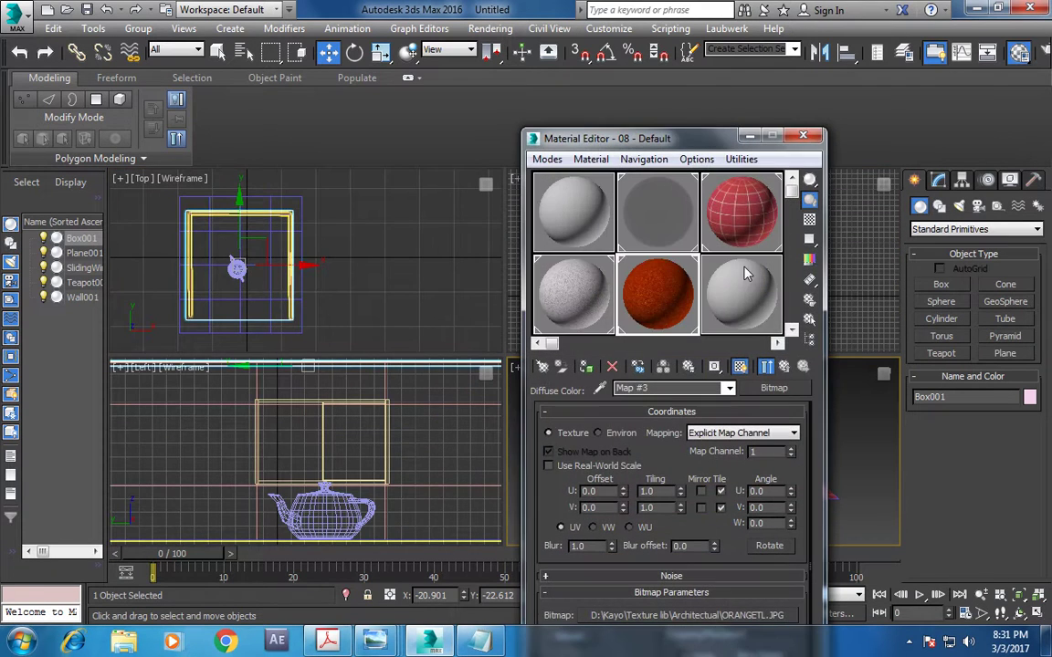
pyautogui.click(803, 135)
pyautogui.hotkey('alt', 'w')
pyautogui.moveTo(699, 239); pyautogui.dragTo(683, 270, button='middle')
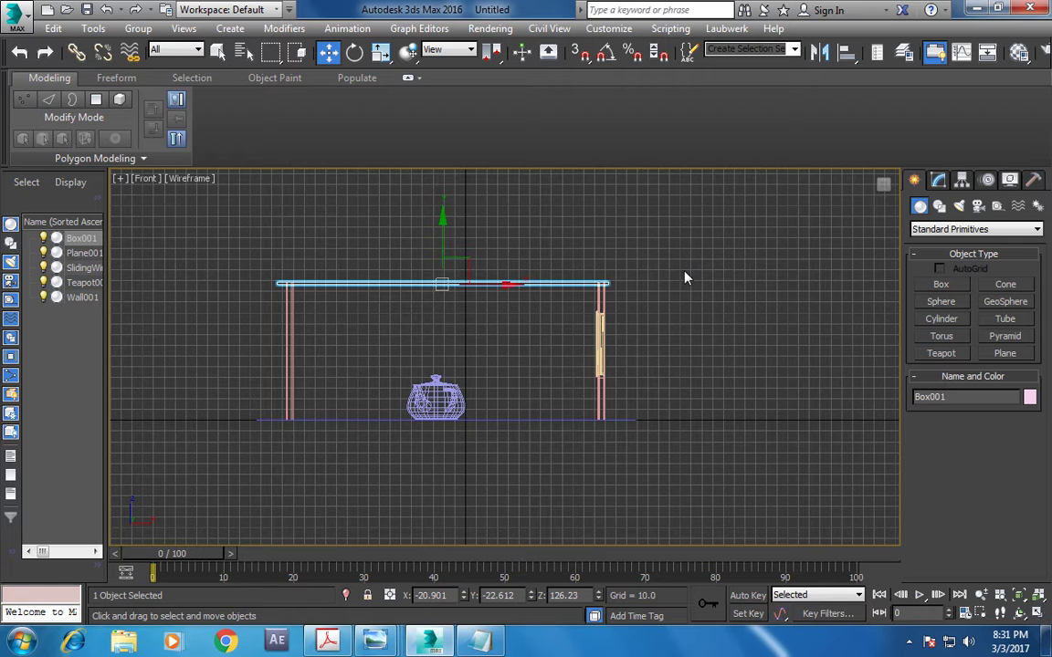
# - Place a Target Spot in the Front view, high on the right, aimed at the teapot
pyautogui.moveTo(709, 405); pyautogui.dragTo(587, 420, button='middle')
pyautogui.scroll(-3, 501, 430)
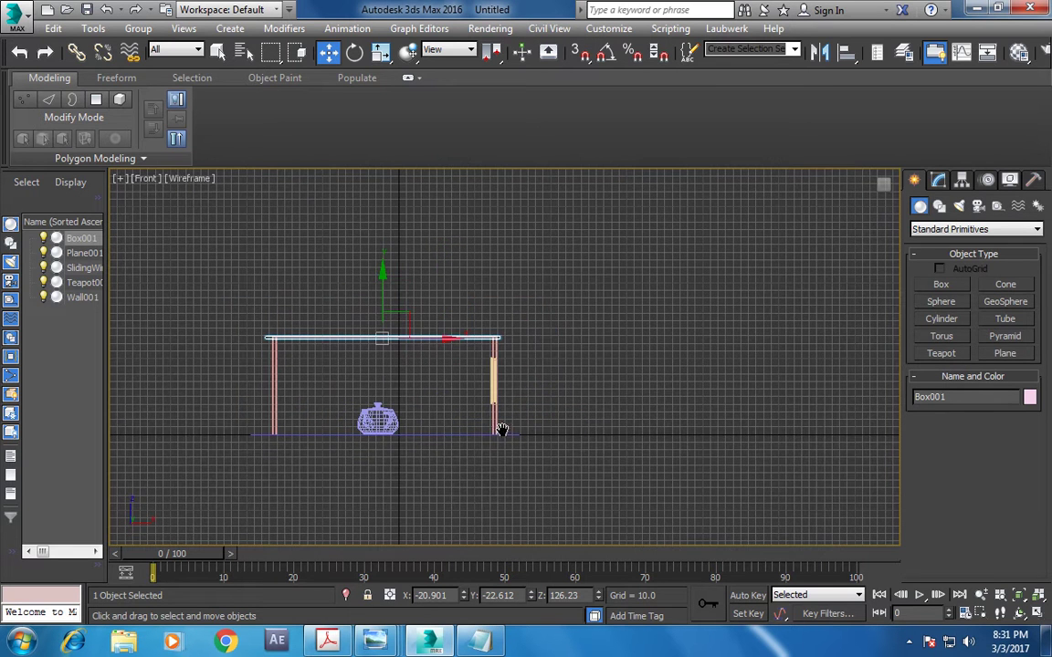
pyautogui.click(959, 205)
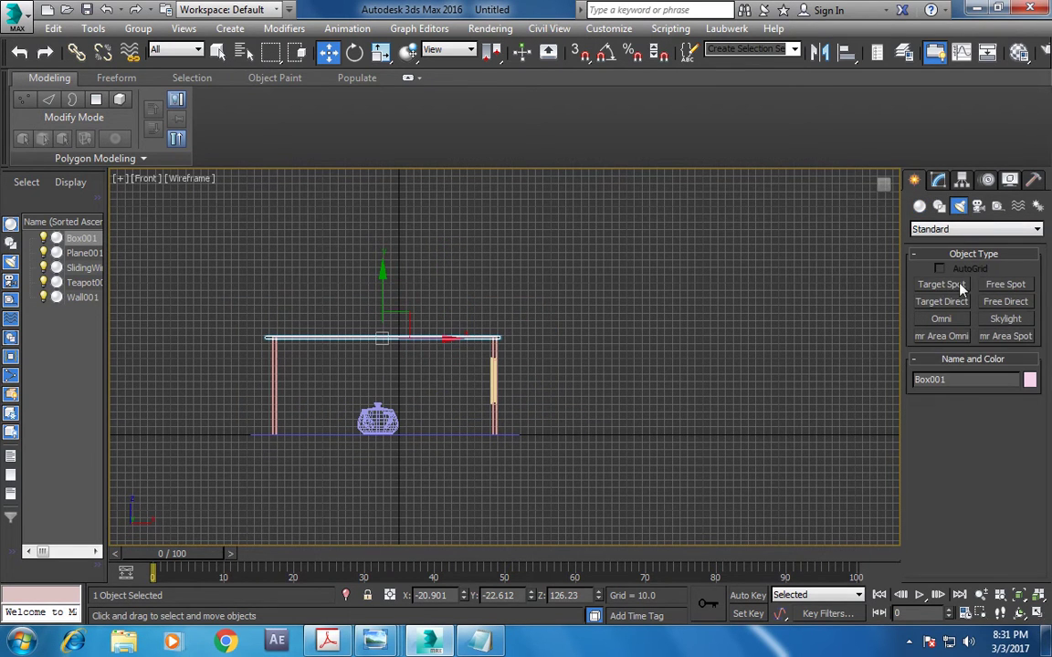
pyautogui.click(961, 288)
pyautogui.moveTo(620, 392); pyautogui.dragTo(582, 340, button='middle')
pyautogui.moveTo(767, 220)
pyautogui.mouseDown()
pyautogui.moveTo(646, 274)
pyautogui.moveTo(340, 368)
pyautogui.mouseUp()
# - Switch the Perspective view to Realistic shading with edges and orbit toward the teapot
pyautogui.hotkey('alt', 'w')
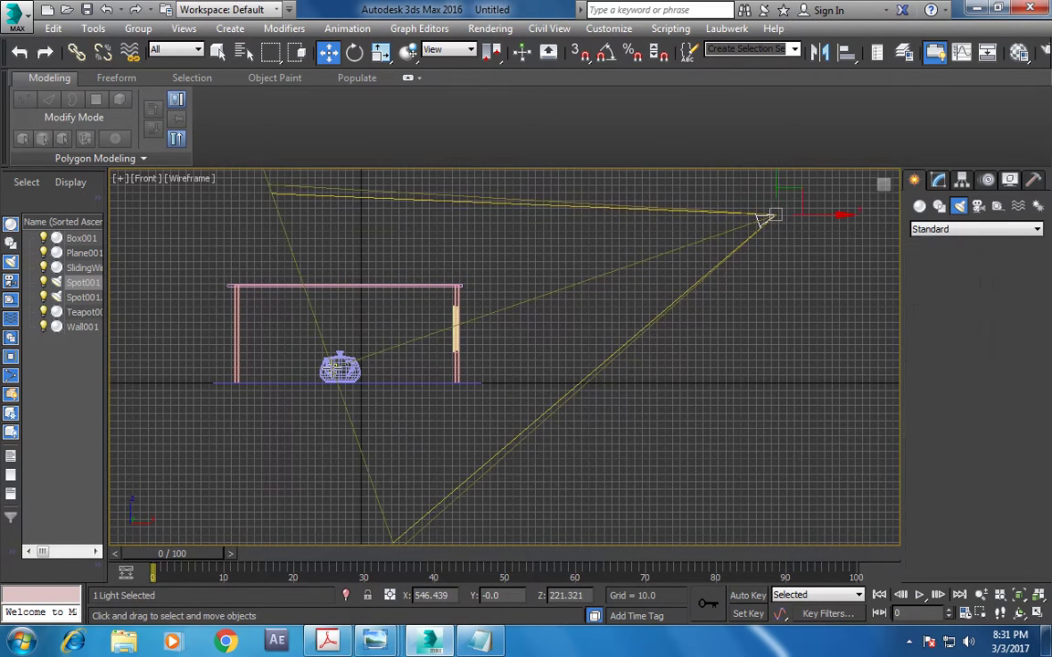
pyautogui.hotkey('alt', 'w')
pyautogui.click(253, 180)
pyautogui.click(274, 196)
pyautogui.moveTo(511, 365)
pyautogui.keyDown('alt'); pyautogui.mouseDown(button='middle')
pyautogui.moveTo(608, 387)
pyautogui.moveTo(451, 411)
pyautogui.moveTo(564, 423)
pyautogui.moveTo(621, 406)
pyautogui.mouseUp(button='middle'); pyautogui.keyUp('alt')
pyautogui.scroll(3, 608, 387)
pyautogui.scroll(-5, 608, 387)
pyautogui.scroll(4, 636, 400)
pyautogui.scroll(-3, 636, 400)
pyautogui.scroll(5, 681, 439)
pyautogui.scroll(-4, 681, 439)
pyautogui.scroll(2, 682, 439)
# - Bring up the spotlight's parameters in the Modify panel
pyautogui.click(939, 180)
pyautogui.scroll(-1, 694, 329)
pyautogui.scroll(-4, 662, 296)
# - Turn on the spotlight's shadows and orbit to see them in the room
pyautogui.scroll(3, 661, 295)
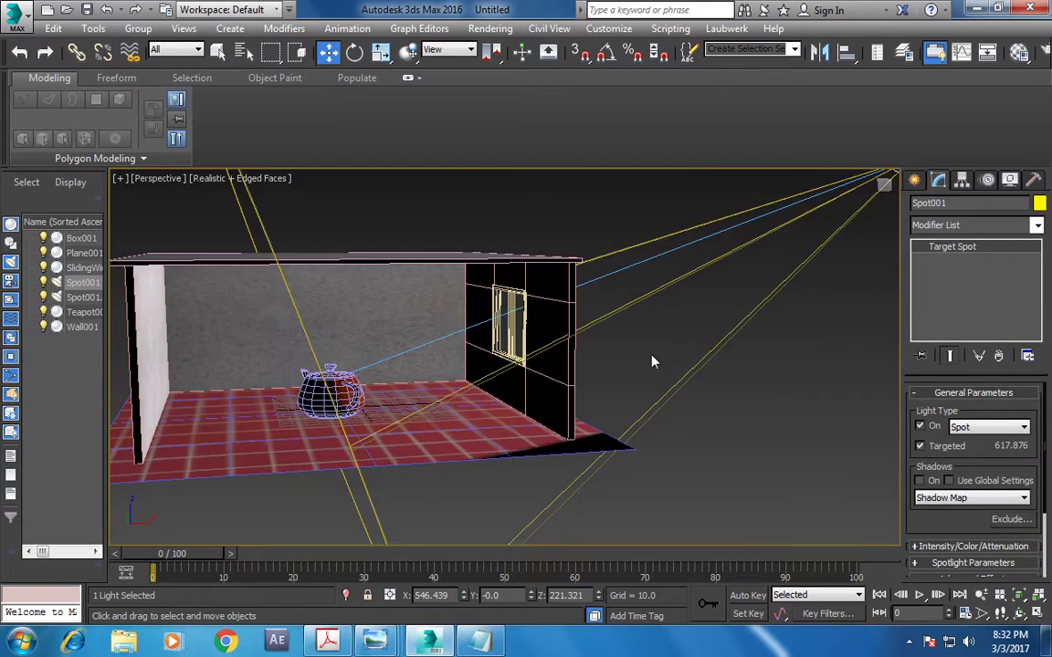
pyautogui.scroll(3, 717, 353)
pyautogui.scroll(-1, 731, 366)
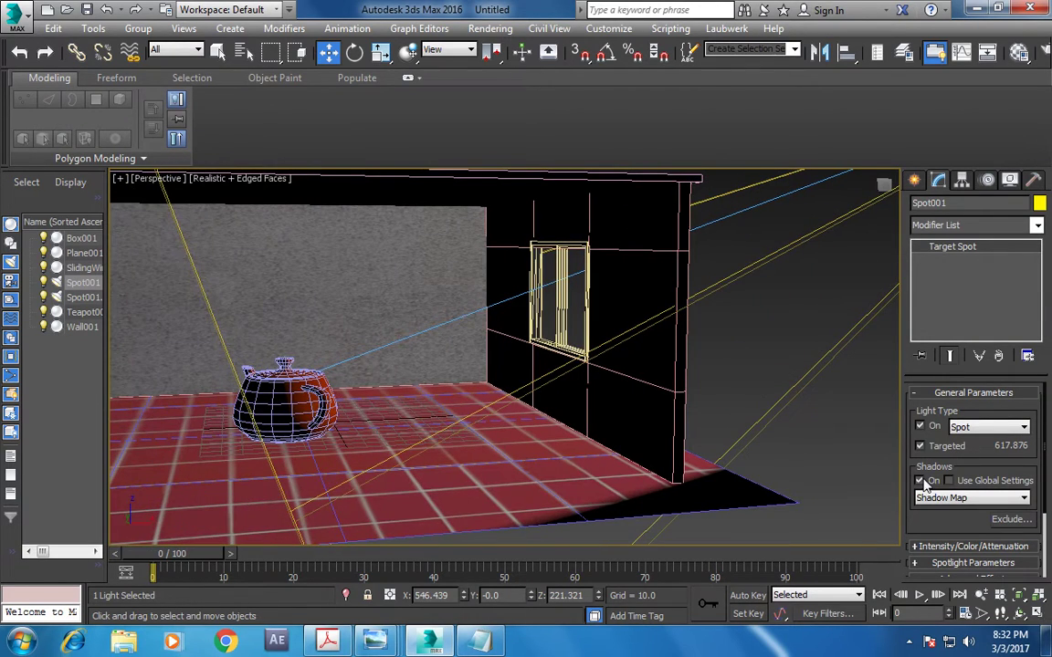
pyautogui.click(922, 482)
pyautogui.moveTo(611, 432)
pyautogui.keyDown('alt'); pyautogui.mouseDown(button='middle')
pyautogui.moveTo(645, 436)
pyautogui.moveTo(582, 425)
pyautogui.mouseUp(button='middle'); pyautogui.keyUp('alt')
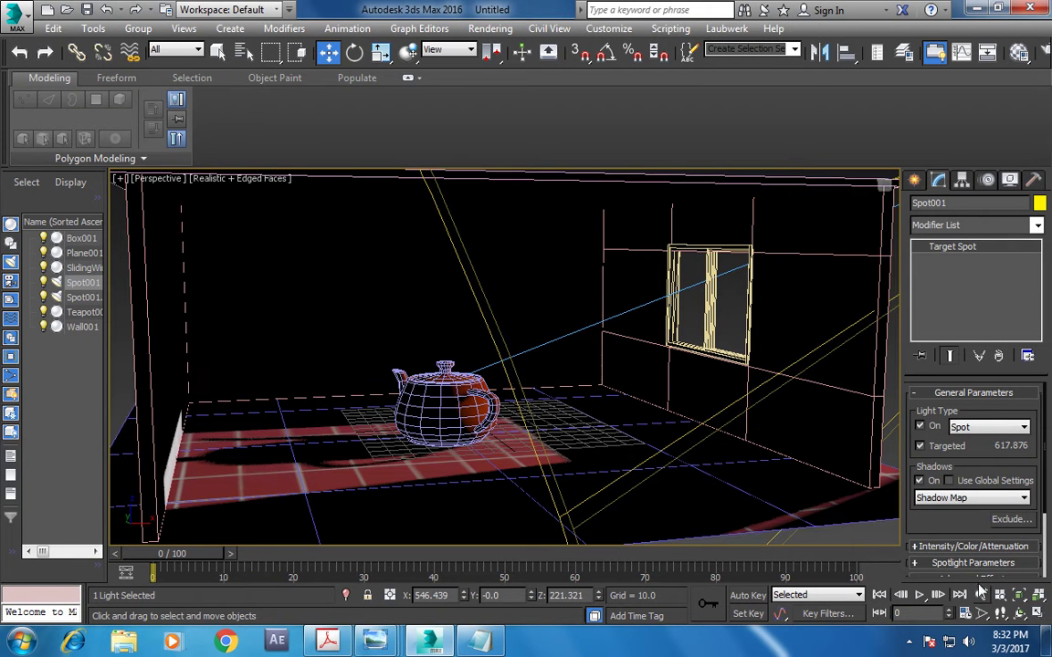
# - Tint the spotlight's colour a warm cream
pyautogui.scroll(-2, 949, 529)
pyautogui.click(922, 487)
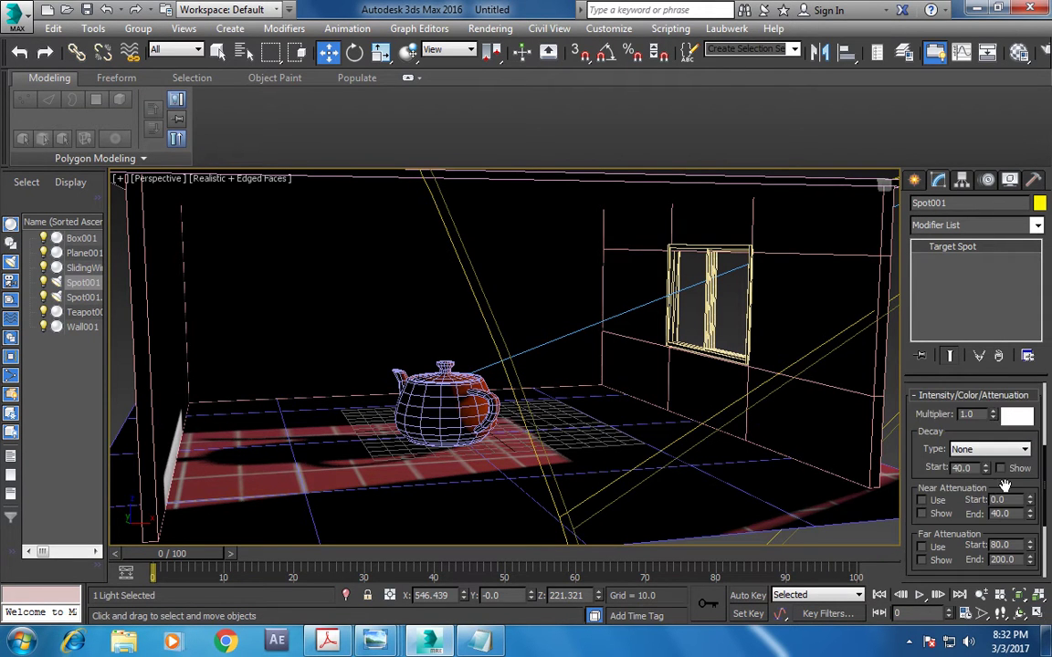
pyautogui.click(1019, 416)
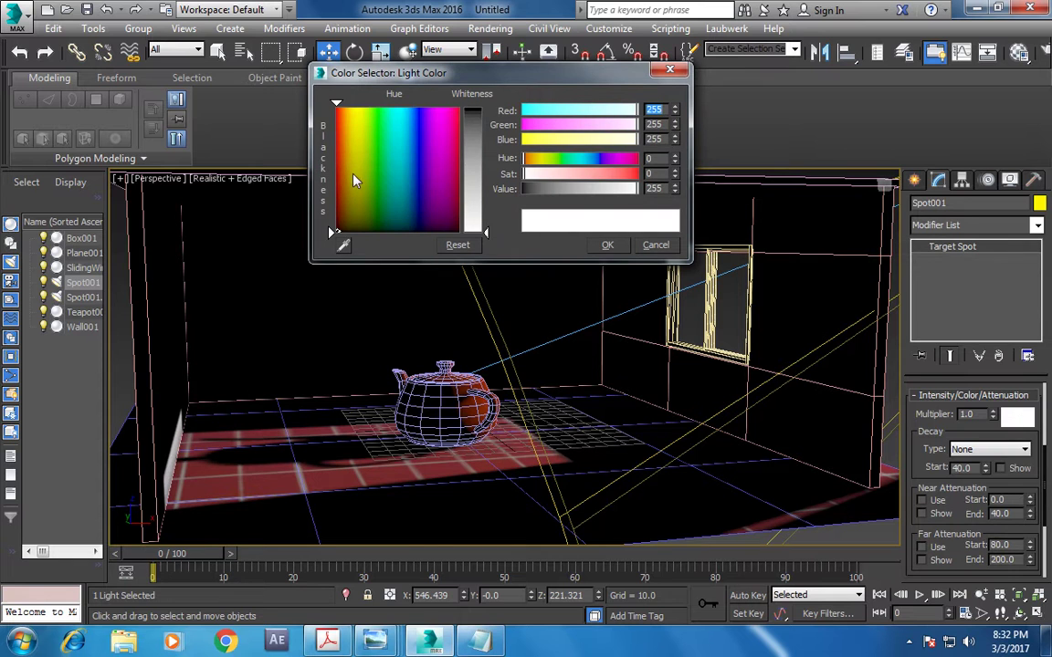
pyautogui.click(352, 171)
pyautogui.moveTo(486, 233); pyautogui.dragTo(486, 200)
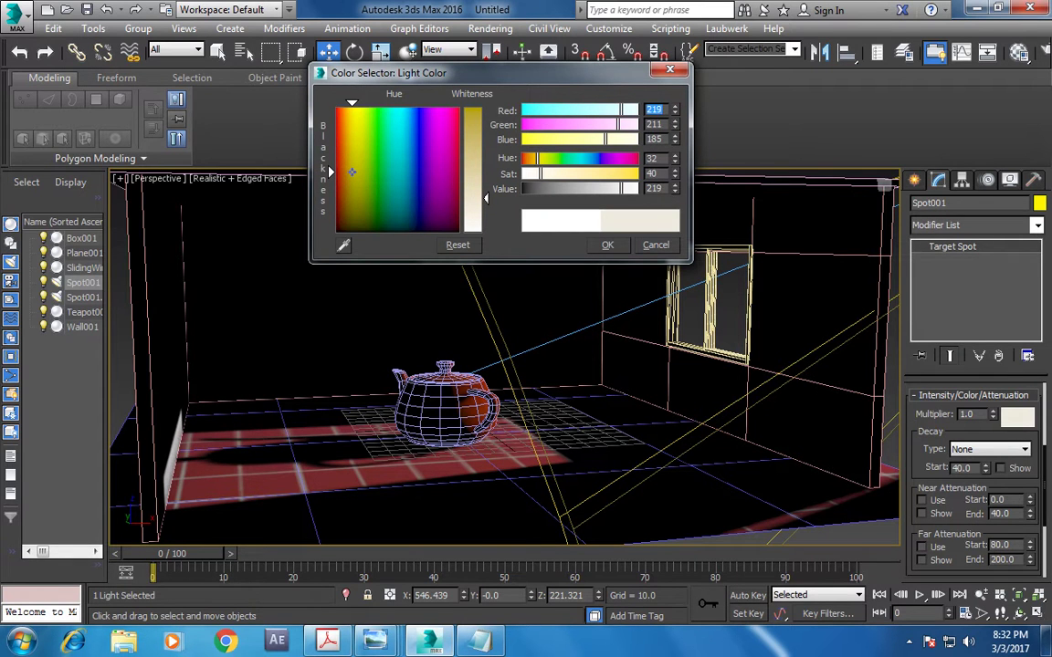
pyautogui.click(607, 245)
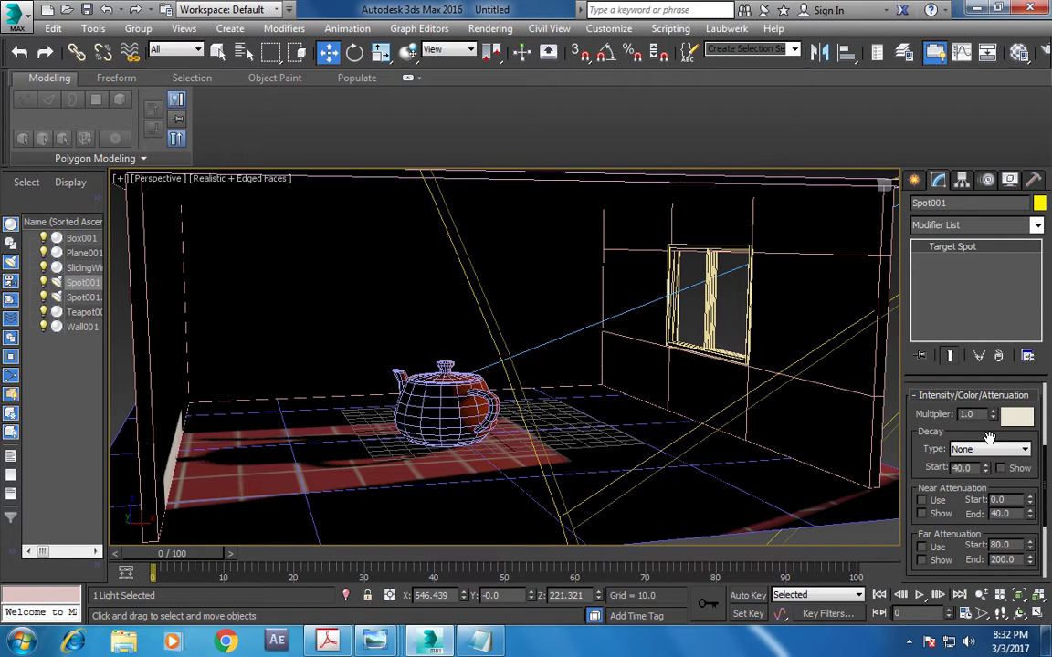
# - Enable Near Attenuation Use and Show, and Far Attenuation Use
pyautogui.click(922, 500)
pyautogui.click(921, 513)
pyautogui.click(921, 546)
# - Drag the Far Attenuation End spinner up until it reads 954.72
pyautogui.moveTo(1030, 560)
pyautogui.mouseDown()
pyautogui.moveTo(1011, 416)
pyautogui.moveTo(913, 296)
pyautogui.moveTo(875, 307)
pyautogui.mouseUp()
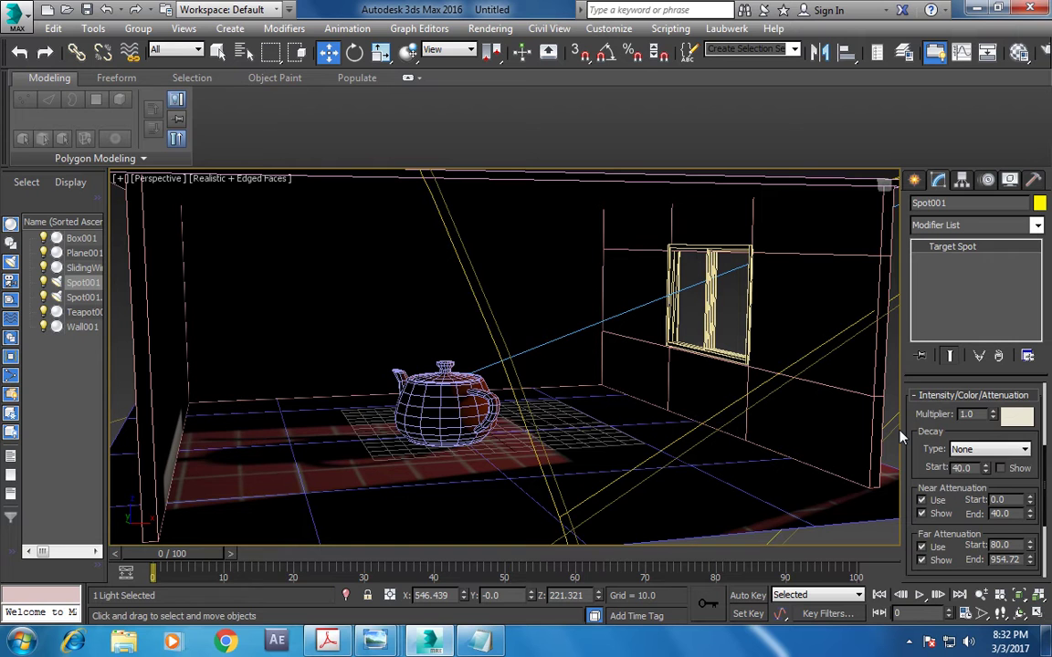
# - Make Spot001's cone rectangular, first narrowing hotspot to about 19 and falloff to 22.9
pyautogui.scroll(-3, 941, 411)
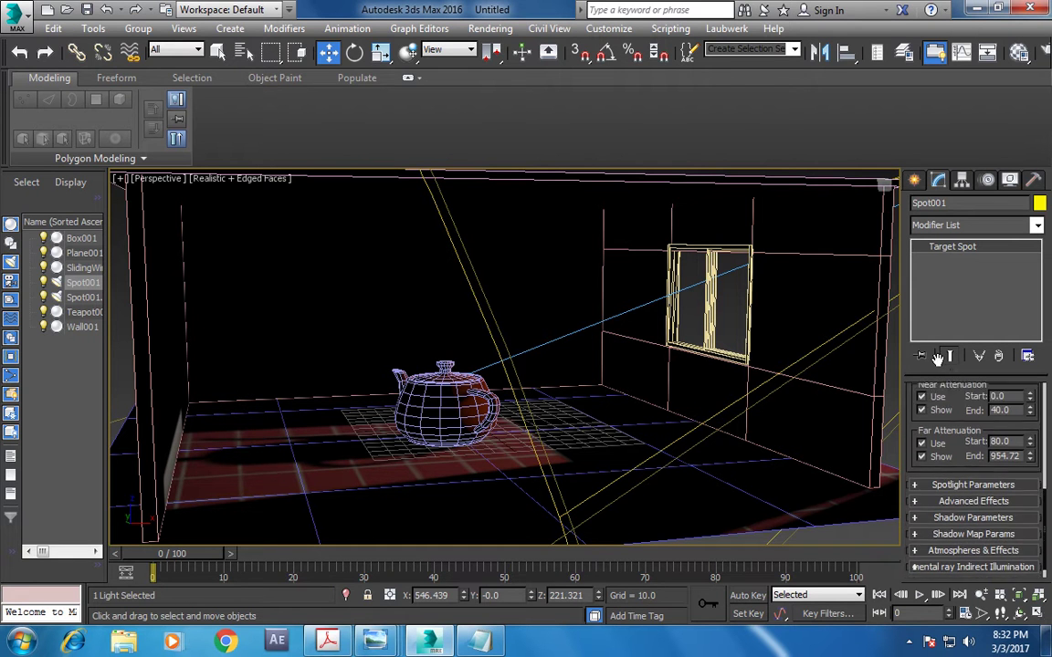
pyautogui.click(979, 479)
pyautogui.moveTo(1030, 507); pyautogui.dragTo(34, 80)
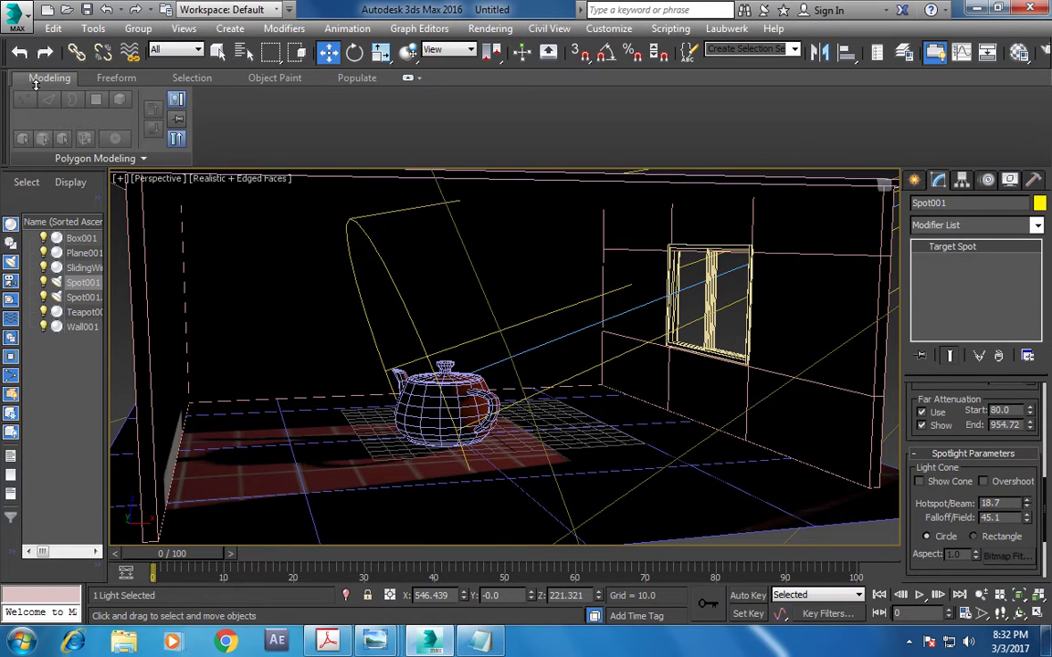
pyautogui.moveTo(33, 80); pyautogui.dragTo(34, 92)
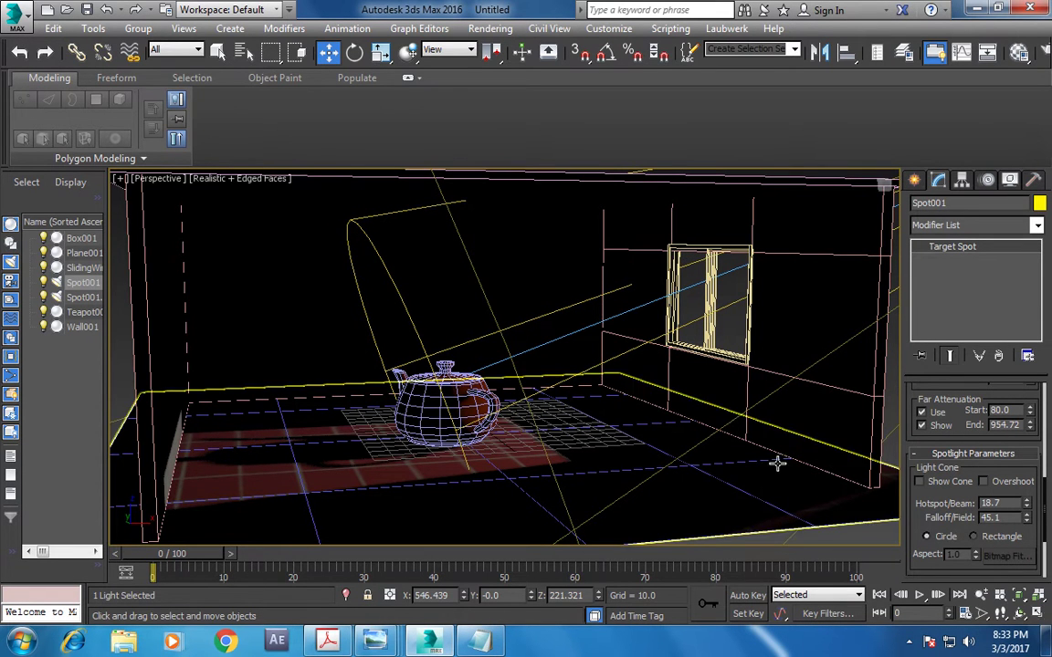
pyautogui.moveTo(1027, 520); pyautogui.dragTo(49, 94)
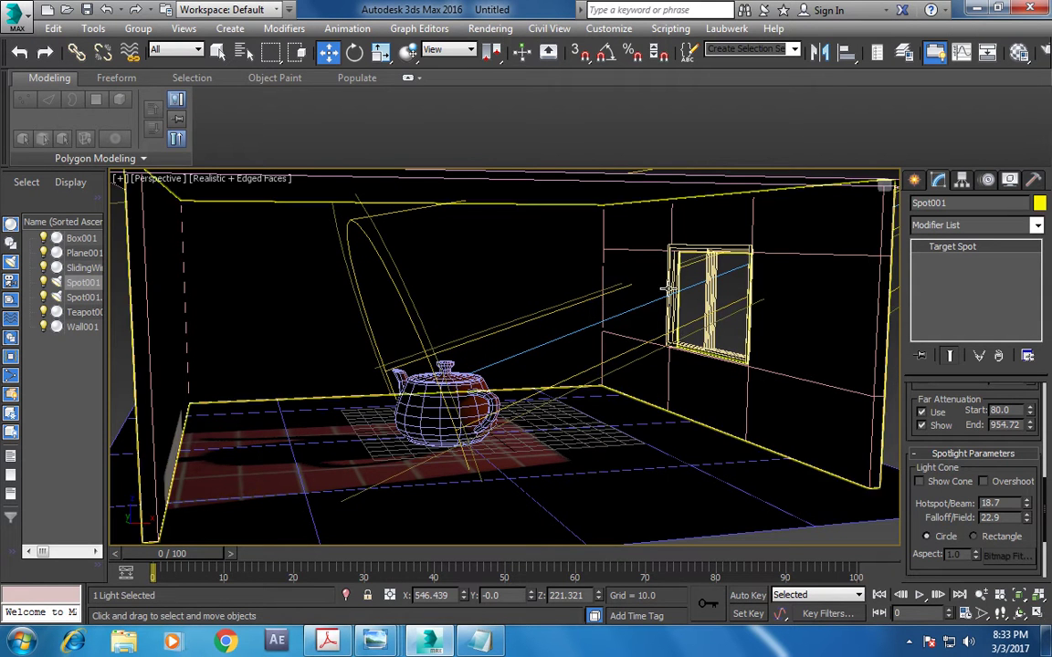
pyautogui.click(973, 536)
pyautogui.scroll(-10, 657, 336)
pyautogui.moveTo(658, 337)
pyautogui.keyDown('alt'); pyautogui.mouseDown(button='middle')
pyautogui.moveTo(665, 369)
pyautogui.moveTo(696, 377)
pyautogui.moveTo(564, 369)
pyautogui.mouseUp(button='middle'); pyautogui.keyUp('alt')
# - Refine Spot001's hotspot to 13.9 and falloff to 18.4
pyautogui.moveTo(1025, 482); pyautogui.dragTo(1025, 548)
pyautogui.moveTo(12, 521); pyautogui.dragTo(12, 473)
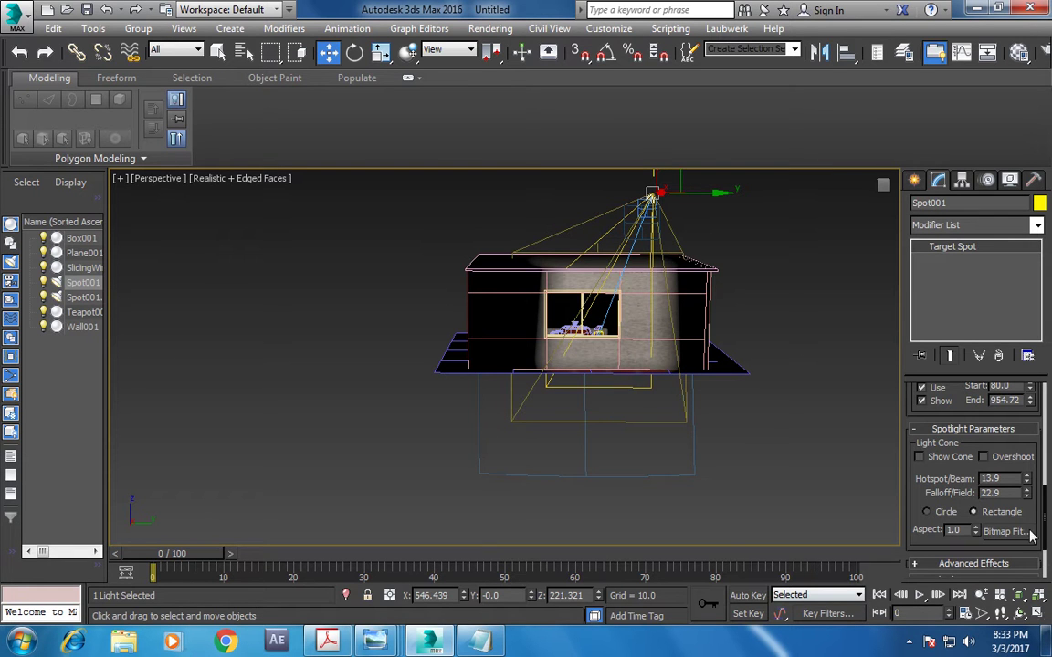
pyautogui.moveTo(1028, 496); pyautogui.dragTo(1034, 536)
pyautogui.scroll(2, 593, 371)
# - Select the spotlight's target and orbit to view the teapot and window from outside
pyautogui.click(594, 325)
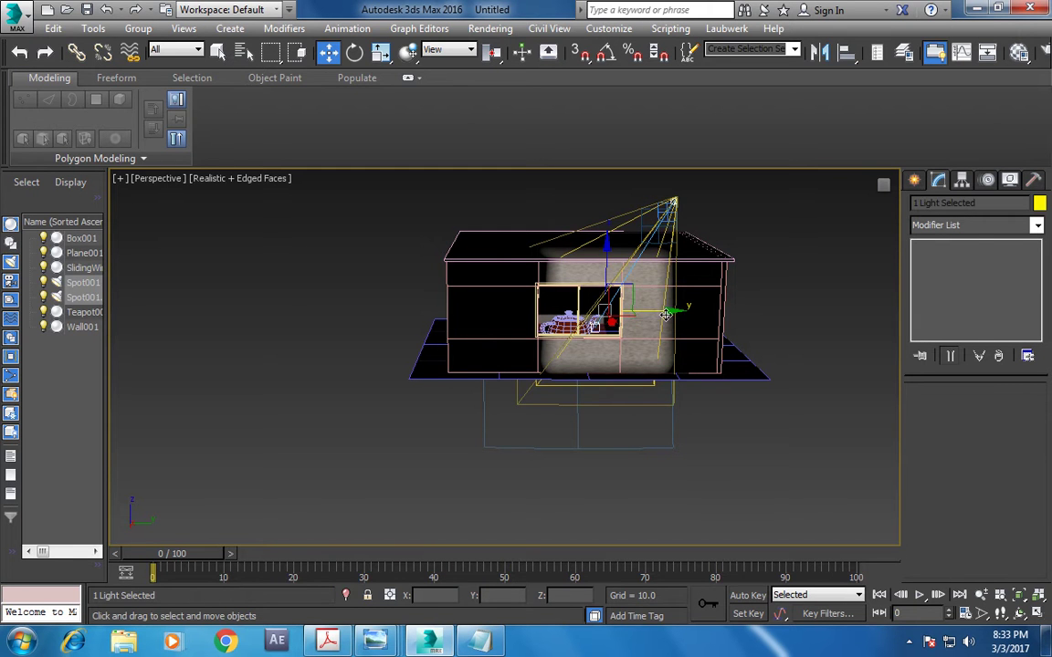
pyautogui.moveTo(666, 313)
pyautogui.keyDown('alt'); pyautogui.mouseDown(button='middle')
pyautogui.moveTo(727, 247)
pyautogui.moveTo(647, 258)
pyautogui.moveTo(747, 227)
pyautogui.mouseUp(button='middle'); pyautogui.keyUp('alt')
pyautogui.scroll(-3, 692, 313)
pyautogui.scroll(2, 646, 258)
pyautogui.scroll(2, 647, 259)
pyautogui.scroll(2, 647, 258)
pyautogui.scroll(2, 646, 258)
pyautogui.scroll(-3, 653, 321)
pyautogui.moveTo(653, 322)
pyautogui.keyDown('alt'); pyautogui.mouseDown(button='middle')
pyautogui.moveTo(655, 332)
pyautogui.moveTo(632, 328)
pyautogui.moveTo(636, 353)
pyautogui.moveTo(671, 369)
pyautogui.mouseUp(button='middle'); pyautogui.keyUp('alt')
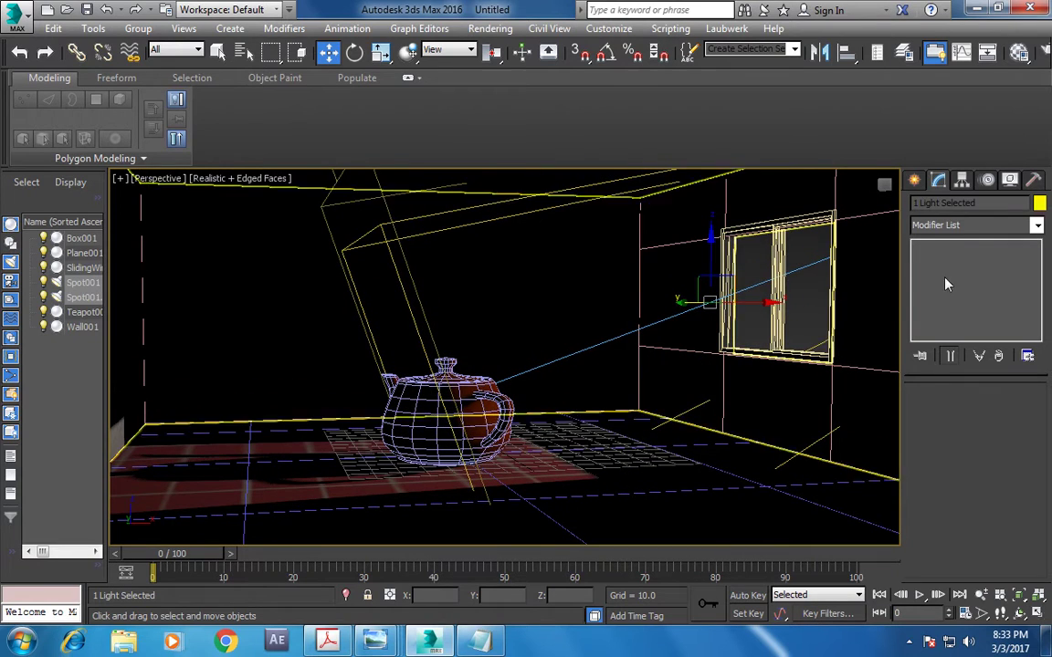
pyautogui.click(937, 51)
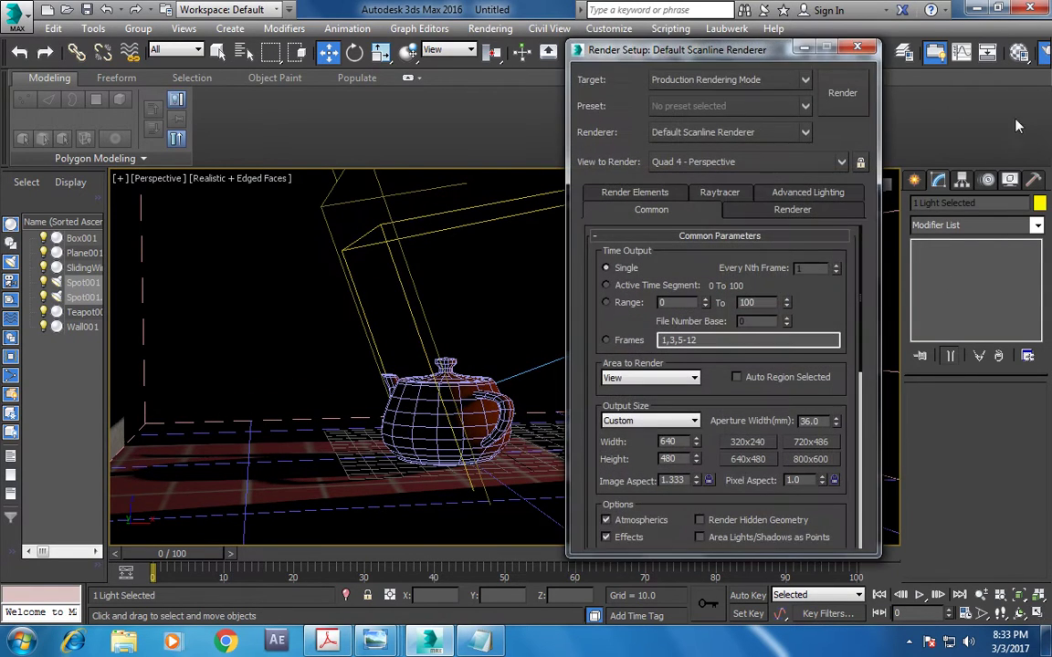
pyautogui.click(841, 93)
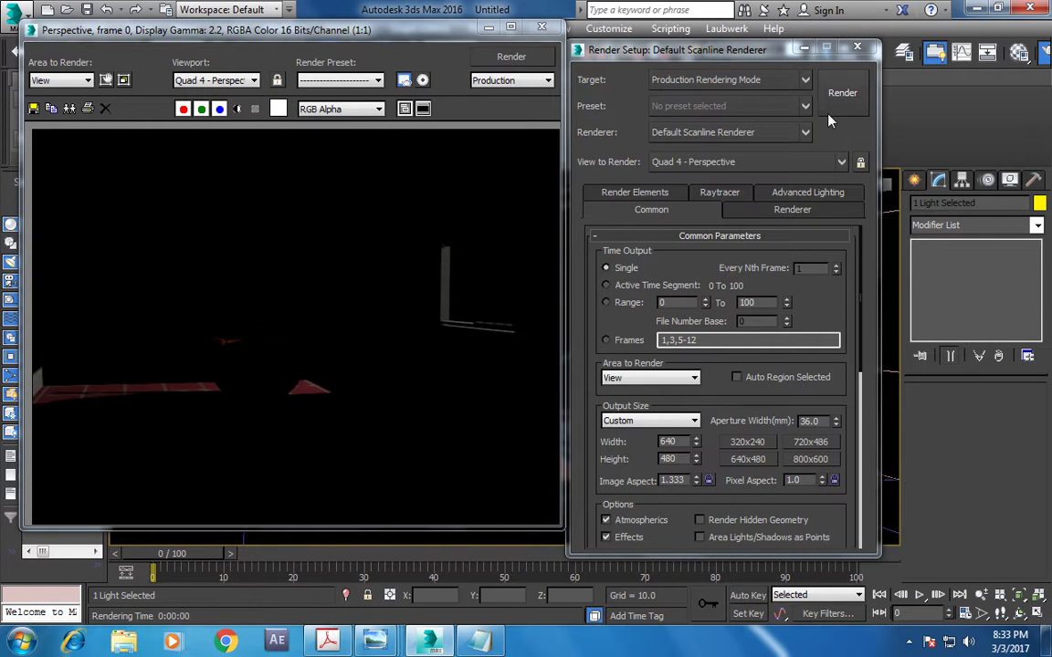
pyautogui.click(540, 29)
pyautogui.press('F10')
pyautogui.keyDown('alt'); pyautogui.moveTo(537, 299); pyautogui.dragTo(580, 331, button='middle'); pyautogui.keyUp('alt')
pyautogui.scroll(-5, 640, 338)
pyautogui.moveTo(686, 342)
pyautogui.keyDown('alt'); pyautogui.mouseDown(button='middle')
pyautogui.moveTo(622, 372)
pyautogui.moveTo(778, 279)
pyautogui.moveTo(731, 302)
pyautogui.moveTo(700, 334)
pyautogui.mouseUp(button='middle'); pyautogui.keyUp('alt')
pyautogui.scroll(5, 699, 334)
pyautogui.scroll(1, 439, 361)
pyautogui.moveTo(439, 360)
pyautogui.keyDown('alt'); pyautogui.mouseDown(button='middle')
pyautogui.moveTo(523, 326)
pyautogui.moveTo(623, 314)
pyautogui.mouseUp(button='middle'); pyautogui.keyUp('alt')
pyautogui.scroll(2, 534, 326)
pyautogui.scroll(-2, 623, 314)
# - Select Spot001 and frame the view on the teapot and window
pyautogui.scroll(-4, 540, 198)
pyautogui.scroll(-2, 738, 187)
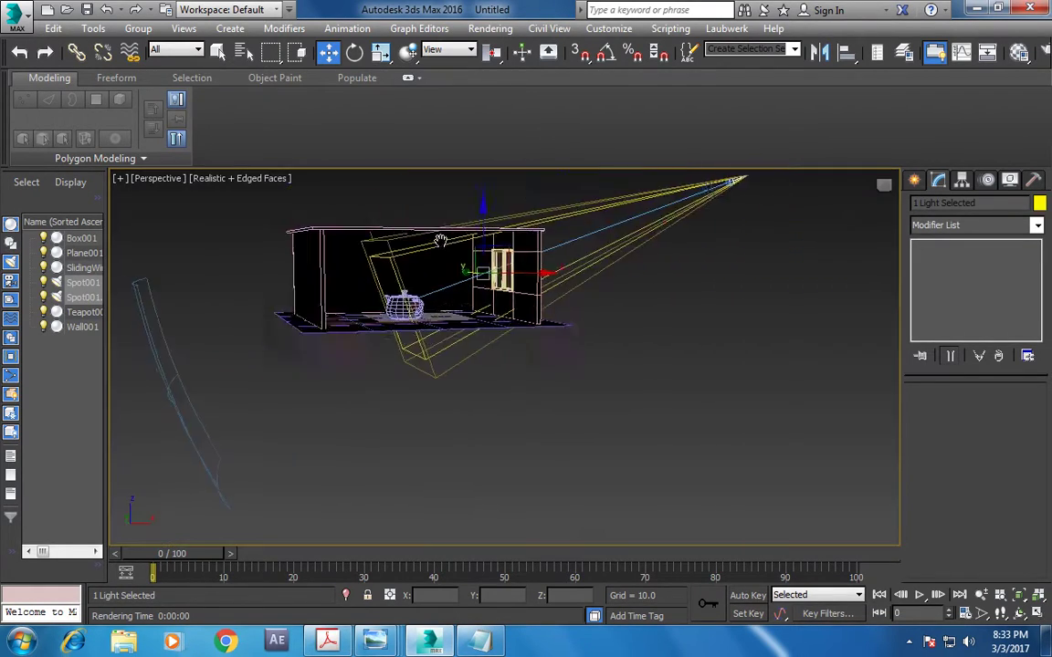
pyautogui.click(738, 187)
pyautogui.keyDown('alt'); pyautogui.moveTo(737, 187); pyautogui.dragTo(576, 264, button='middle'); pyautogui.keyUp('alt')
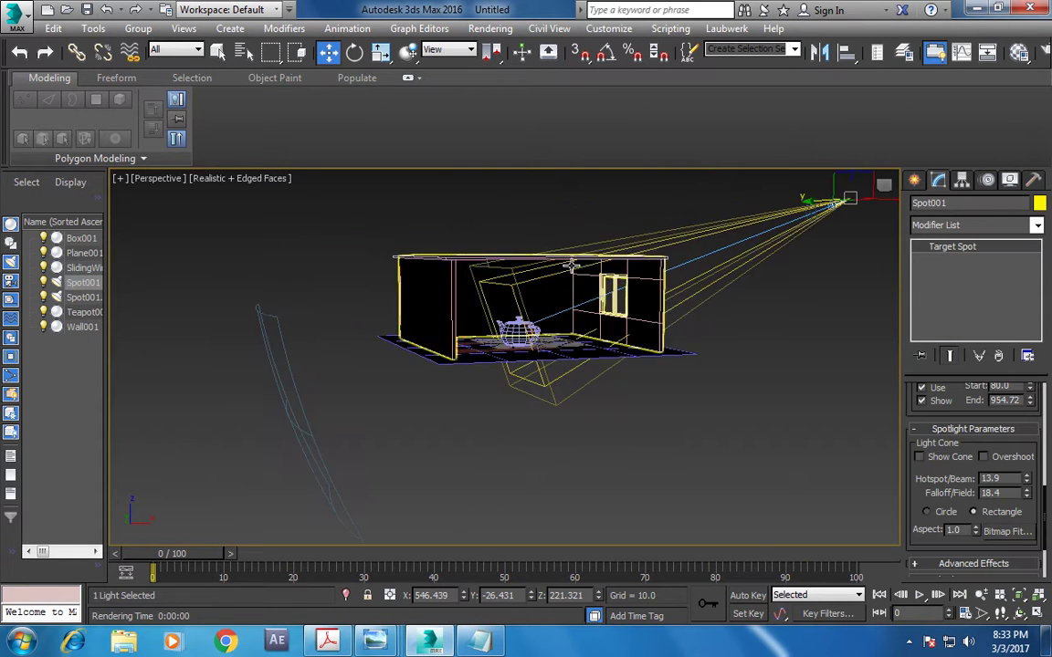
pyautogui.scroll(4, 488, 247)
pyautogui.moveTo(489, 247)
pyautogui.mouseDown(button='middle')
pyautogui.moveTo(526, 133)
pyautogui.moveTo(478, 122)
pyautogui.mouseUp(button='middle')
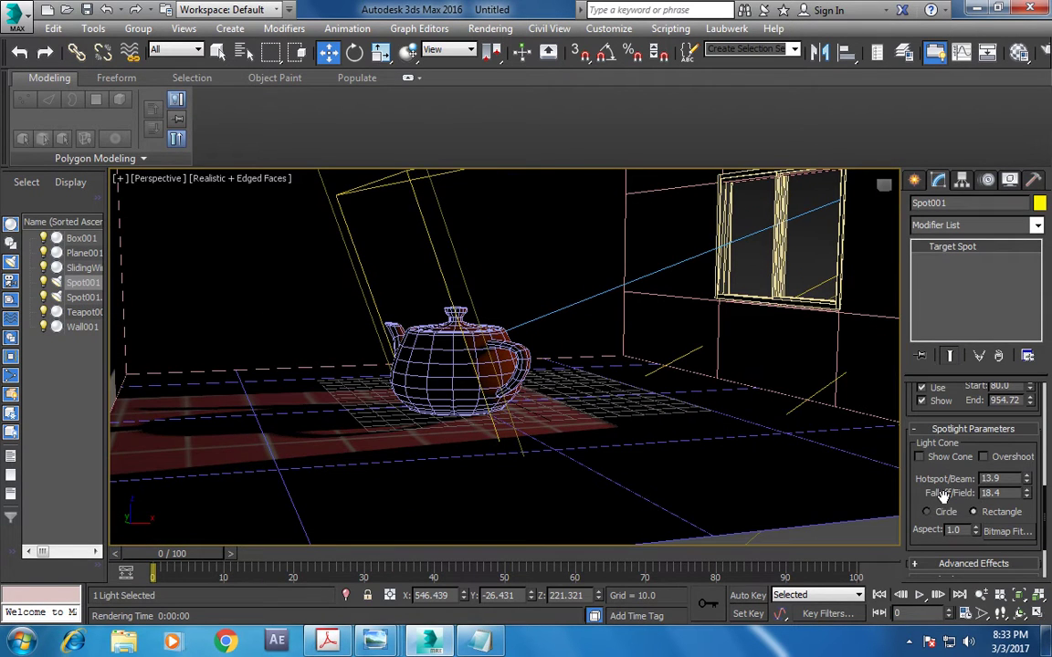
# - Raise Spot001's intensity multiplier to 1.28
pyautogui.moveTo(916, 428); pyautogui.dragTo(916, 555)
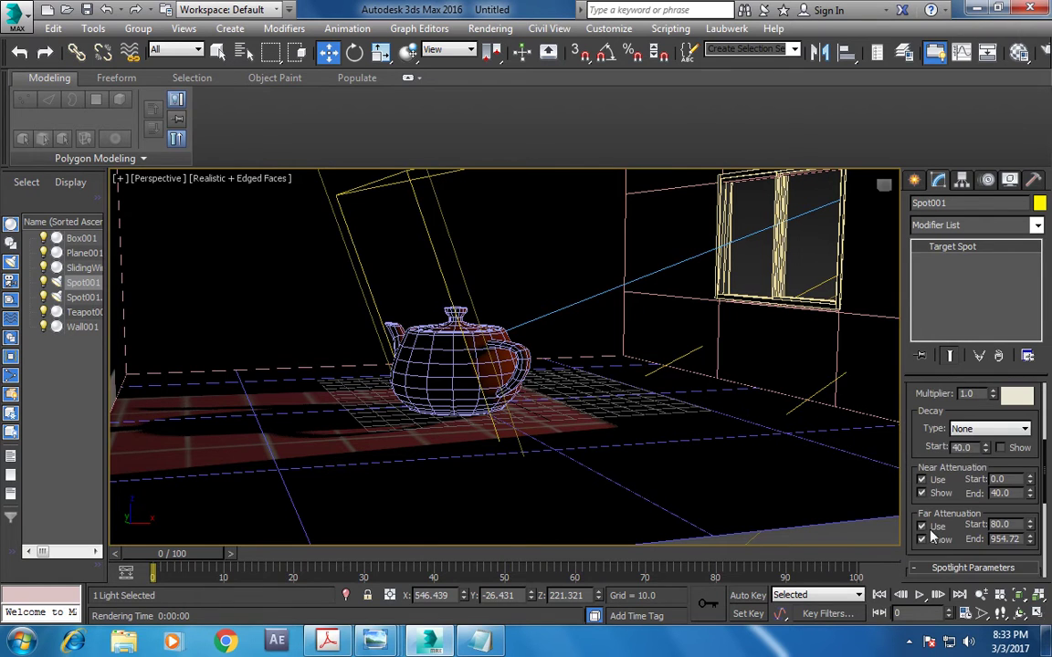
pyautogui.moveTo(936, 422); pyautogui.dragTo(936, 450)
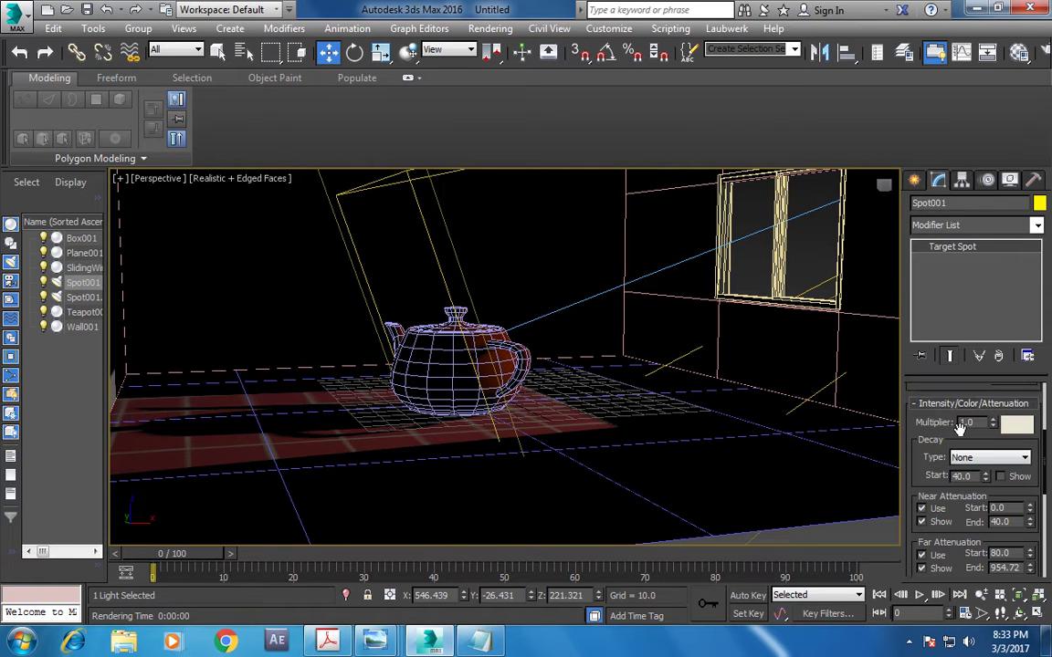
pyautogui.moveTo(993, 416); pyautogui.dragTo(1000, 402)
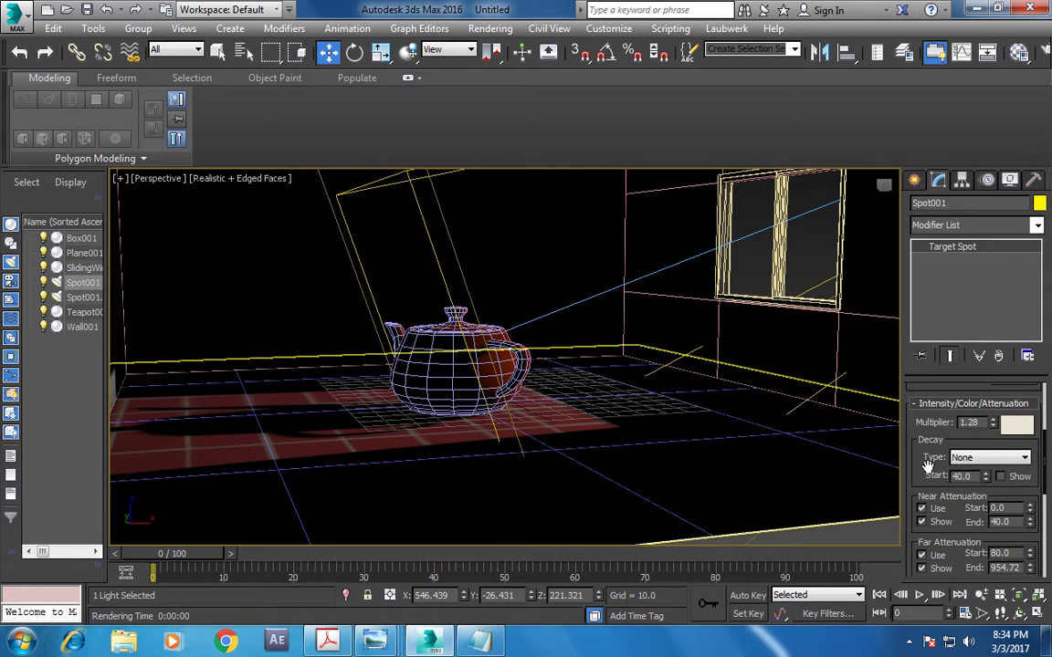
pyautogui.scroll(-2, 929, 464)
pyautogui.scroll(-2, 939, 369)
pyautogui.scroll(-2, 939, 319)
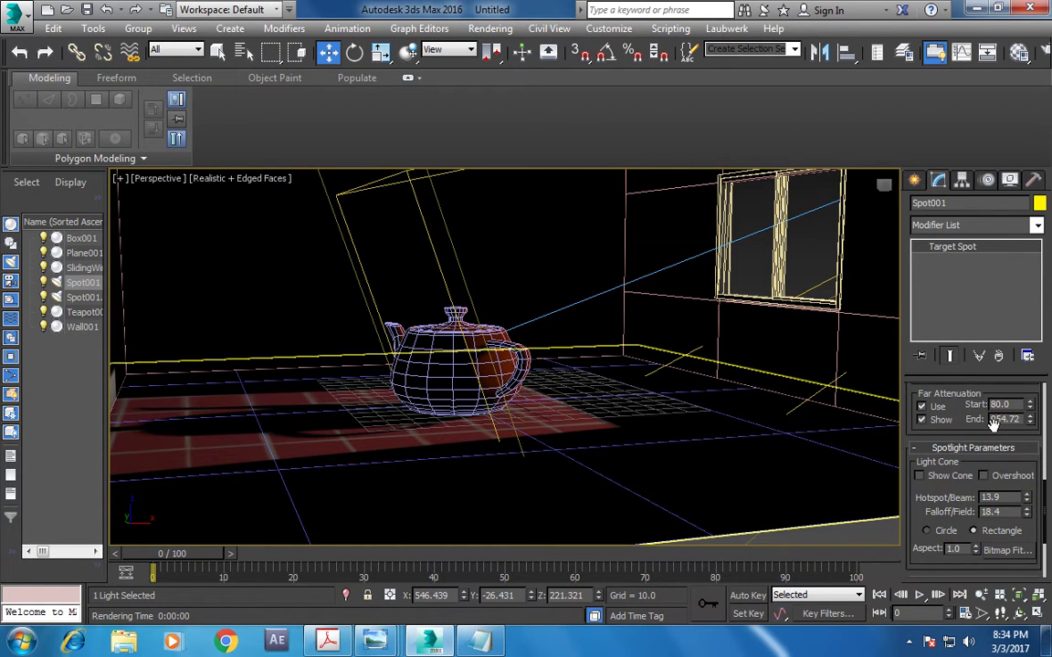
pyautogui.moveTo(932, 496); pyautogui.dragTo(924, 408)
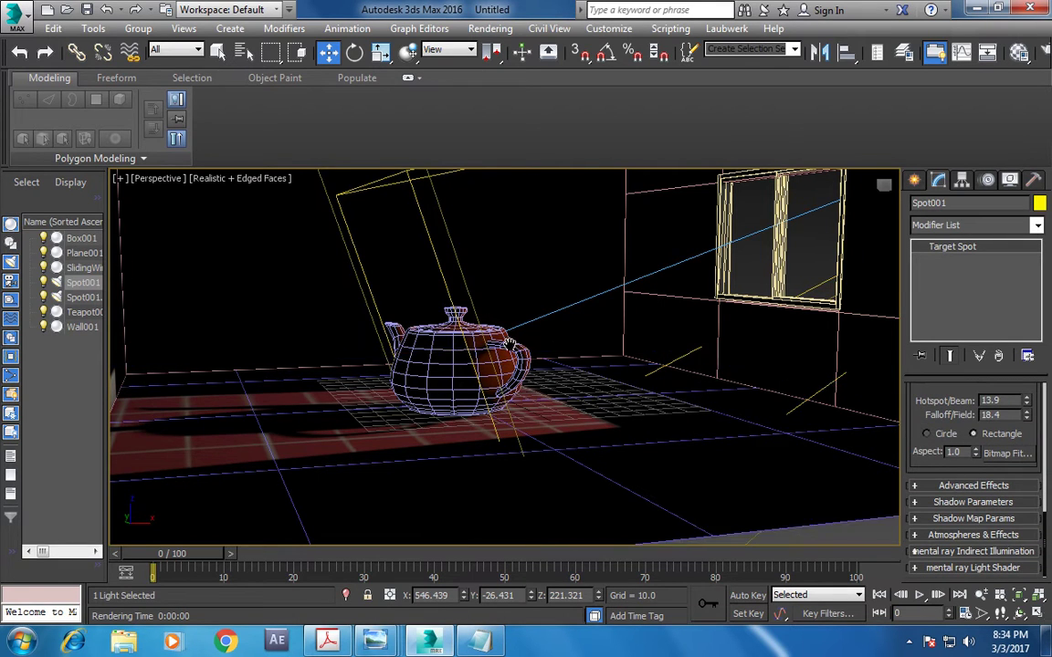
# - Orbit to see the room from outside and bring up the Create panel's light types
pyautogui.scroll(-5, 639, 386)
pyautogui.moveTo(639, 385)
pyautogui.keyDown('alt'); pyautogui.mouseDown(button='middle')
pyautogui.moveTo(517, 383)
pyautogui.moveTo(625, 385)
pyautogui.moveTo(614, 427)
pyautogui.moveTo(614, 399)
pyautogui.moveTo(628, 410)
pyautogui.mouseUp(button='middle'); pyautogui.keyUp('alt')
pyautogui.scroll(5, 626, 385)
pyautogui.scroll(2, 617, 400)
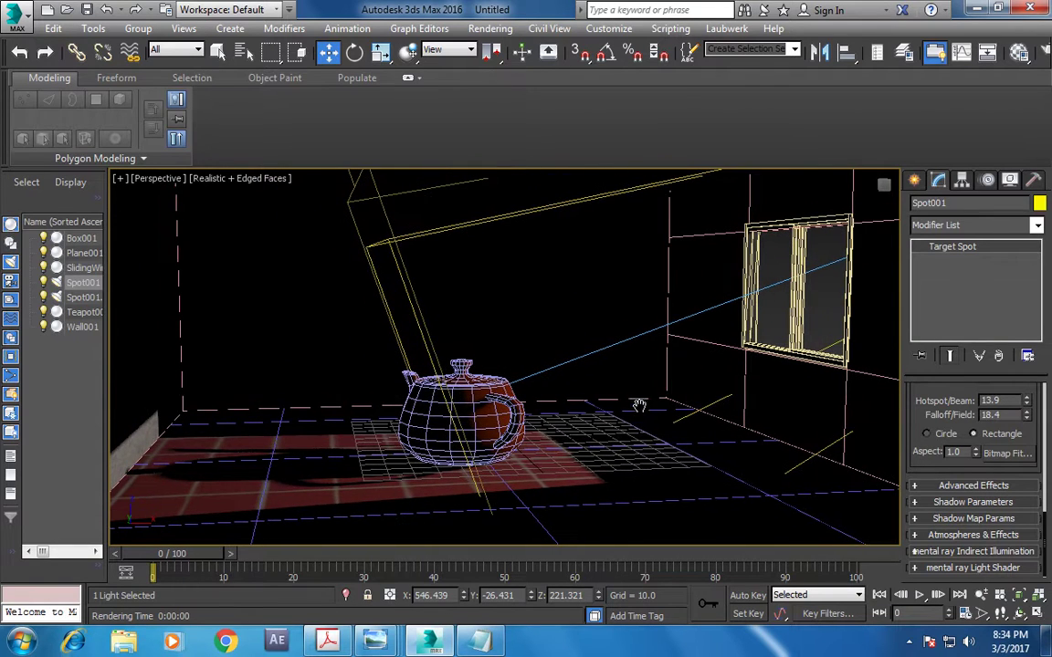
pyautogui.click(912, 182)
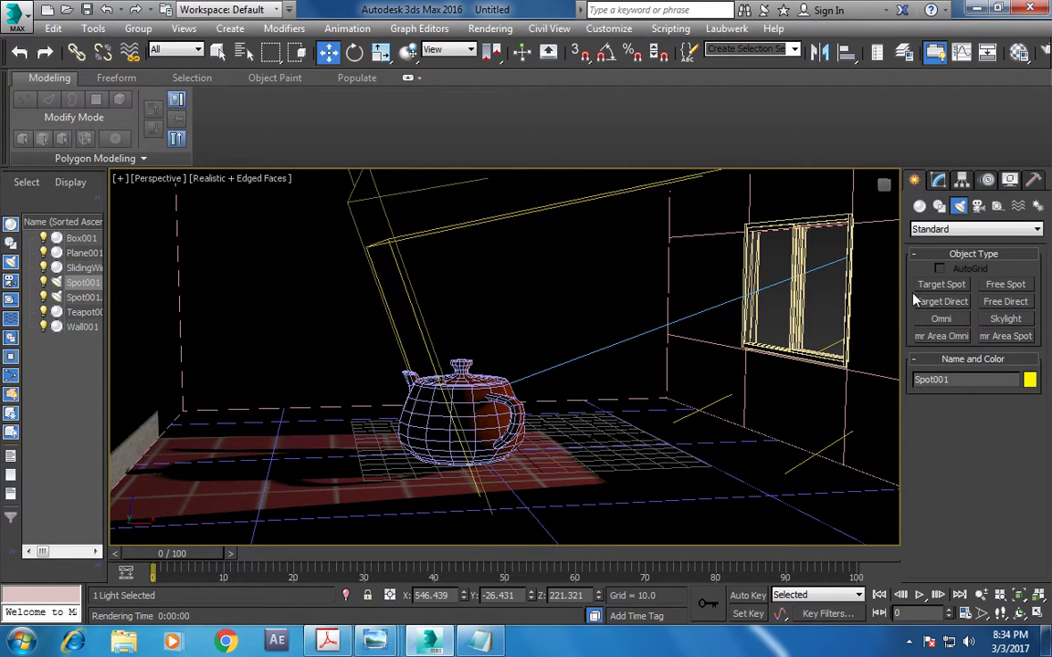
# - Create an omni light, Omni001, in the Top view and raise it above the teapot
pyautogui.click(942, 319)
pyautogui.hotkey('alt', 'w')
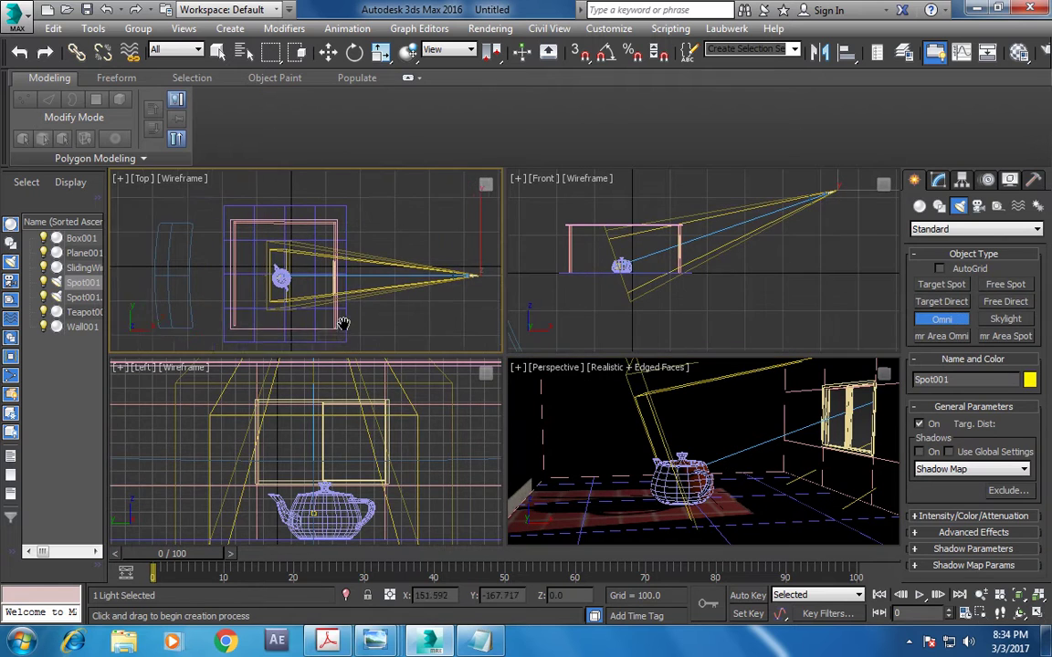
pyautogui.moveTo(342, 323); pyautogui.dragTo(332, 333, button='middle')
pyautogui.click(274, 245)
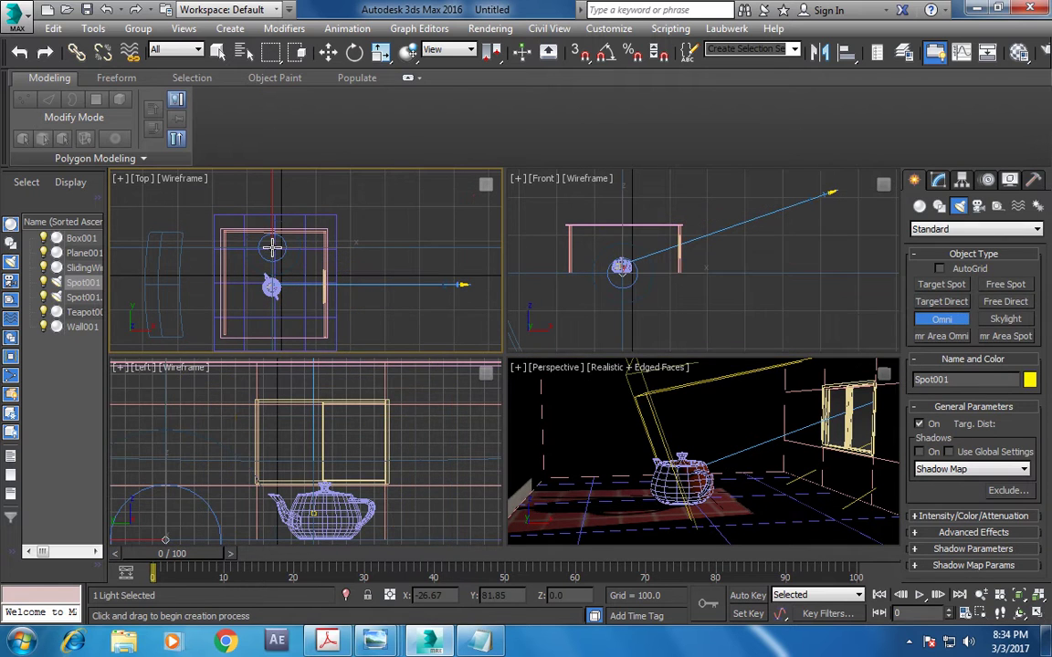
pyautogui.rightClick(620, 497)
pyautogui.hotkey('alt', 'w')
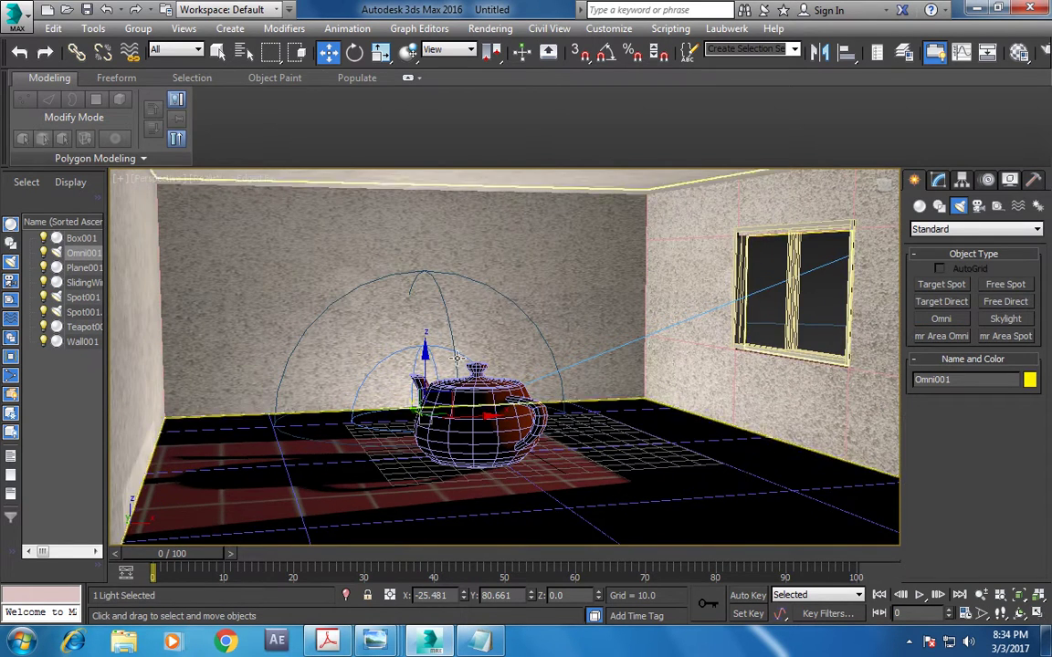
pyautogui.moveTo(425, 361); pyautogui.dragTo(425, 228)
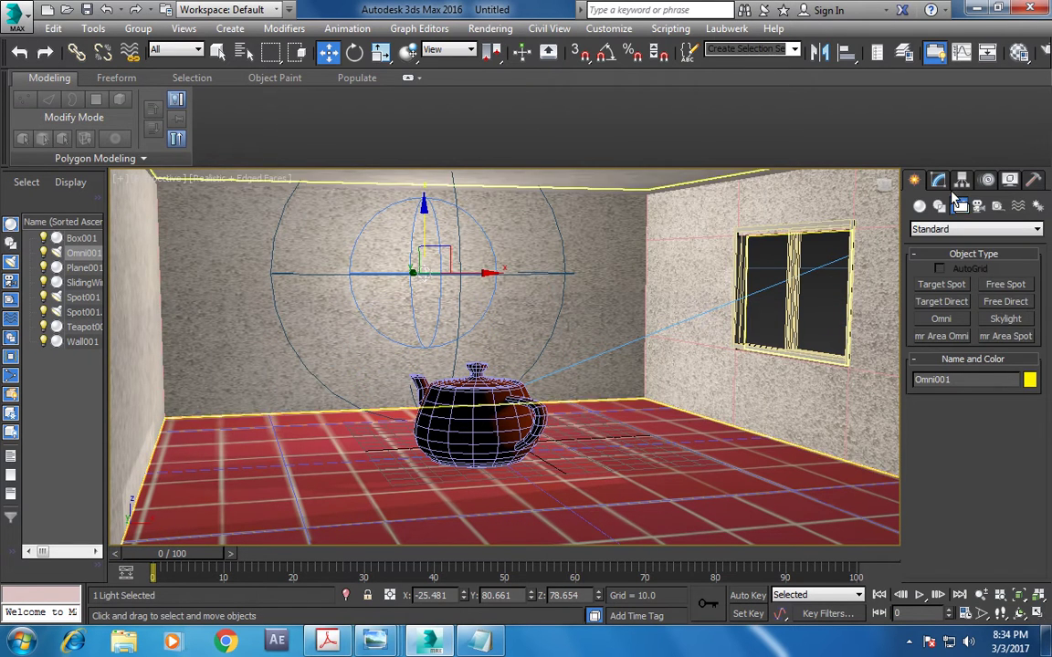
# - Dim Omni001's multiplier to 0.064
pyautogui.click(939, 180)
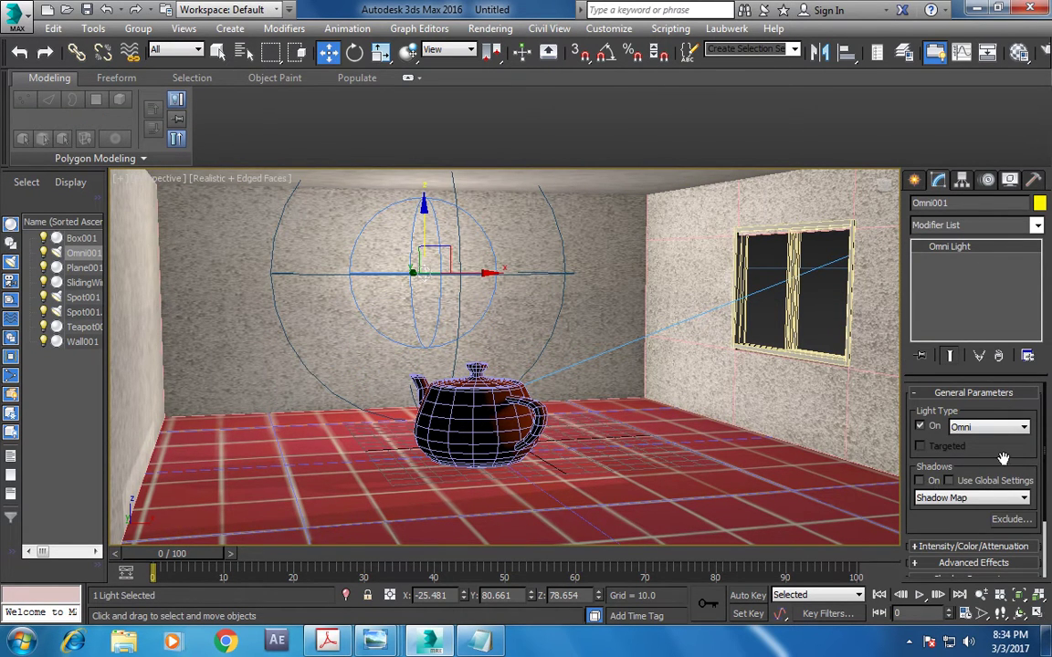
pyautogui.moveTo(930, 489); pyautogui.dragTo(972, 265)
pyautogui.click(946, 469)
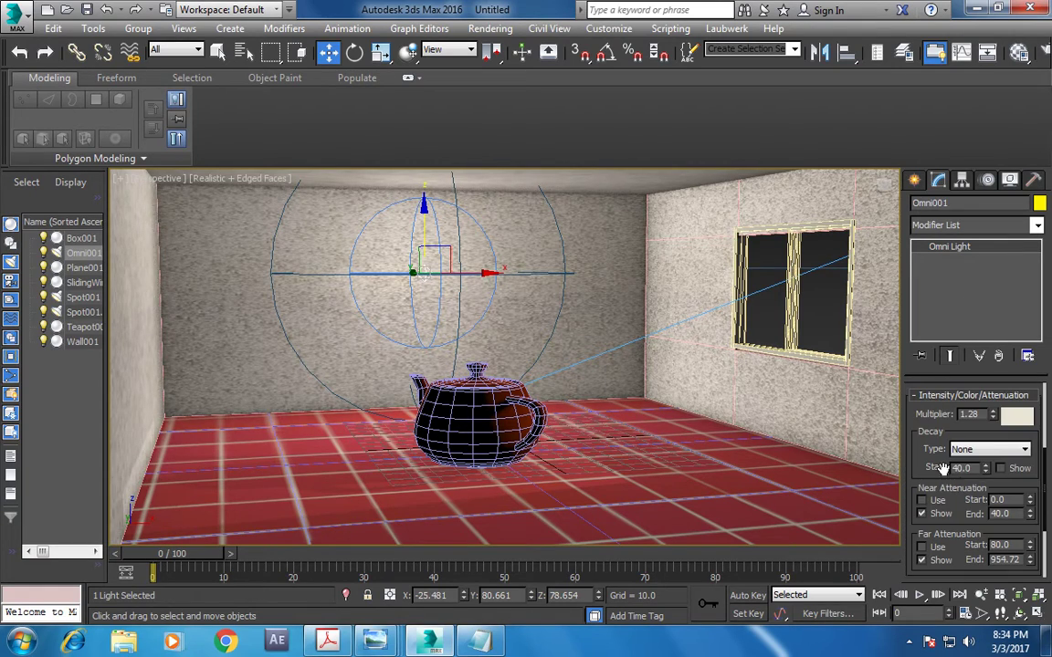
pyautogui.moveTo(993, 414); pyautogui.dragTo(1007, 494)
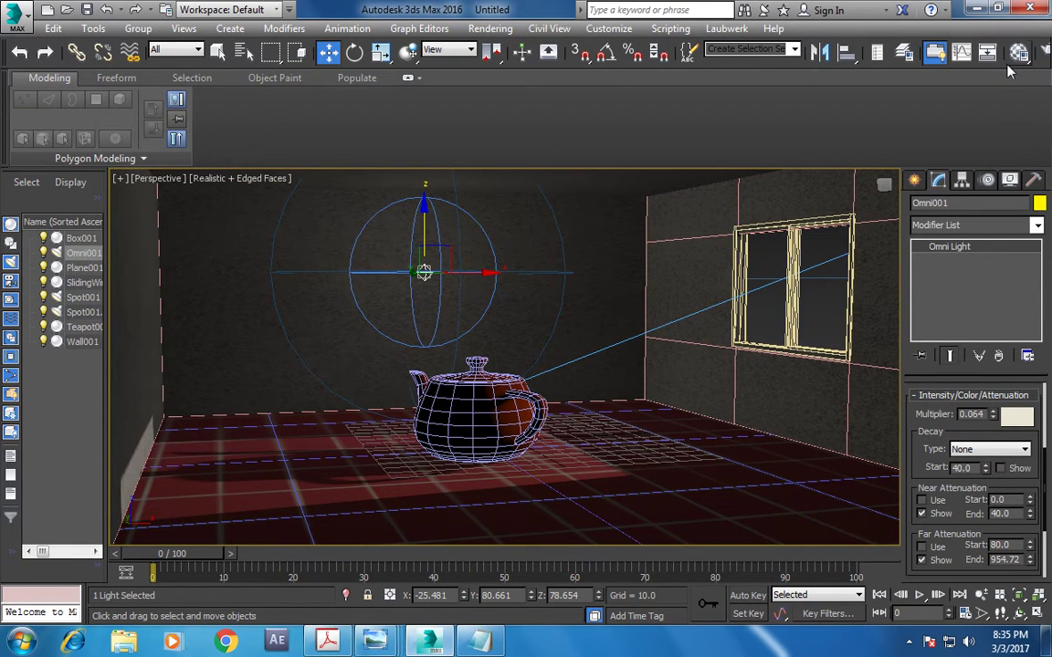
pyautogui.moveTo(1009, 56); pyautogui.dragTo(890, 56)
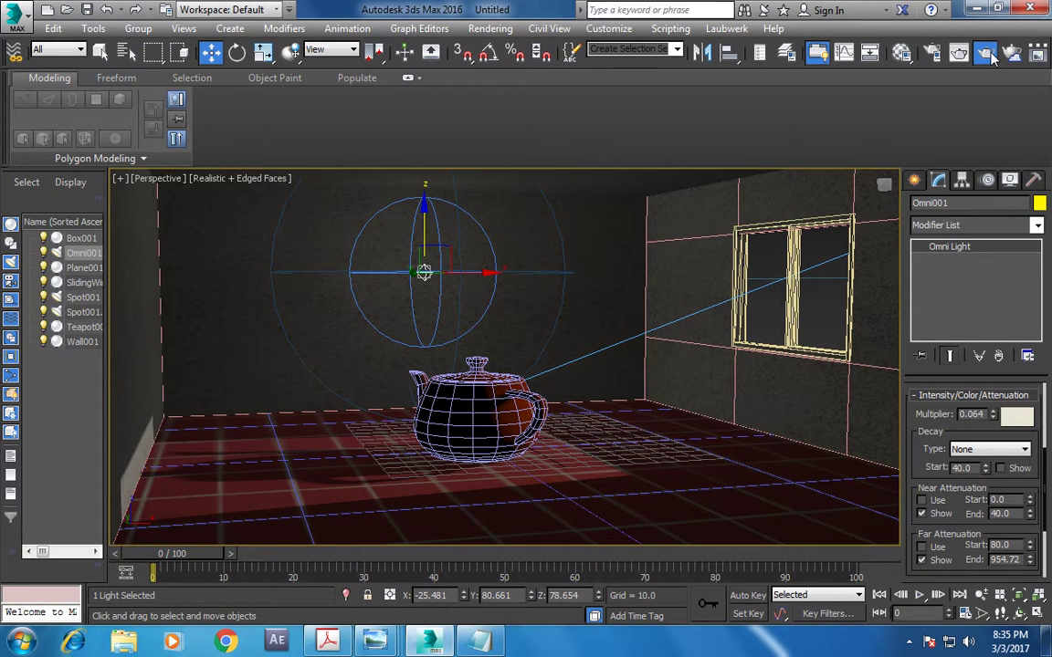
# - Test-render the room, move the sliding window out of its opening, re-render, then undo
pyautogui.click(986, 54)
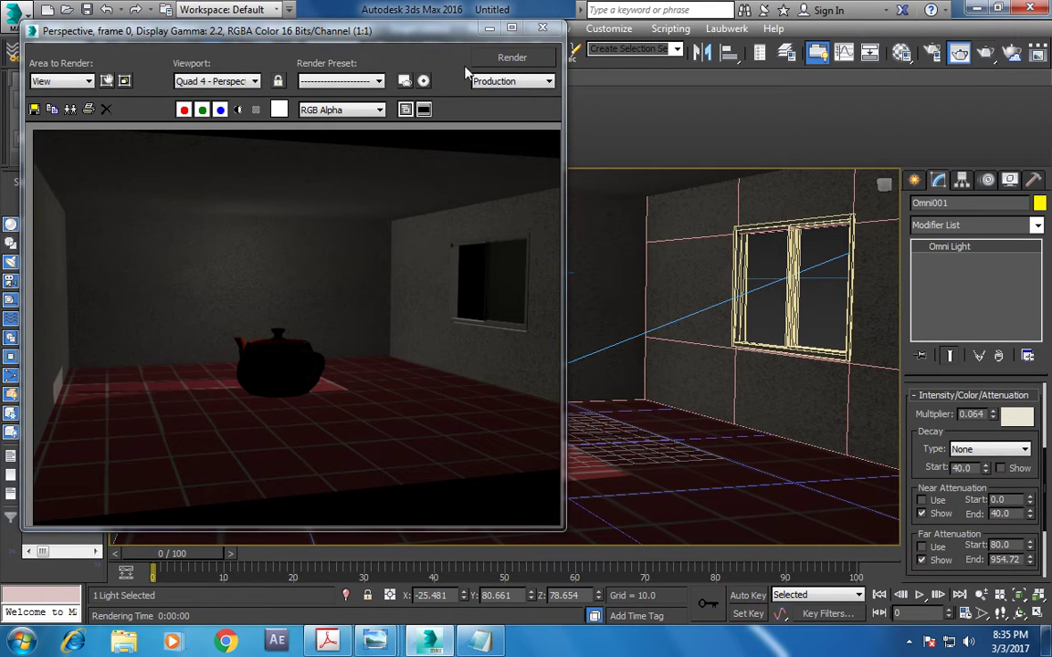
pyautogui.click(544, 33)
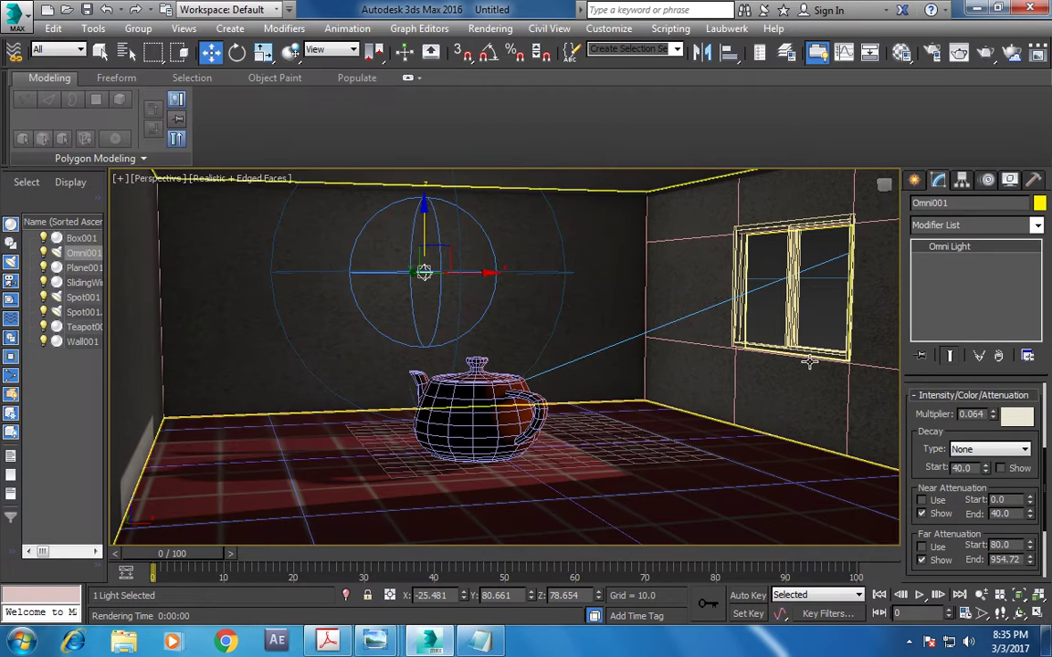
pyautogui.click(745, 274)
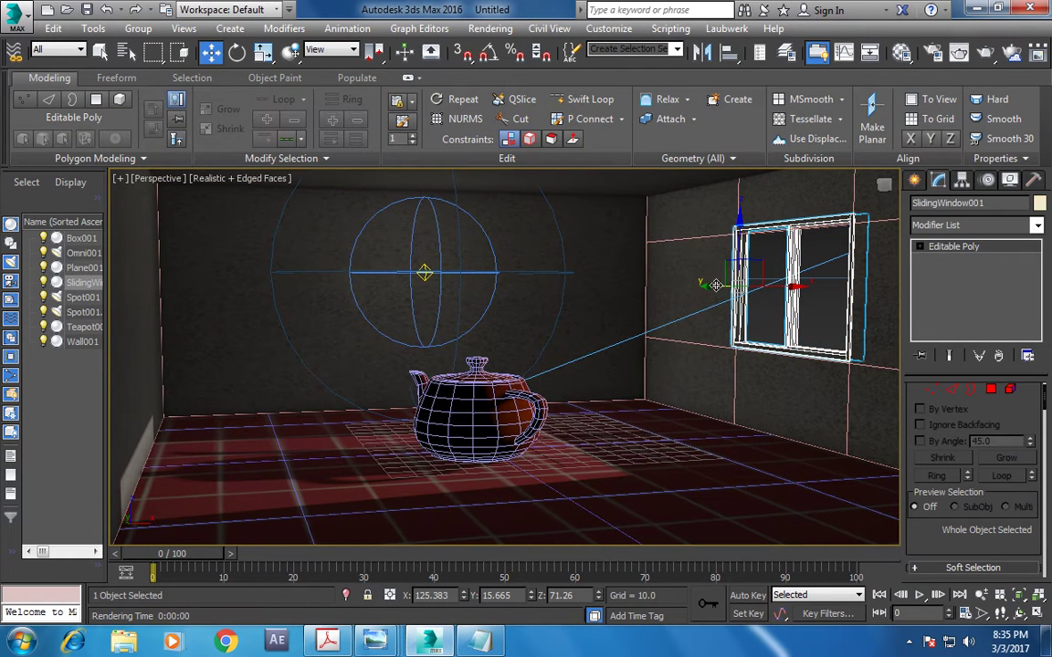
pyautogui.moveTo(656, 259); pyautogui.dragTo(972, 403)
pyautogui.click(987, 53)
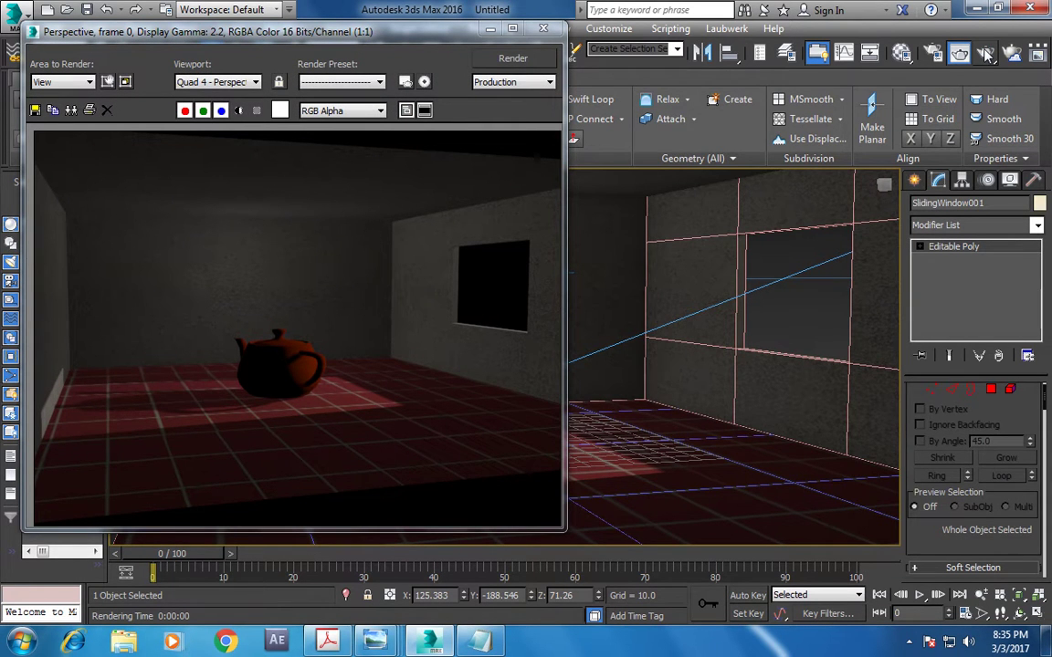
pyautogui.hotkey('ctrl', 'z')
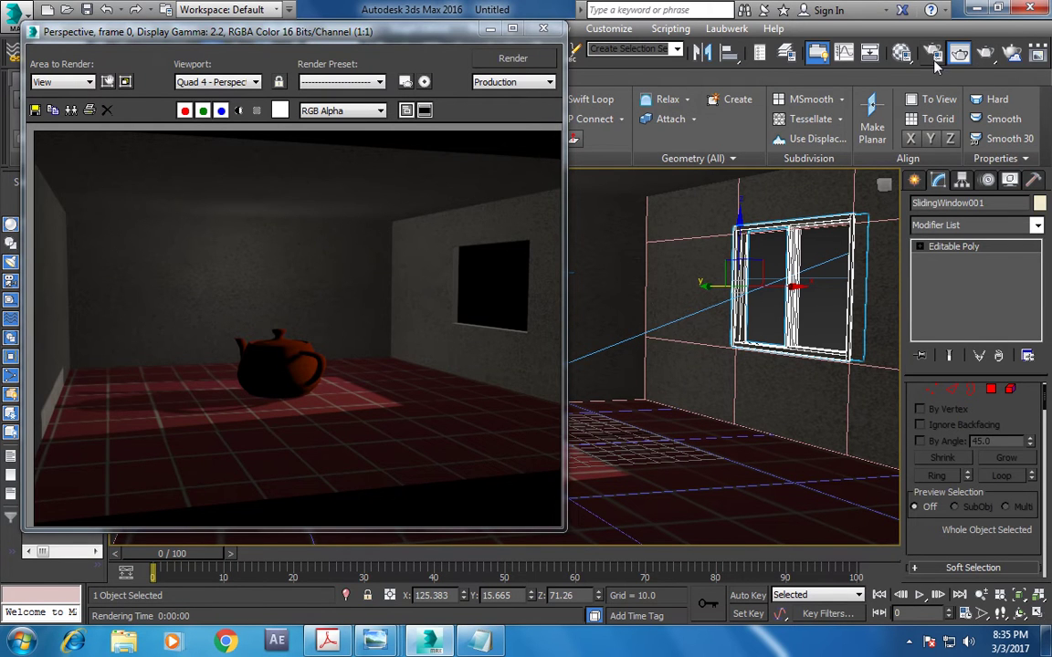
# - Render the room with the window in place and clone the frame for comparison
pyautogui.click(959, 55)
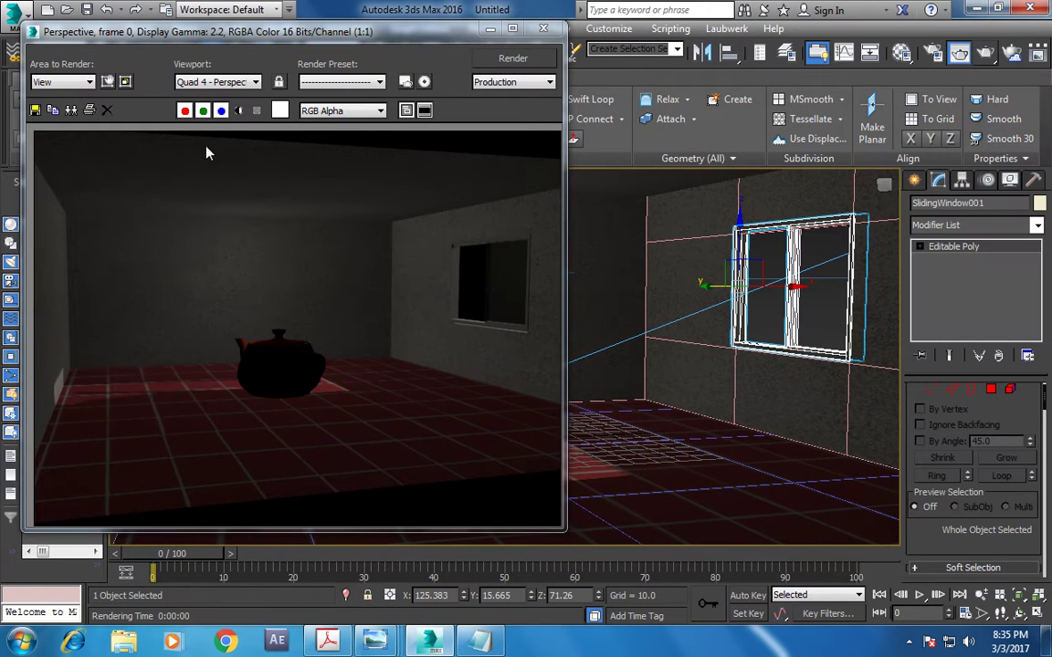
pyautogui.click(70, 110)
pyautogui.click(580, 55)
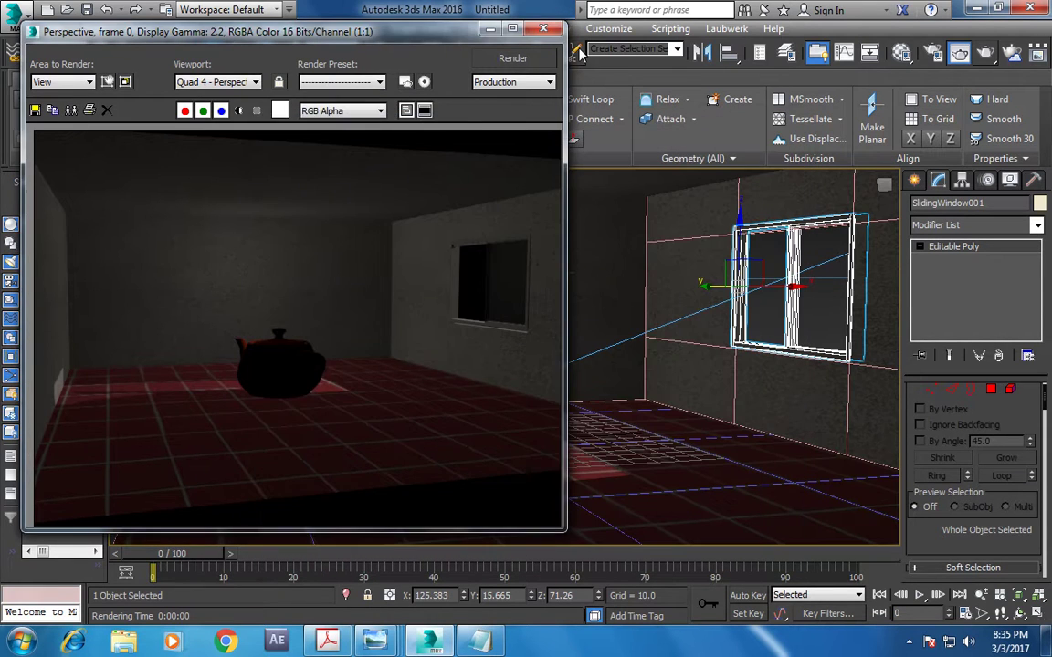
pyautogui.click(490, 28)
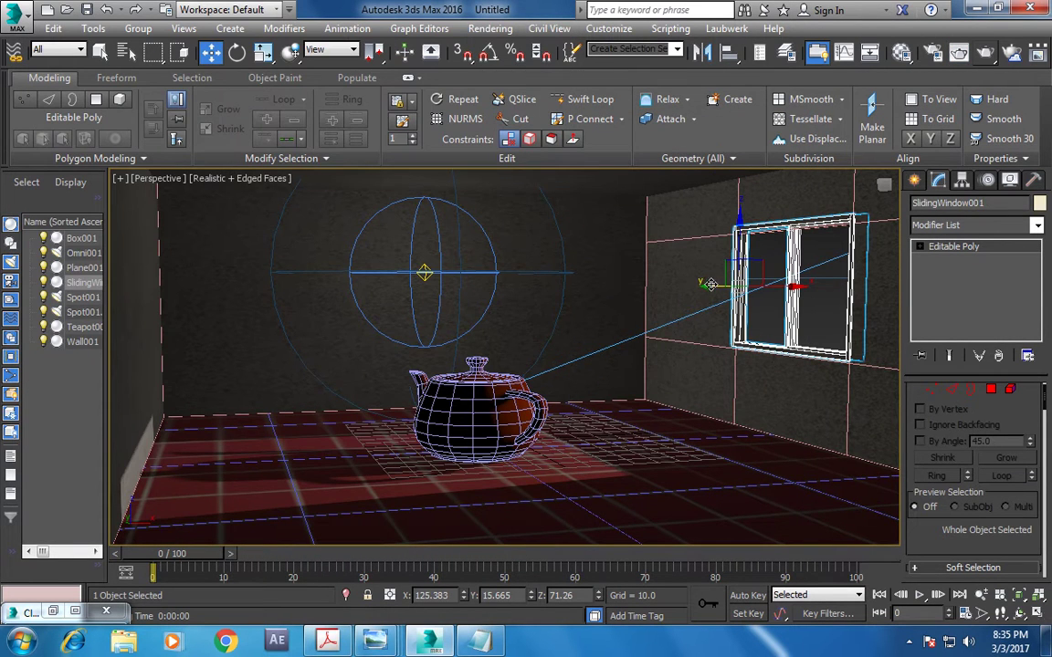
# - Move the sliding window behind the wall, render, compare both renders, then close them
pyautogui.moveTo(710, 284); pyautogui.dragTo(822, 265)
pyautogui.click(959, 53)
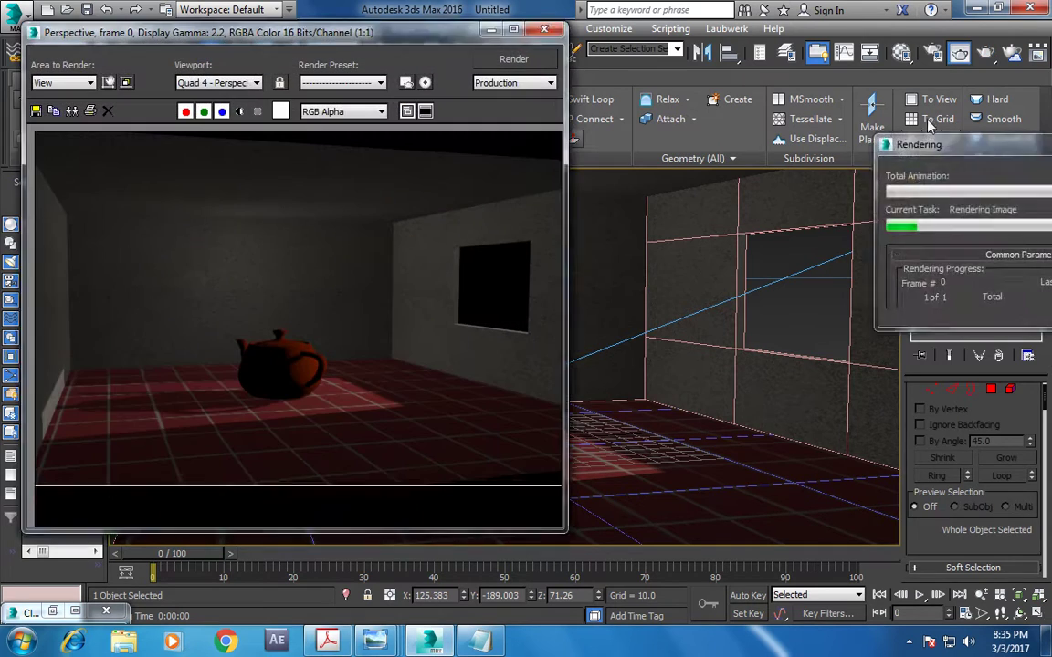
pyautogui.moveTo(225, 118); pyautogui.dragTo(692, 70)
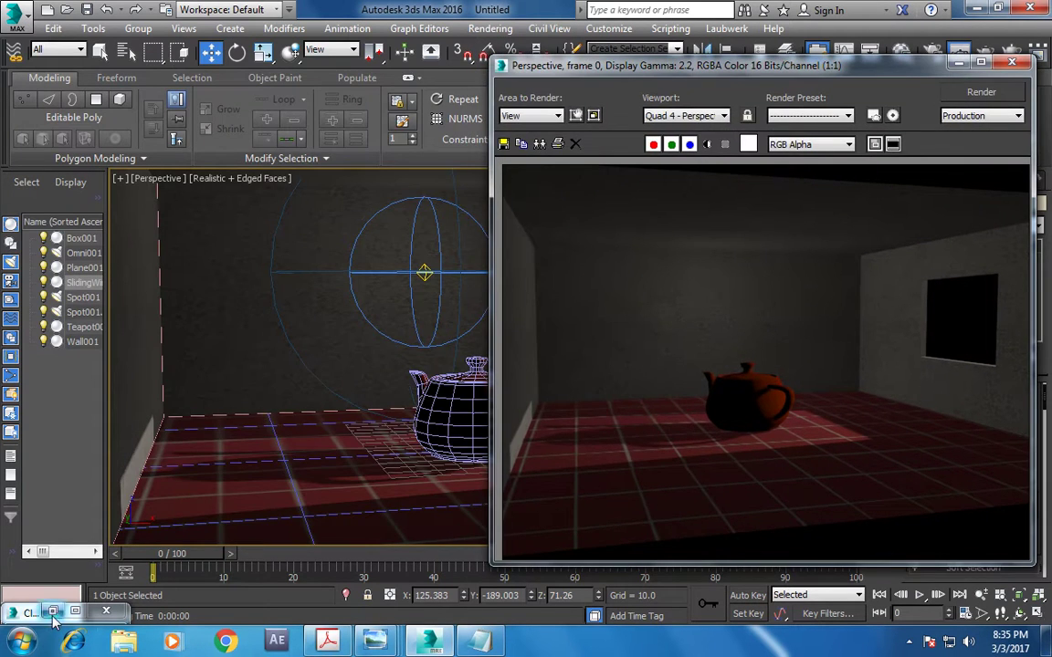
pyautogui.click(530, 148)
pyautogui.moveTo(468, 133); pyautogui.dragTo(197, 120)
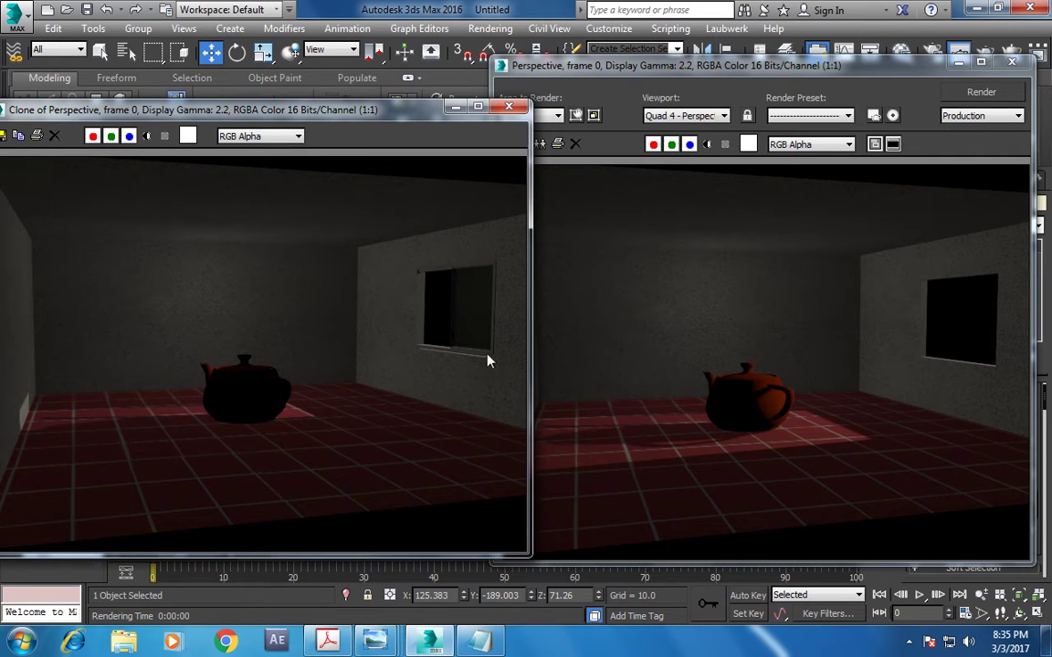
pyautogui.click(469, 93)
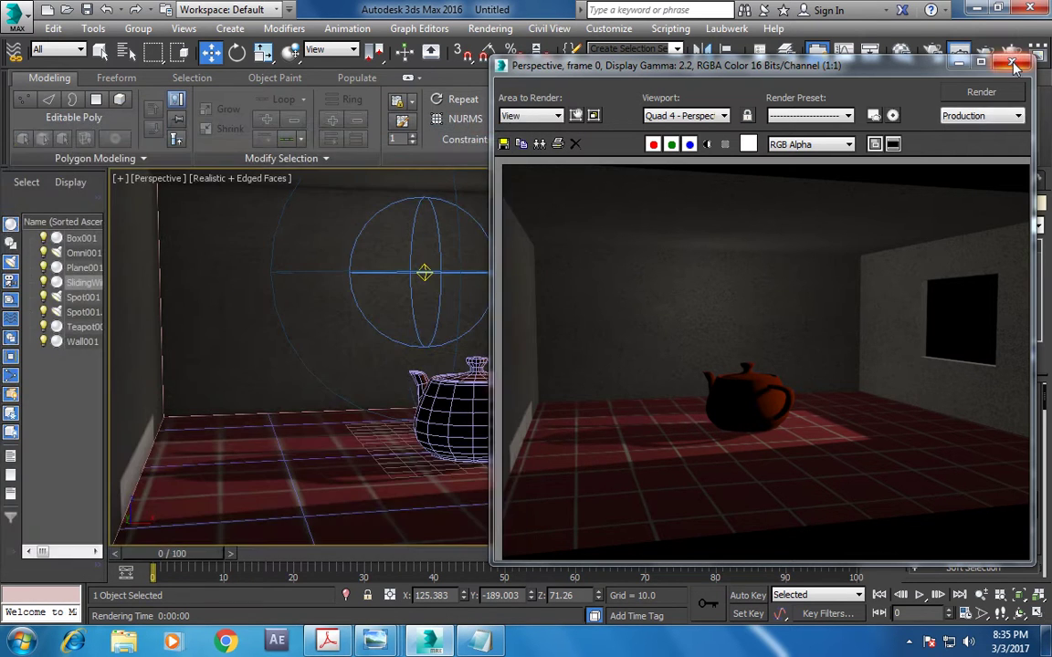
pyautogui.click(1014, 64)
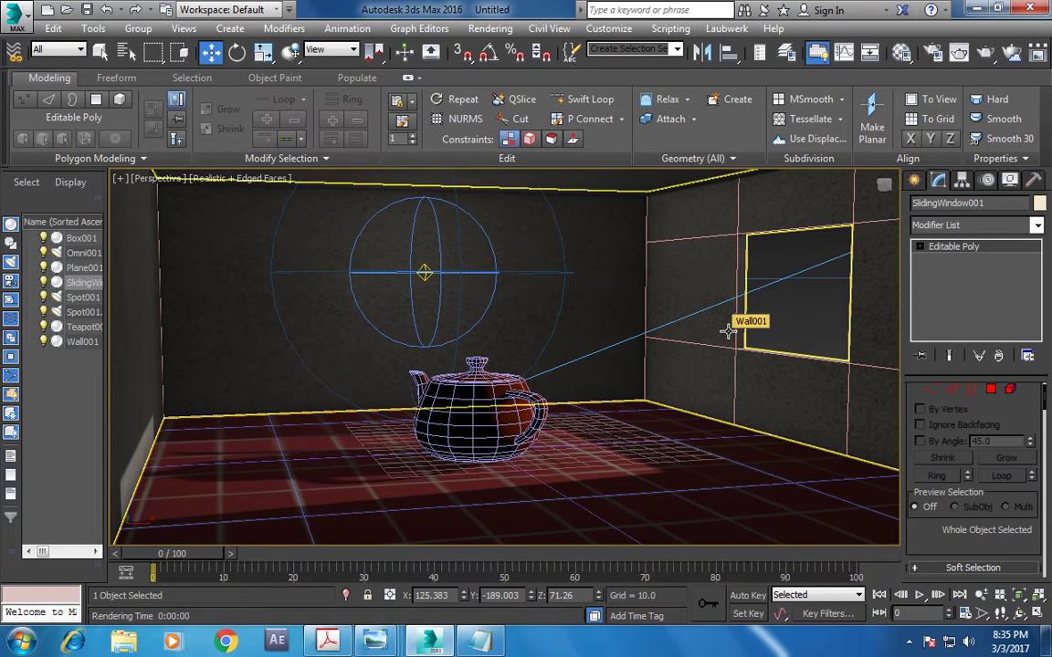
# - Create PhysCamera001 from the current view with Ctrl+C and look through it again
pyautogui.scroll(-2, 726, 348)
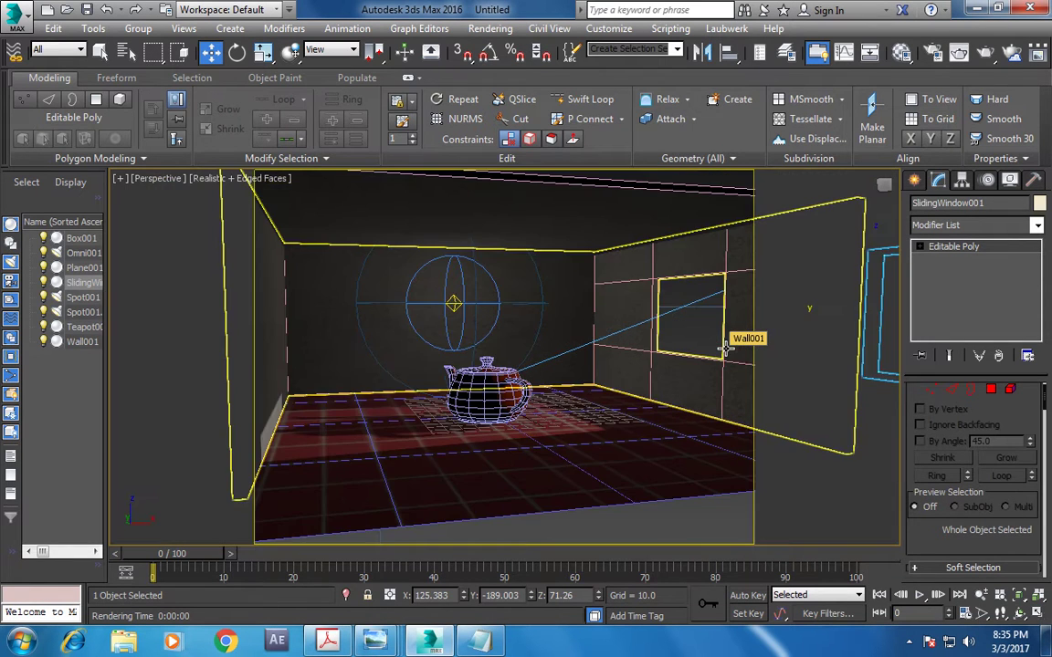
pyautogui.scroll(2, 726, 348)
pyautogui.hotkey('ctrl', 'c')
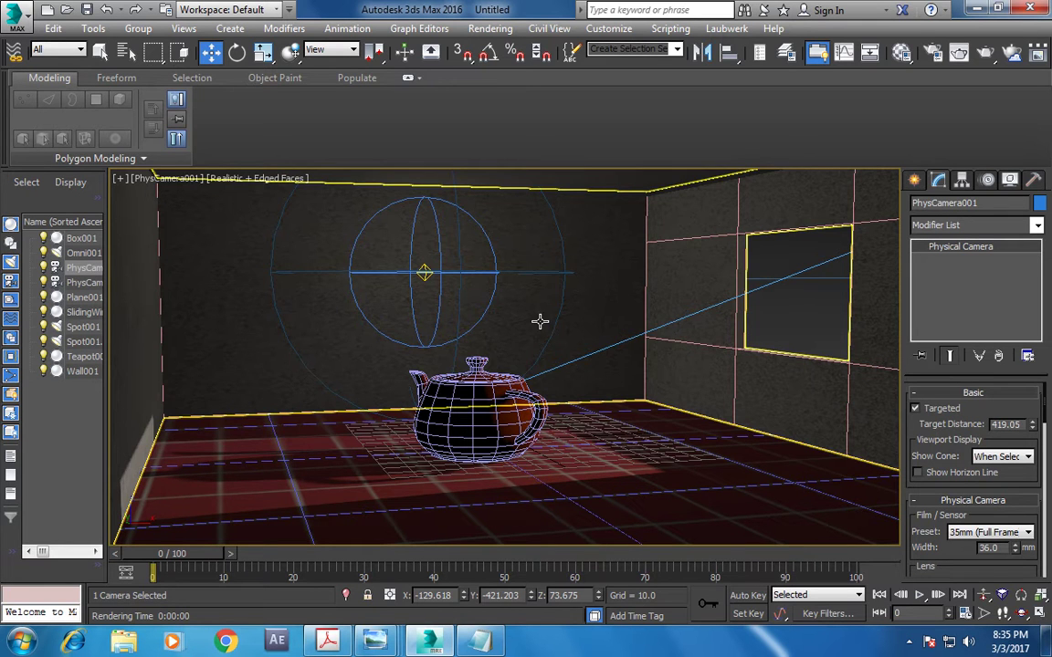
pyautogui.press('p')
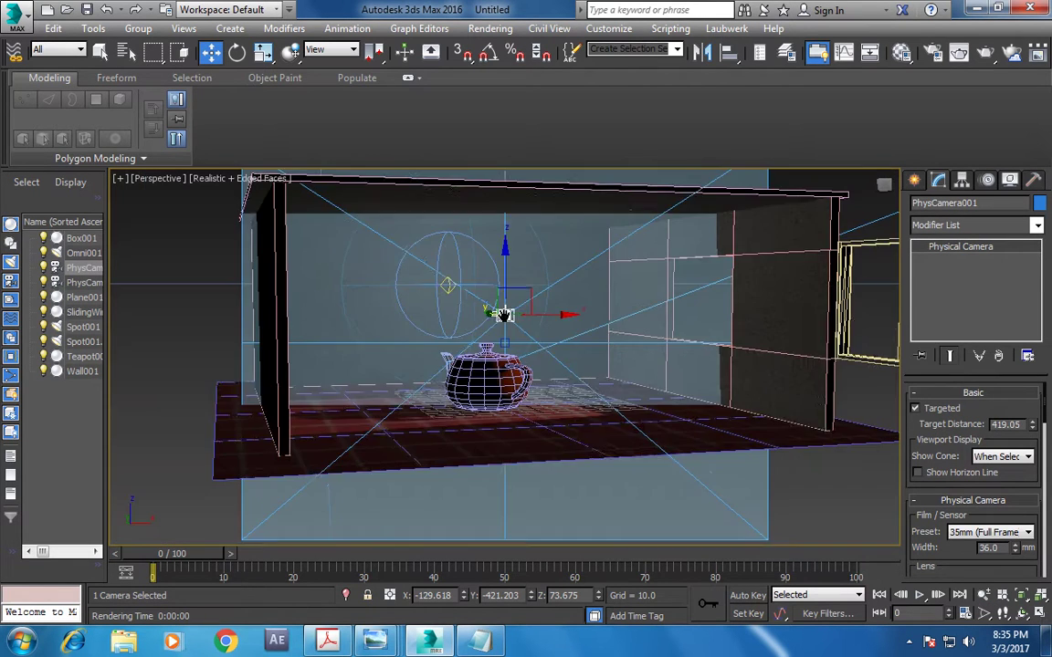
pyautogui.keyDown('alt'); pyautogui.moveTo(469, 301); pyautogui.dragTo(559, 393, button='middle'); pyautogui.keyUp('alt')
pyautogui.press('c')
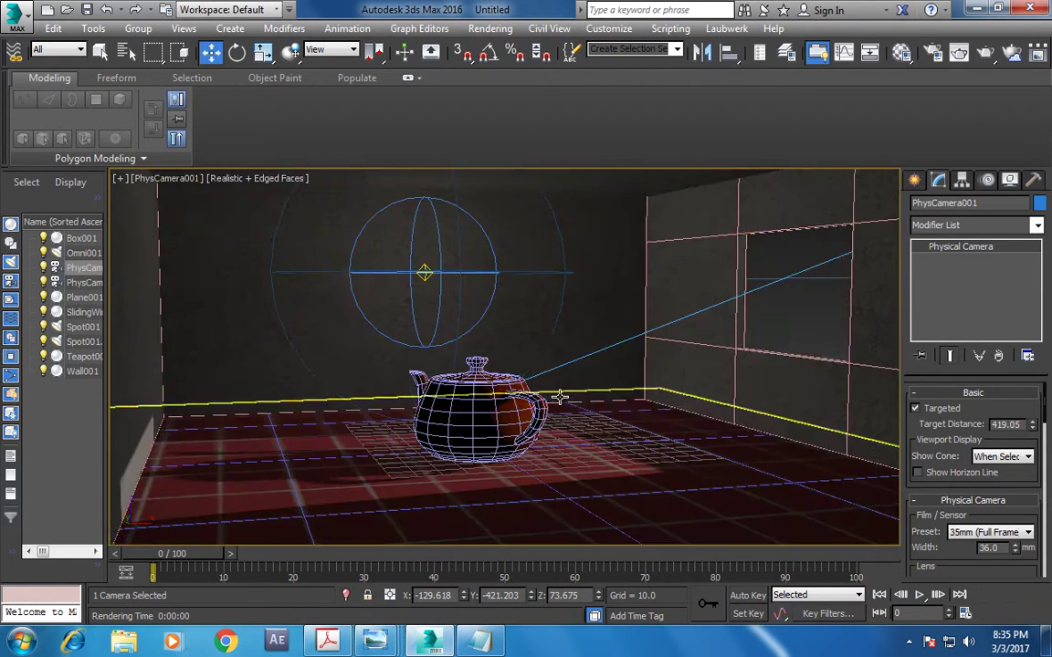
# - Select Omni001 and nudge its intensity multiplier up
pyautogui.click(425, 272)
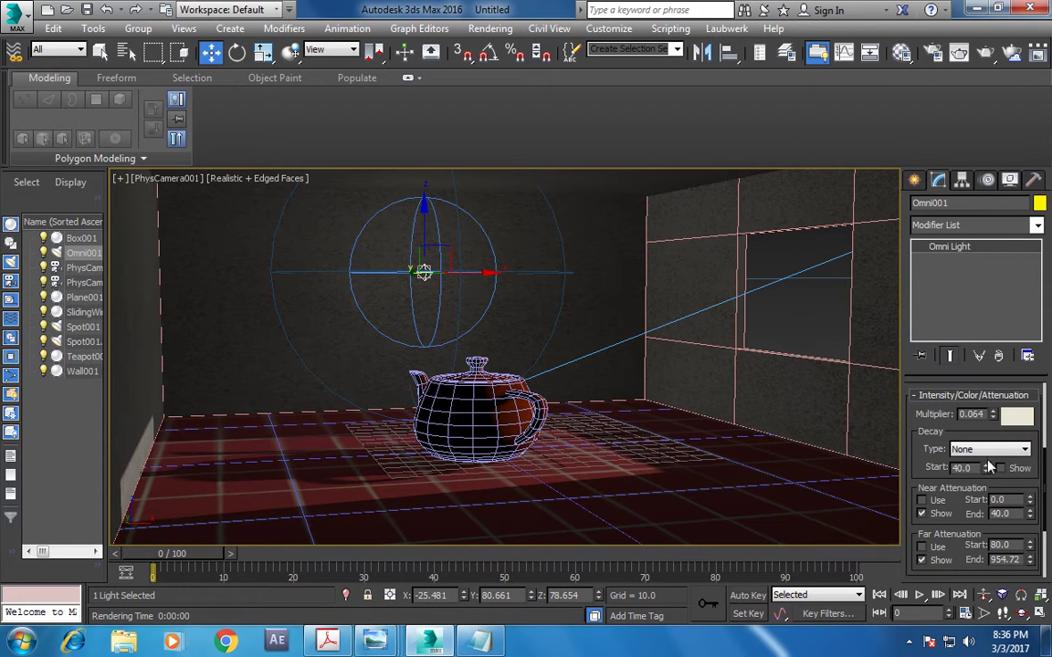
pyautogui.moveTo(993, 413); pyautogui.dragTo(992, 409)
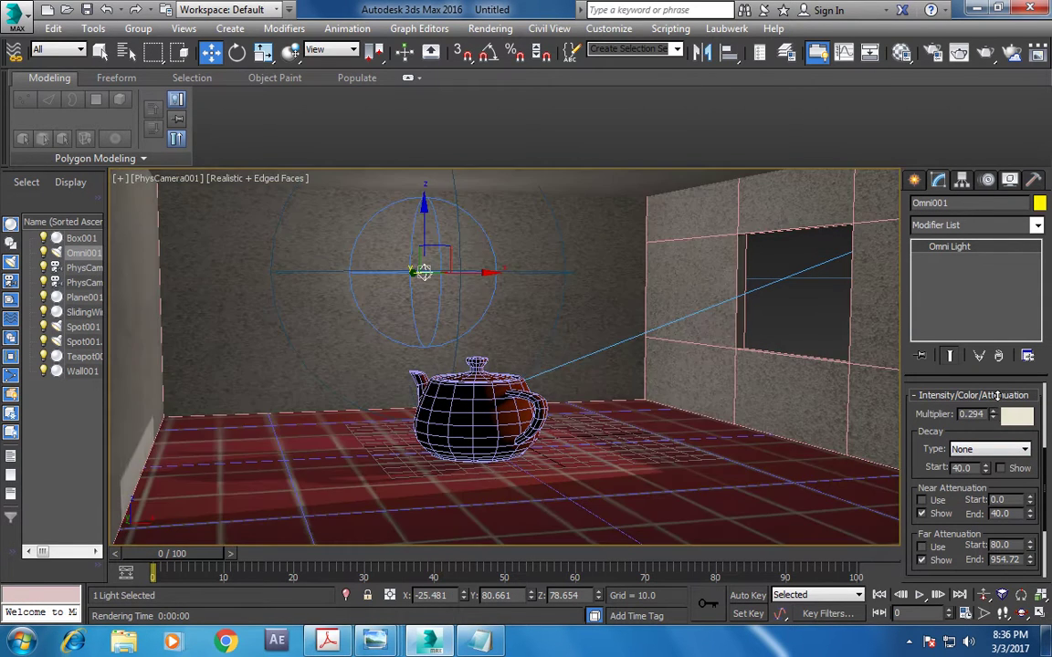
pyautogui.doubleClick(972, 413)
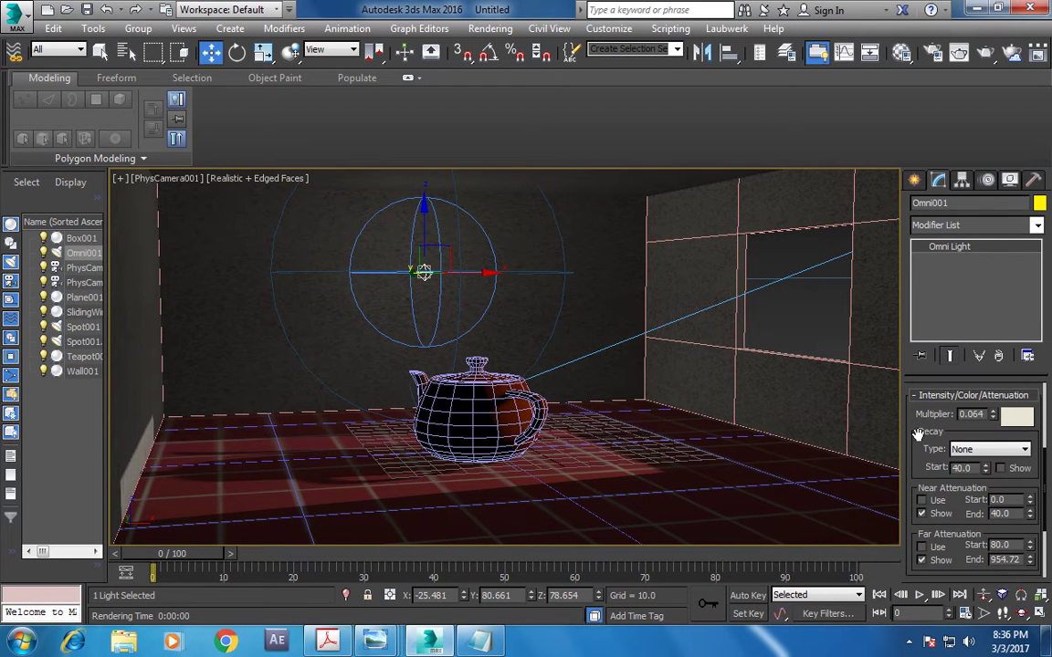
pyautogui.scroll(3, 918, 434)
# - Change Omni001's light type to Spot and raise it toward the ceiling
pyautogui.click(989, 426)
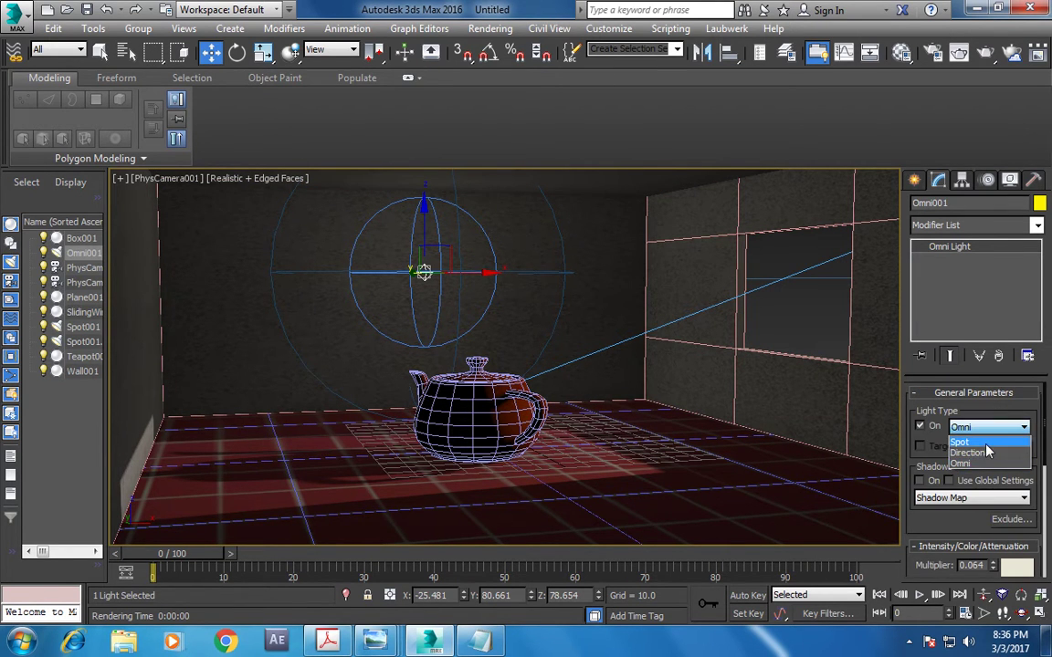
pyautogui.click(987, 444)
pyautogui.moveTo(419, 227); pyautogui.dragTo(430, 125)
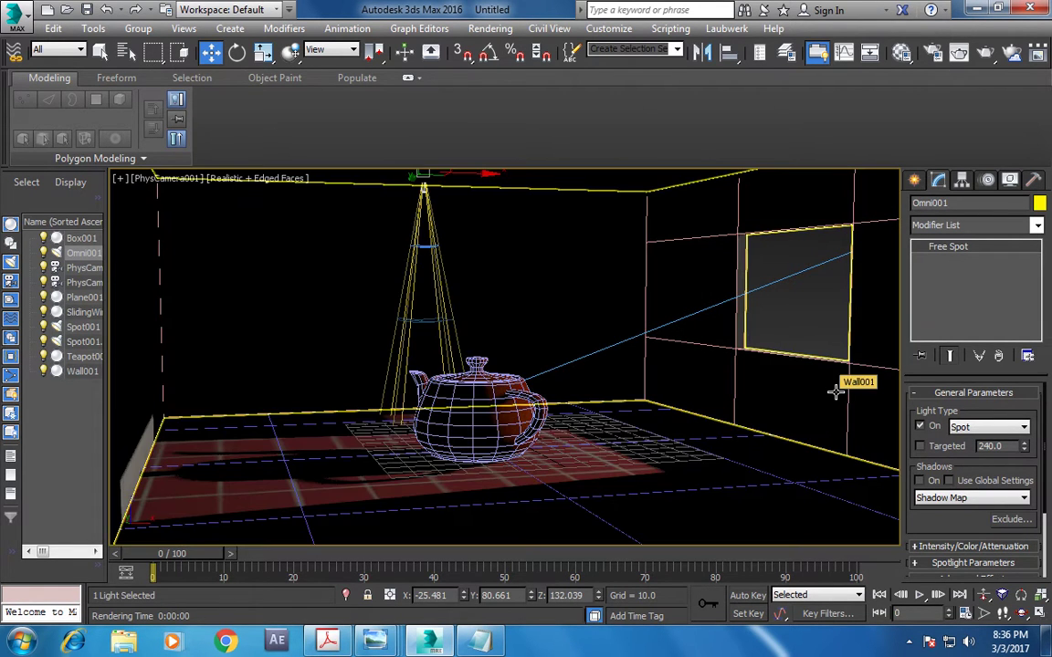
pyautogui.press('F3')
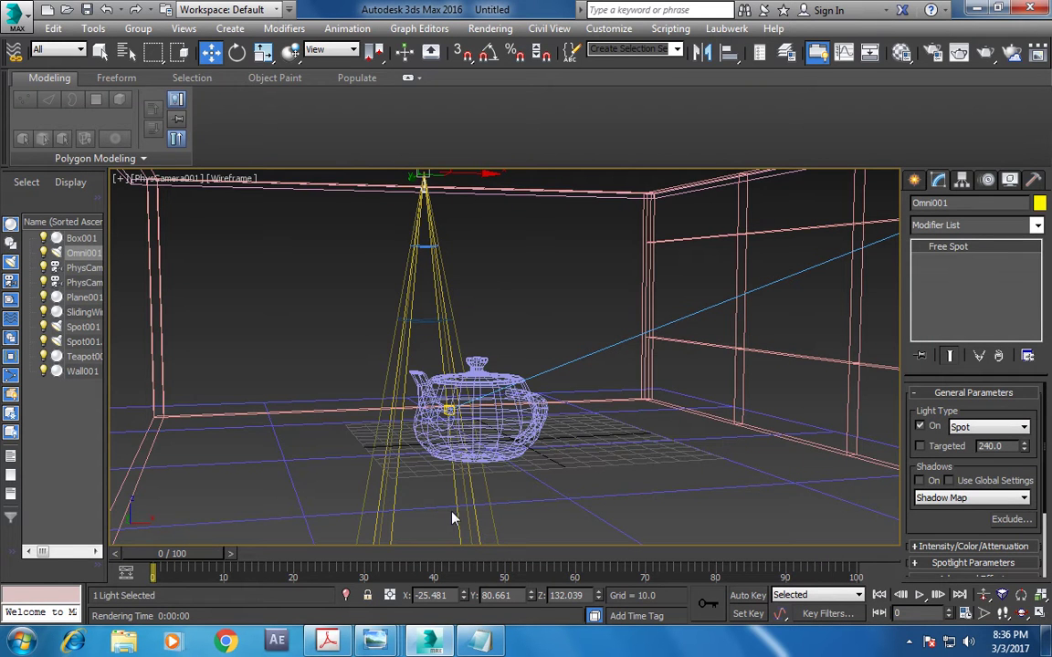
pyautogui.press('p')
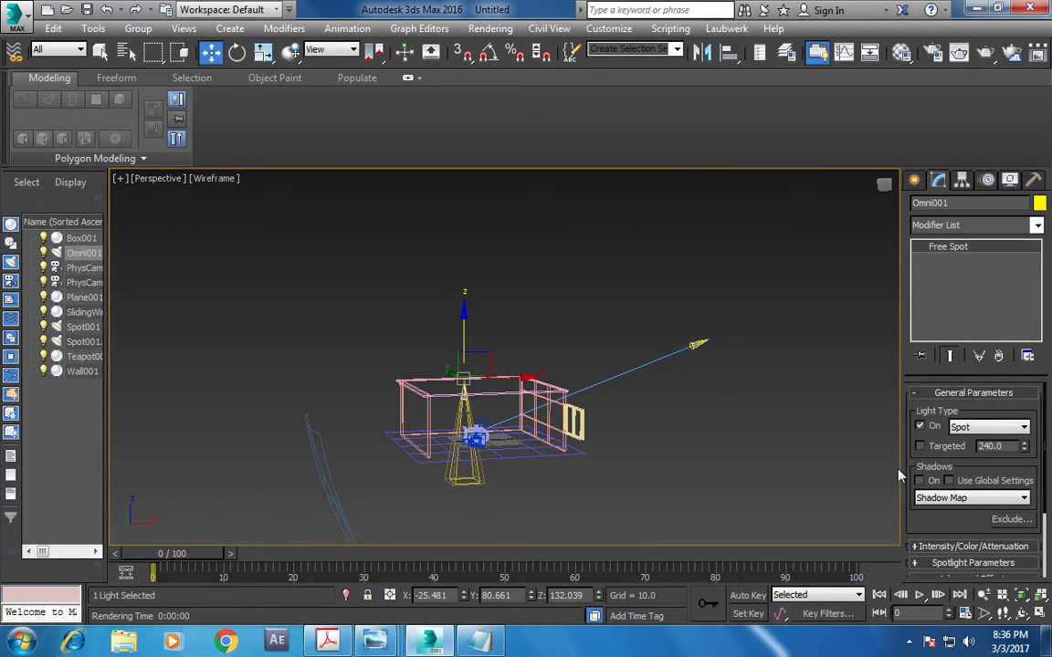
# - Make the spotlight targeted and return to the shaded camera view
pyautogui.click(920, 446)
pyautogui.click(465, 481)
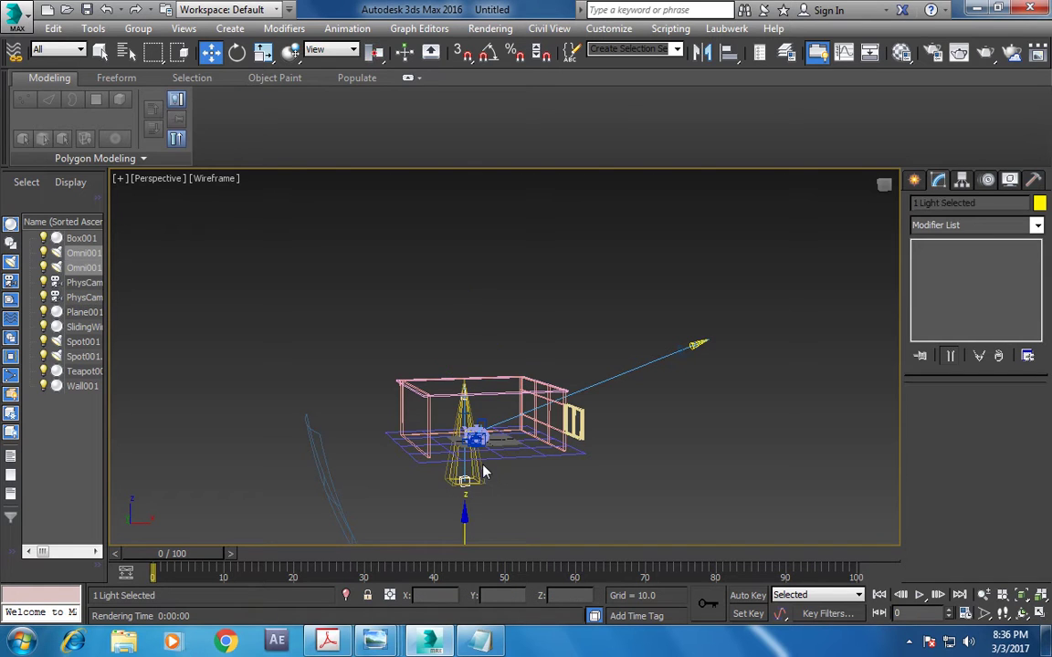
pyautogui.press('F3')
pyautogui.press('c')
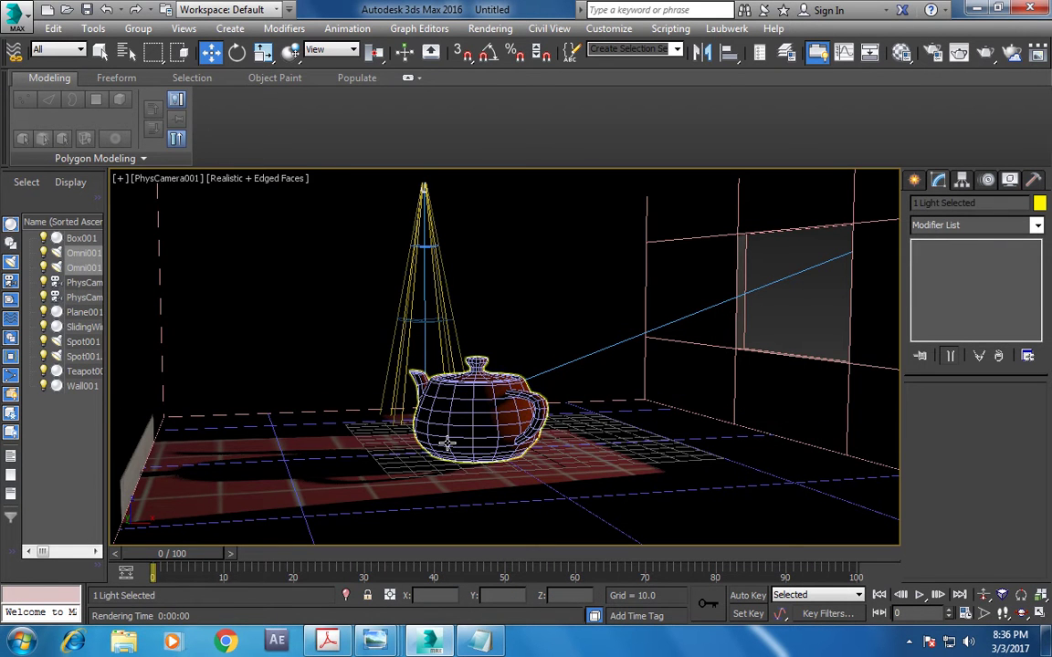
# - Move the spotlight's target in the Left view to aim down at the teapot
pyautogui.hotkey('alt', 'w')
pyautogui.click(334, 432)
pyautogui.moveTo(318, 443)
pyautogui.mouseDown(button='middle')
pyautogui.moveTo(346, 336)
pyautogui.moveTo(215, 503)
pyautogui.mouseUp(button='middle')
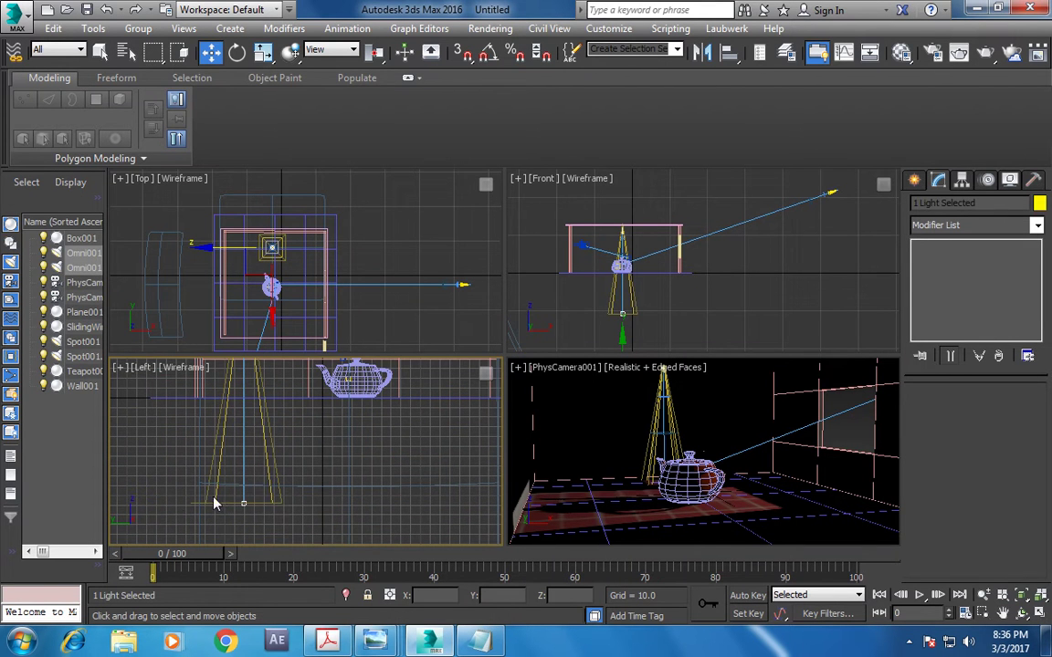
pyautogui.moveTo(242, 505); pyautogui.dragTo(245, 368)
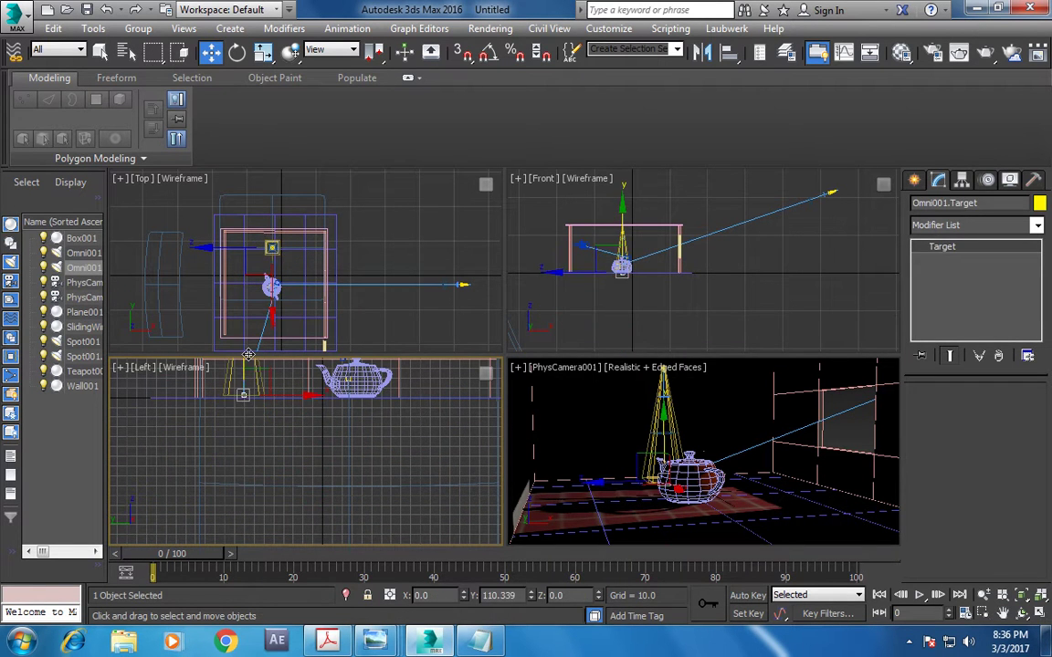
pyautogui.click(728, 433)
pyautogui.hotkey('alt', 'w')
pyautogui.click(424, 189)
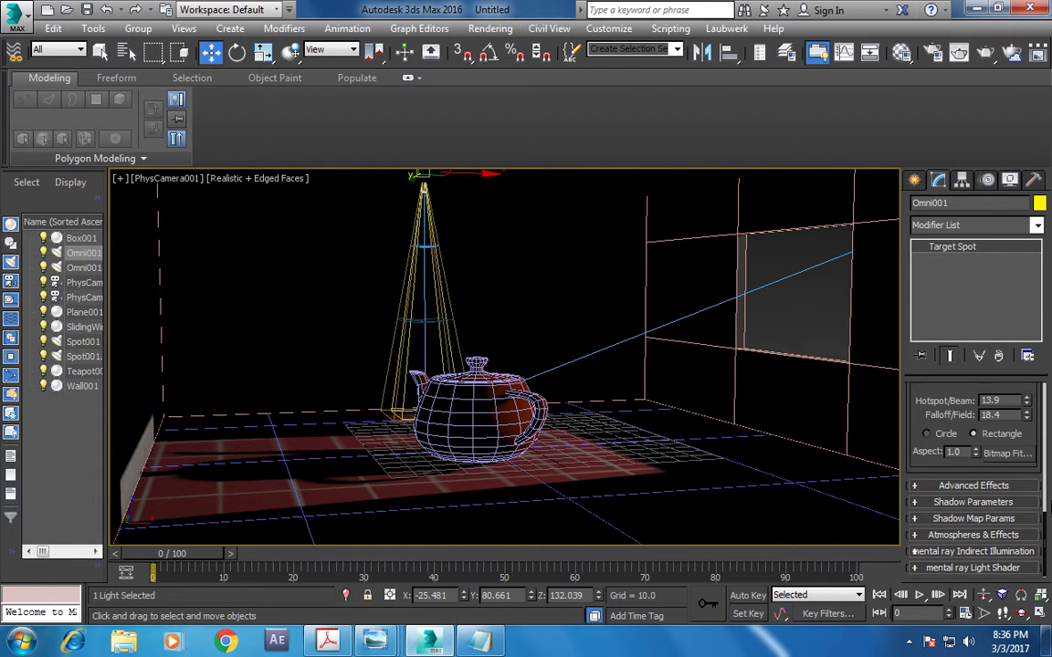
# - Widen the spotlight to hotspot 35.8 and falloff 50.1 and test-render the camera view
pyautogui.moveTo(1026, 400); pyautogui.dragTo(1026, 347)
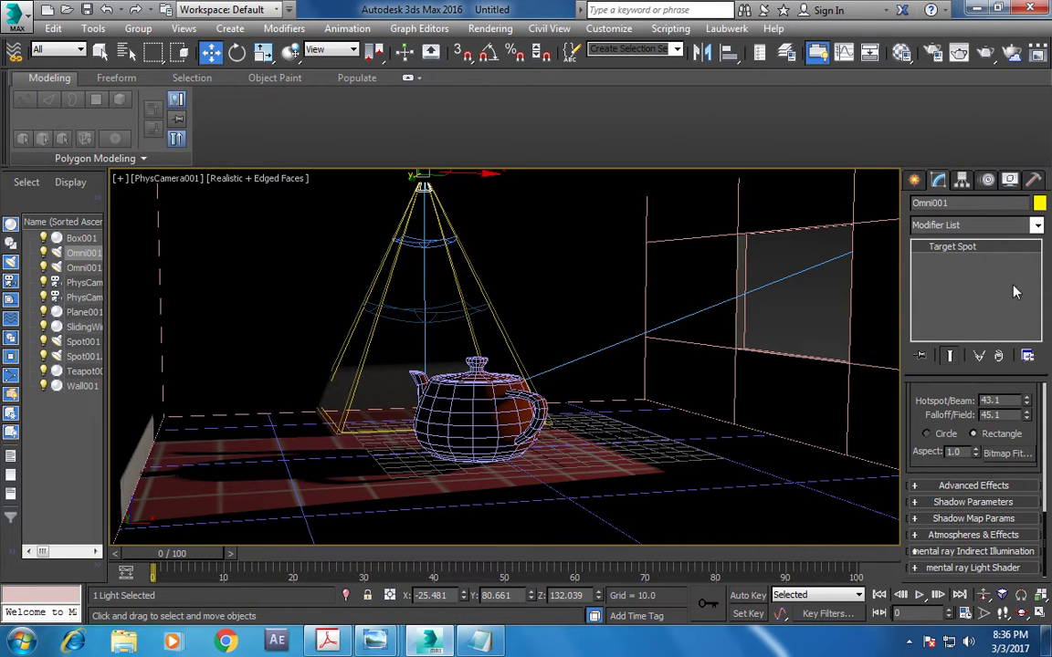
pyautogui.moveTo(1027, 415)
pyautogui.mouseDown()
pyautogui.moveTo(1034, 399)
pyautogui.moveTo(1034, 420)
pyautogui.mouseUp()
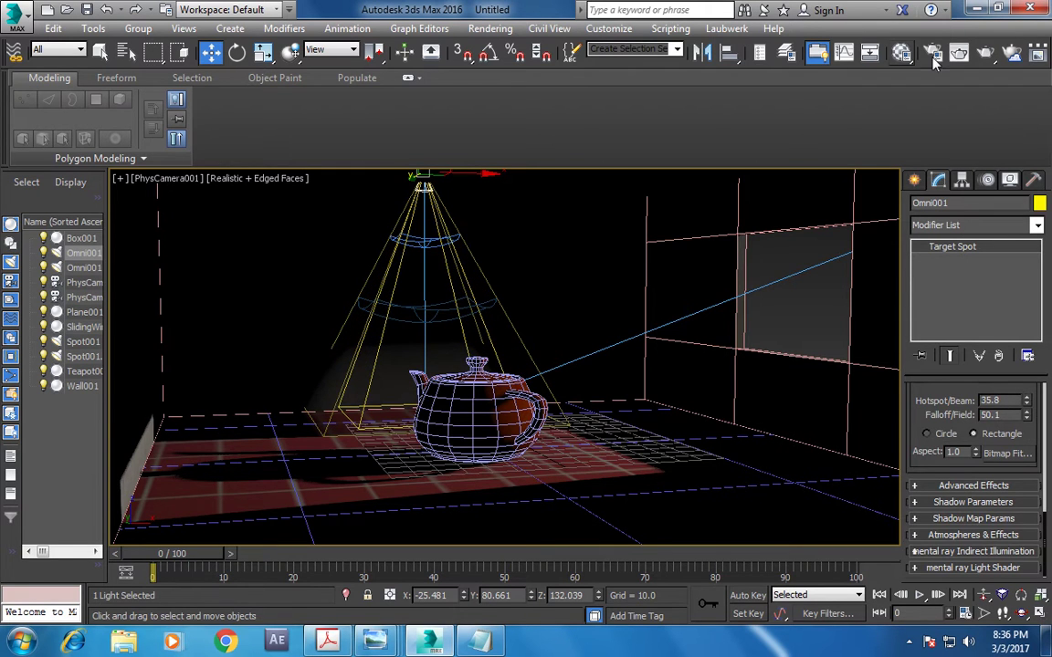
pyautogui.click(994, 57)
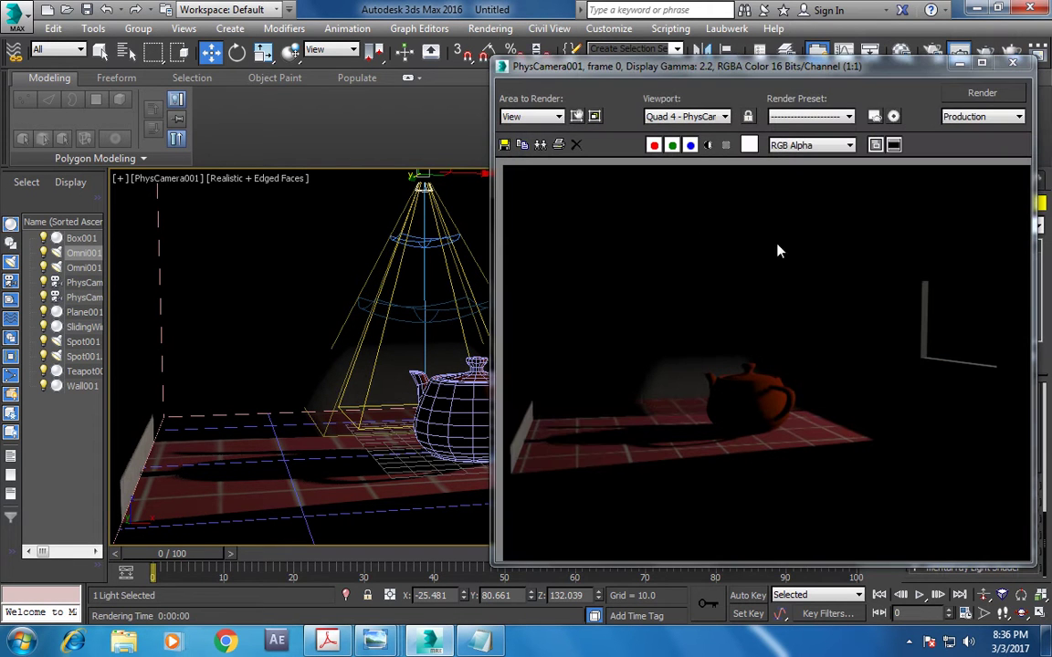
pyautogui.click(1013, 62)
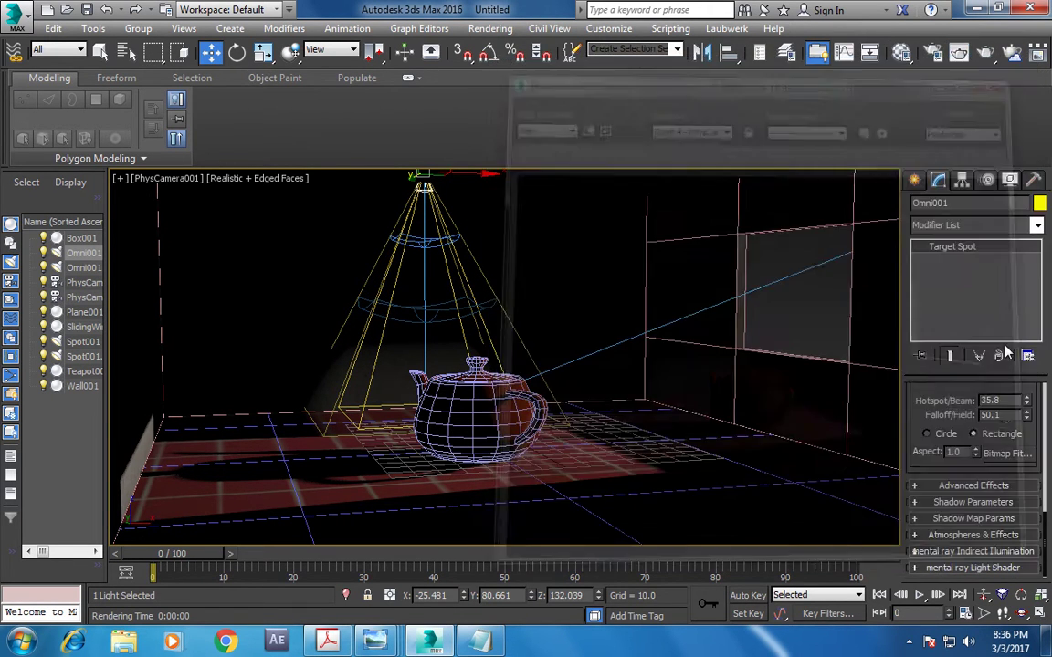
# - Scroll back up and open the Light Type dropdown
pyautogui.scroll(5, 931, 437)
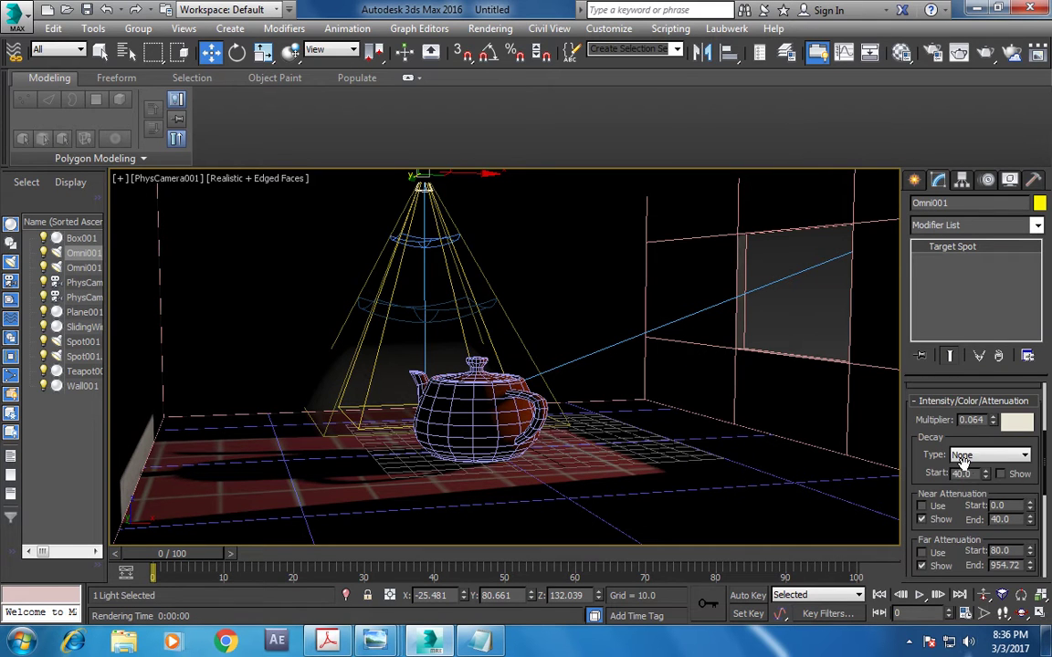
pyautogui.scroll(3, 907, 437)
pyautogui.scroll(1, 908, 429)
pyautogui.click(1014, 420)
# - Turn the light back into an omni and lower it in the Left view to Z 88.091
pyautogui.click(1004, 458)
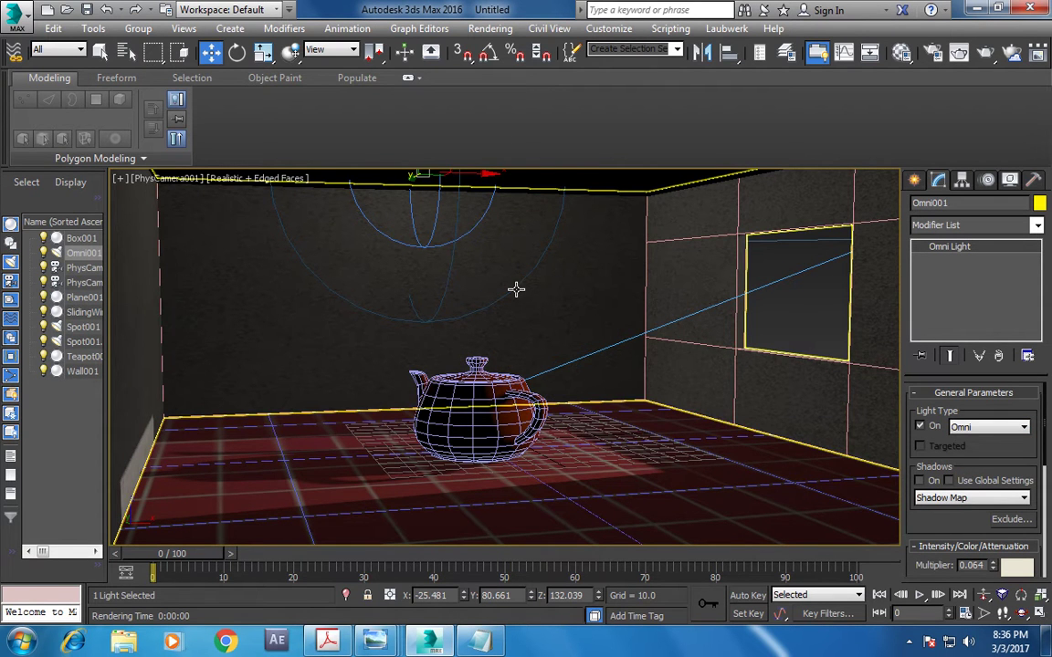
pyautogui.hotkey('alt', 'w')
pyautogui.scroll(-4, 276, 408)
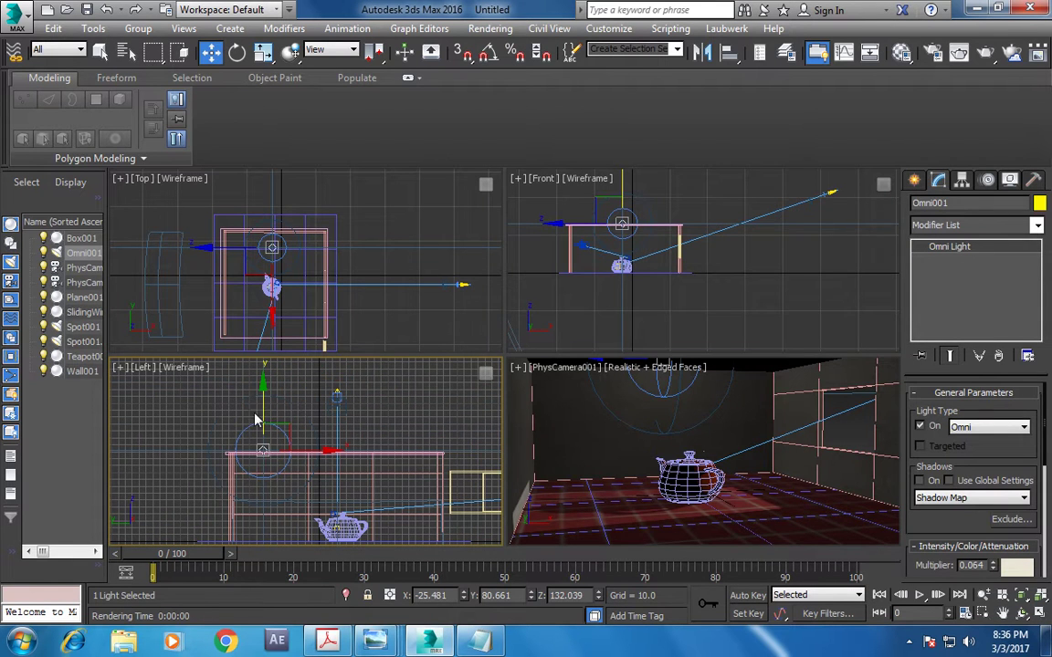
pyautogui.moveTo(262, 390); pyautogui.dragTo(262, 421)
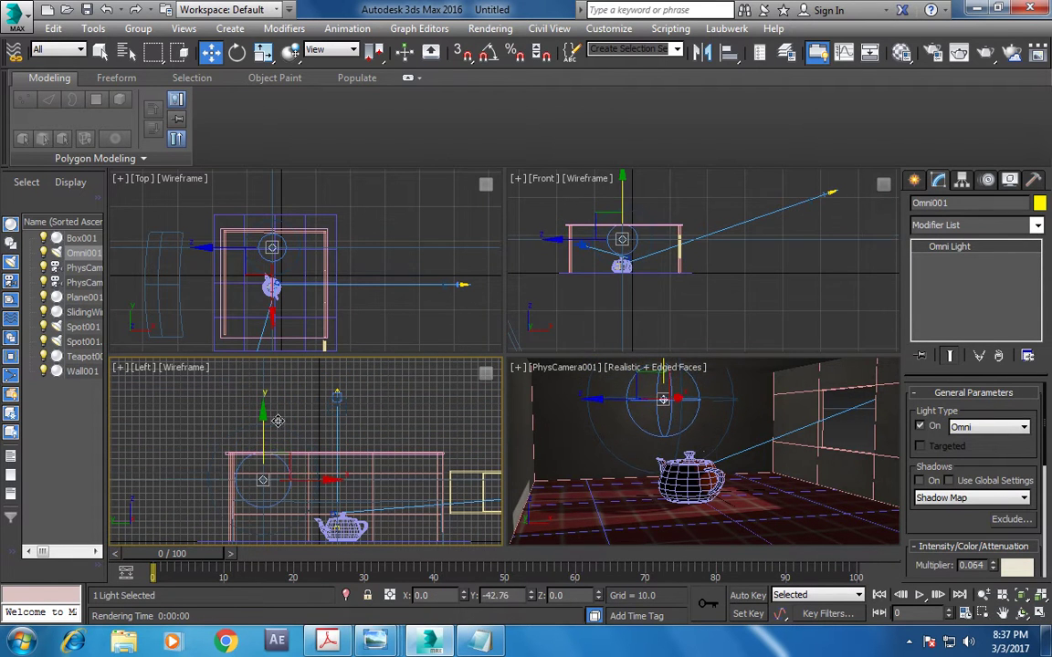
pyautogui.click(769, 386)
pyautogui.hotkey('alt', 'w')
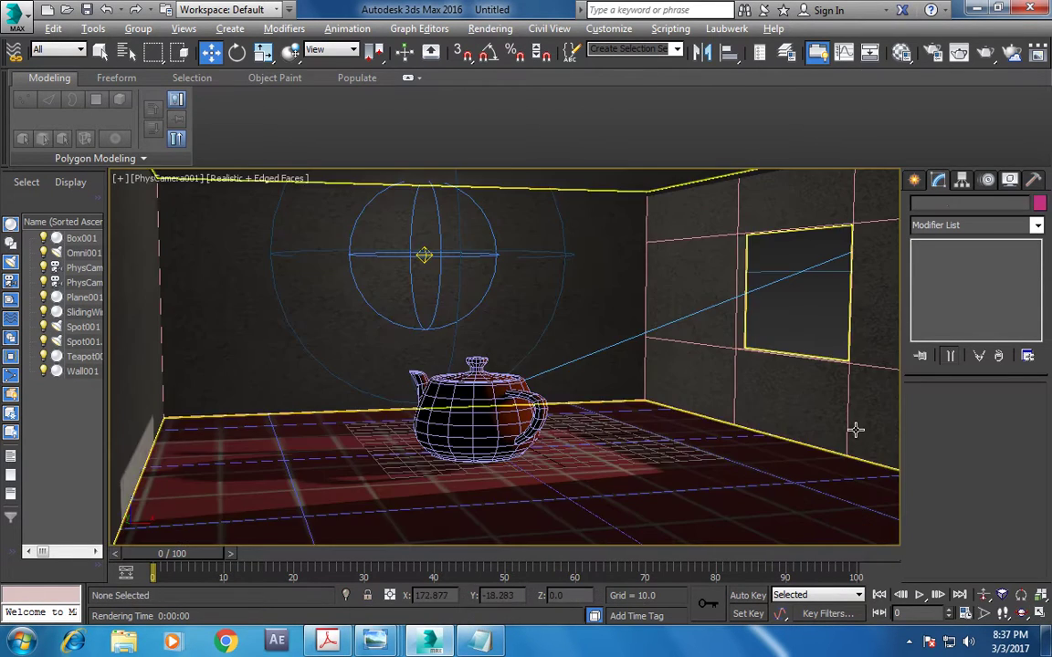
# - Select Omni001 and toggle its shadows on and off, leaving them off
pyautogui.click(424, 255)
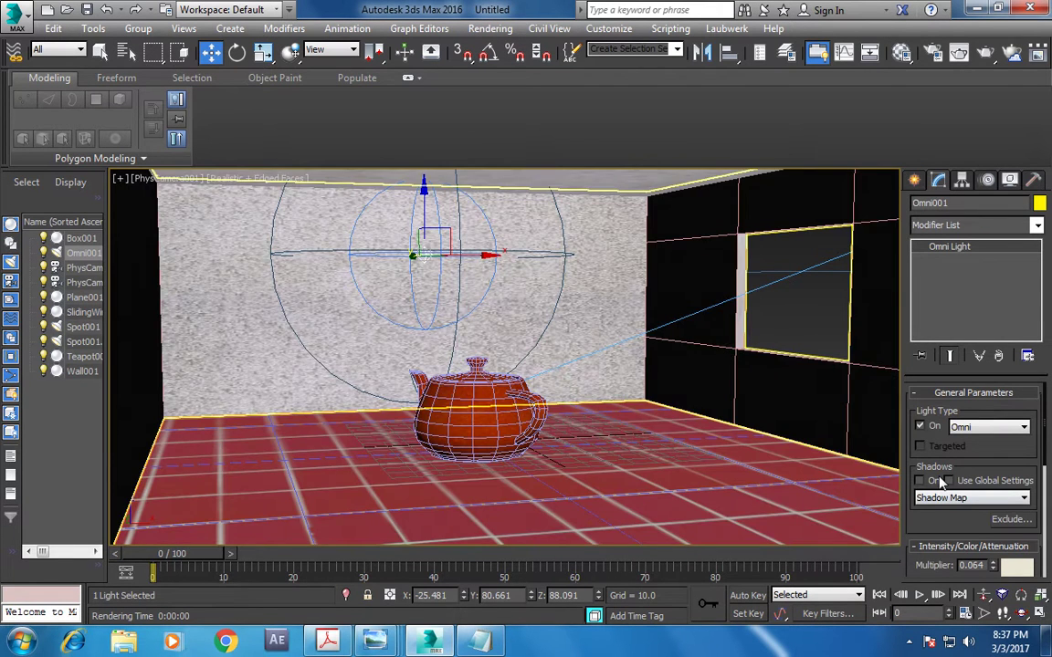
pyautogui.click(940, 481)
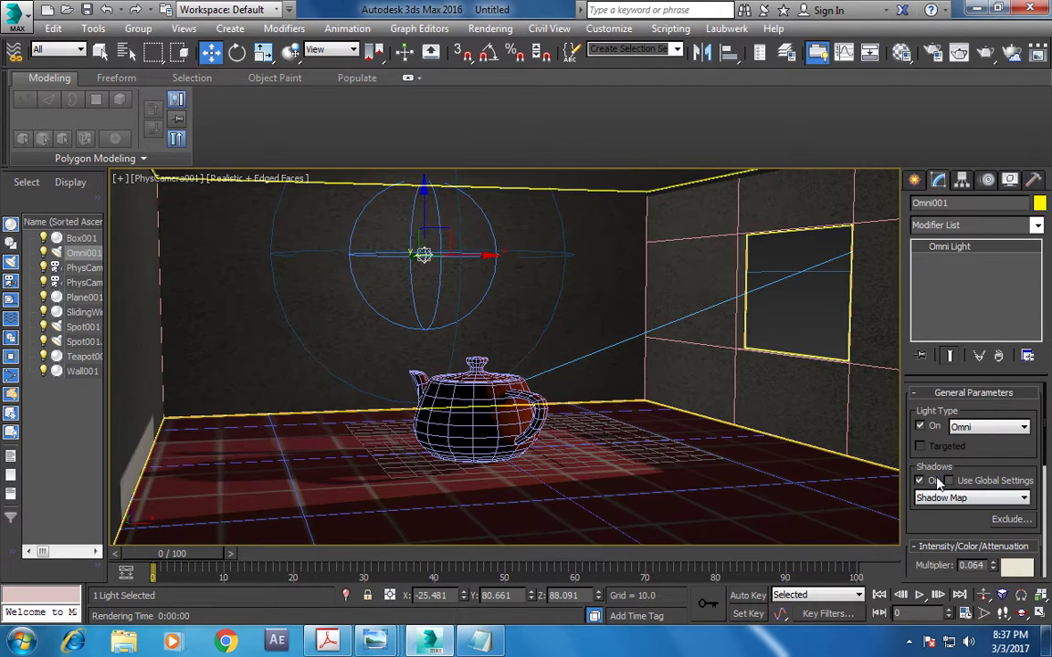
pyautogui.click(938, 483)
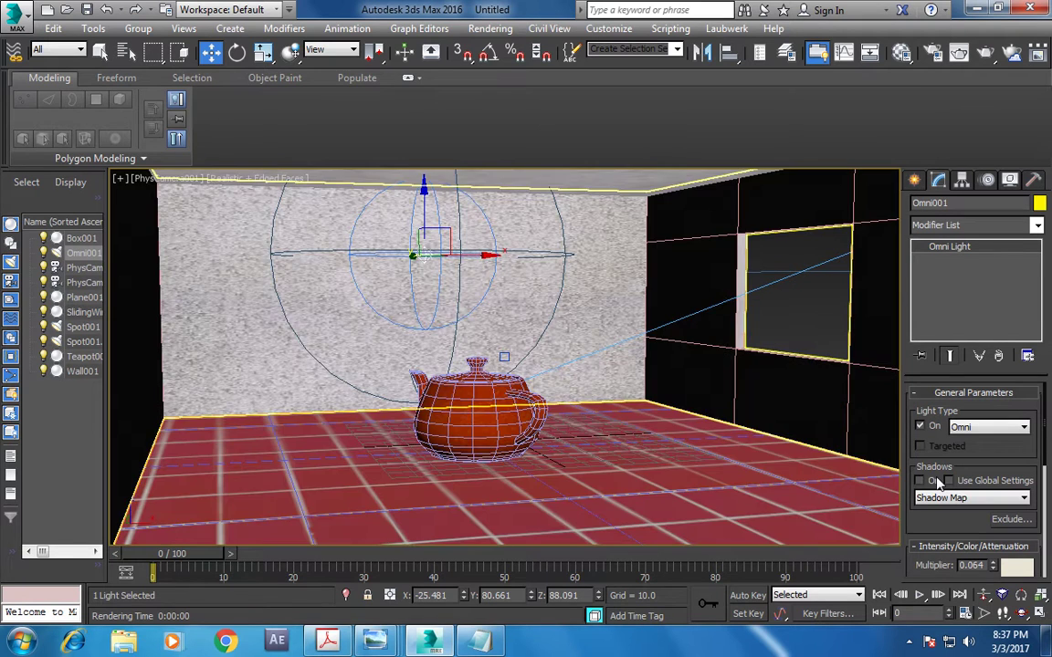
pyautogui.click(938, 483)
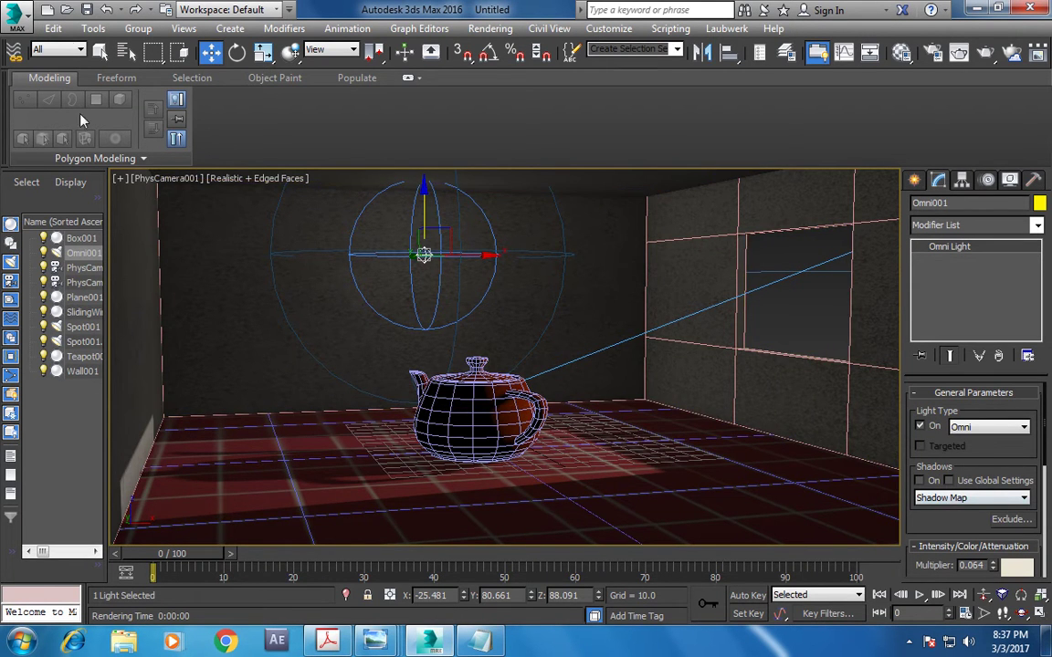
# - Select Spot001 from the scene list, expand Advanced Effects, and start assigning a projector map
pyautogui.click(132, 57)
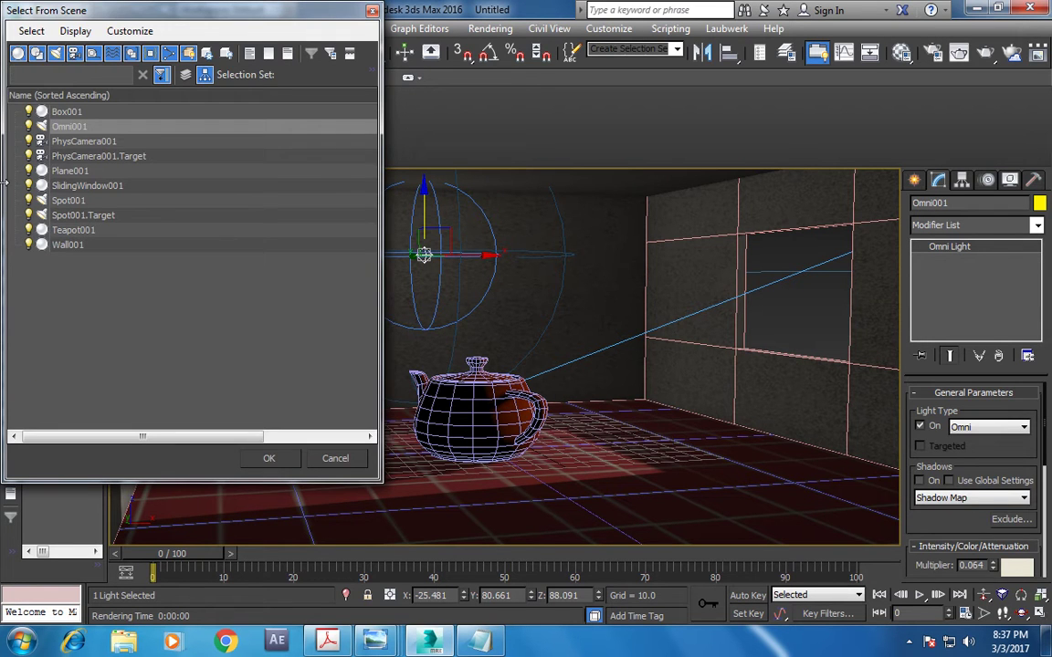
pyautogui.doubleClick(66, 183)
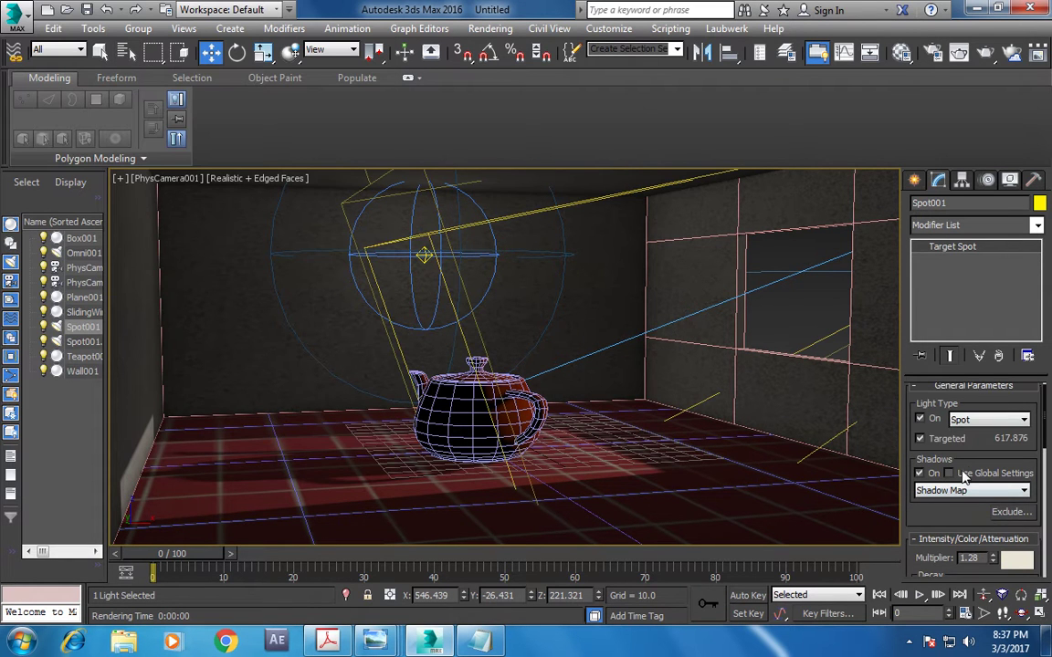
pyautogui.scroll(-3, 954, 411)
pyautogui.scroll(-3, 991, 403)
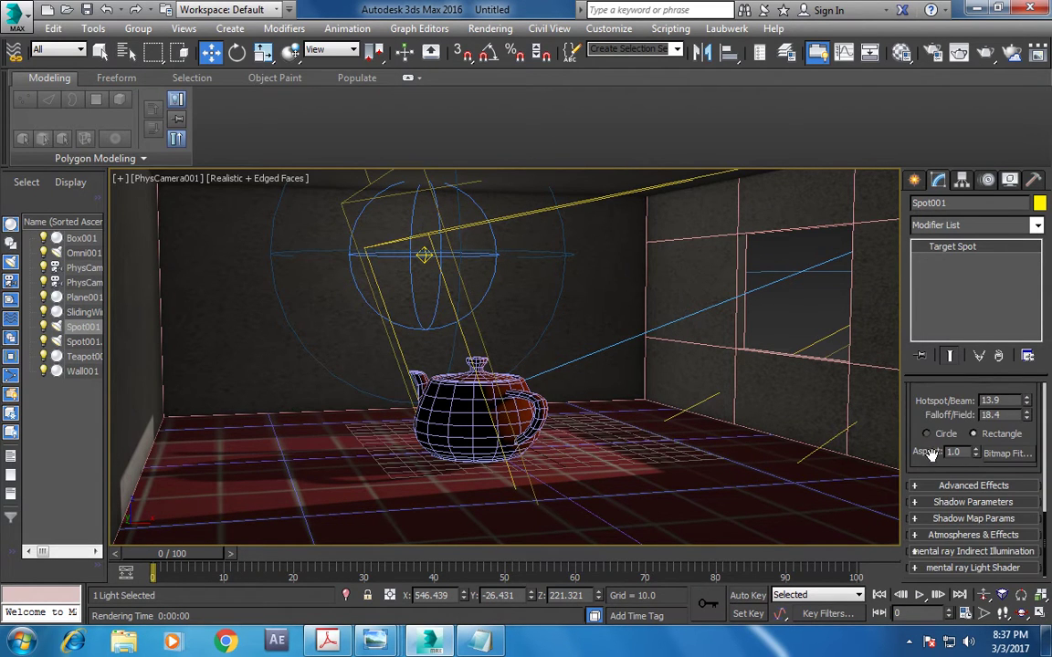
pyautogui.click(961, 491)
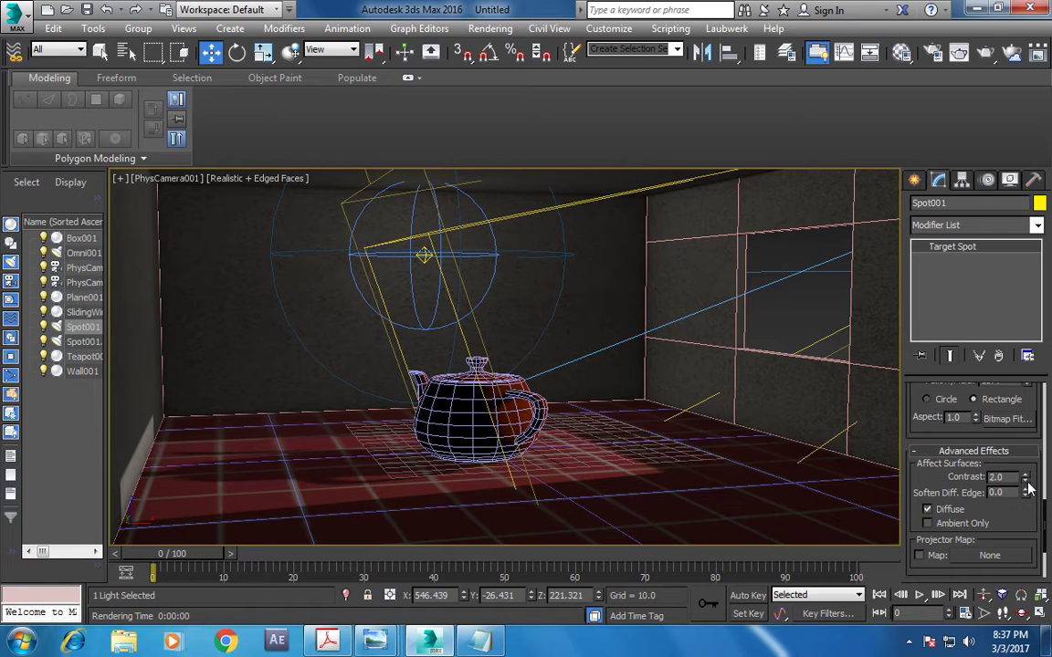
pyautogui.scroll(-3, 1018, 439)
pyautogui.click(1004, 469)
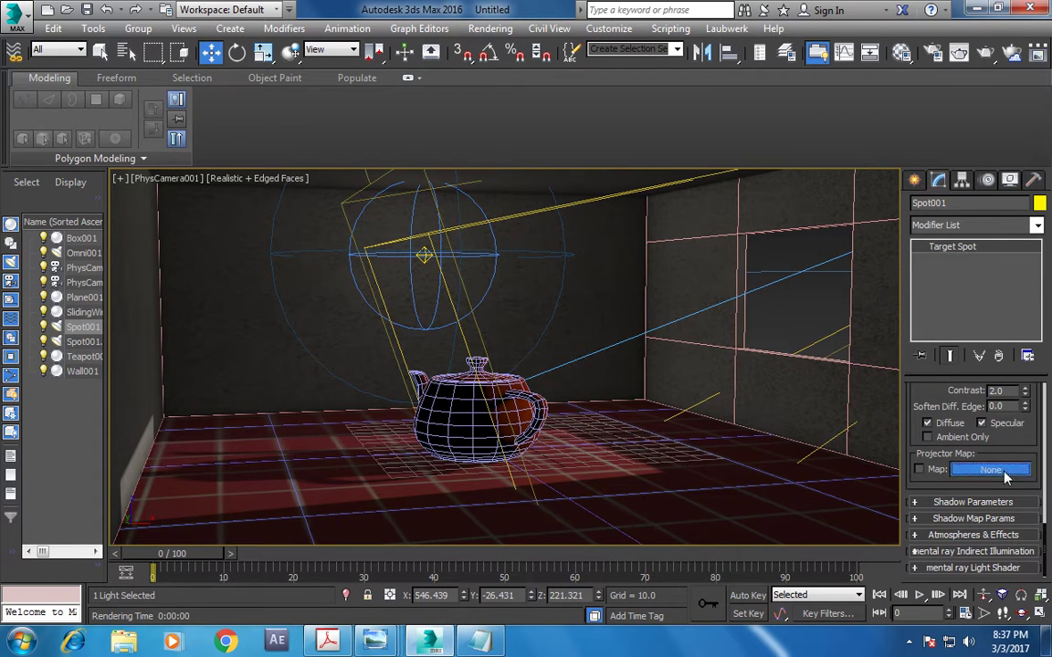
# - Choose a Bitmap projector map and browse from the Texture lib folder to Desktop > grass
pyautogui.doubleClick(394, 133)
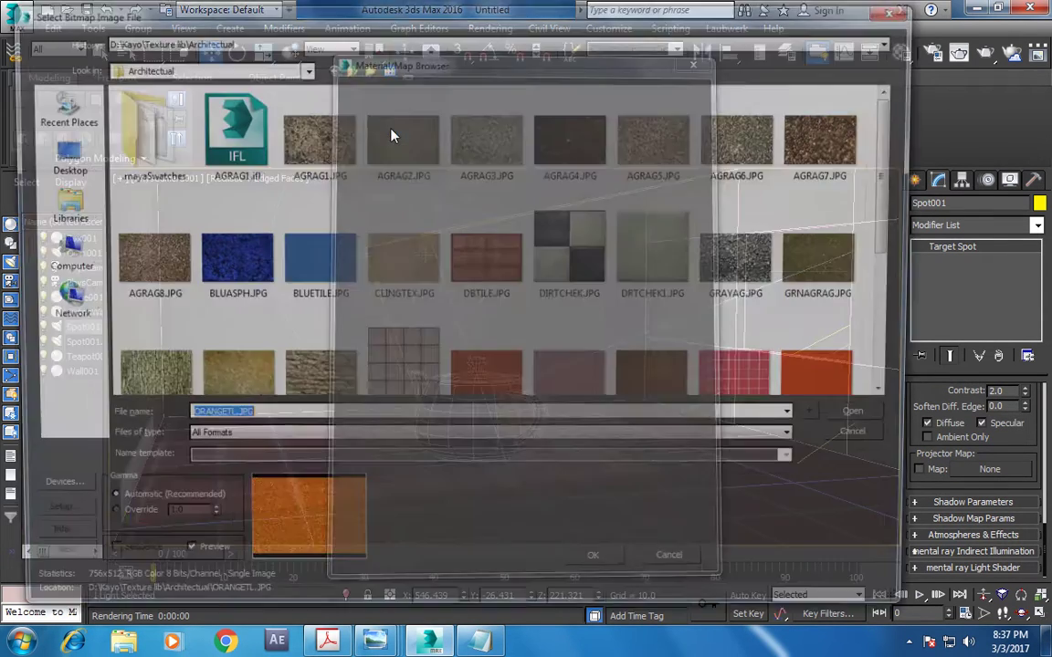
pyautogui.click(639, 247)
pyautogui.scroll(-2, 566, 229)
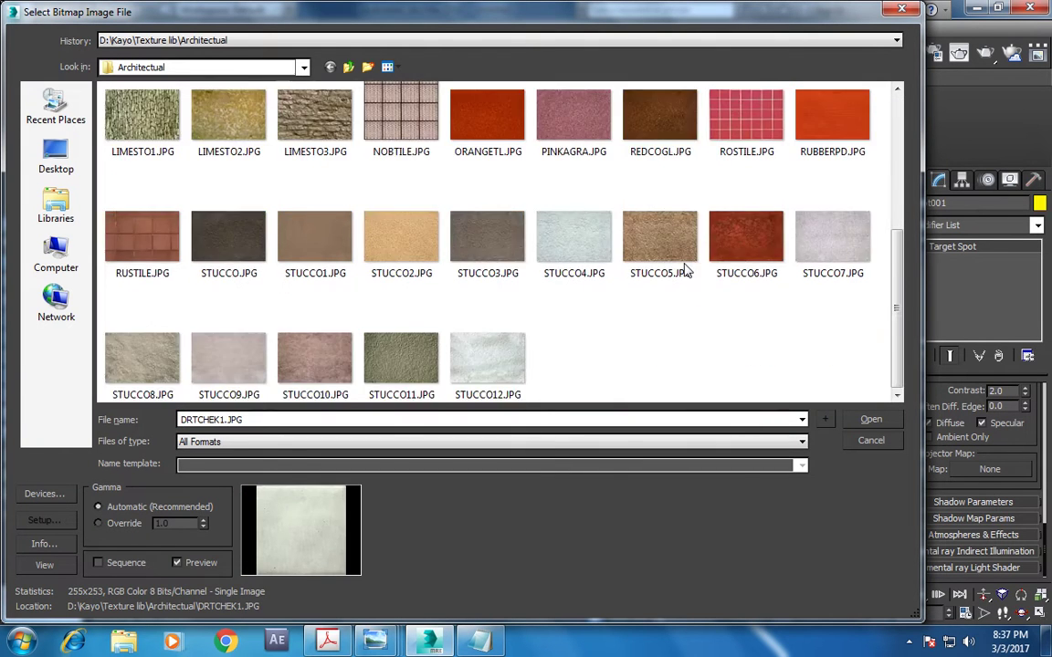
pyautogui.scroll(1, 457, 137)
pyautogui.click(348, 68)
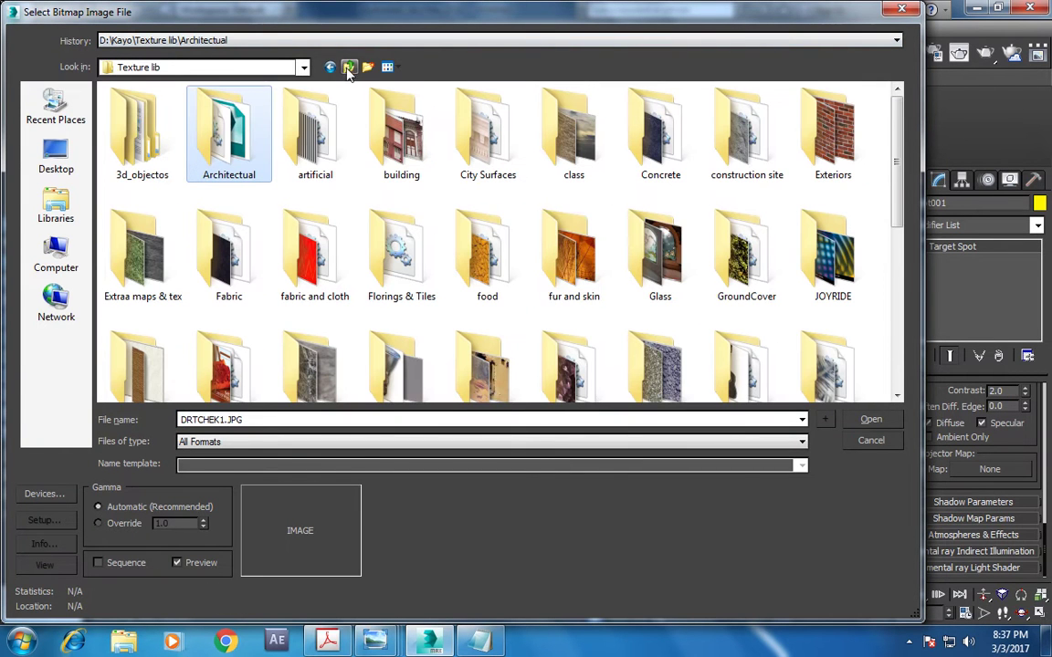
pyautogui.click(348, 69)
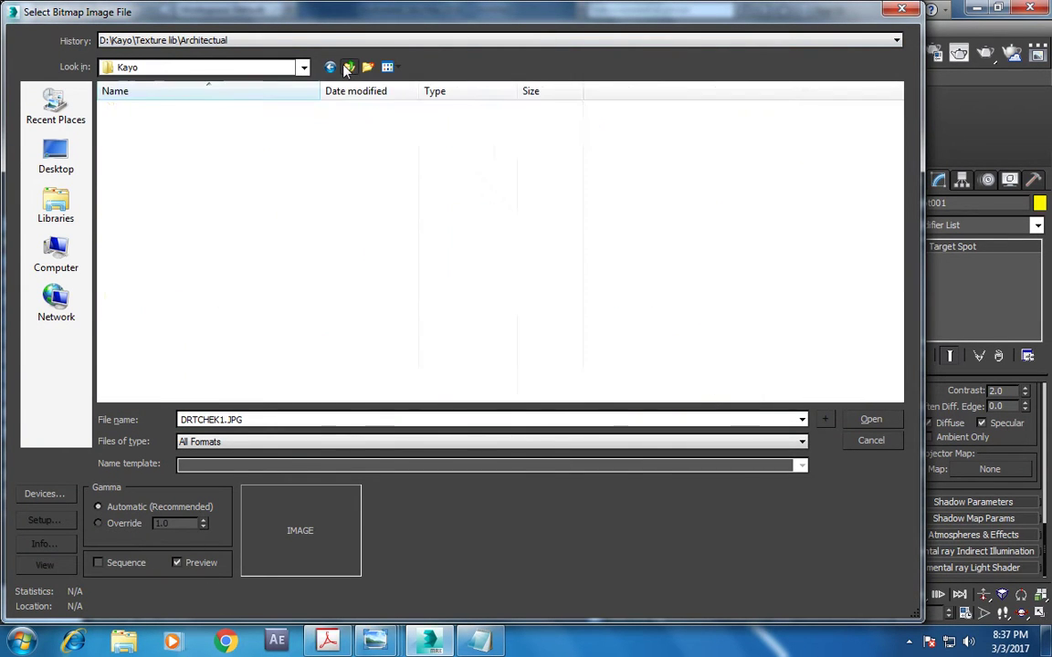
pyautogui.click(145, 266)
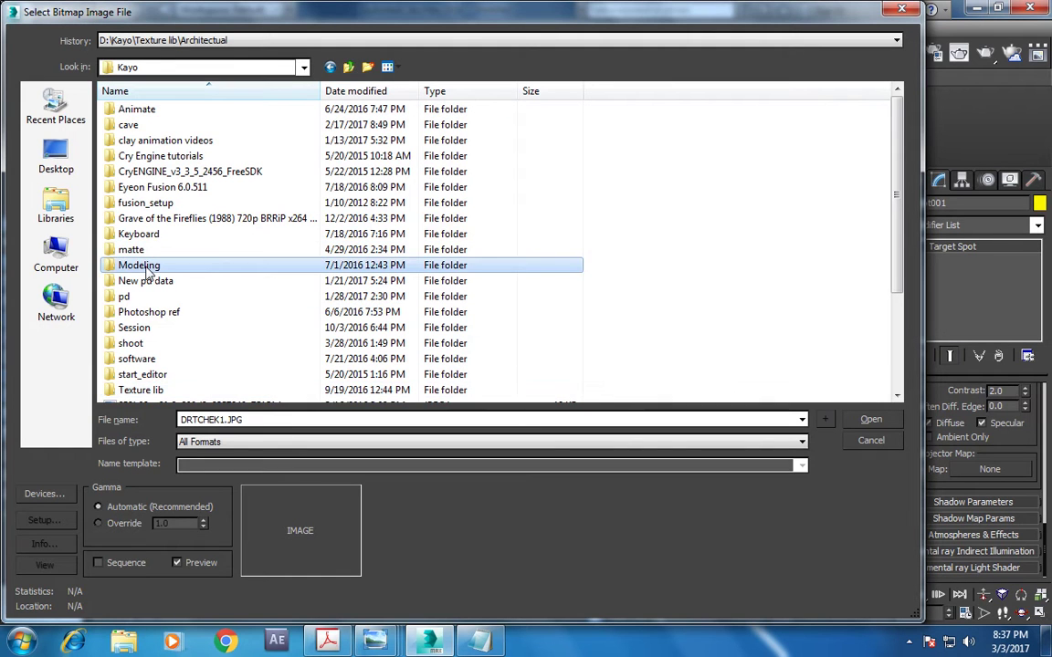
pyautogui.press('Up')
pyautogui.press('Up')
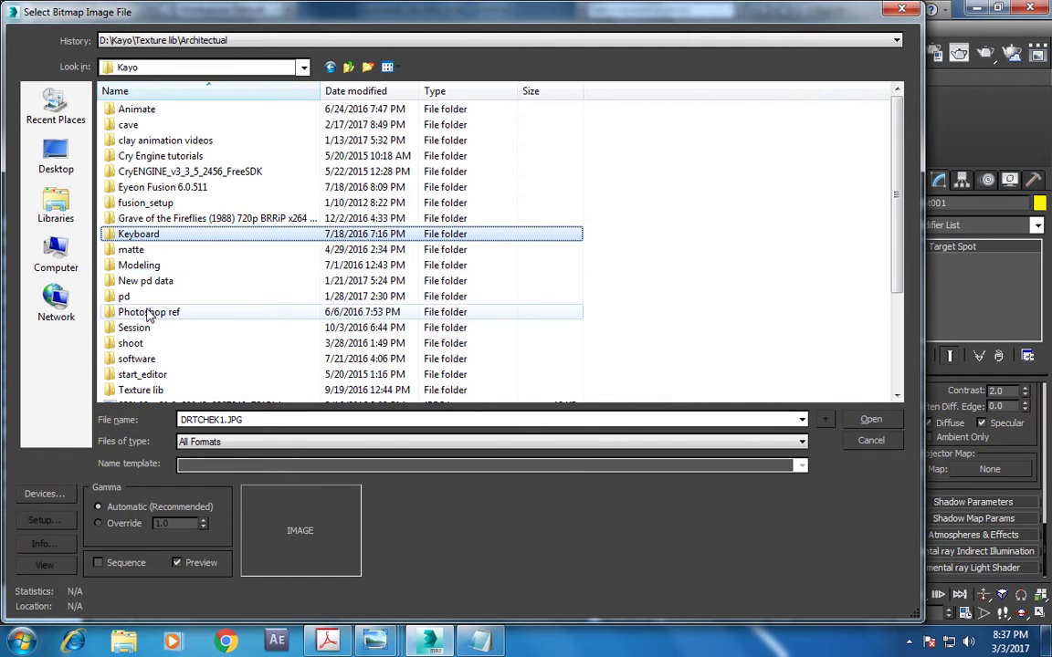
pyautogui.press('Up')
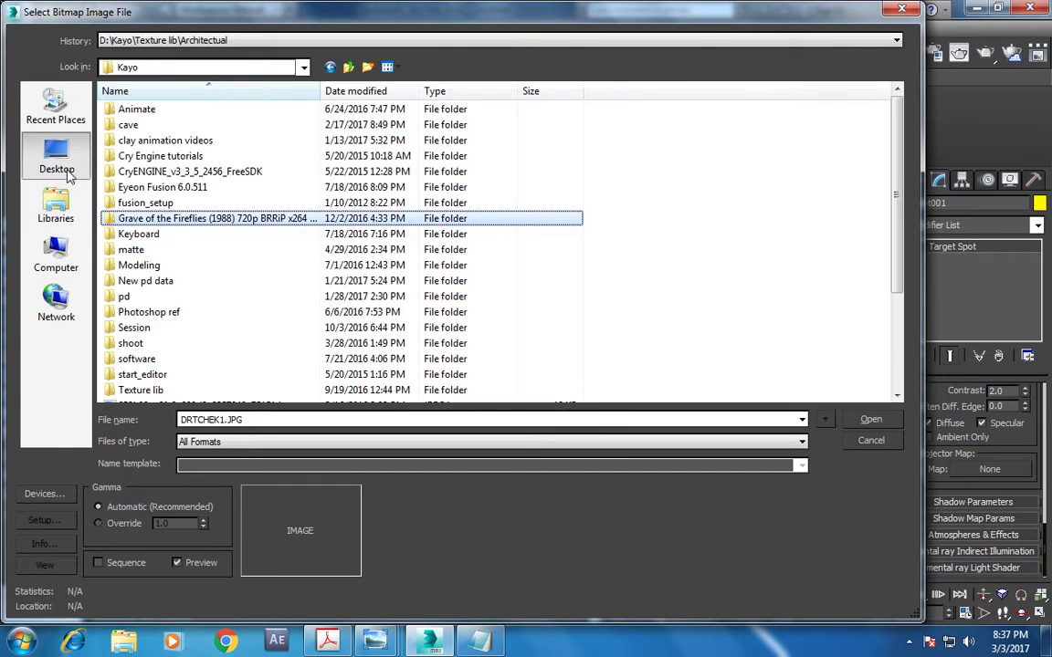
pyautogui.click(69, 176)
pyautogui.doubleClick(575, 142)
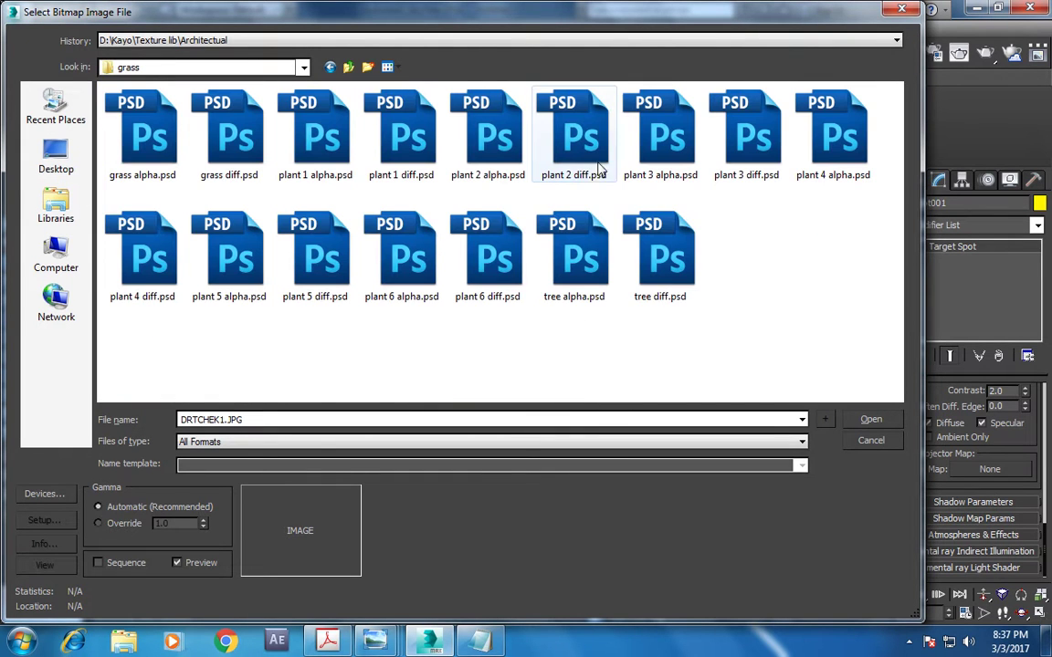
# - Preview the plant images, then load tree diff.psd with default PSD input options
pyautogui.click(677, 265)
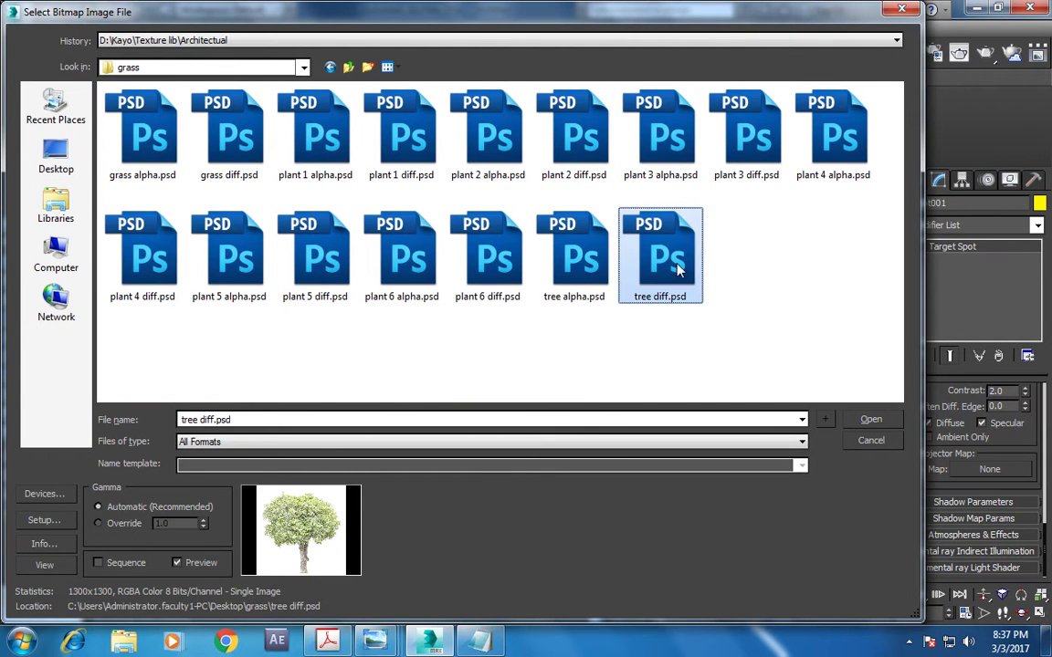
pyautogui.click(593, 259)
pyautogui.click(493, 264)
pyautogui.click(408, 265)
pyautogui.click(263, 263)
pyautogui.click(209, 254)
pyautogui.click(114, 247)
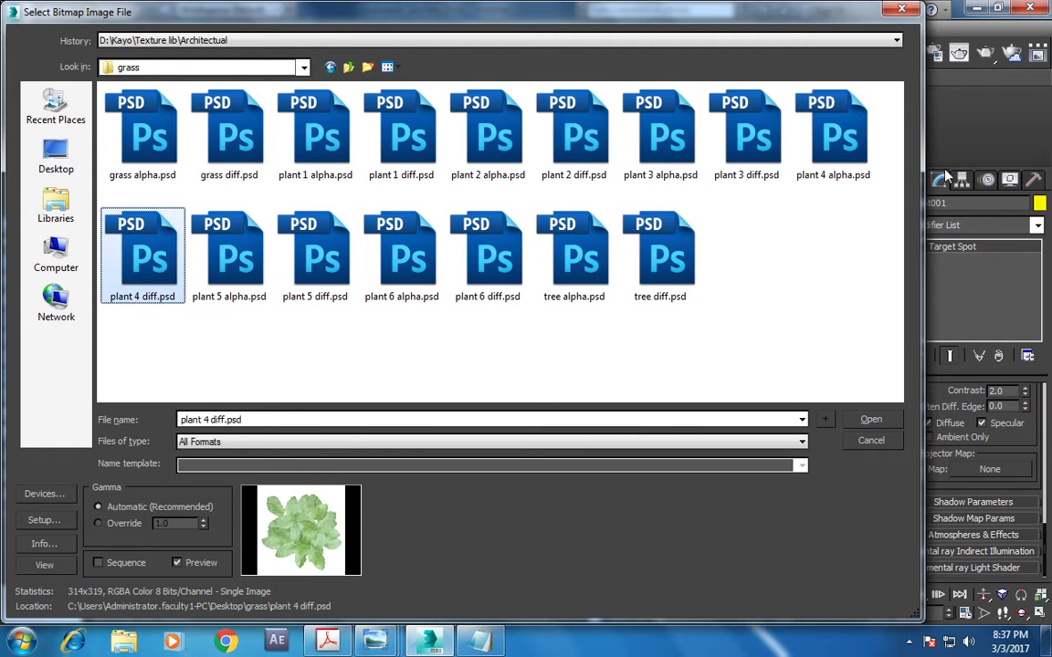
pyautogui.click(827, 137)
pyautogui.click(747, 142)
pyautogui.click(659, 256)
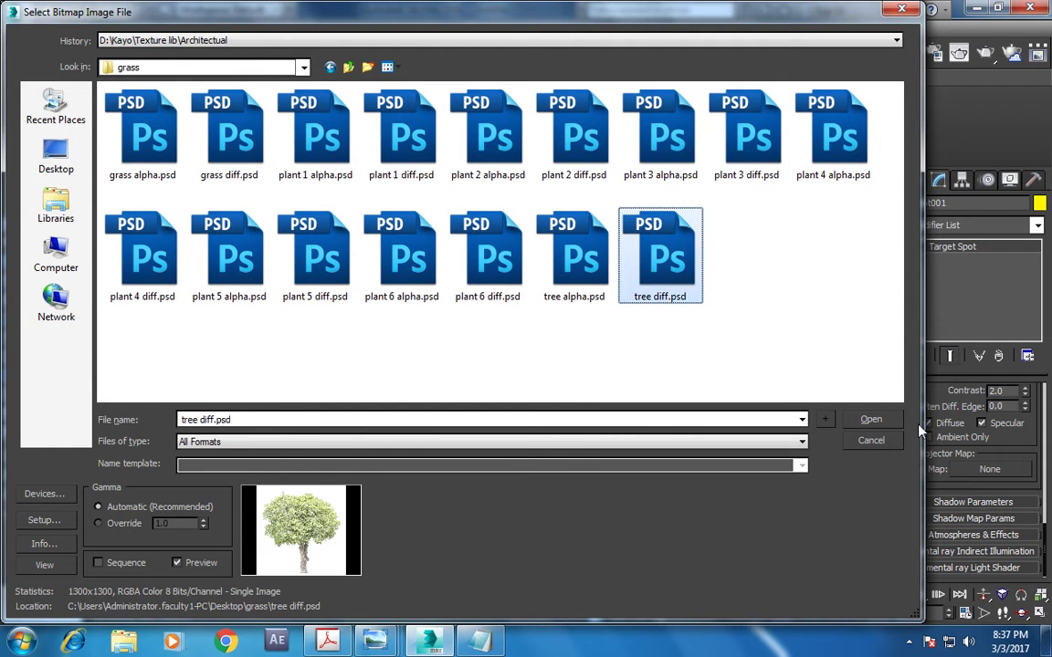
pyautogui.click(871, 420)
pyautogui.click(425, 447)
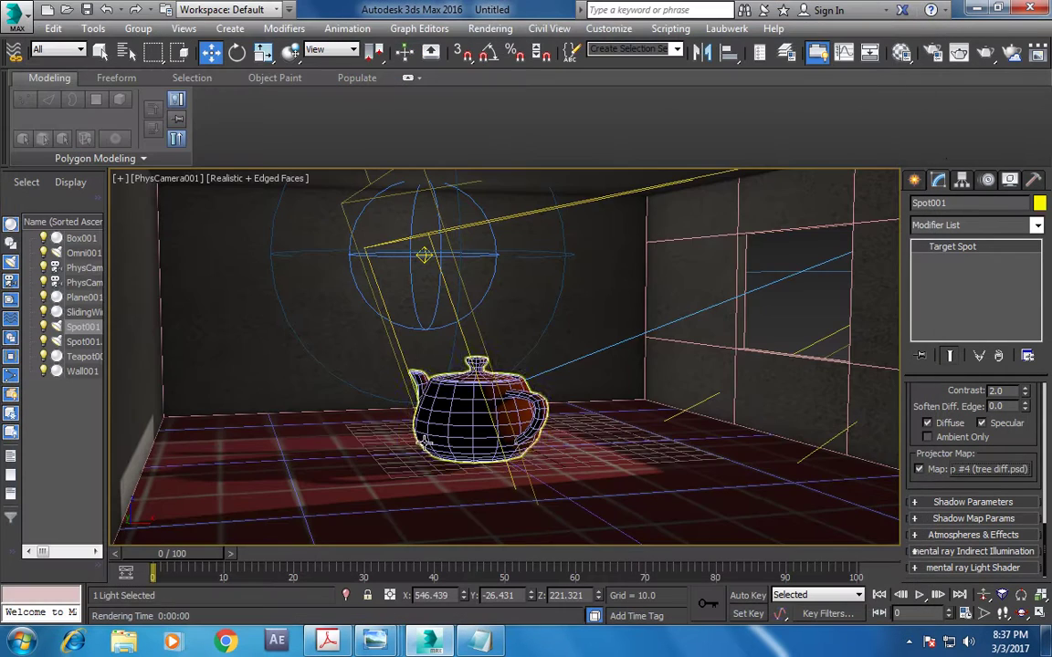
# - Render the camera view, raise Spot001's multiplier from 1.28 to 4.25, and render again
pyautogui.click(982, 53)
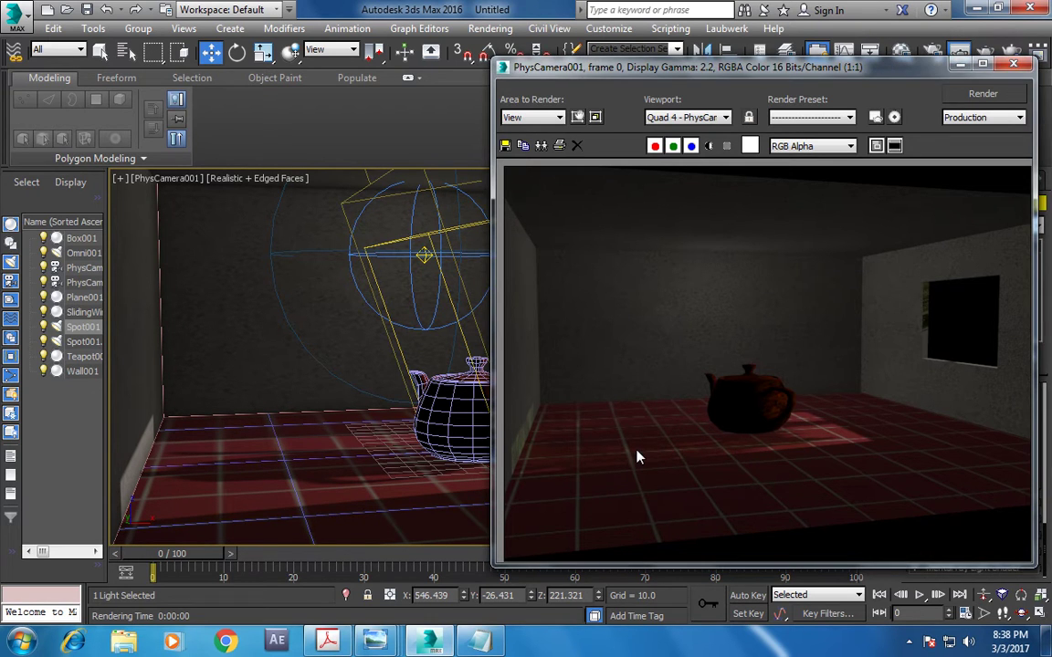
pyautogui.click(1013, 63)
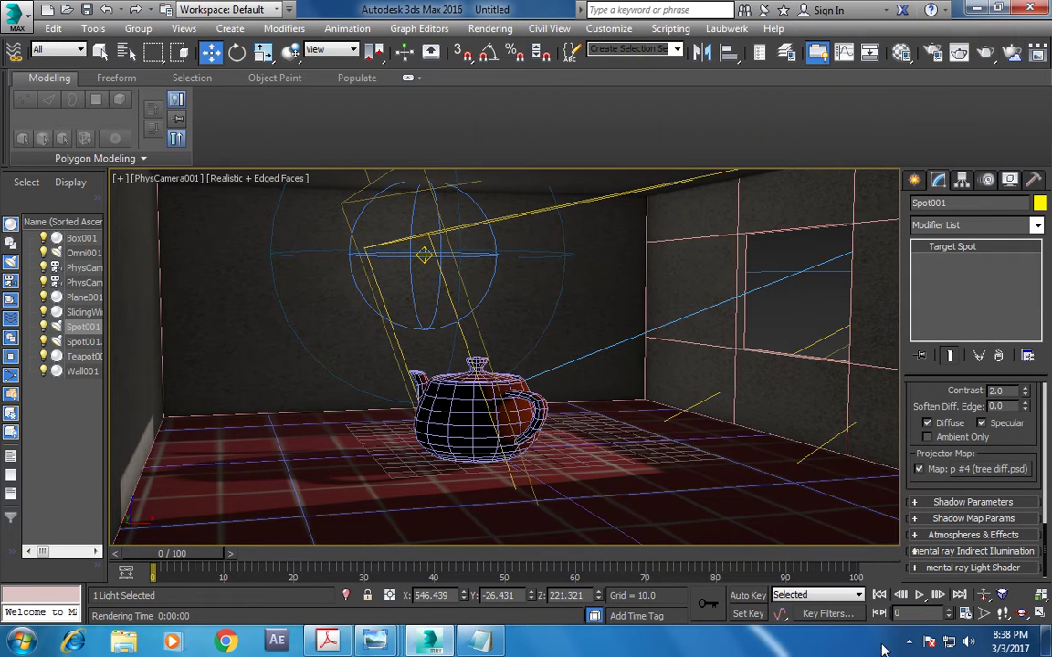
pyautogui.scroll(5, 952, 519)
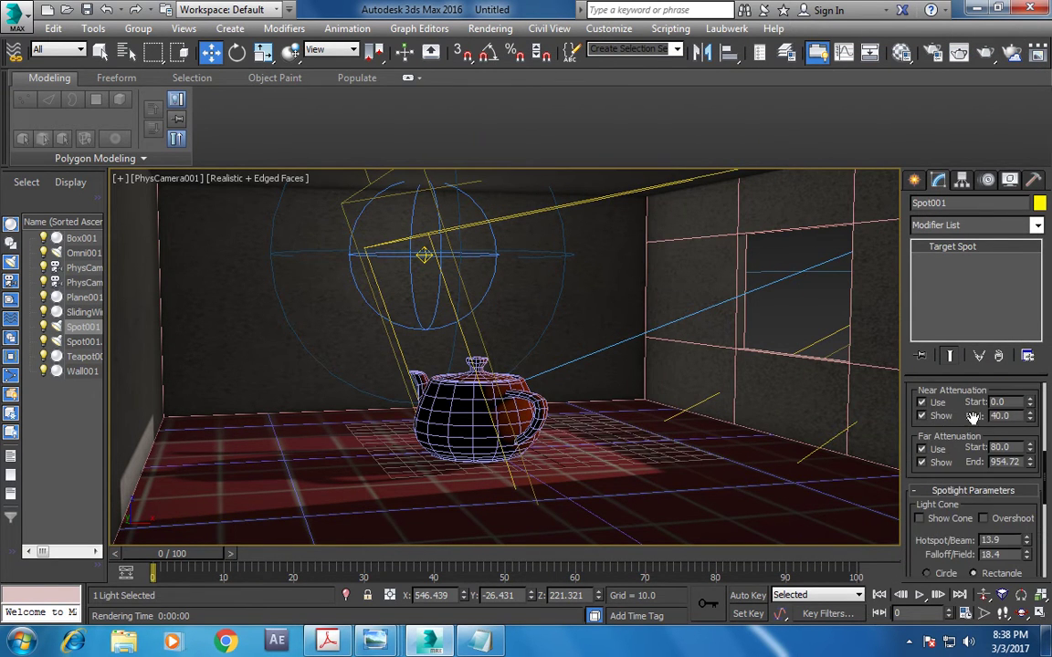
pyautogui.scroll(5, 952, 519)
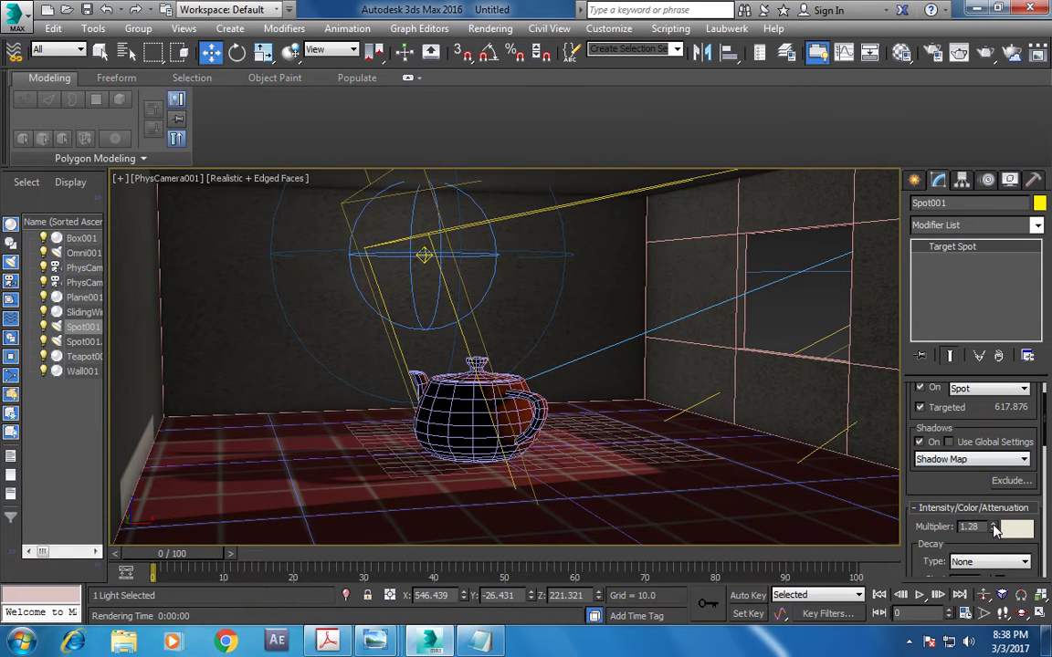
pyautogui.moveTo(994, 527); pyautogui.dragTo(994, 466)
pyautogui.click(987, 52)
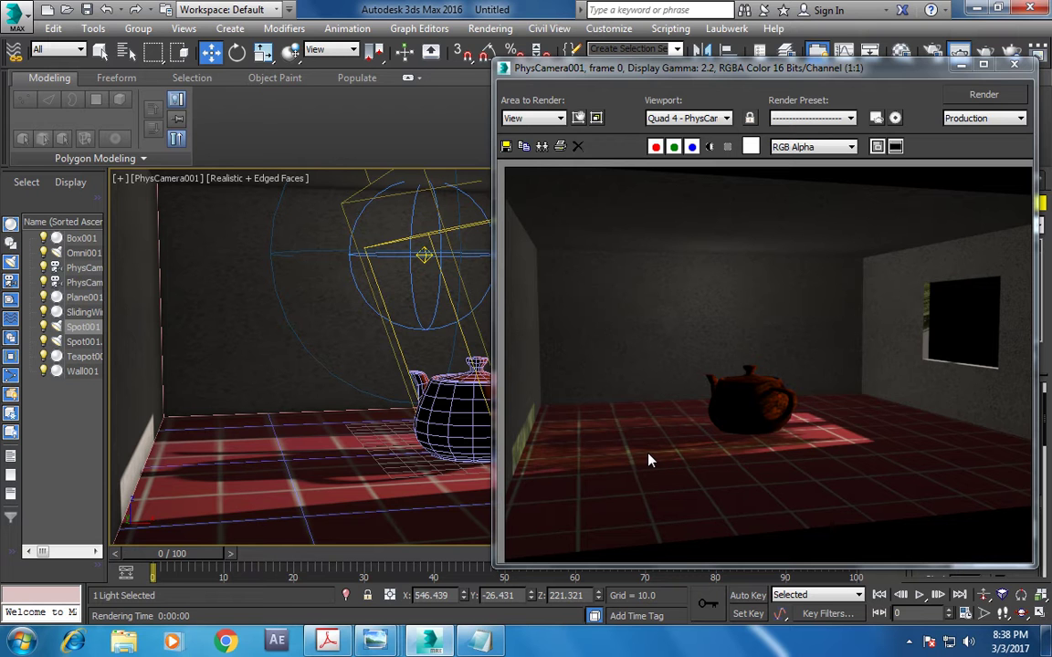
# - Clear Spot001's projector map to None and re-render to see the plain light patch
pyautogui.click(961, 65)
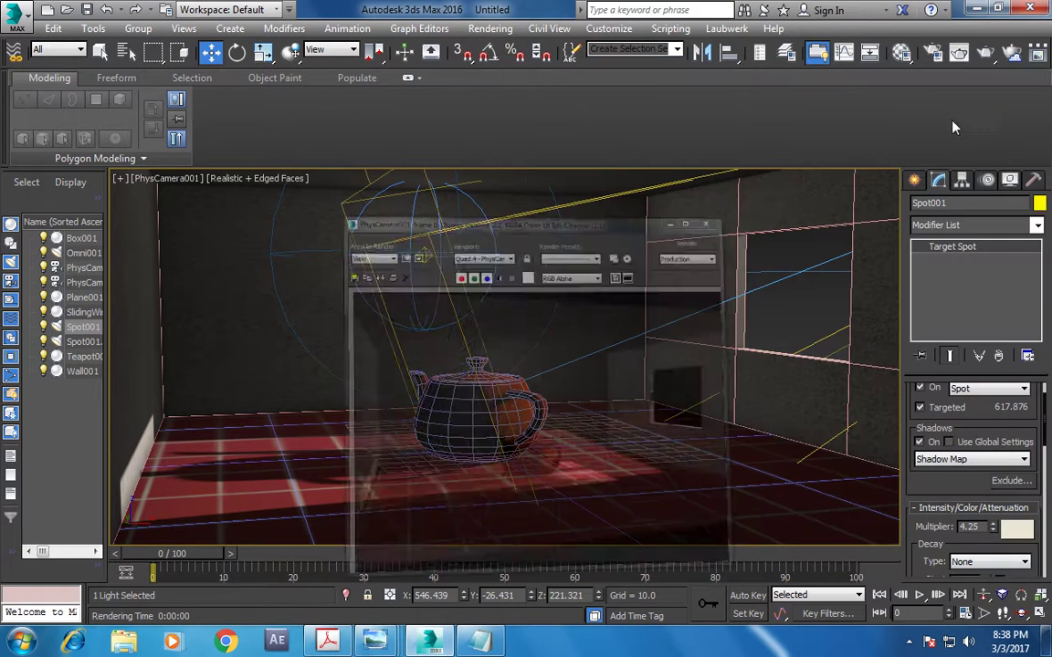
pyautogui.scroll(-10, 968, 411)
pyautogui.rightClick(1000, 468)
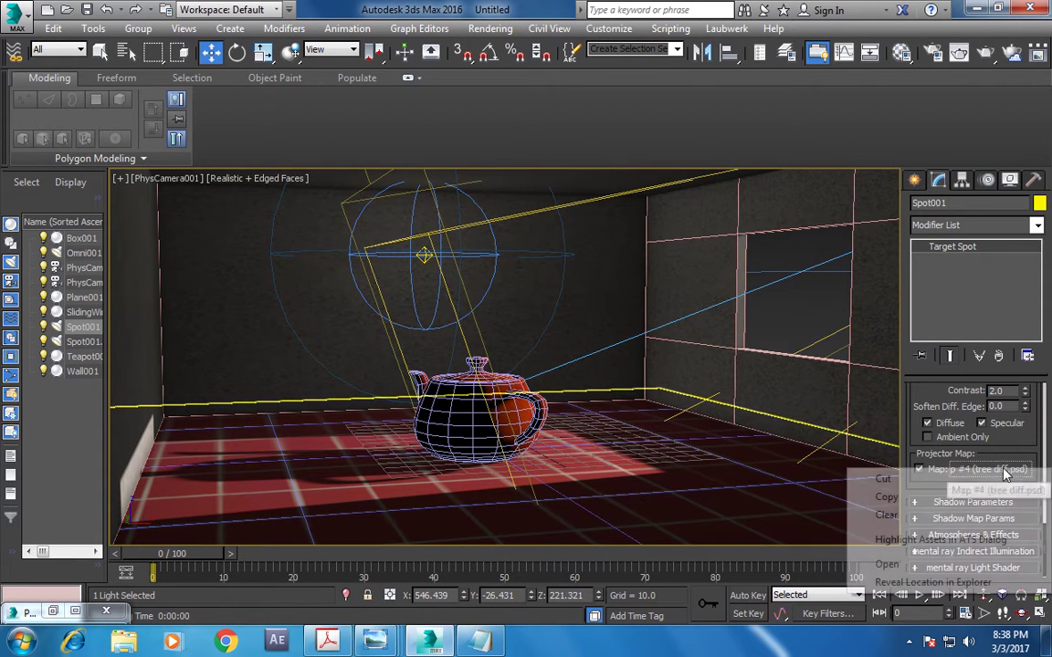
pyautogui.click(921, 517)
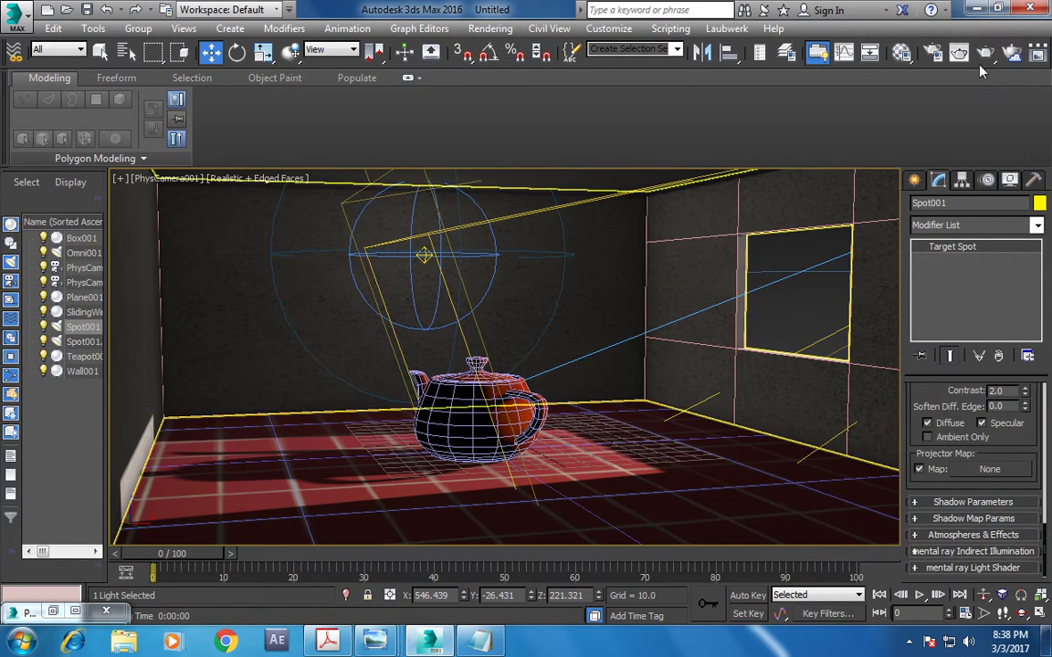
pyautogui.click(985, 52)
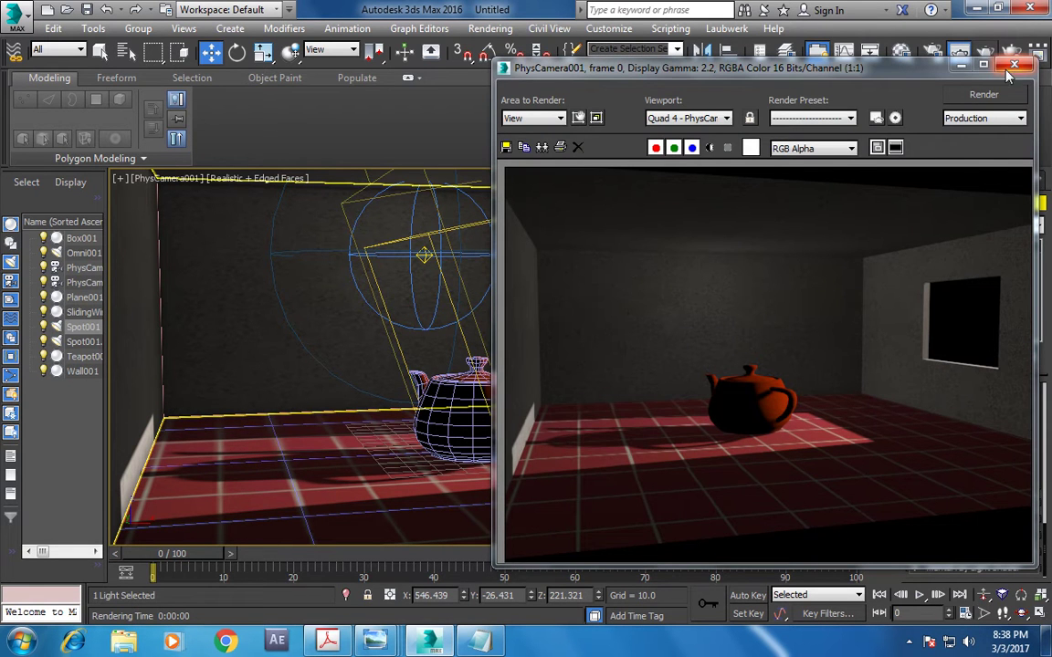
pyautogui.click(1014, 66)
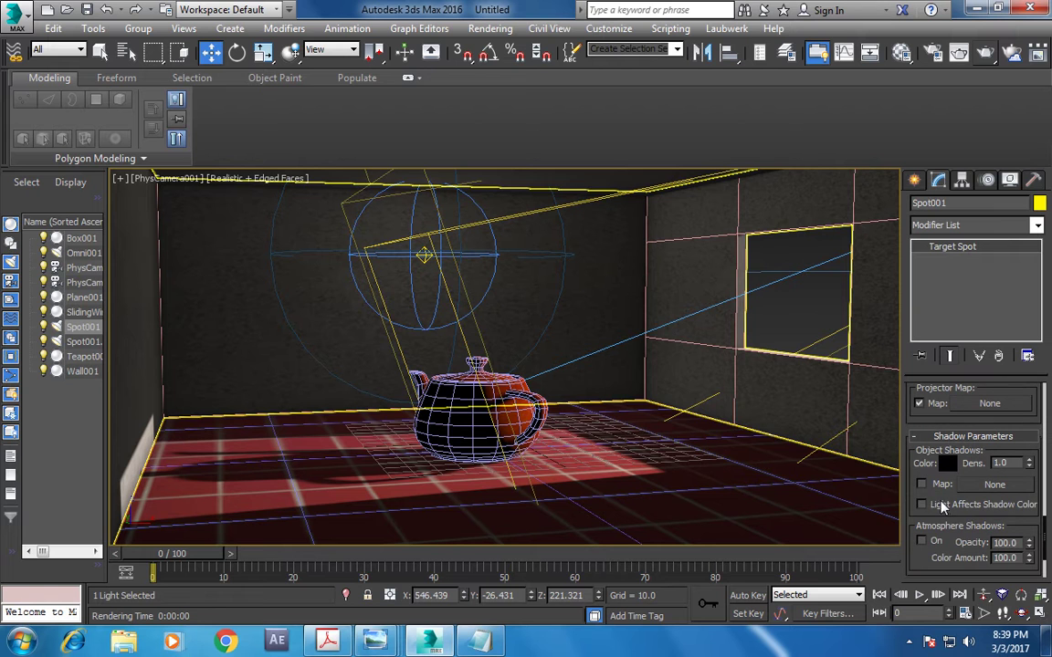
# - Turn on Spot001's shadow Map with the tree diff.psd bitmap and render through PhysCamera001
pyautogui.click(922, 484)
pyautogui.click(994, 485)
pyautogui.doubleClick(354, 130)
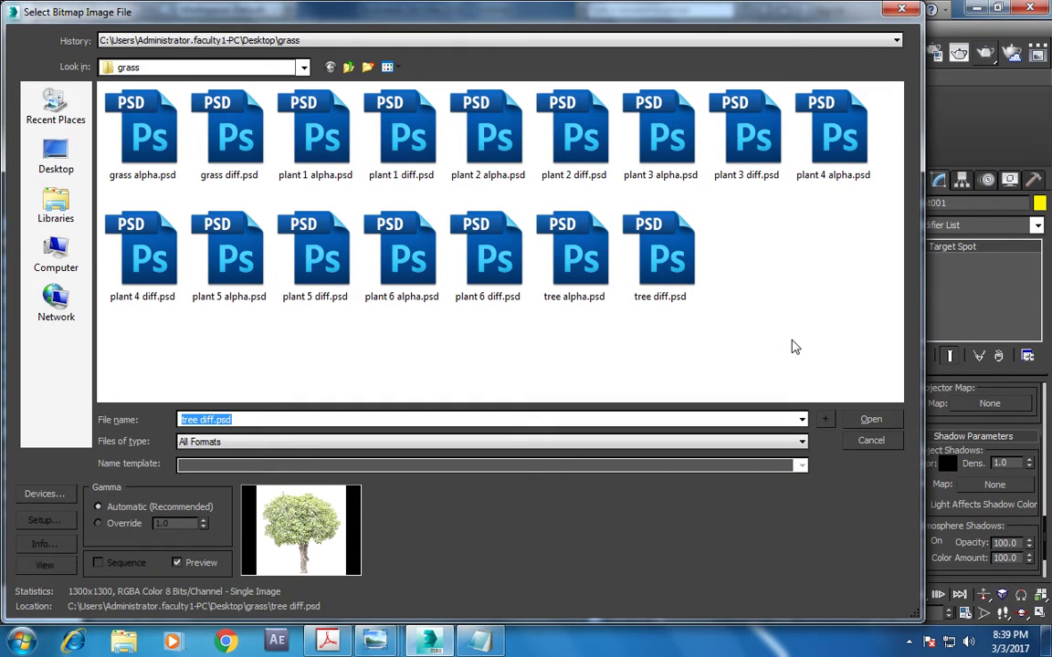
pyautogui.doubleClick(662, 253)
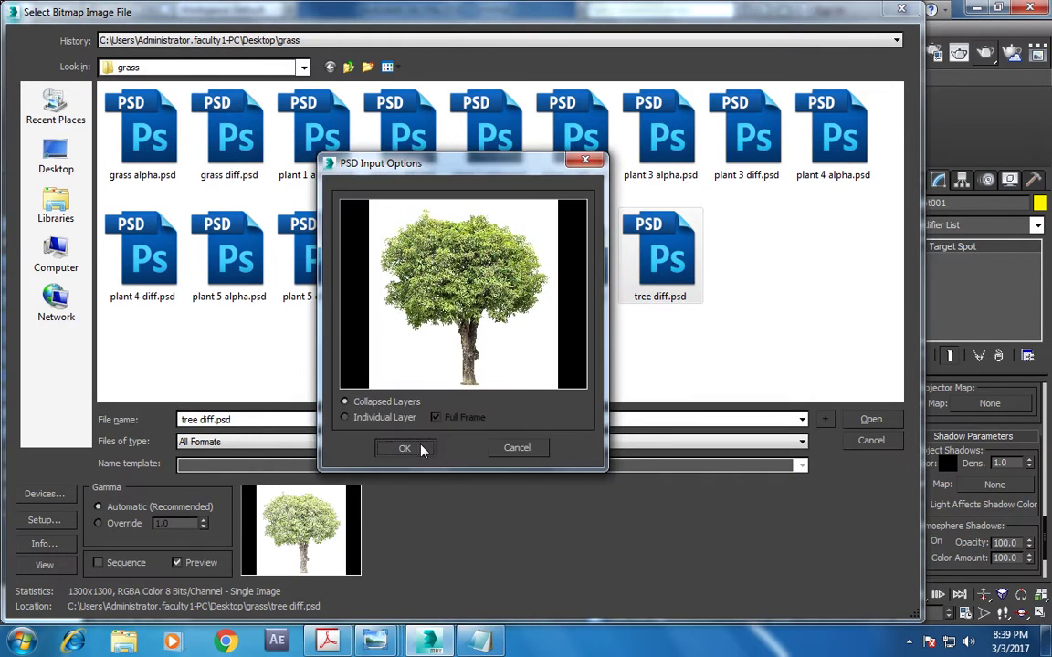
pyautogui.click(405, 449)
pyautogui.click(985, 55)
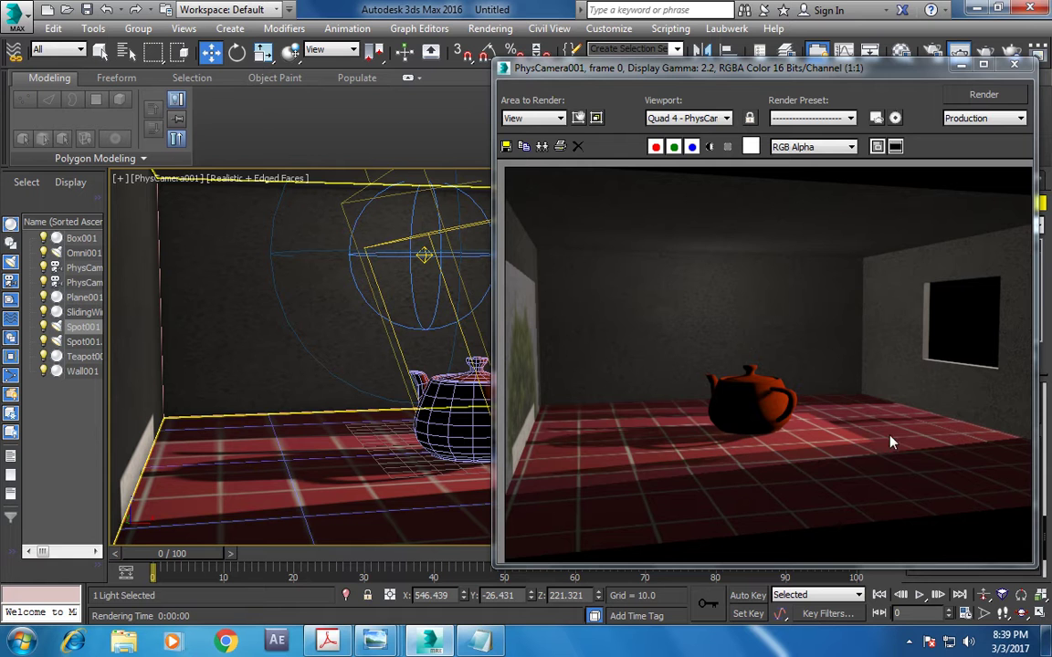
# - Clear the tree image from Spot001's shadow map and render without it
pyautogui.click(1013, 64)
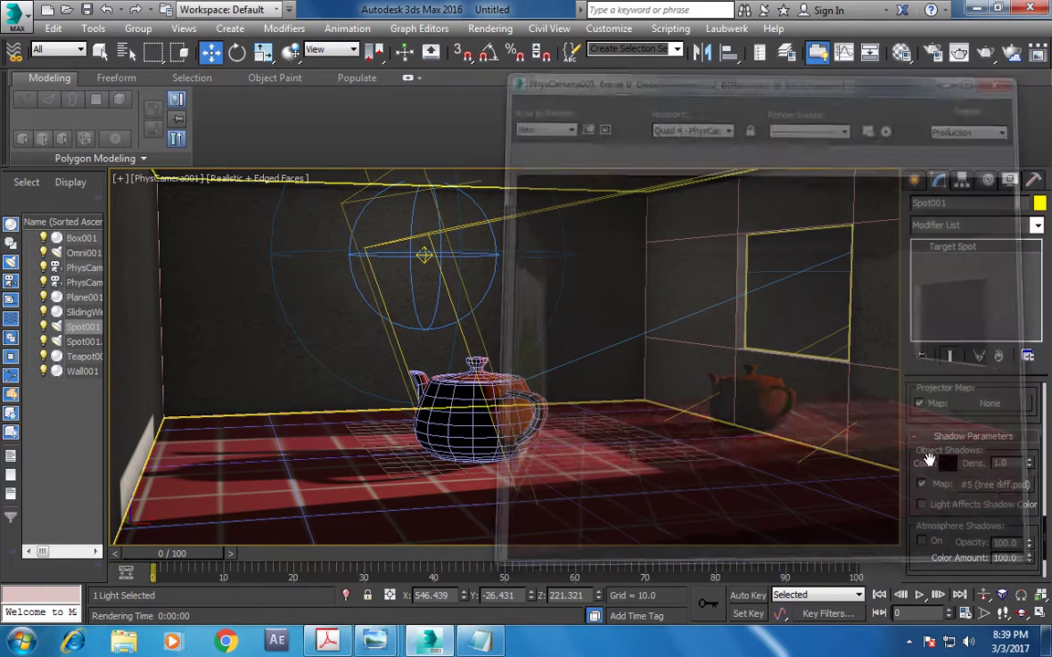
pyautogui.rightClick(998, 494)
pyautogui.click(886, 534)
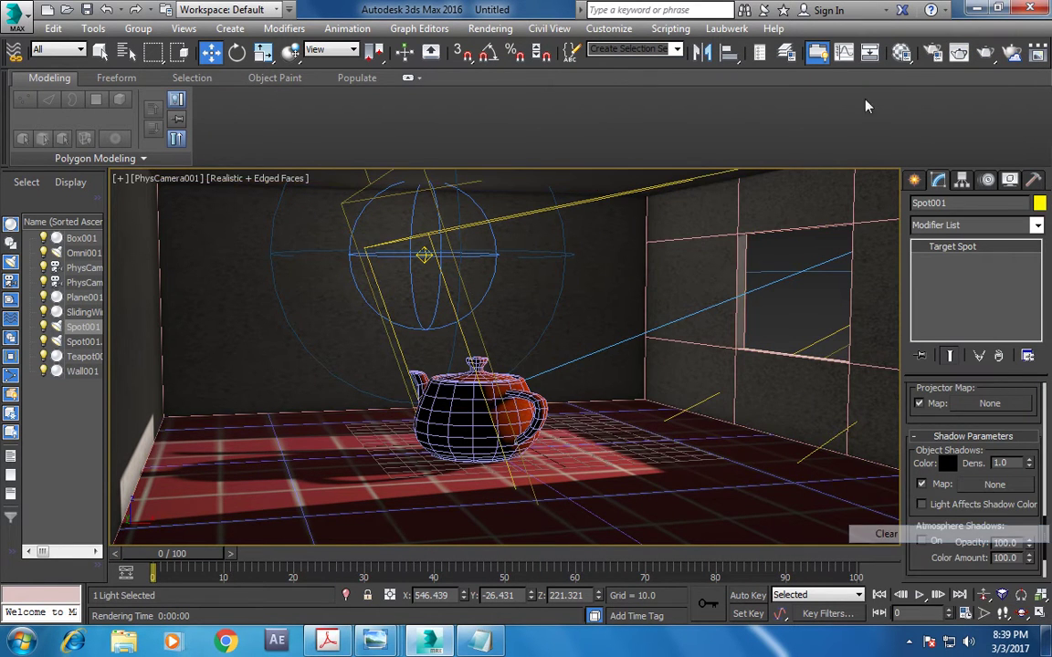
pyautogui.click(980, 53)
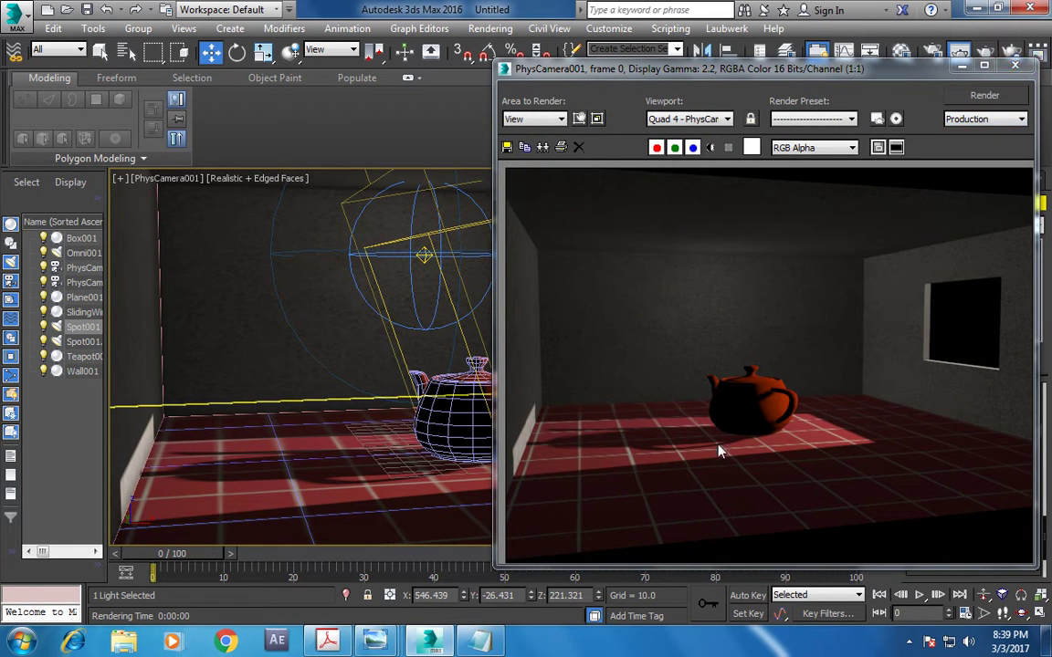
pyautogui.click(959, 52)
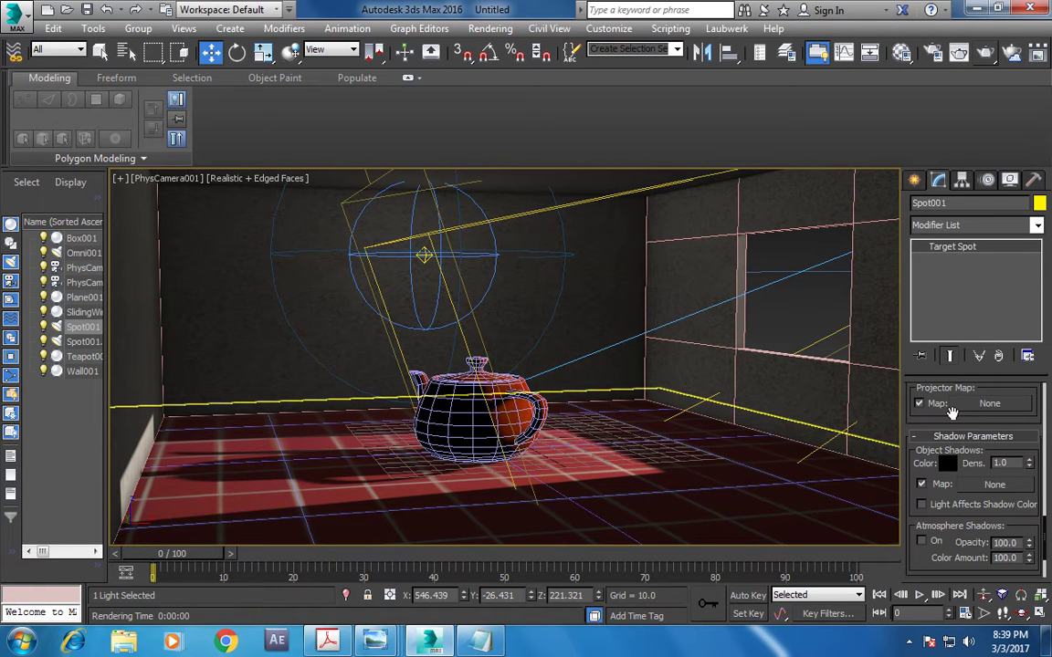
# - Raise the shadow map size in Shadow Map Params from 512 to 553
pyautogui.scroll(-2, 952, 413)
pyautogui.scroll(-2, 949, 438)
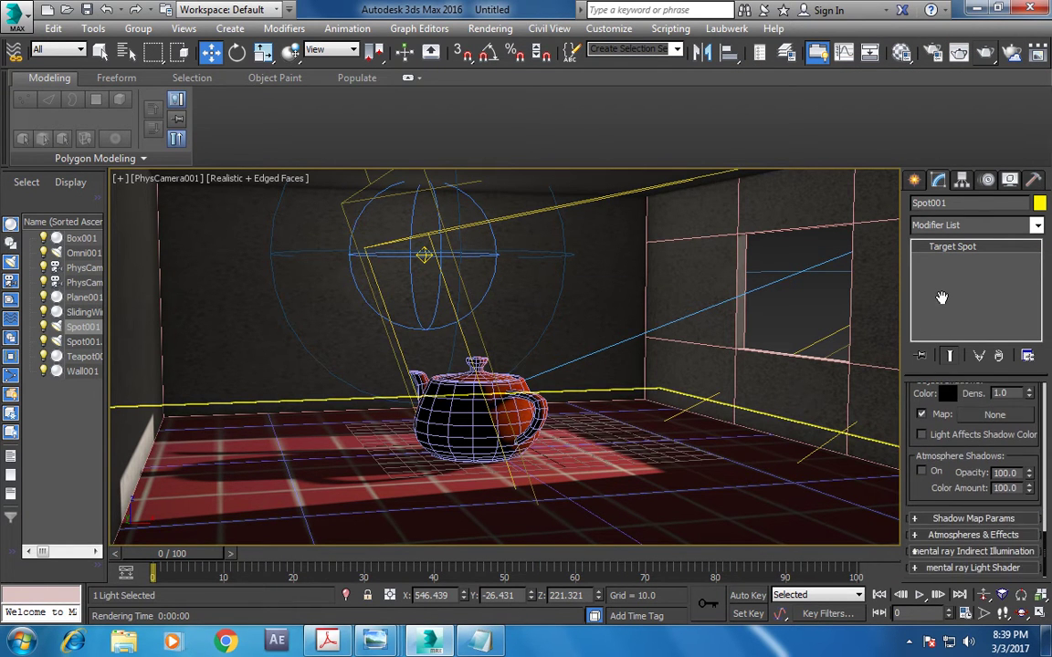
pyautogui.click(969, 519)
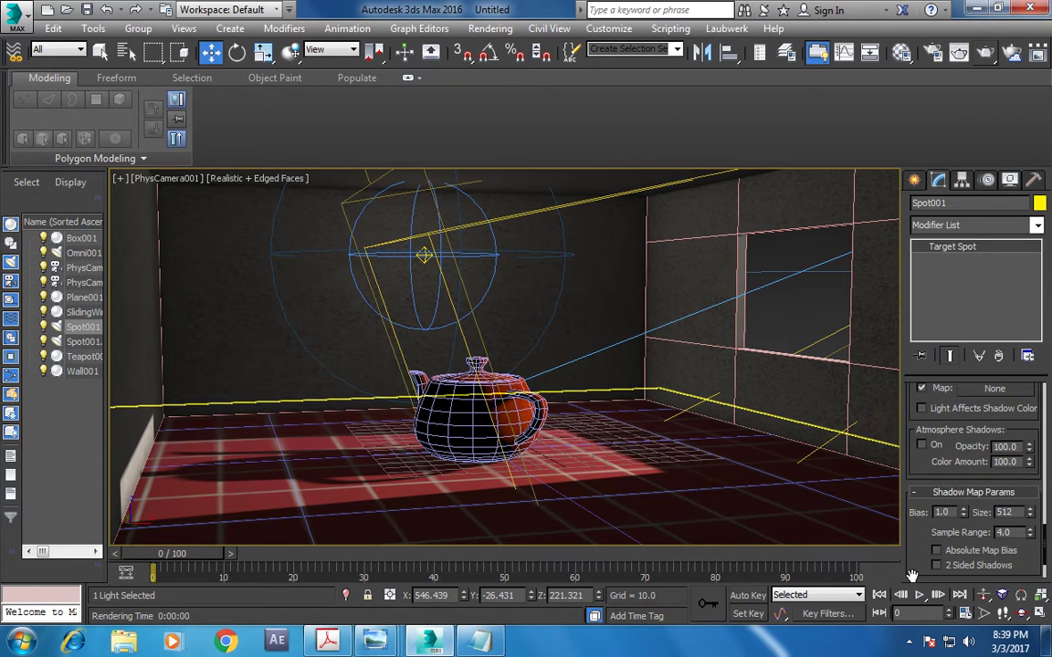
pyautogui.scroll(-2, 1047, 501)
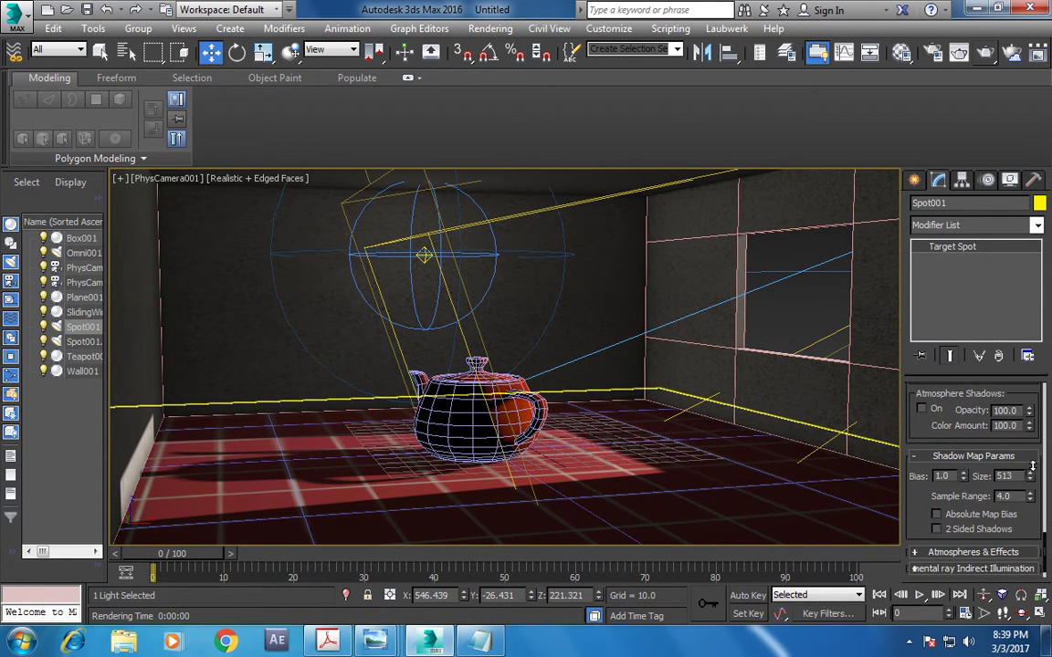
pyautogui.moveTo(1032, 466); pyautogui.dragTo(1031, 453)
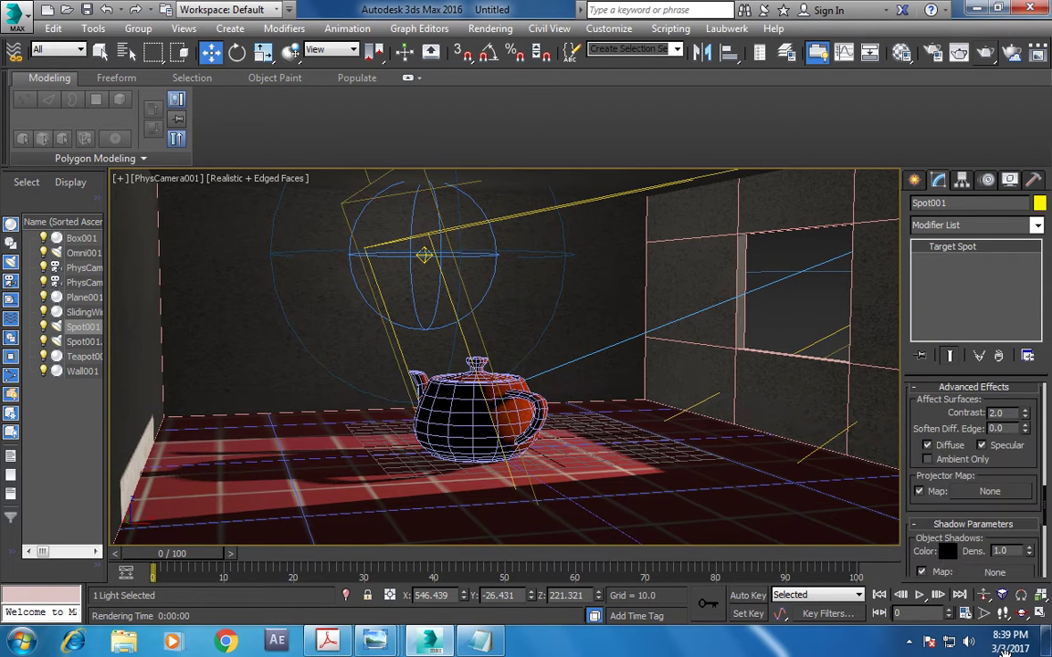
# - Select Spot001 and change its shadow type from Shadow Map to Ray Traced Shadows
pyautogui.click(505, 441)
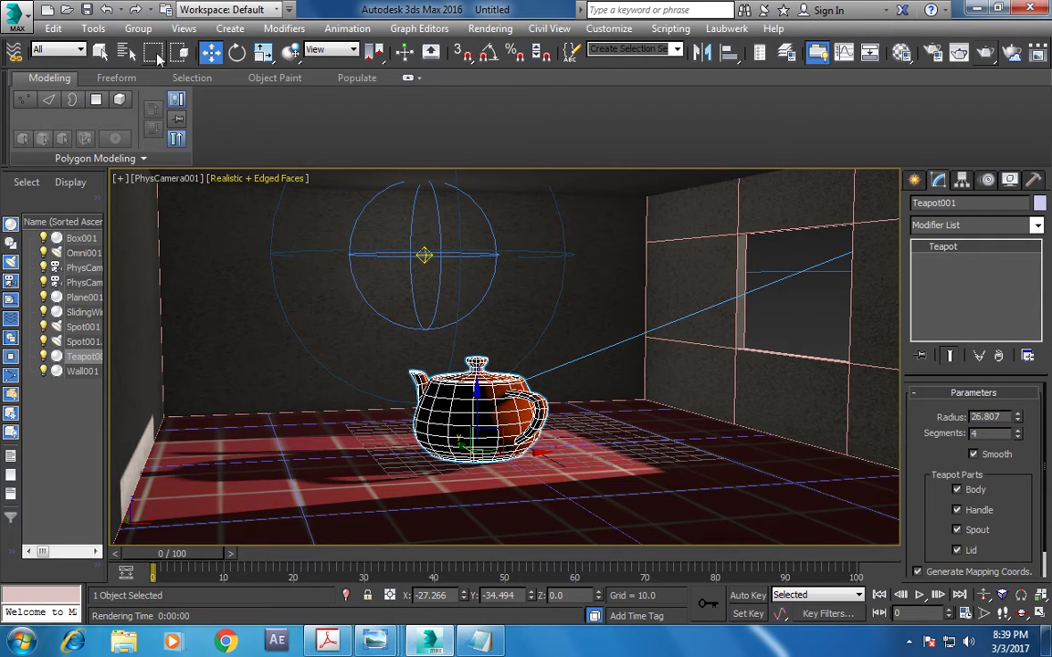
pyautogui.click(72, 372)
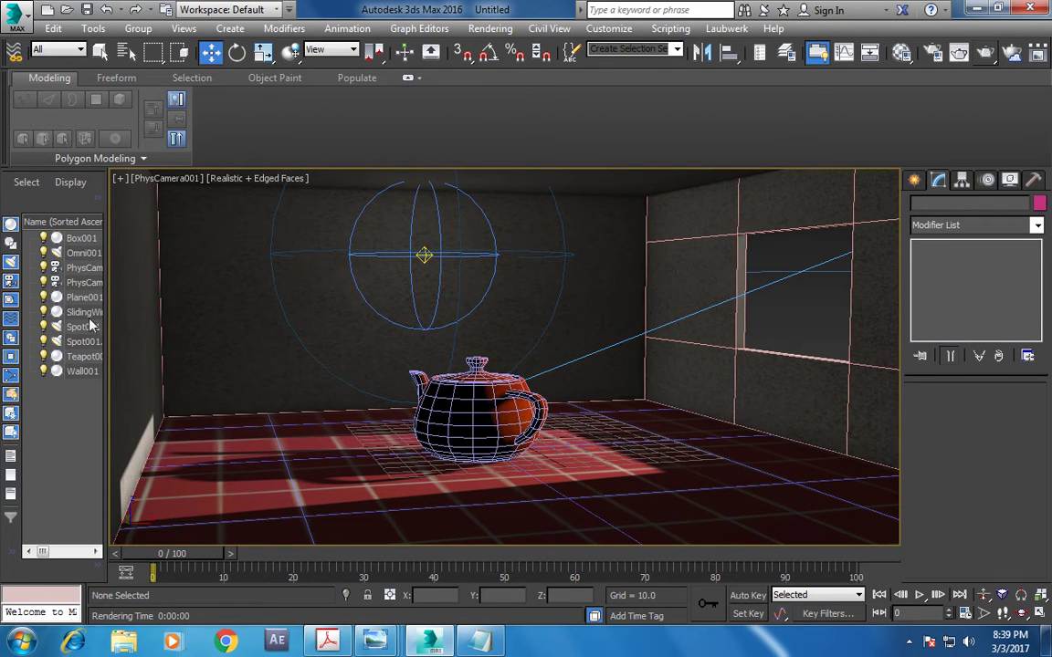
pyautogui.click(82, 328)
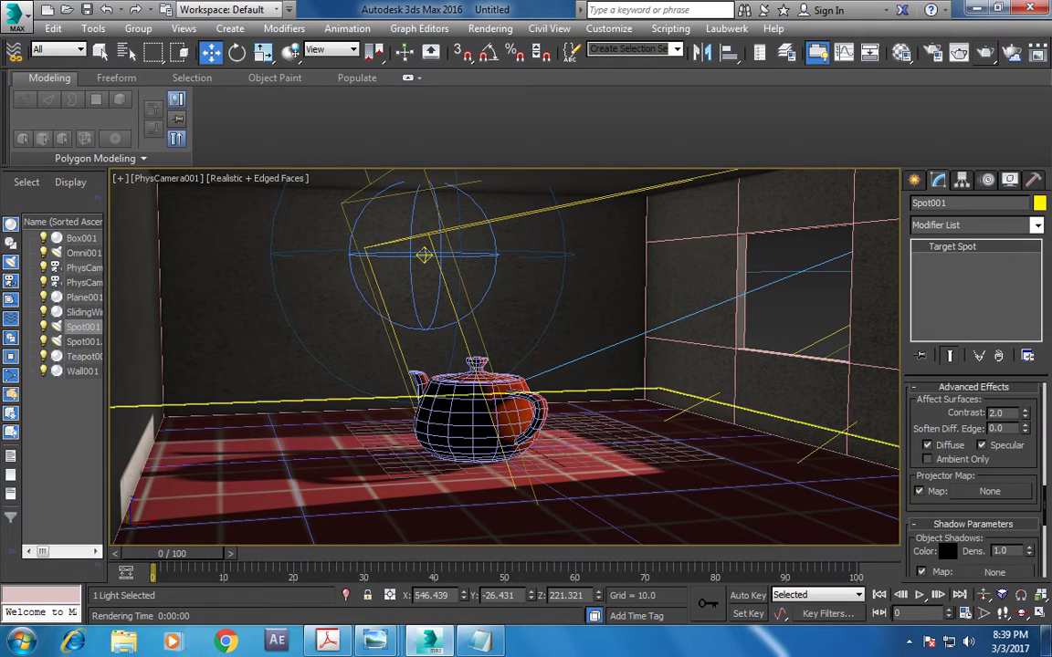
pyautogui.scroll(5, 922, 457)
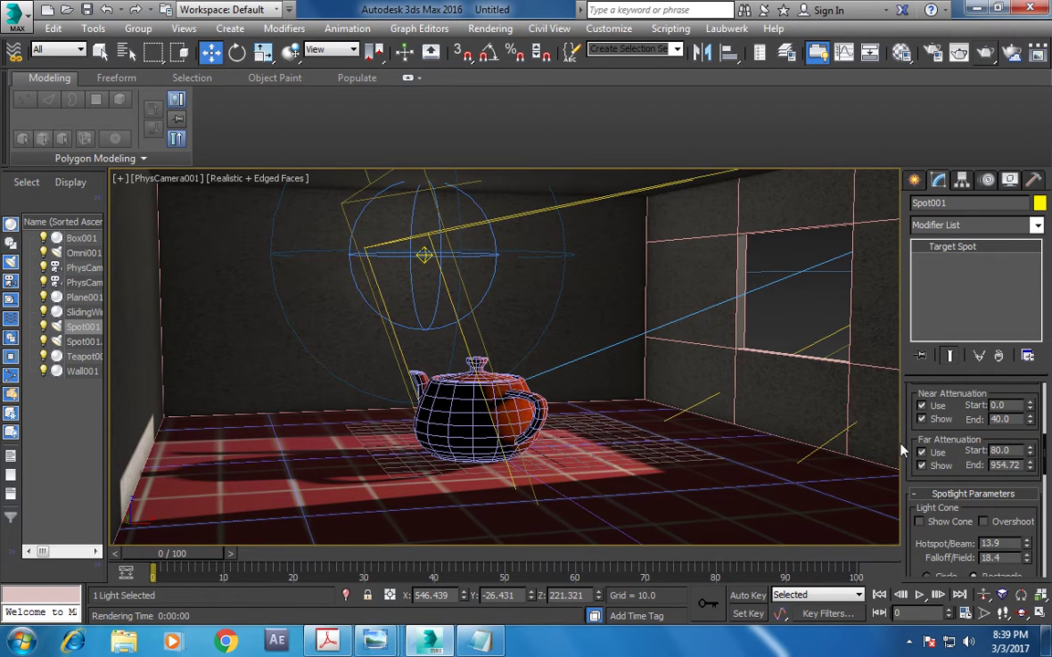
pyautogui.moveTo(899, 440); pyautogui.dragTo(743, 441)
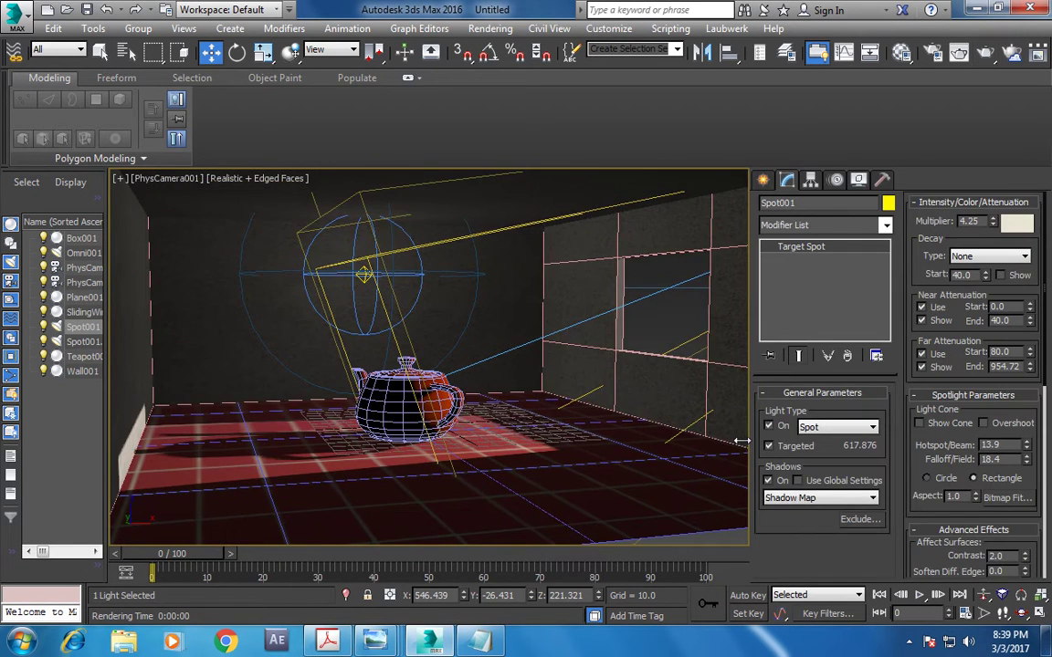
pyautogui.click(832, 501)
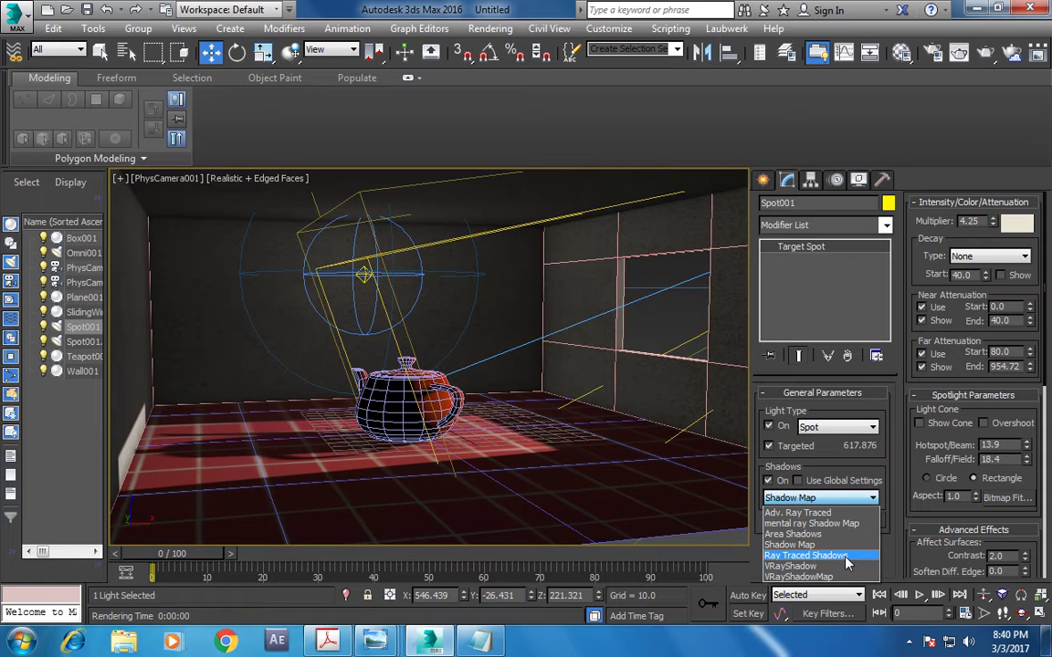
pyautogui.click(846, 556)
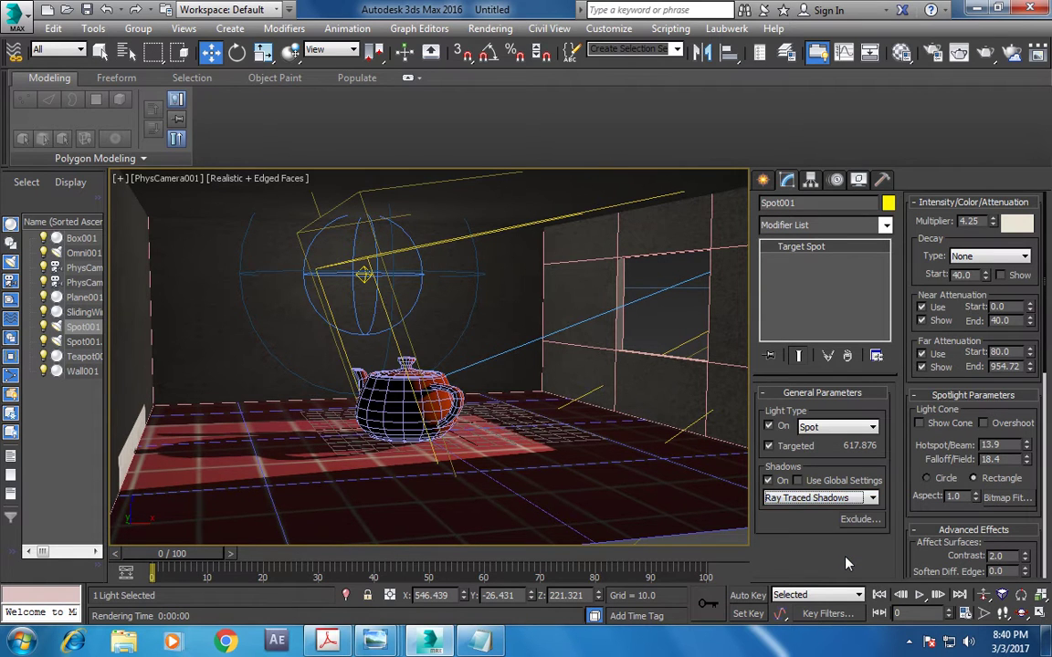
pyautogui.click(402, 402)
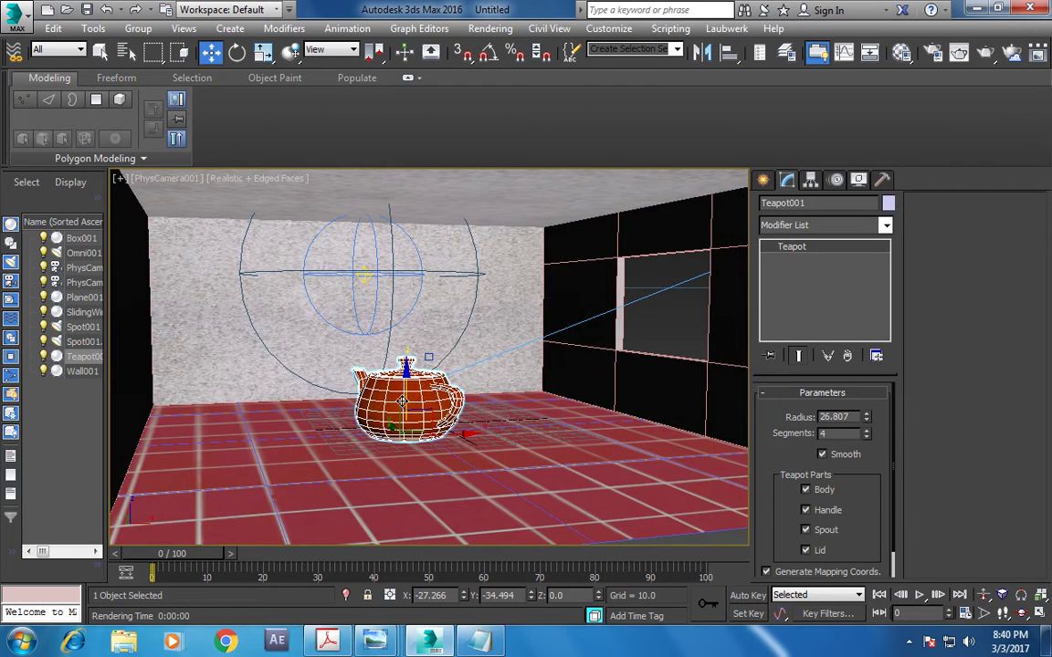
# - Apply the clear glass material to the teapot and render the room
pyautogui.press('m')
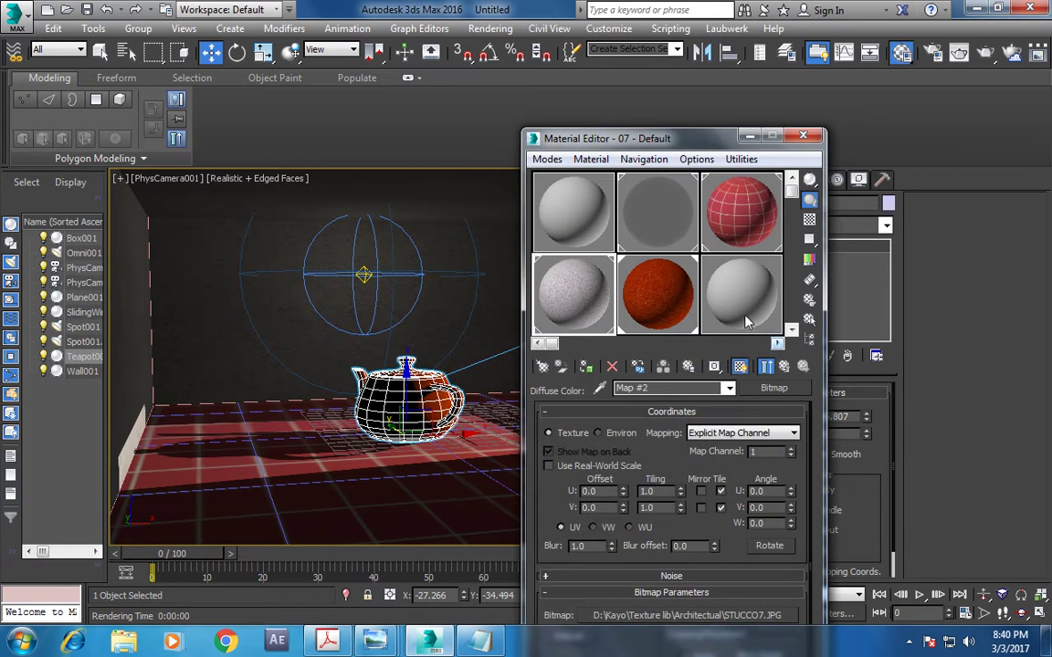
pyautogui.click(620, 207)
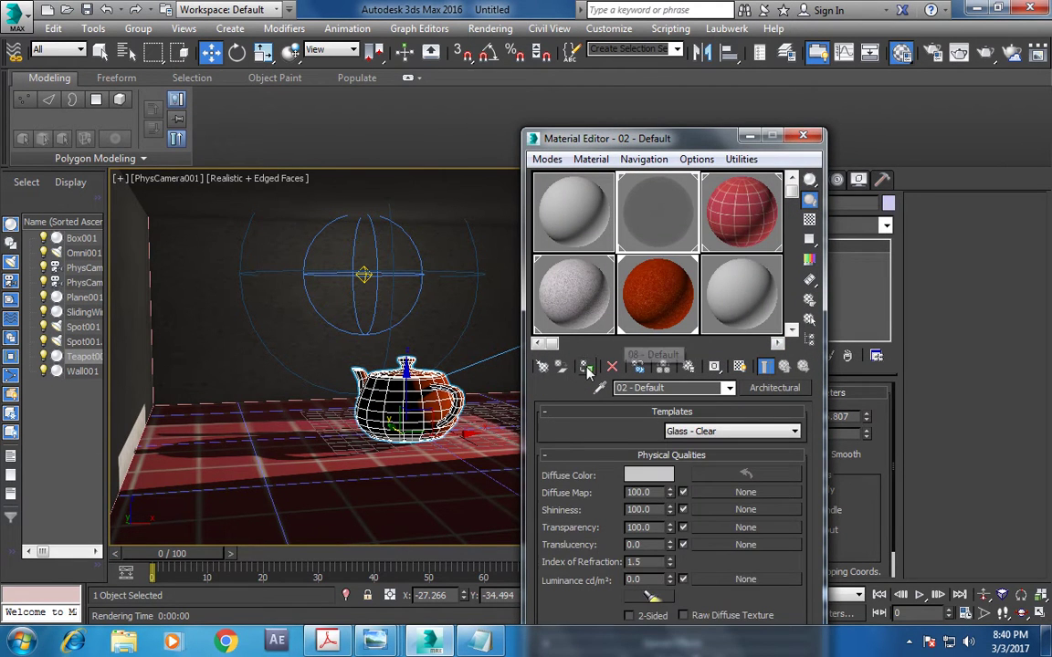
pyautogui.click(591, 372)
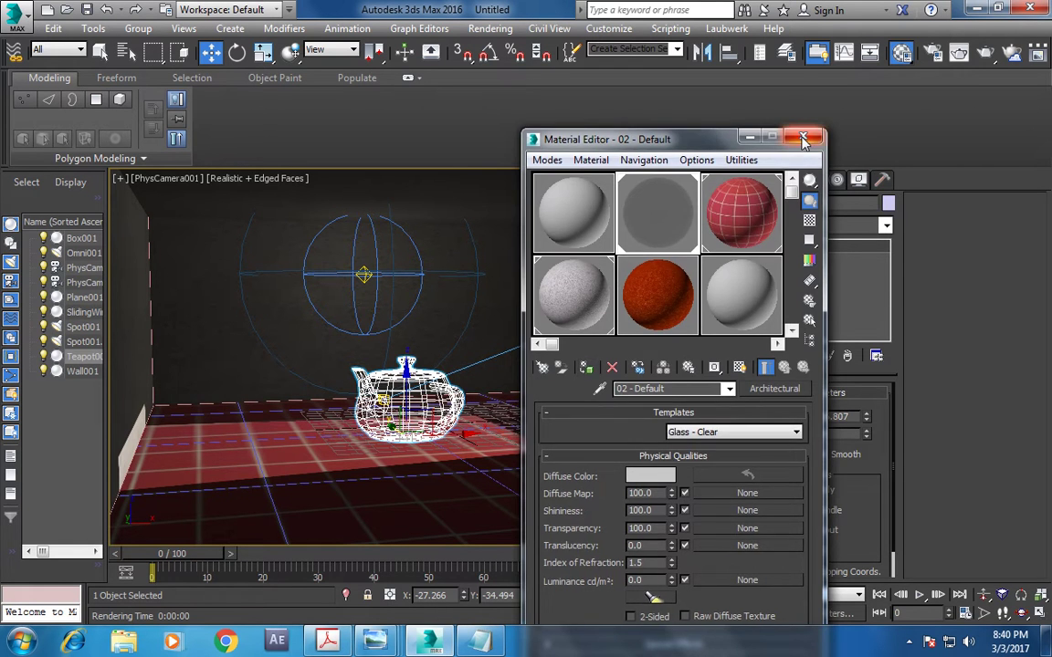
pyautogui.press('m')
pyautogui.click(592, 307)
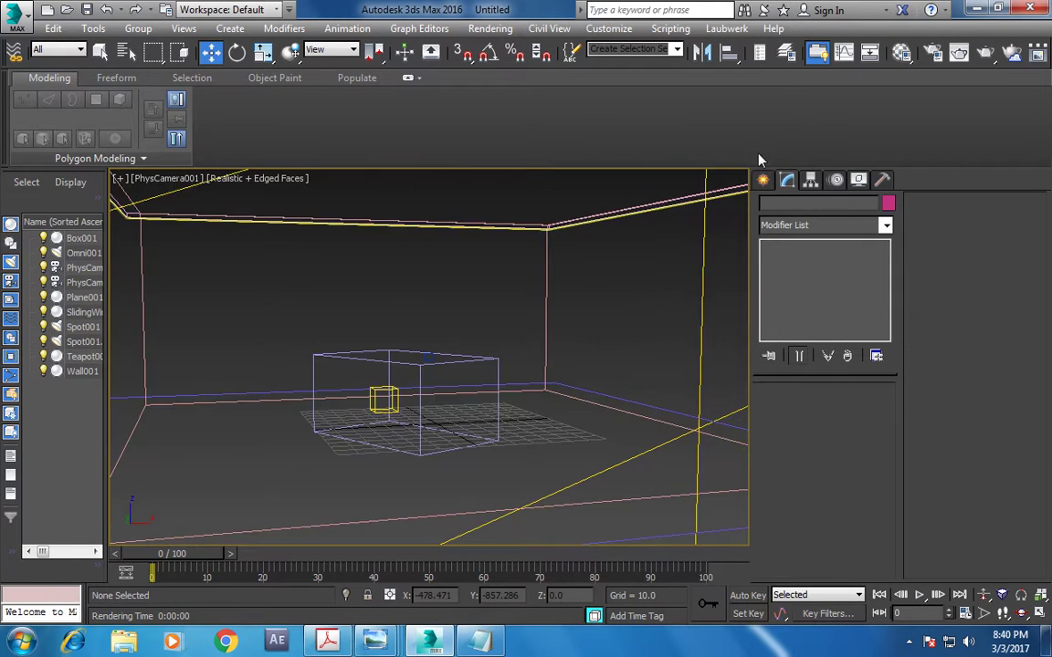
pyautogui.click(971, 56)
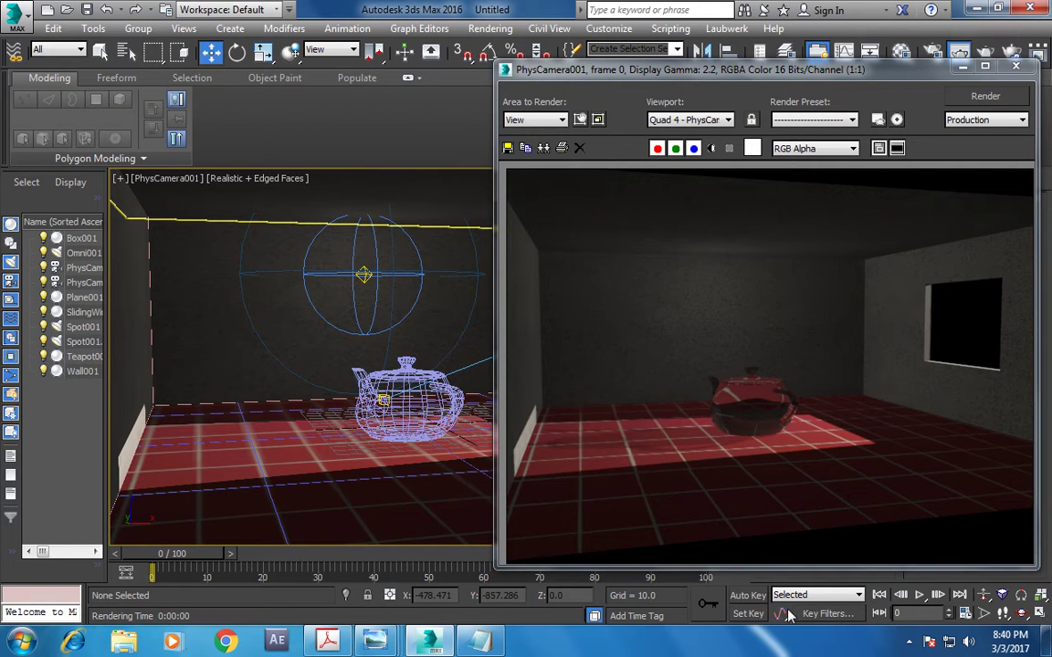
pyautogui.click(1015, 66)
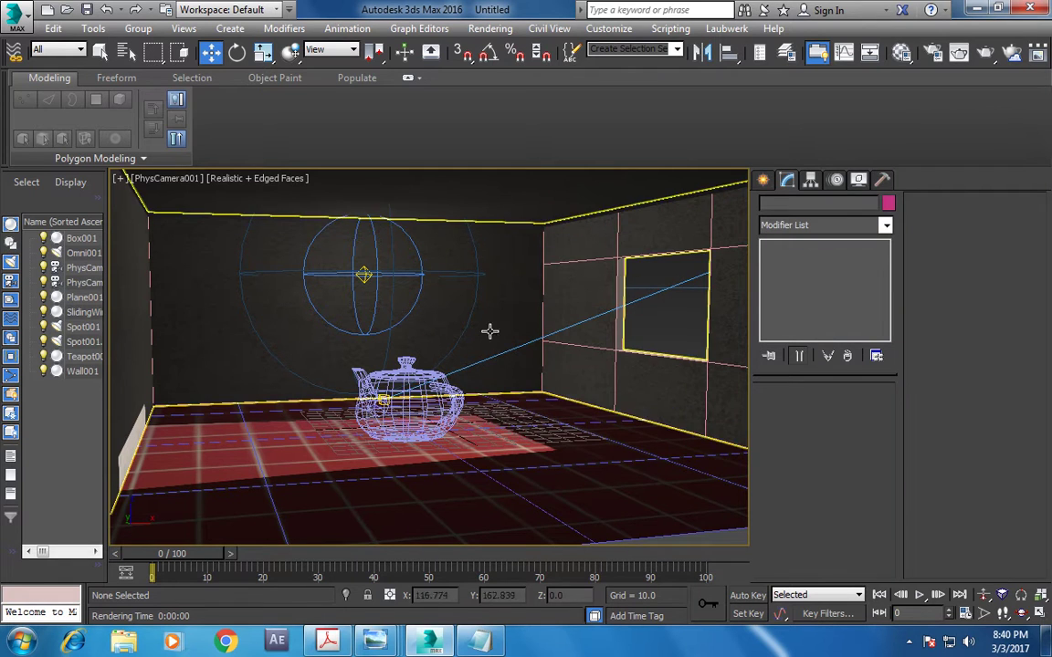
# - Set Spot001's shadow type to Shadow Map and render to check the shadows
pyautogui.click(80, 327)
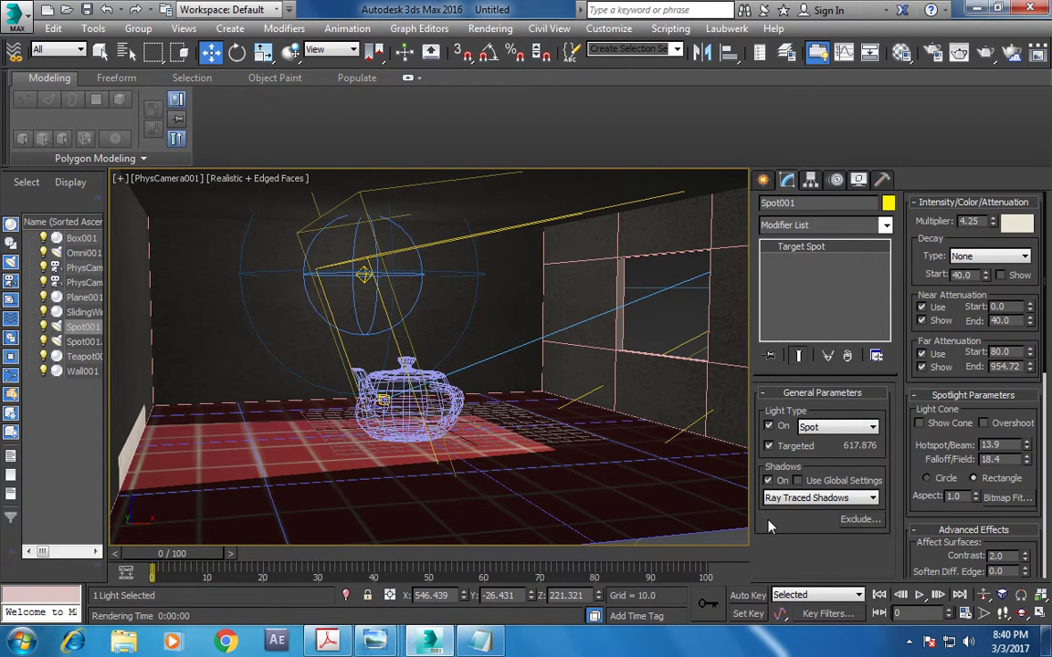
pyautogui.click(800, 499)
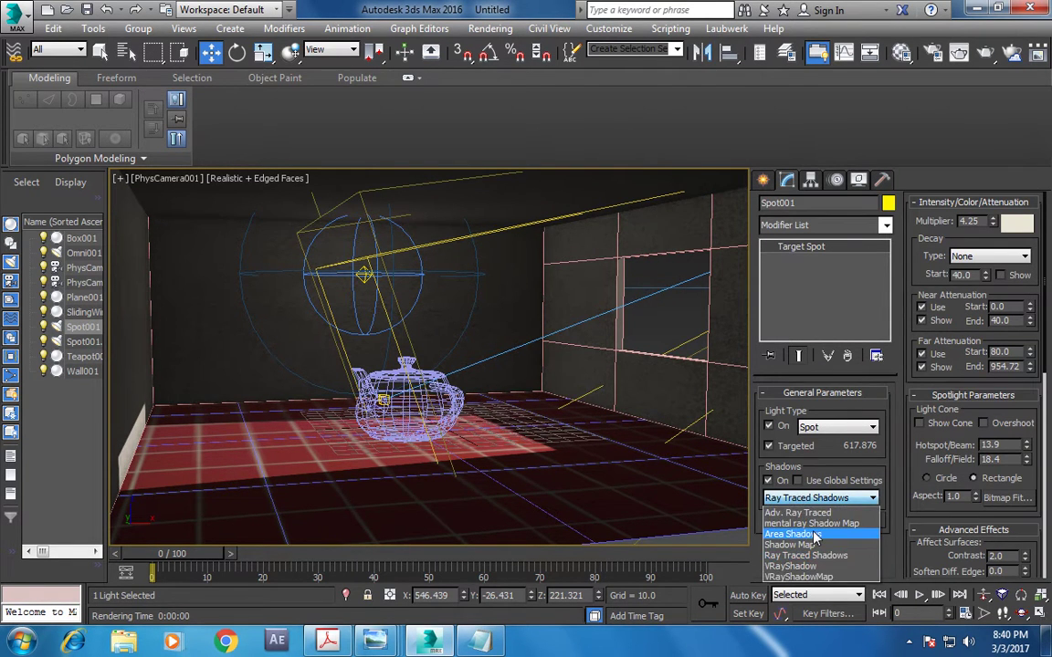
pyautogui.click(792, 534)
pyautogui.click(820, 498)
pyautogui.click(789, 534)
pyautogui.click(986, 52)
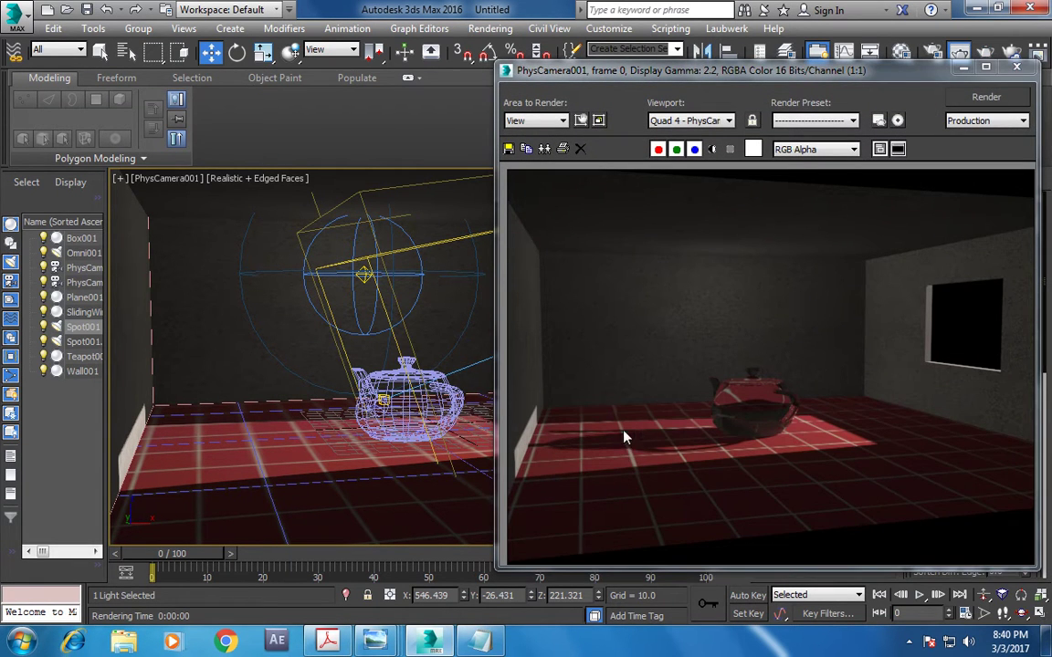
pyautogui.click(1017, 68)
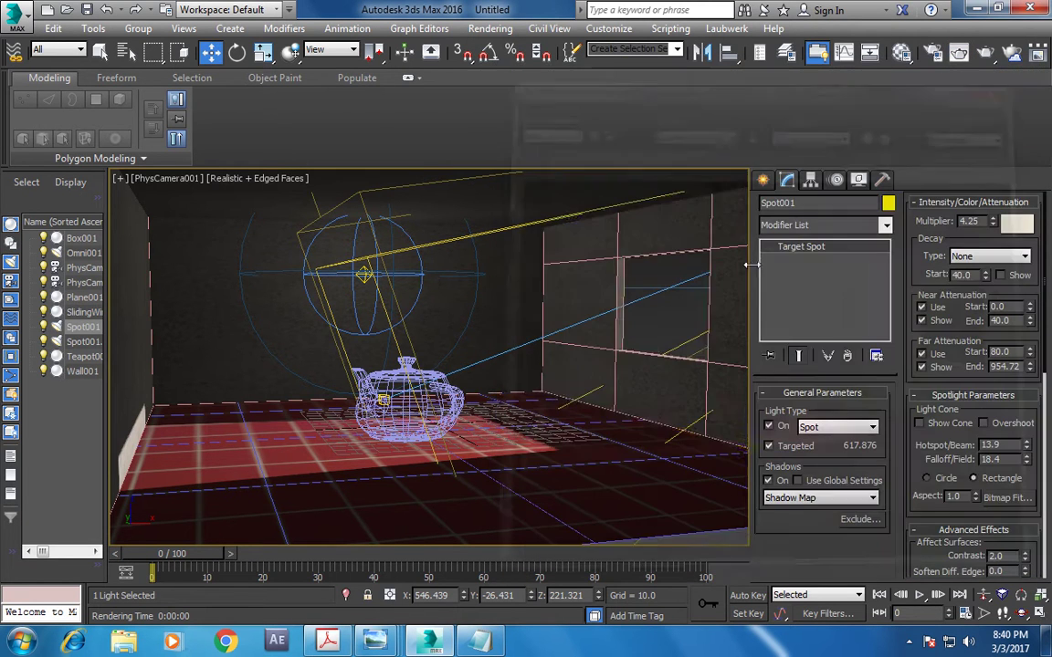
# - Set the teapot glass's index of refraction to 1.0 and render to check it
pyautogui.click(374, 366)
pyautogui.write('m')
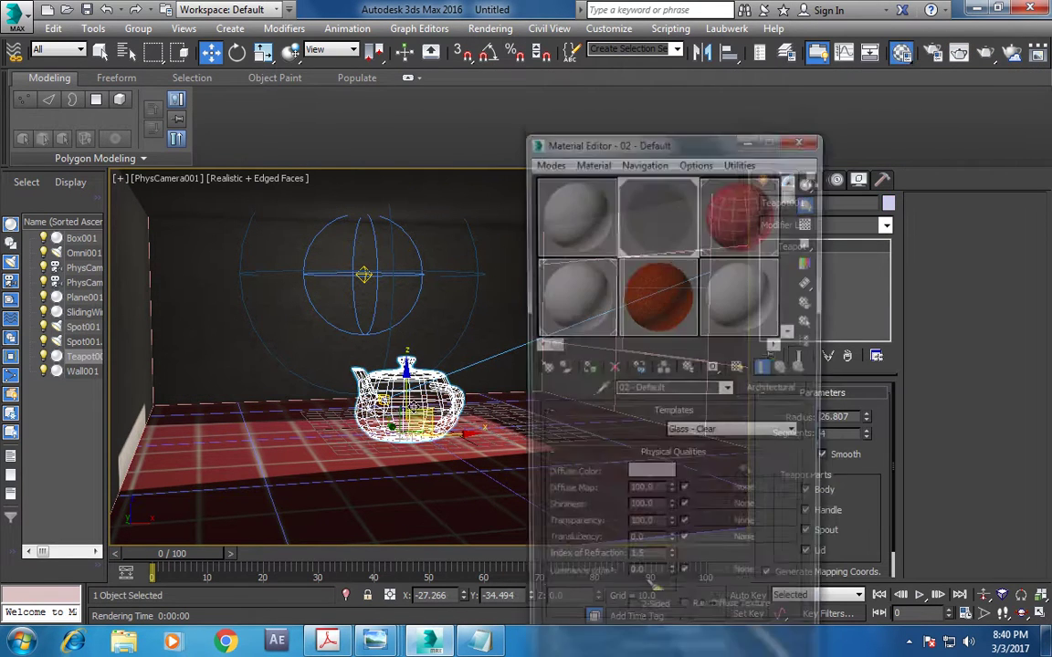
pyautogui.write('1')
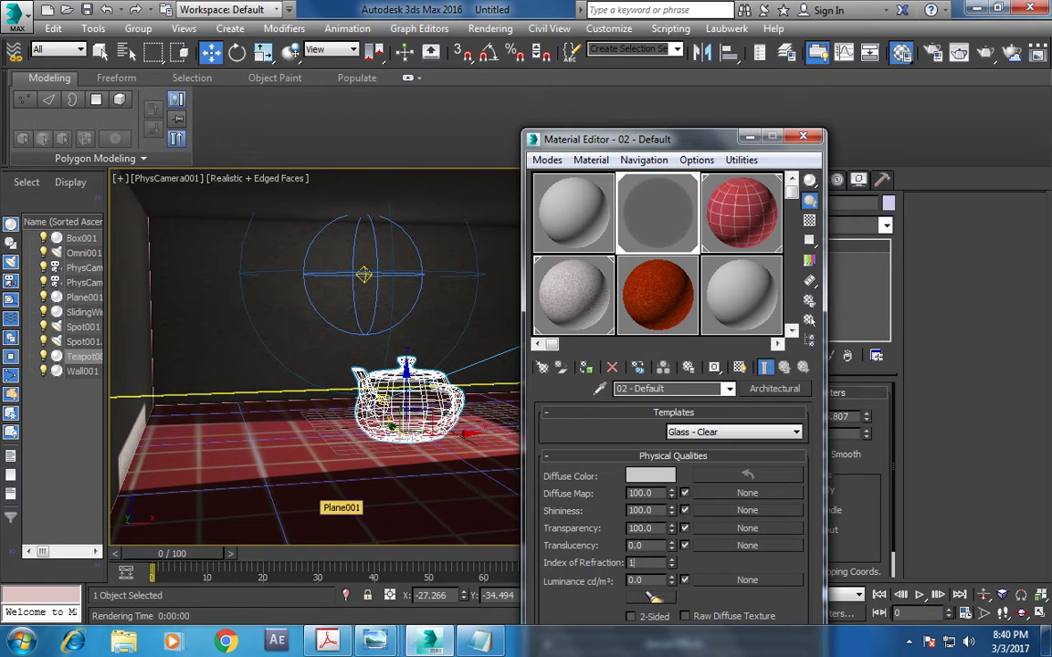
pyautogui.click(985, 52)
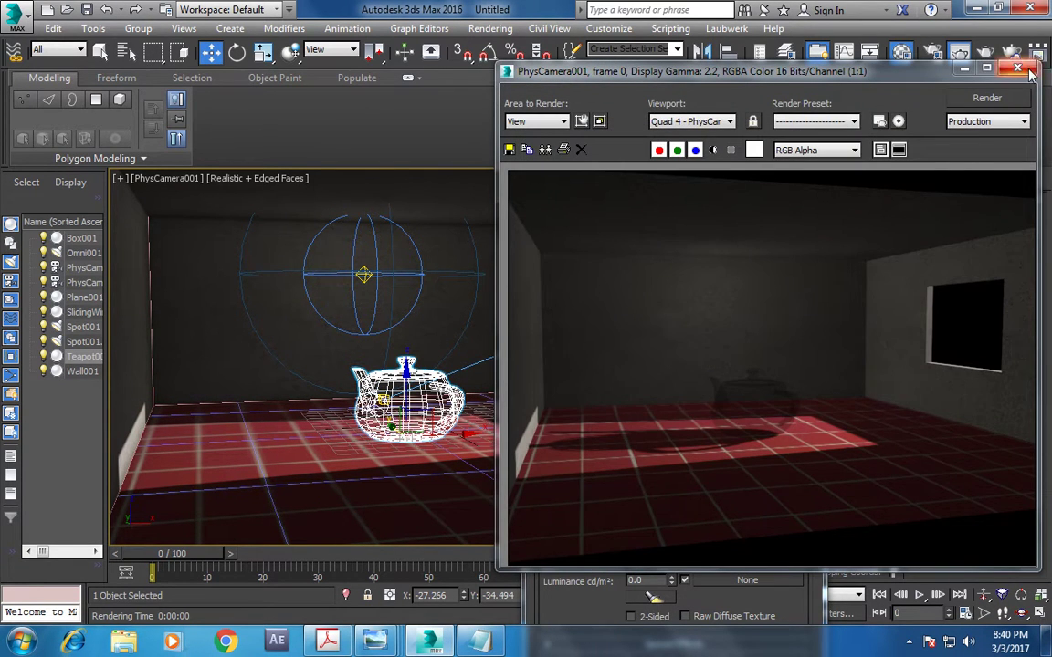
pyautogui.click(959, 52)
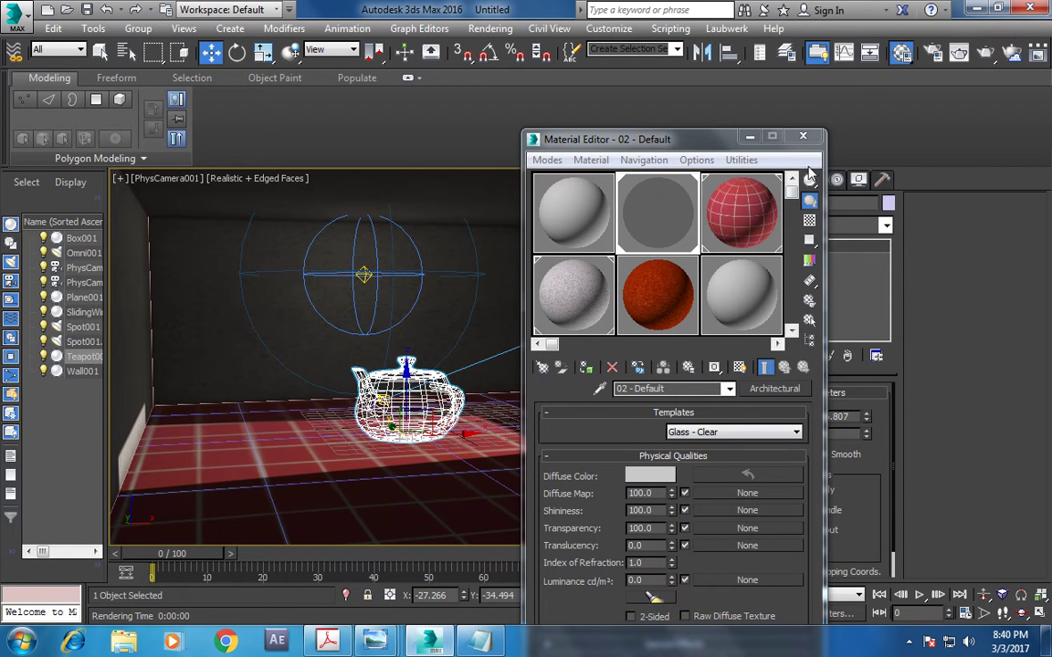
pyautogui.click(80, 327)
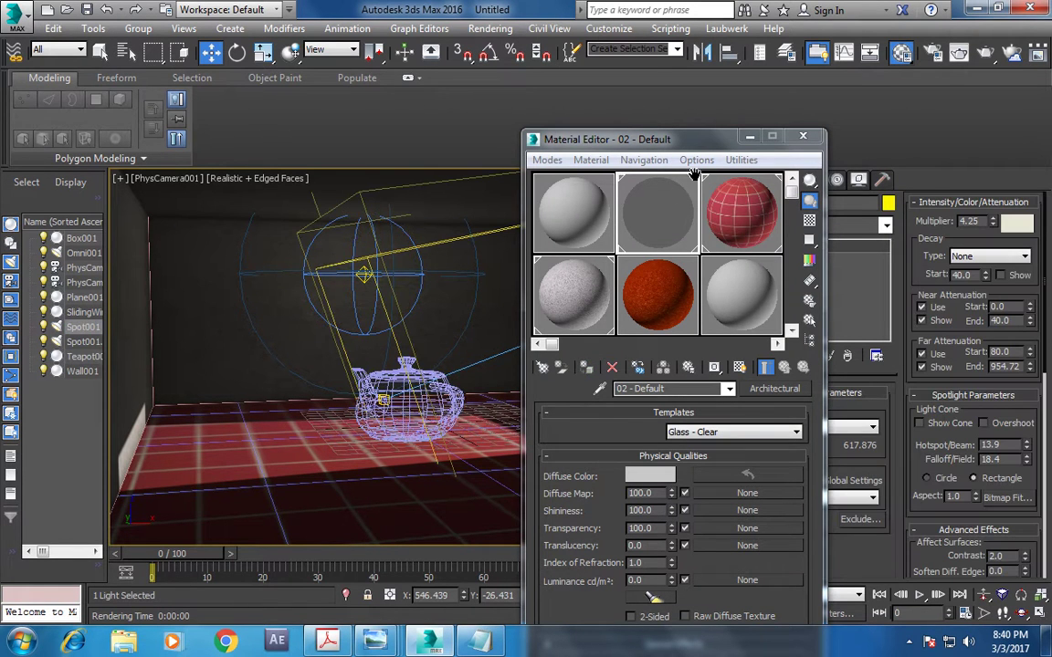
pyautogui.click(750, 136)
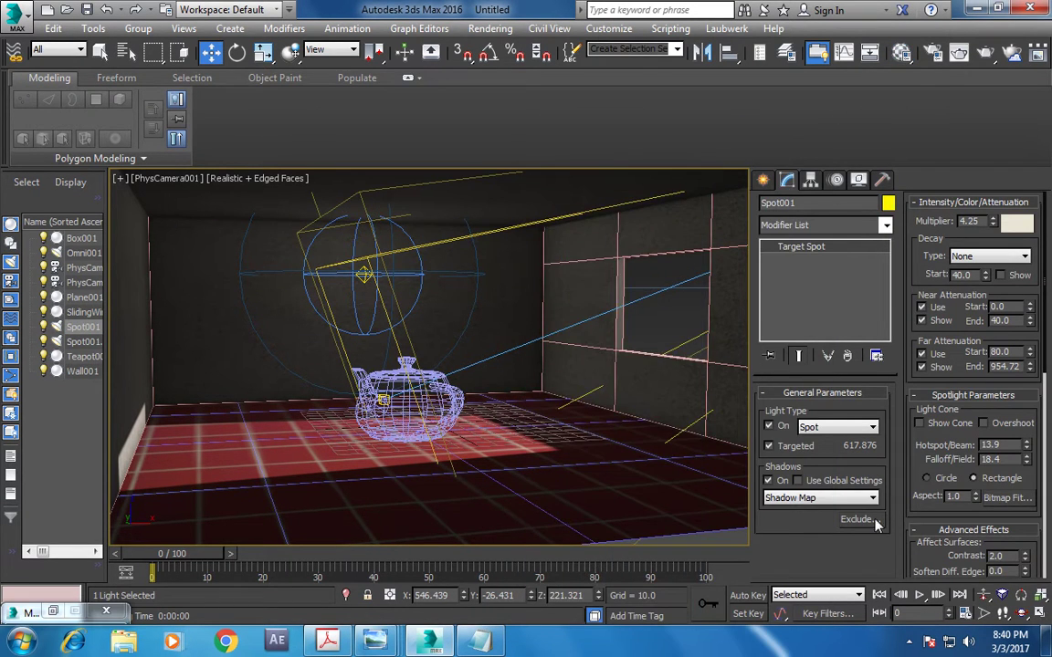
# - Set Spot001's shadow type back to Ray Traced Shadows
pyautogui.click(795, 497)
pyautogui.click(809, 555)
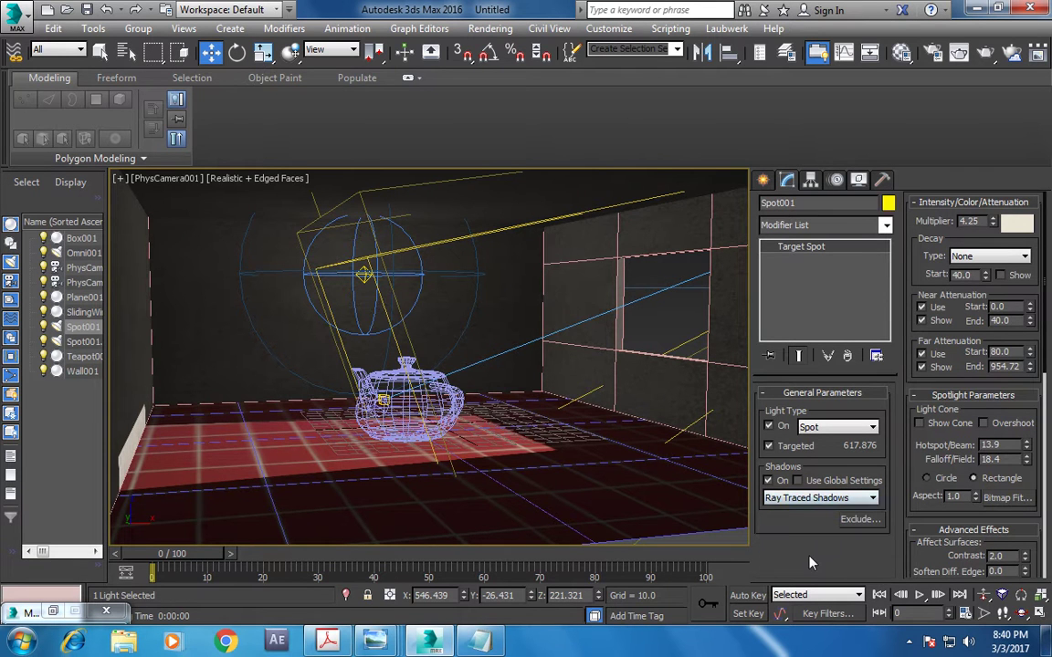
pyautogui.scroll(-2, 941, 383)
pyautogui.scroll(-4, 945, 301)
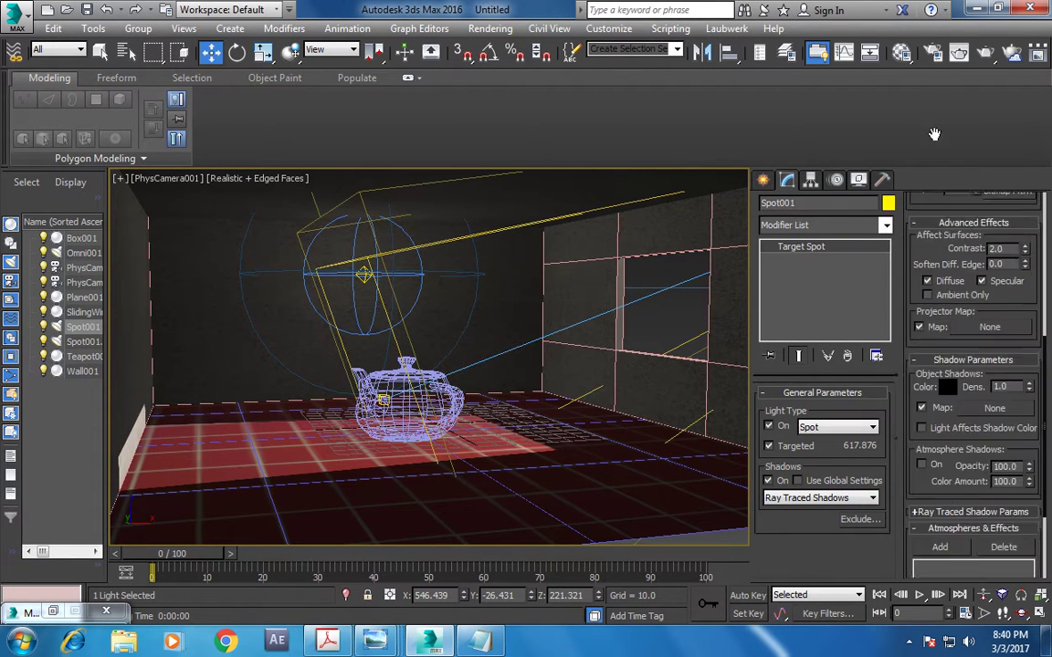
pyautogui.scroll(-3, 952, 222)
pyautogui.scroll(-3, 968, 448)
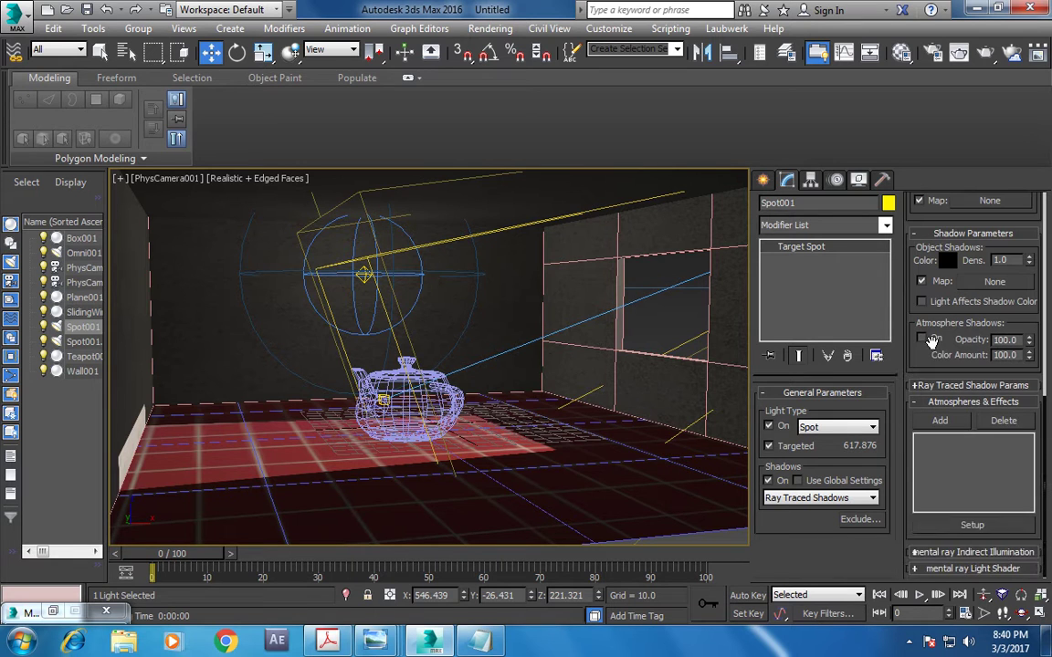
# - Add a Volume Light atmosphere to Spot001 under Atmospheres & Effects
pyautogui.click(945, 385)
pyautogui.scroll(-3, 1041, 306)
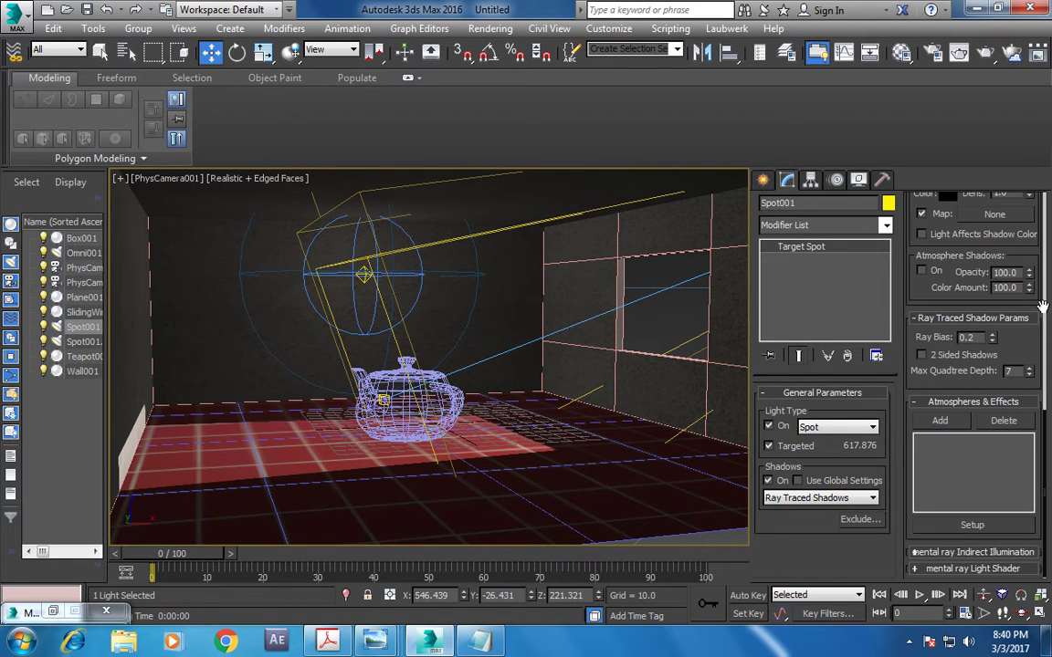
pyautogui.click(942, 421)
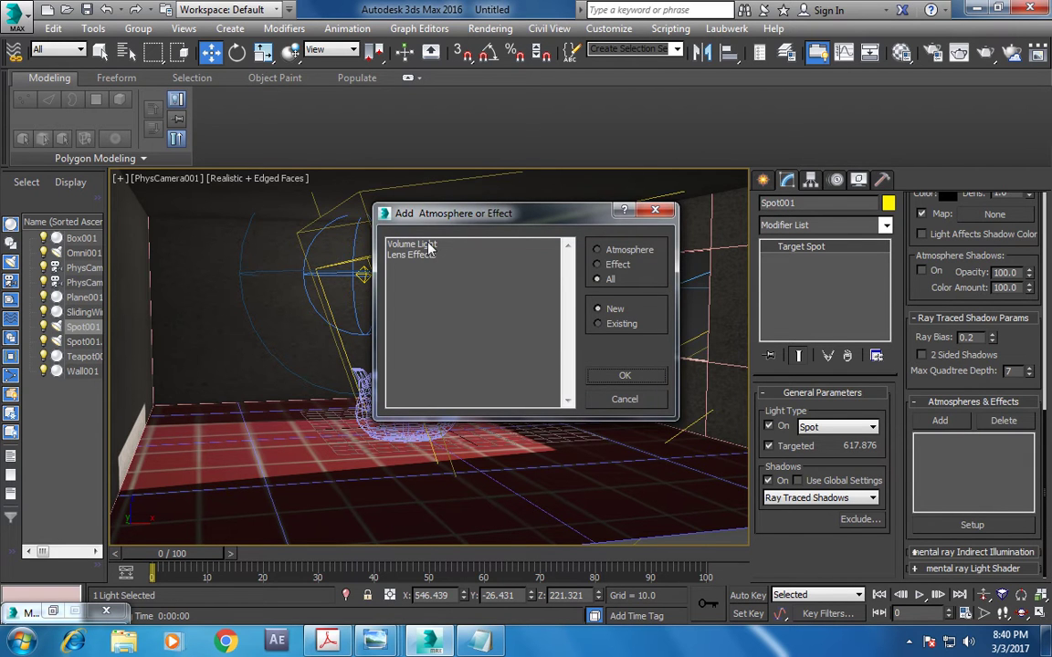
pyautogui.doubleClick(428, 248)
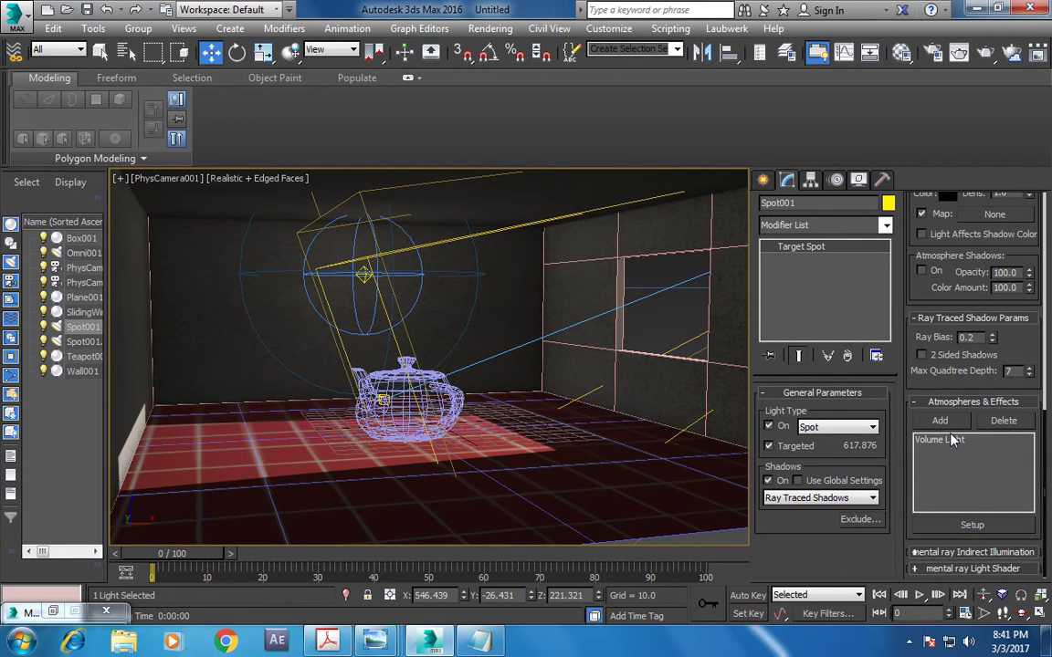
# - Open the Volume Light setup and set its fog colour to light cream
pyautogui.click(971, 526)
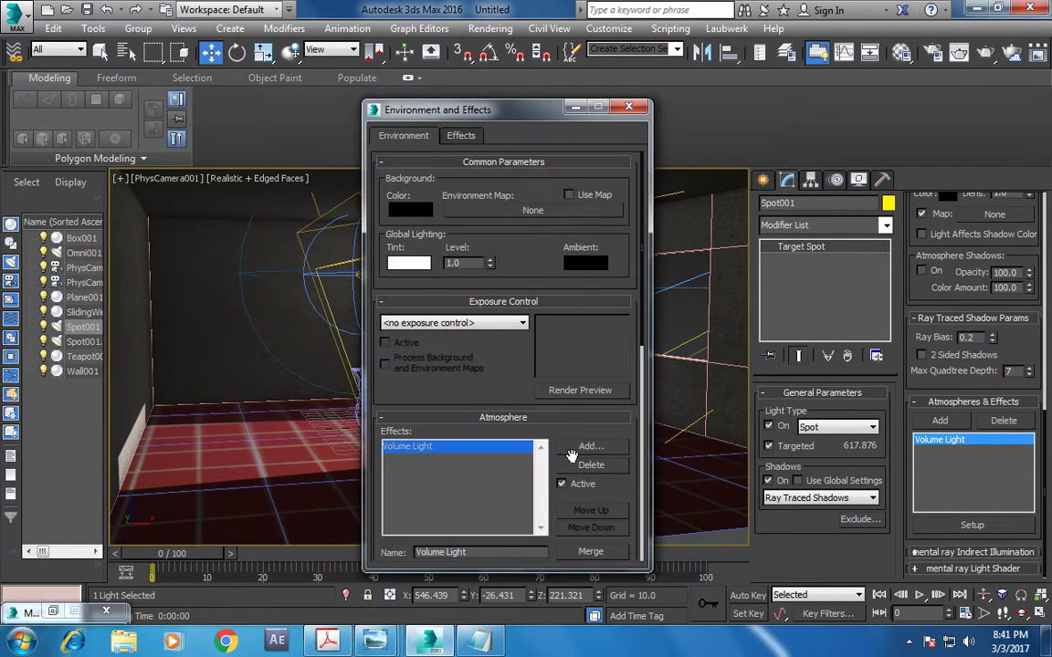
pyautogui.moveTo(566, 429); pyautogui.dragTo(548, 187)
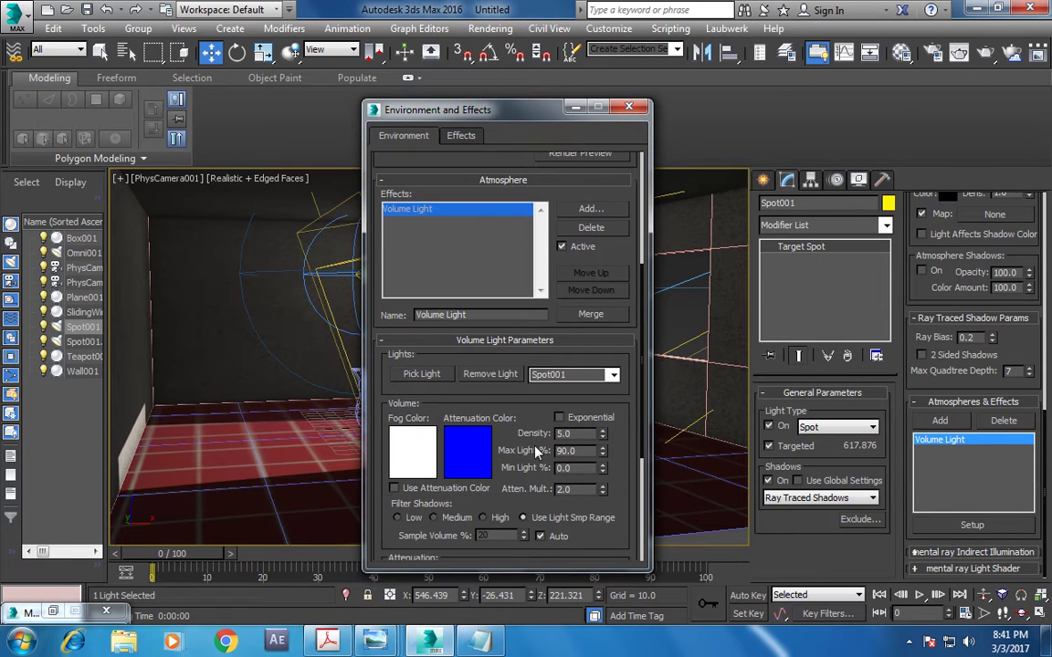
pyautogui.moveTo(607, 436); pyautogui.dragTo(610, 461)
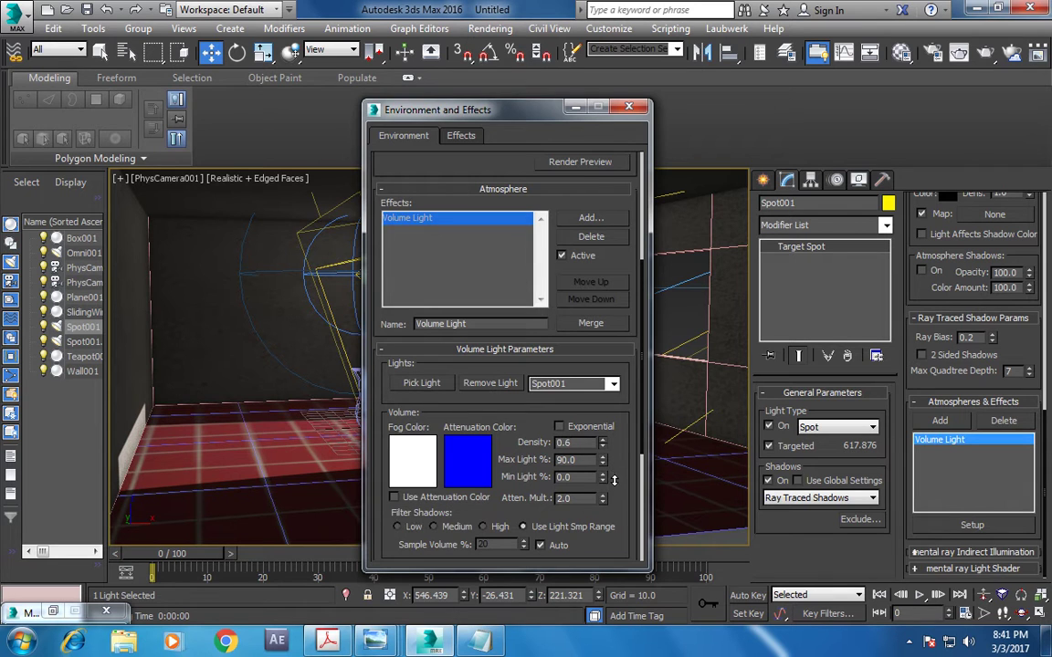
pyautogui.click(407, 452)
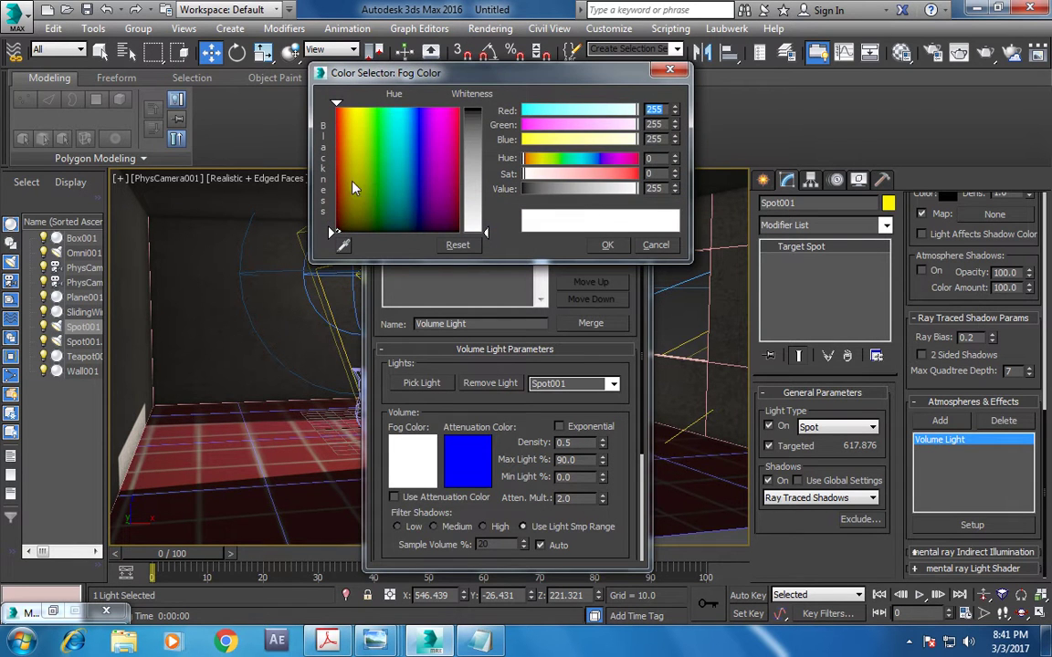
pyautogui.click(463, 210)
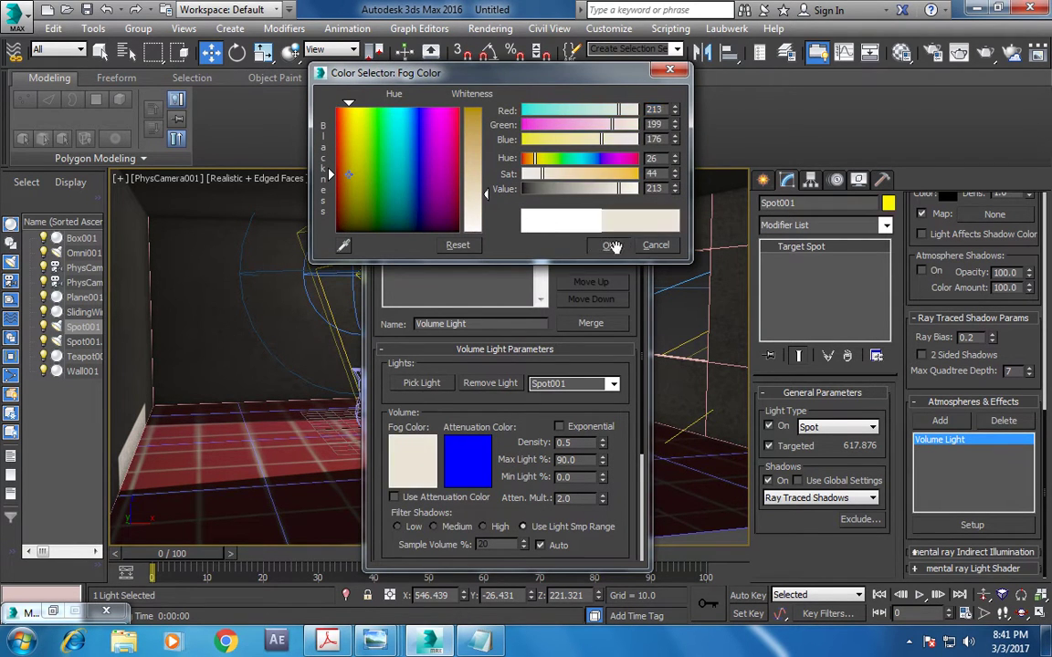
pyautogui.click(608, 245)
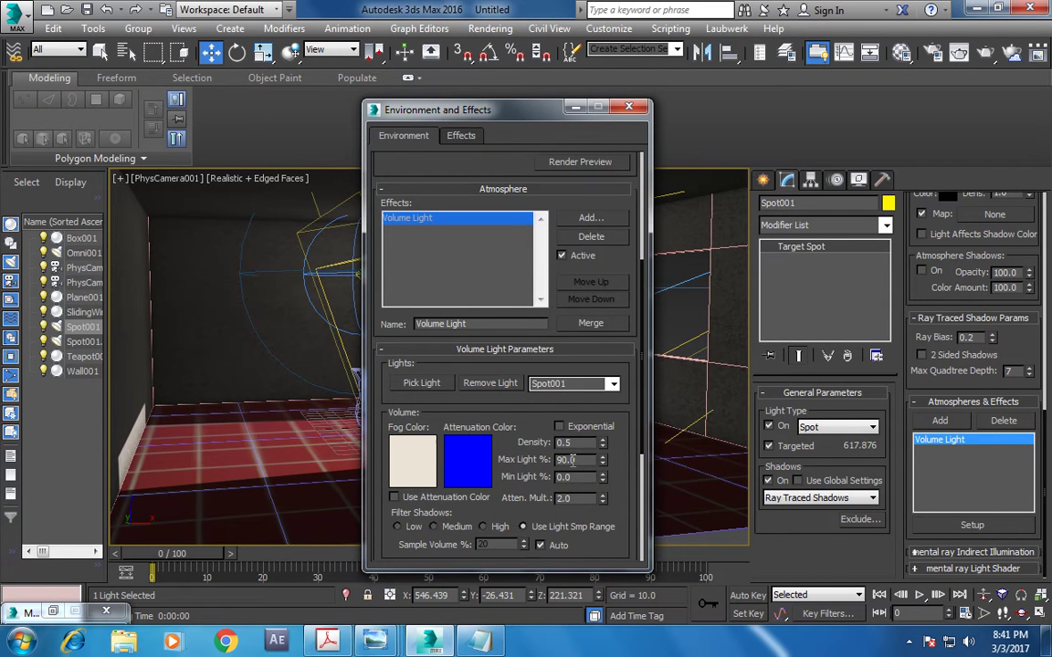
# - Enable turbulent noise linked to the light and render the hazy beam
pyautogui.scroll(-3, 517, 514)
pyautogui.click(430, 469)
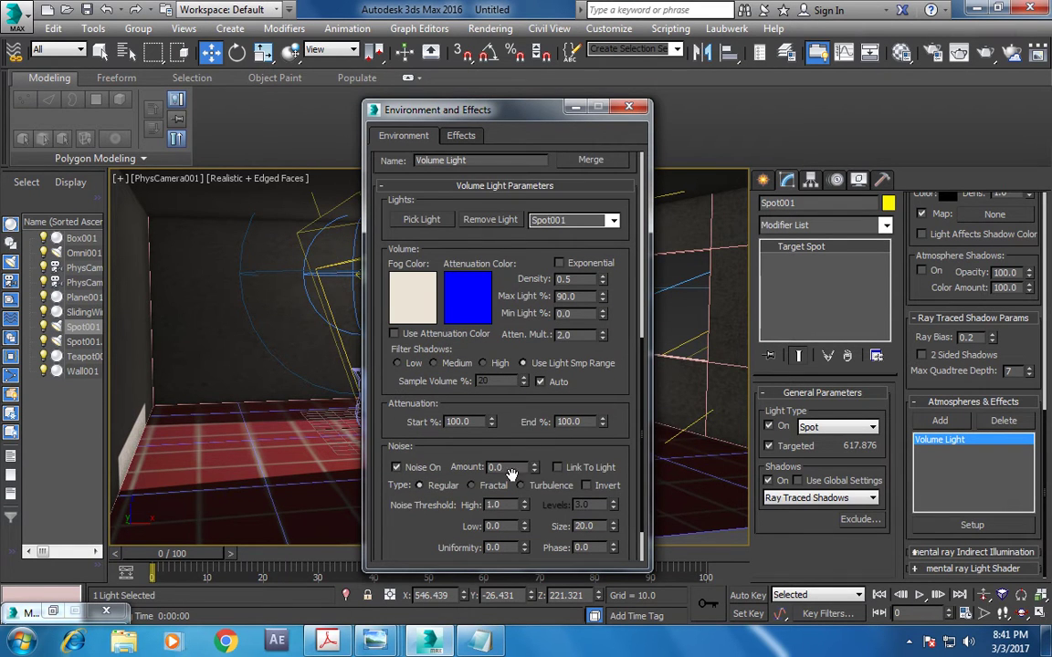
pyautogui.click(586, 470)
pyautogui.click(557, 488)
pyautogui.scroll(-1, 559, 489)
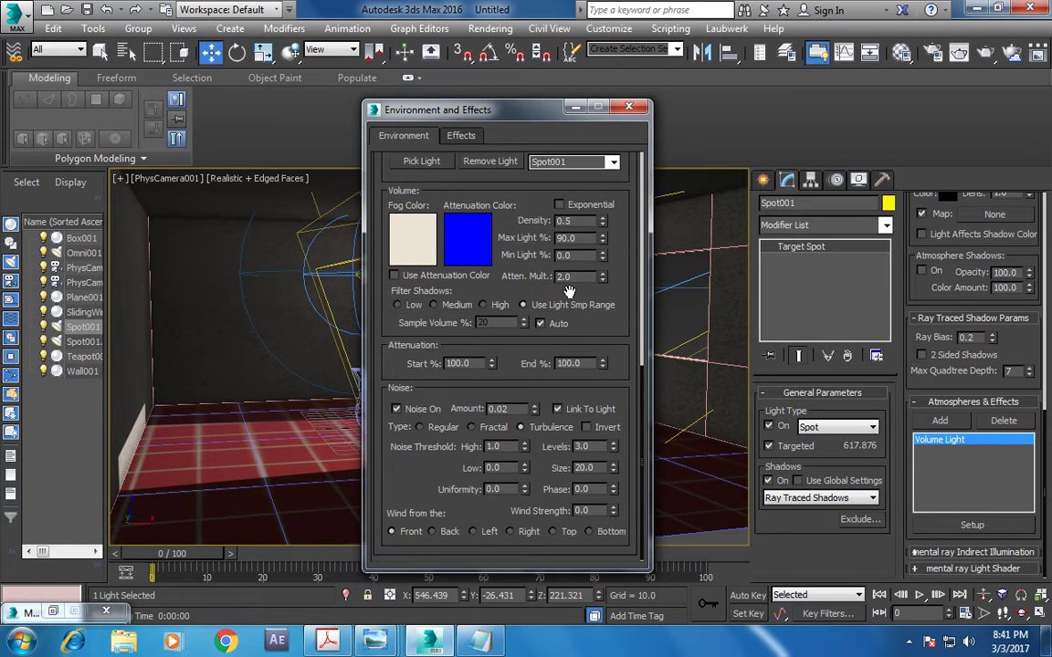
pyautogui.click(984, 54)
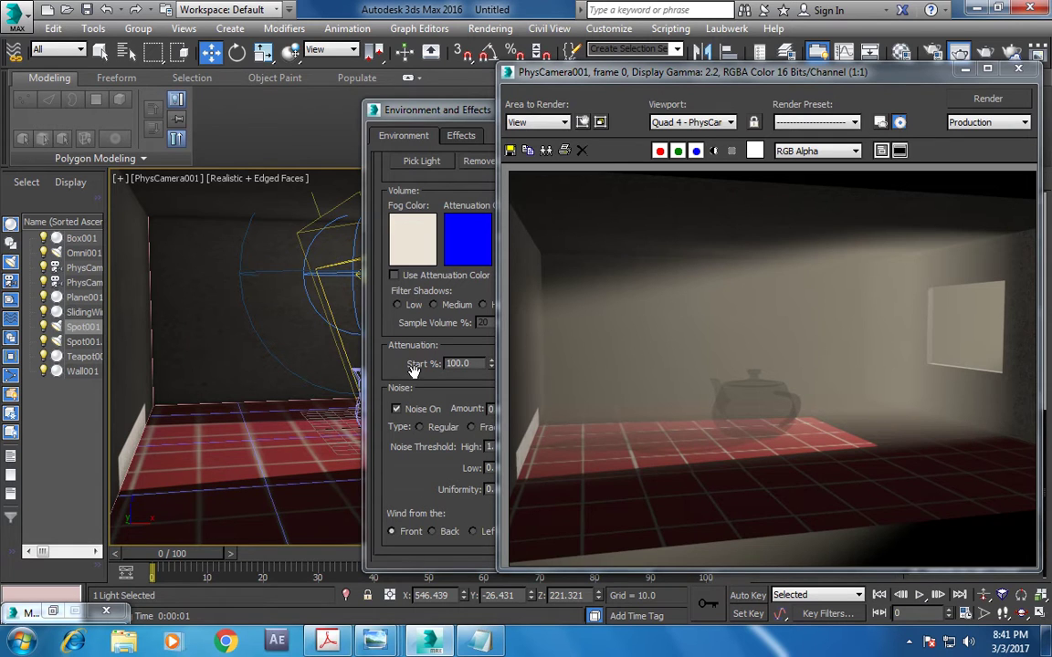
# - Move the Environment window aside and set the fog Density to 0.5
pyautogui.moveTo(411, 108); pyautogui.dragTo(117, 104)
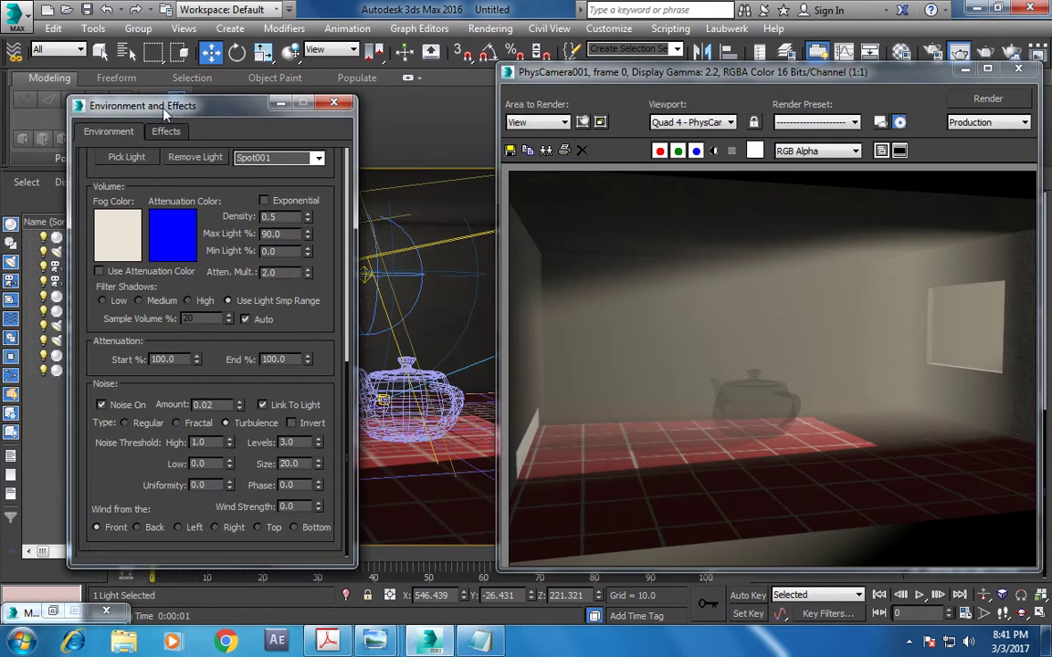
pyautogui.doubleClick(274, 217)
pyautogui.write('0.')
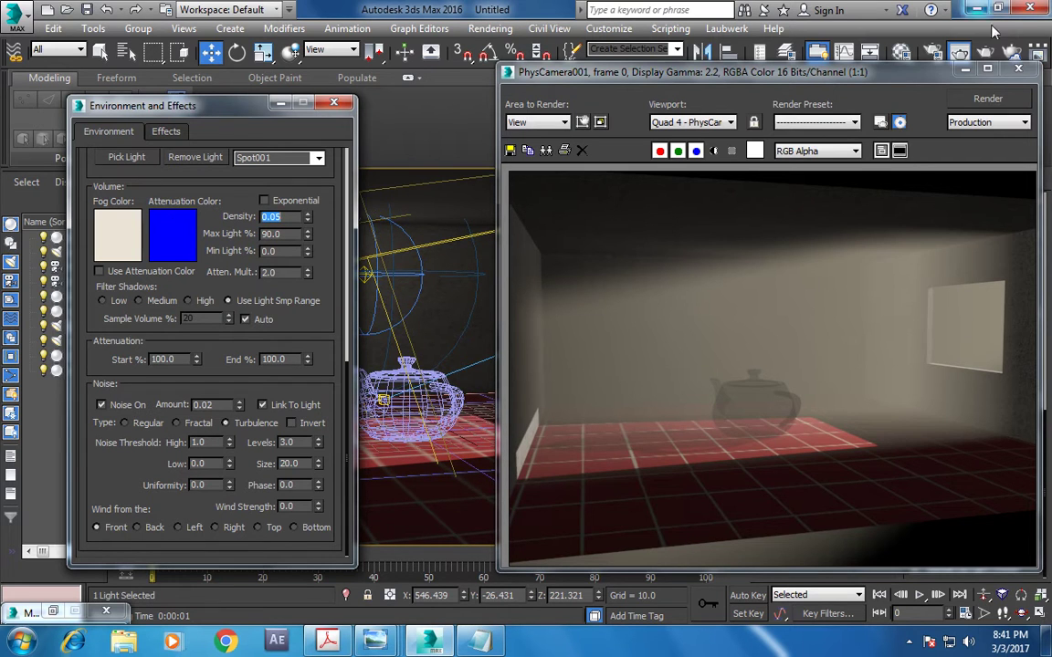
# - Narrow Spot001's beam to hotspot 7.2 and falloff 9.3, then test-render the camera view
pyautogui.click(931, 51)
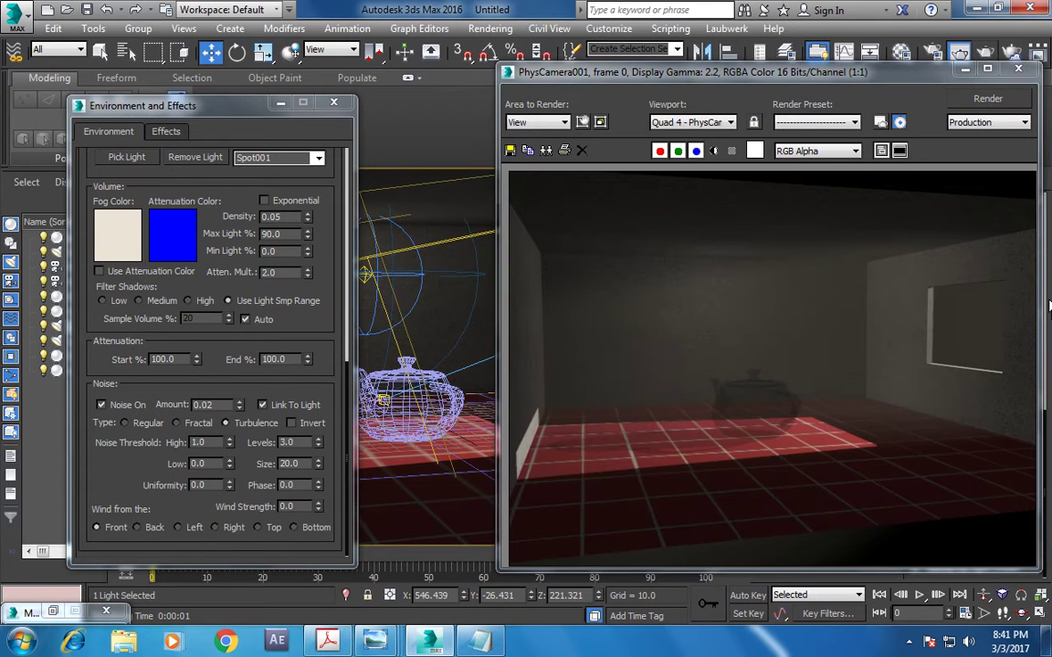
pyautogui.click(930, 53)
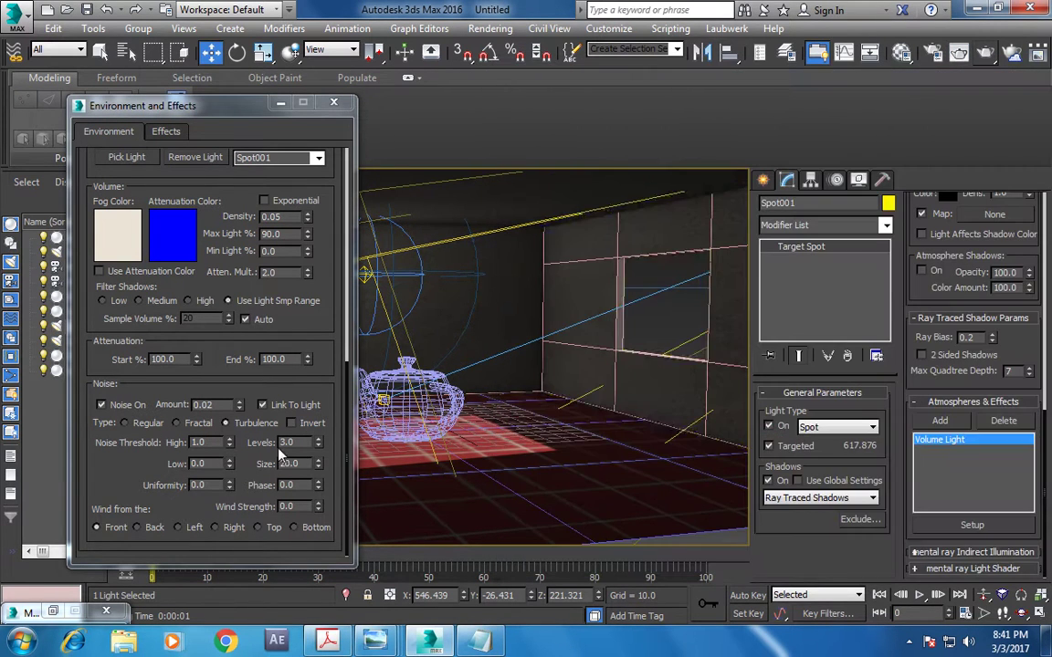
pyautogui.click(280, 102)
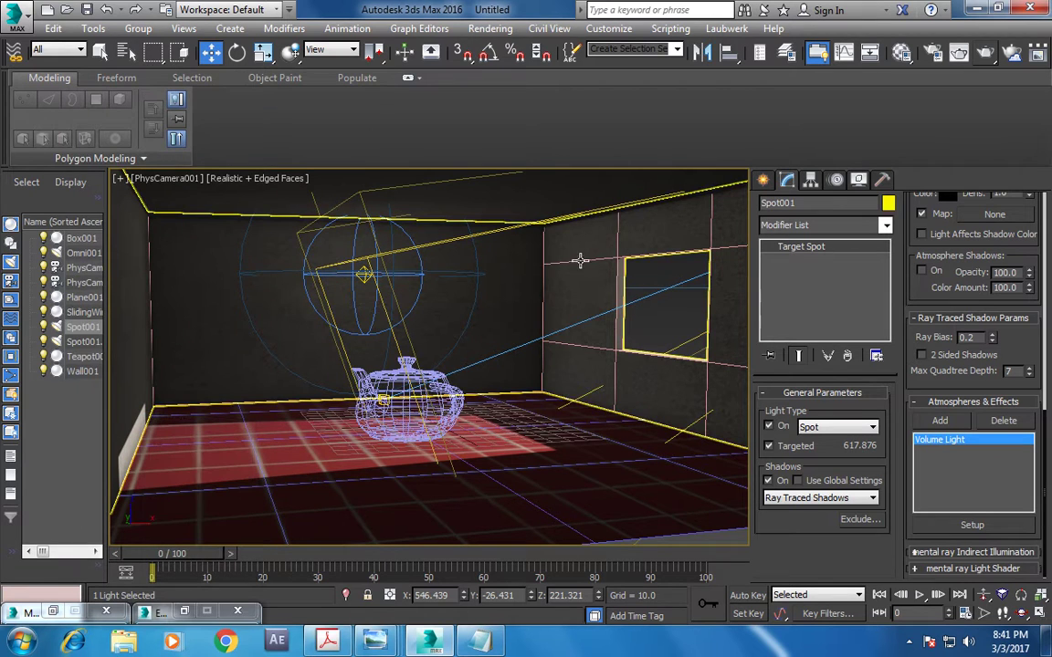
pyautogui.click(91, 327)
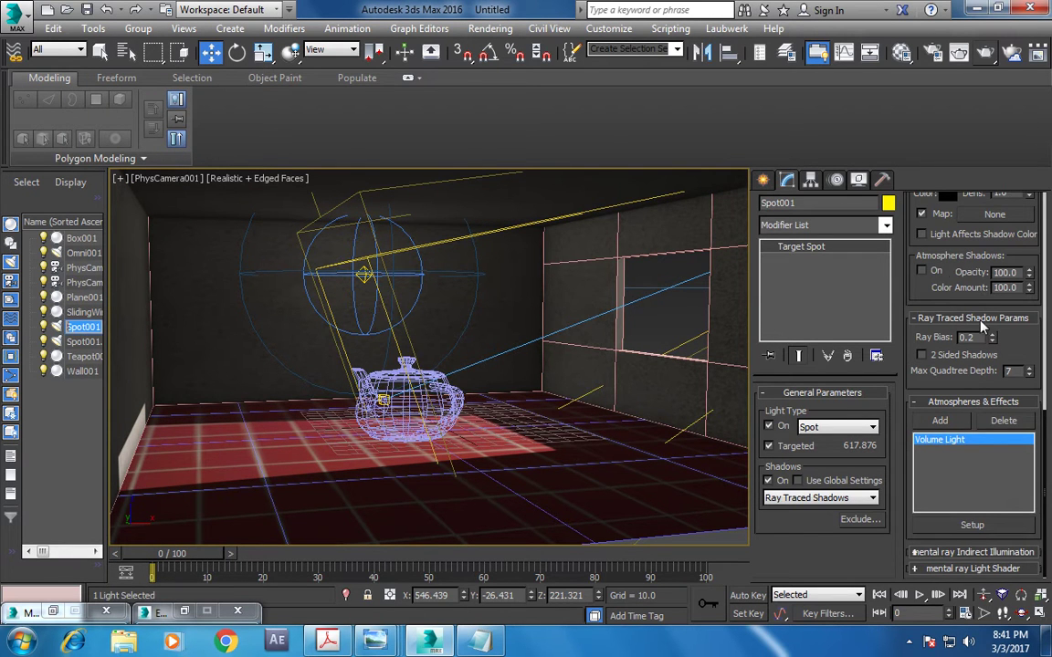
pyautogui.scroll(3, 928, 296)
pyautogui.scroll(2, 927, 302)
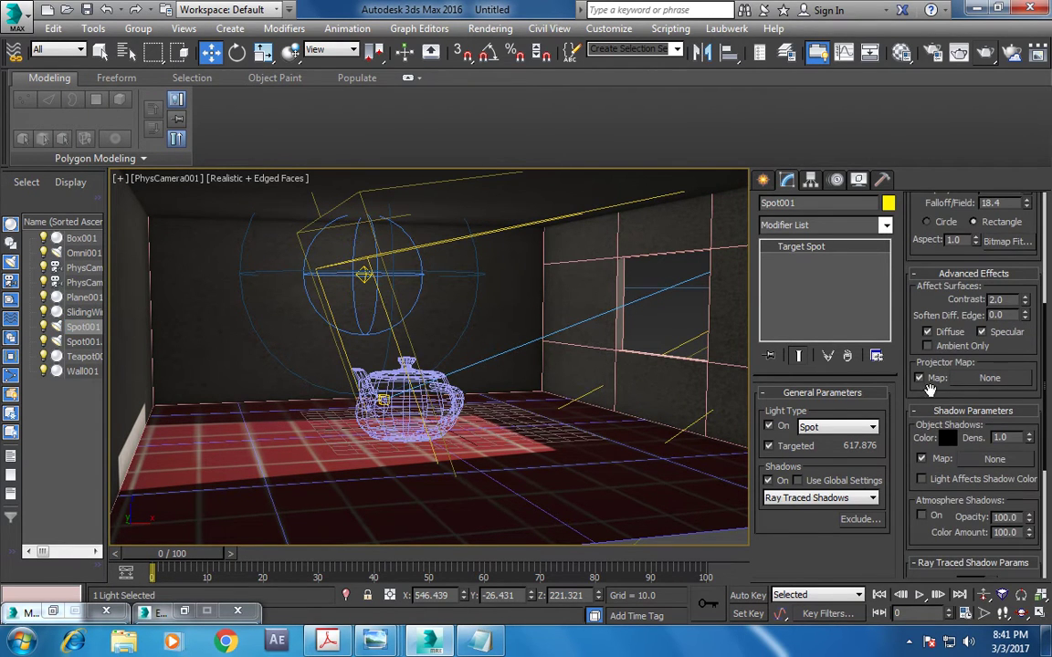
pyautogui.scroll(3, 925, 442)
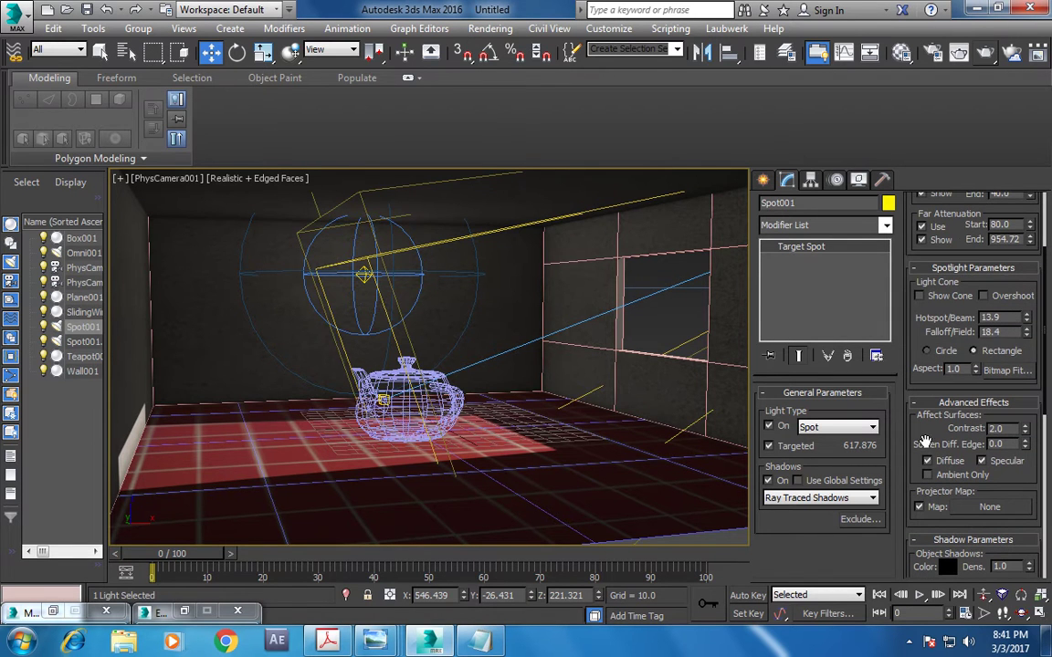
pyautogui.moveTo(1027, 320); pyautogui.dragTo(1026, 356)
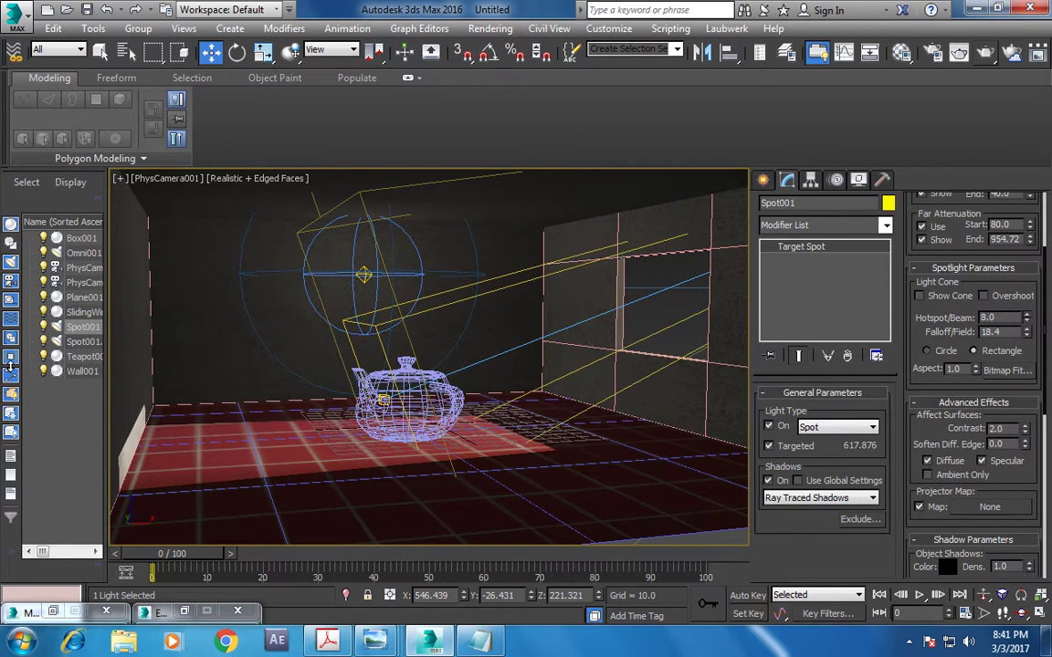
pyautogui.moveTo(1027, 334); pyautogui.dragTo(1027, 361)
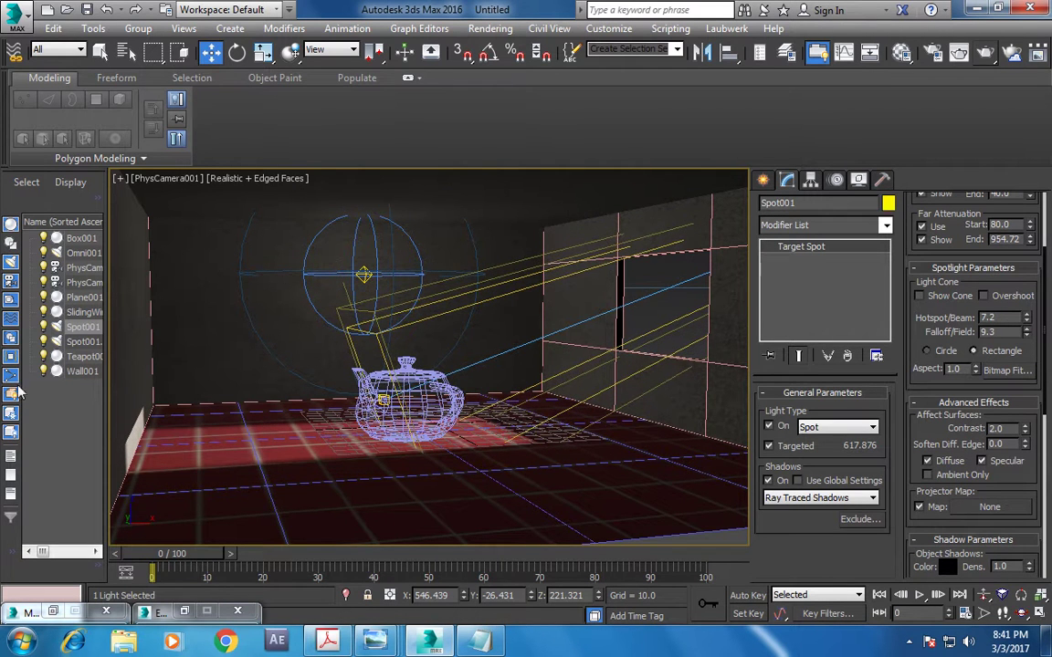
pyautogui.click(957, 53)
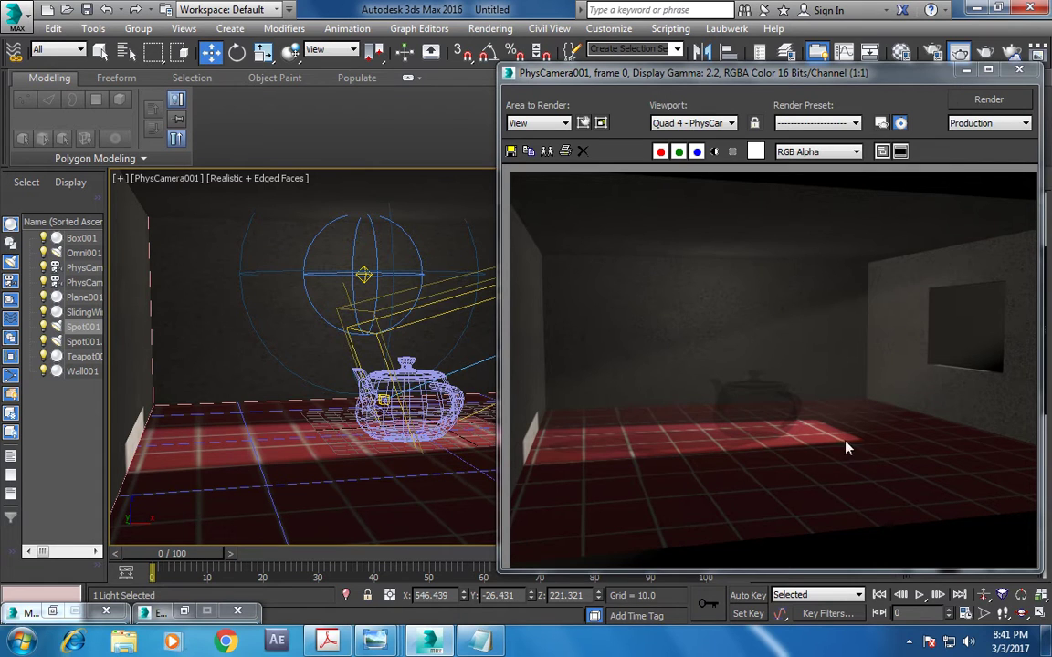
# - Set the 02 - Default glass material's index of refraction to 1.55 in the Material Editor
pyautogui.press('m')
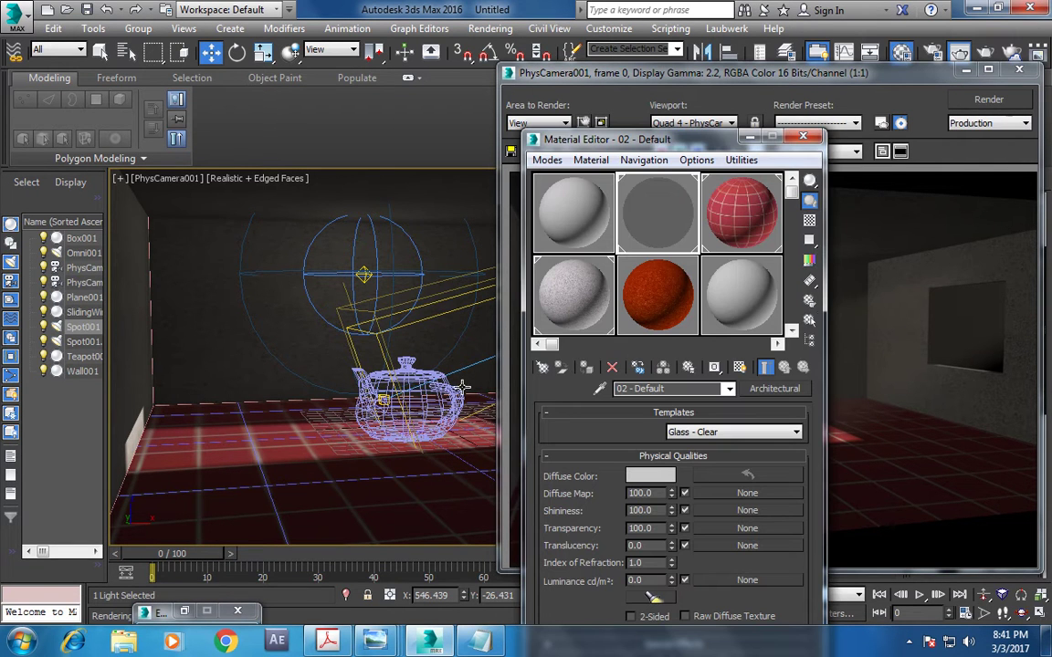
pyautogui.doubleClick(654, 563)
pyautogui.write('1.55')
pyautogui.press('Return')
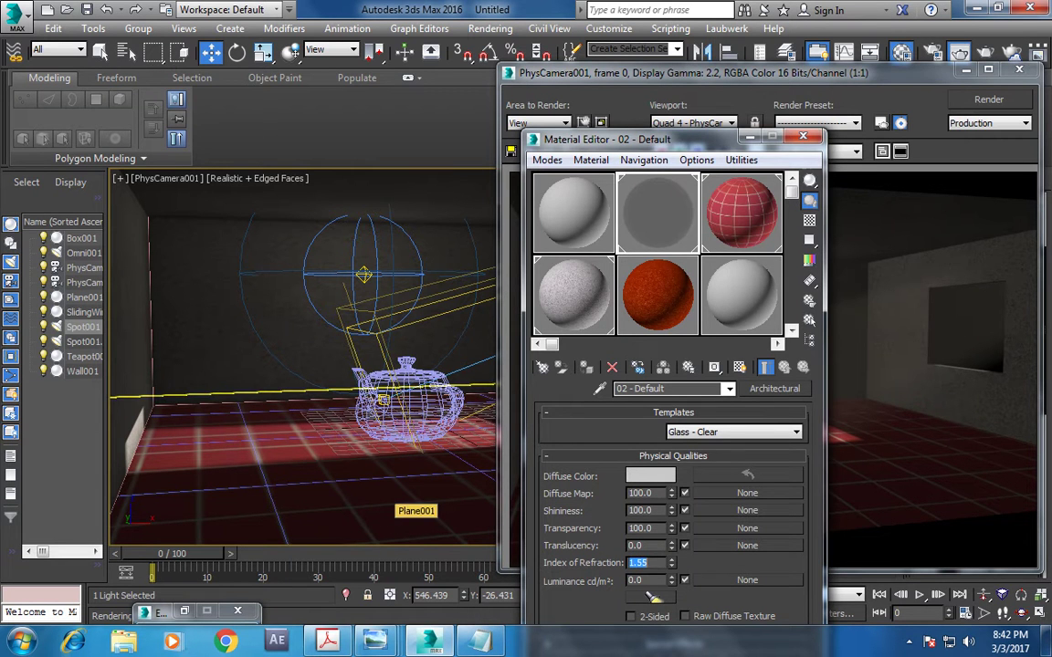
pyautogui.click(803, 137)
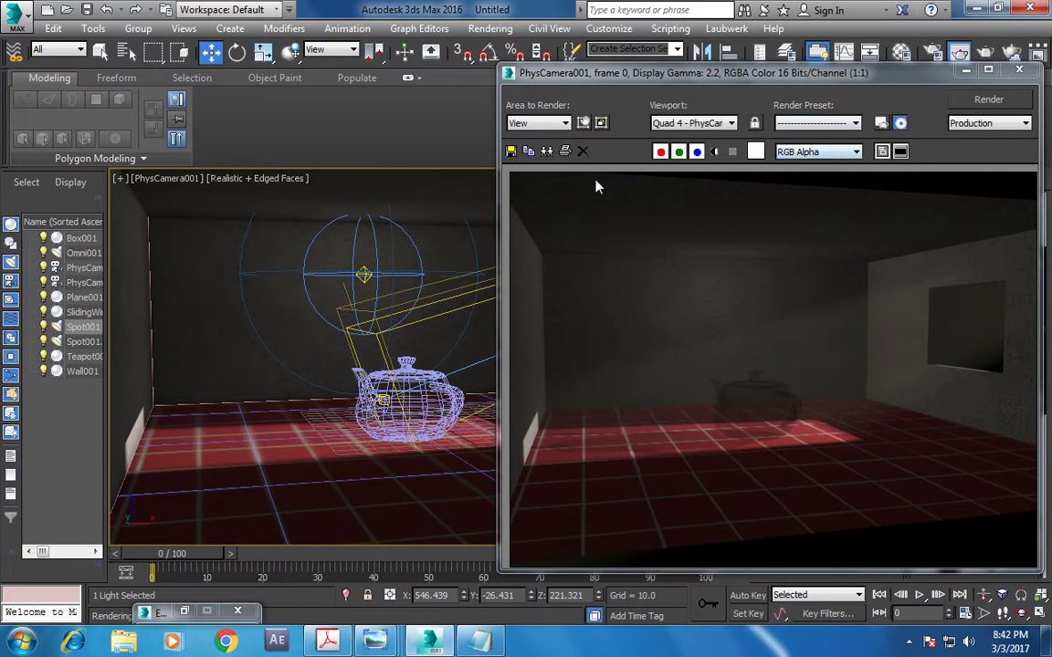
pyautogui.click(490, 30)
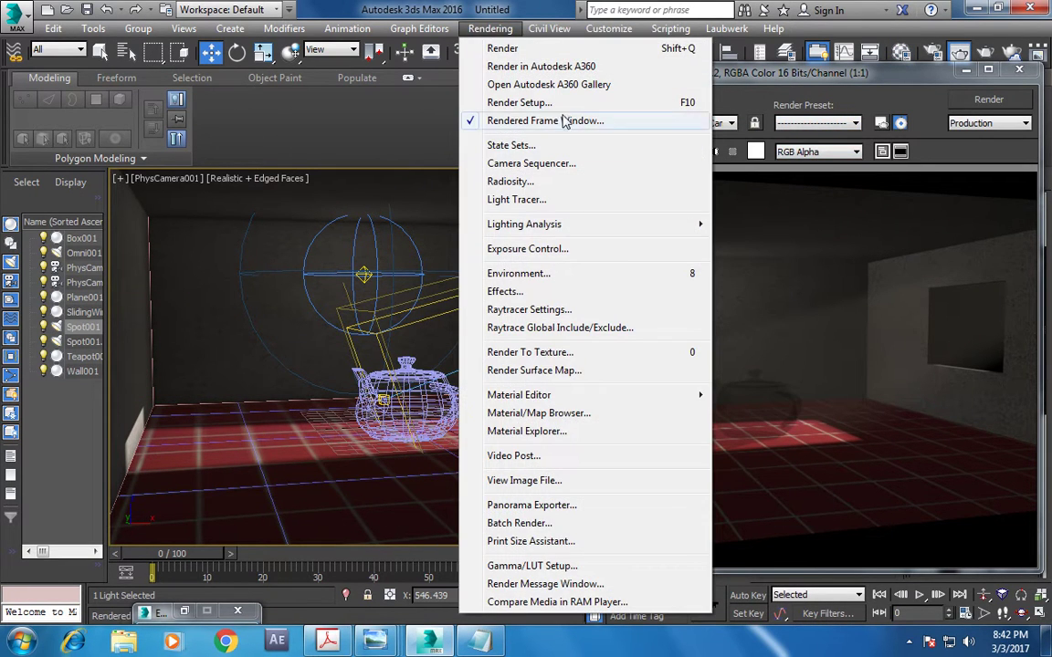
# - In Environment and Effects, set the fog colour to a cream sampled from the screen
pyautogui.click(598, 274)
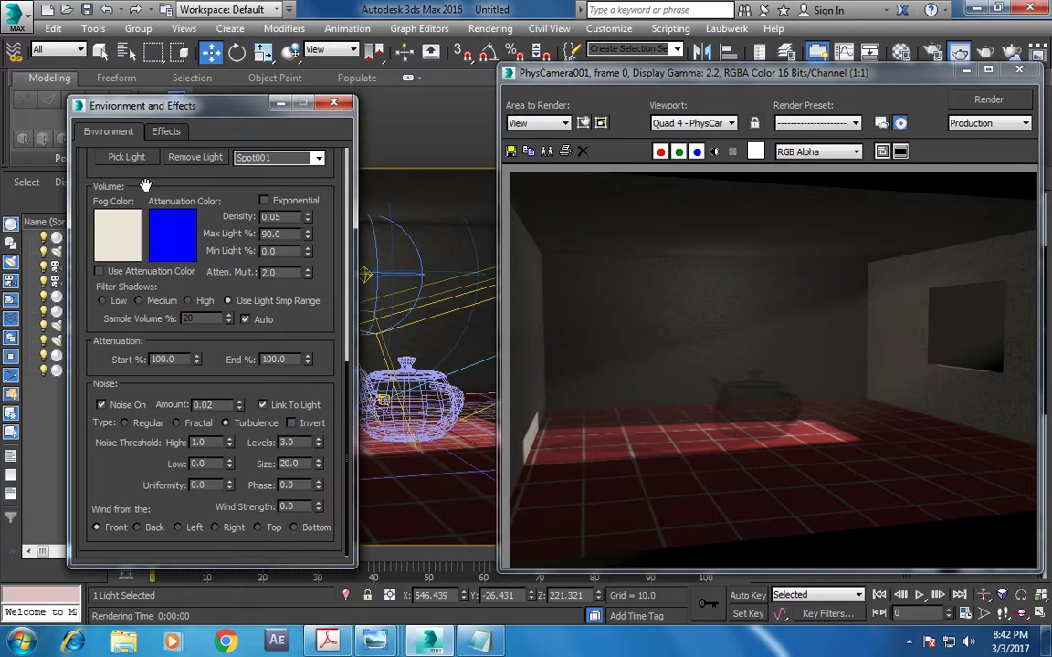
pyautogui.click(124, 236)
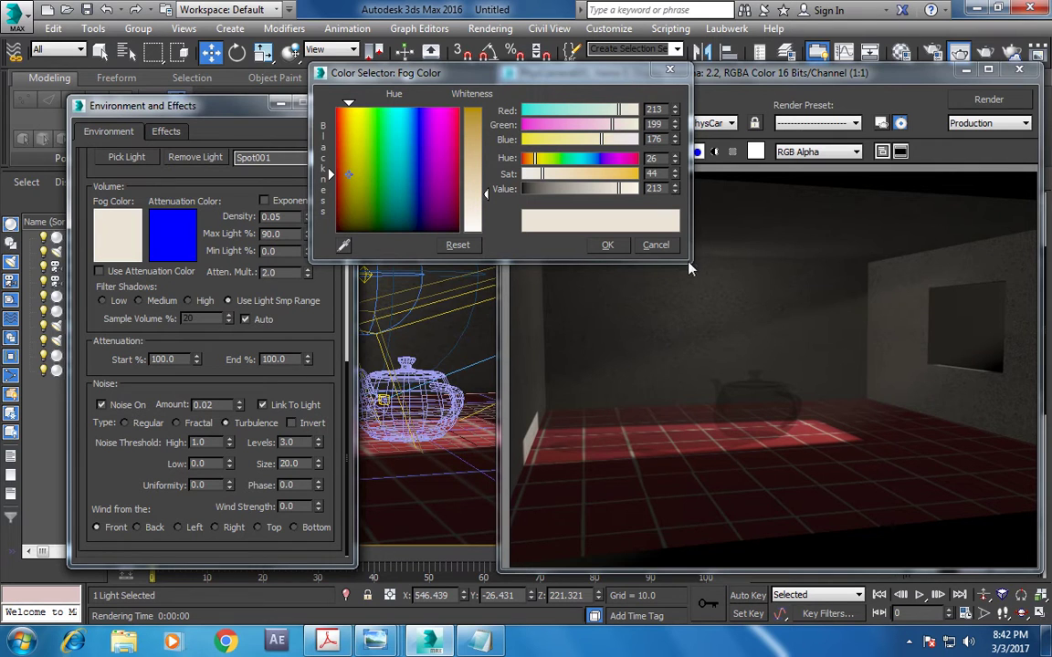
pyautogui.click(344, 246)
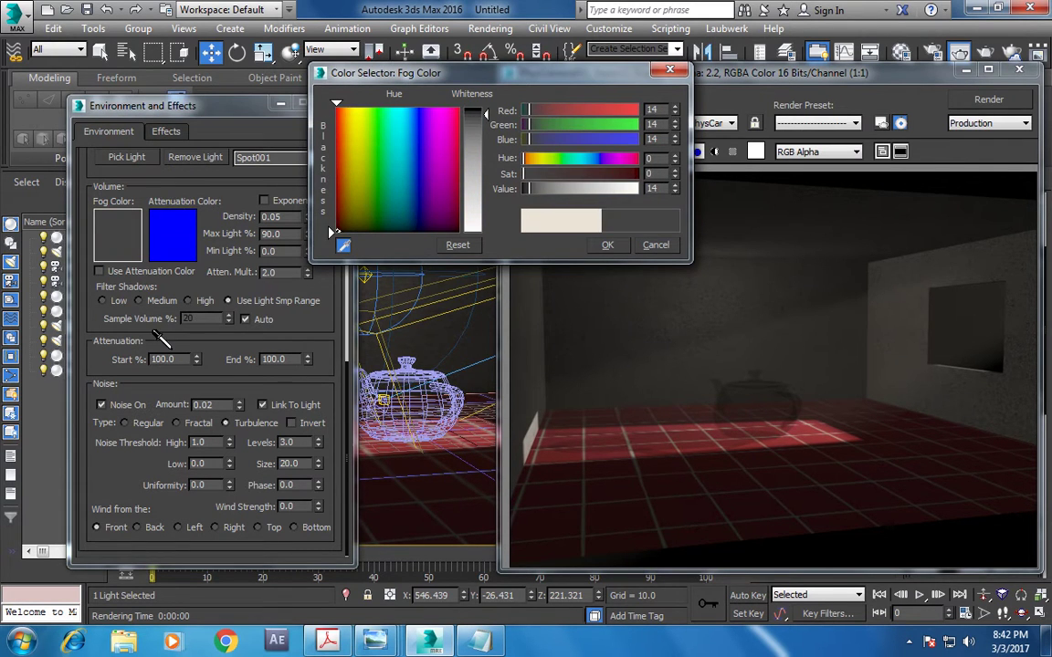
pyautogui.click(607, 245)
pyautogui.moveTo(142, 167); pyautogui.dragTo(155, 434)
pyautogui.scroll(5, 191, 227)
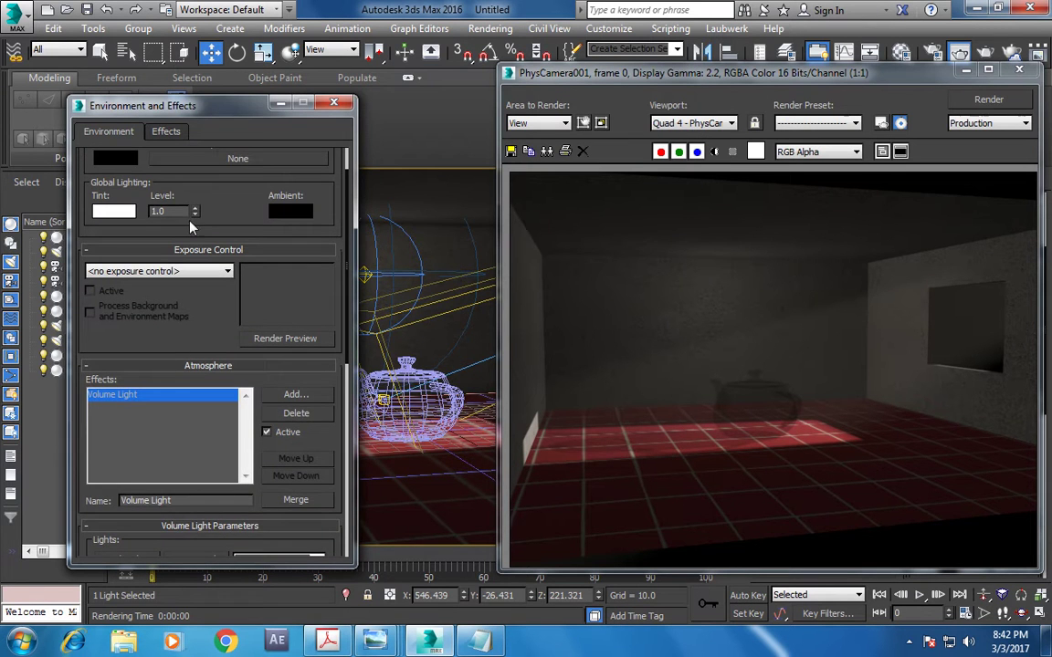
pyautogui.moveTo(163, 189); pyautogui.dragTo(173, 364)
# - Set the background colour to a pale cream and re-render the camera view
pyautogui.click(108, 203)
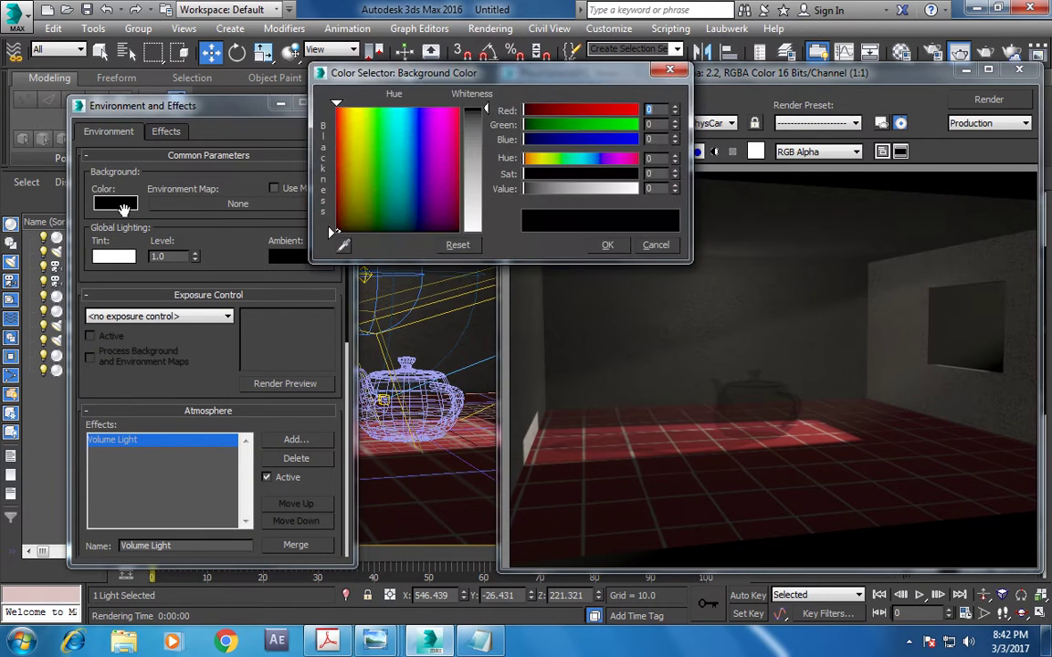
pyautogui.moveTo(319, 165); pyautogui.dragTo(348, 163)
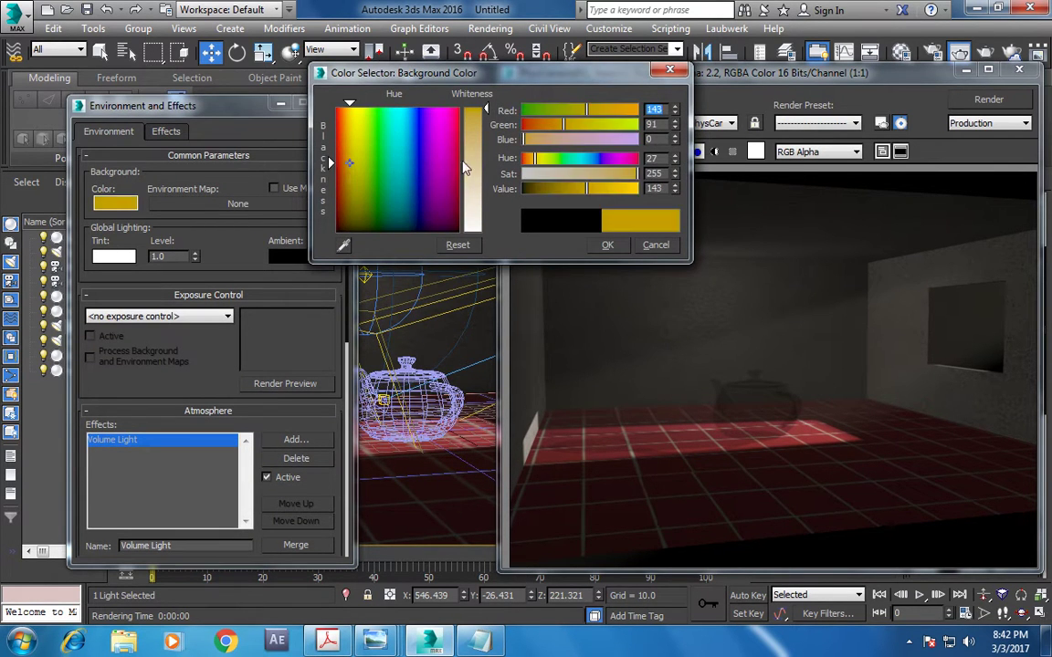
pyautogui.moveTo(486, 108); pyautogui.dragTo(485, 182)
pyautogui.click(607, 244)
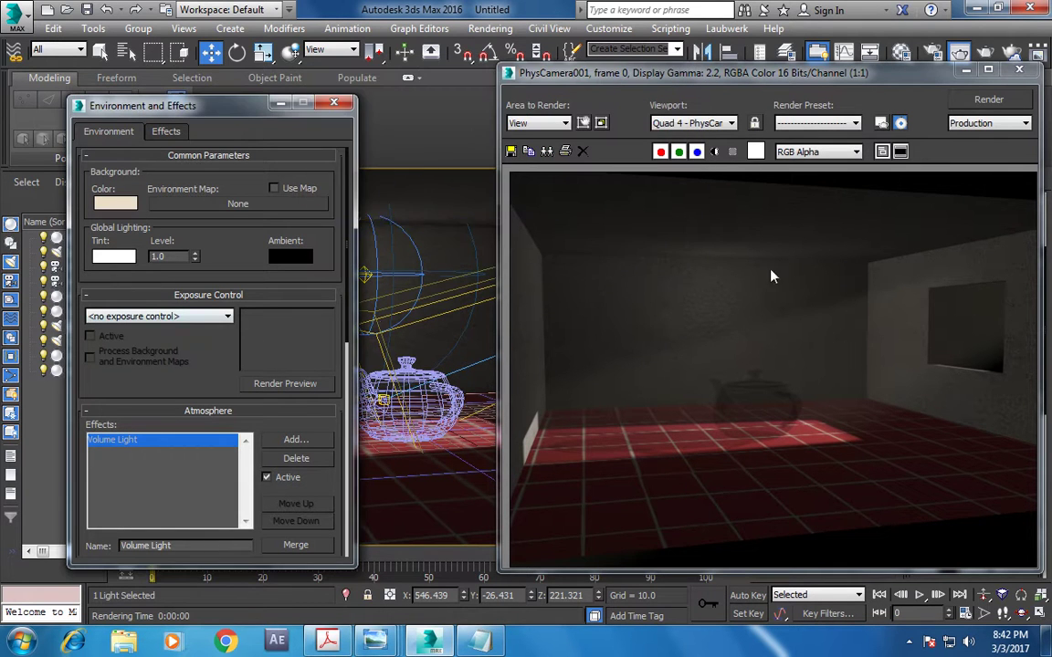
pyautogui.click(986, 52)
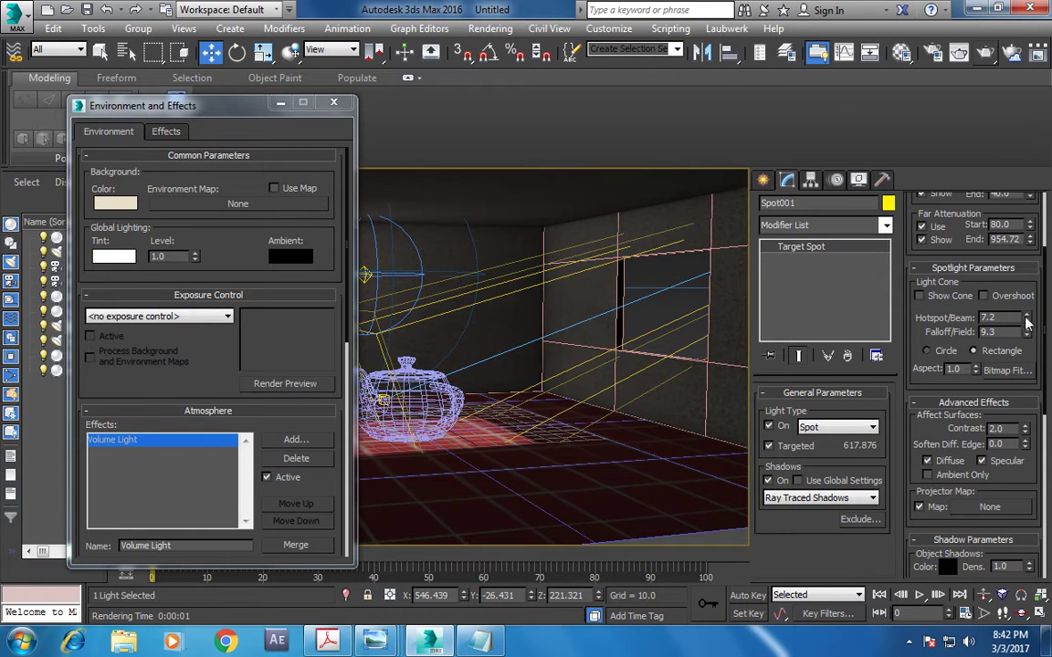
# - Widen the spotlight beam slightly and test-render the camera view
pyautogui.moveTo(1027, 321)
pyautogui.mouseDown()
pyautogui.moveTo(1030, 306)
pyautogui.moveTo(1028, 318)
pyautogui.mouseUp()
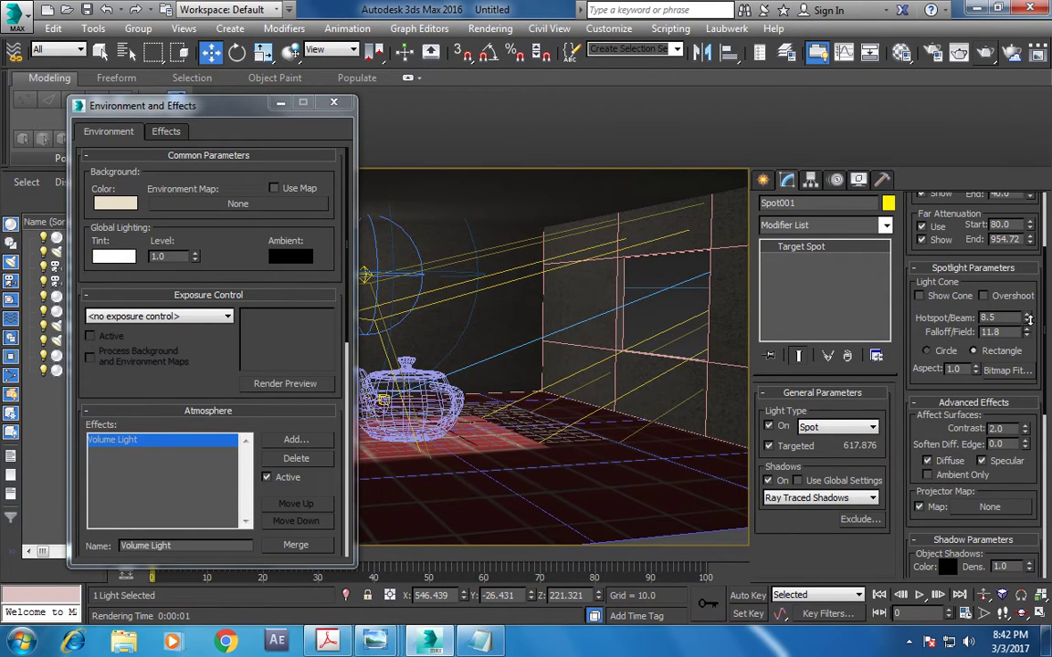
pyautogui.click(986, 53)
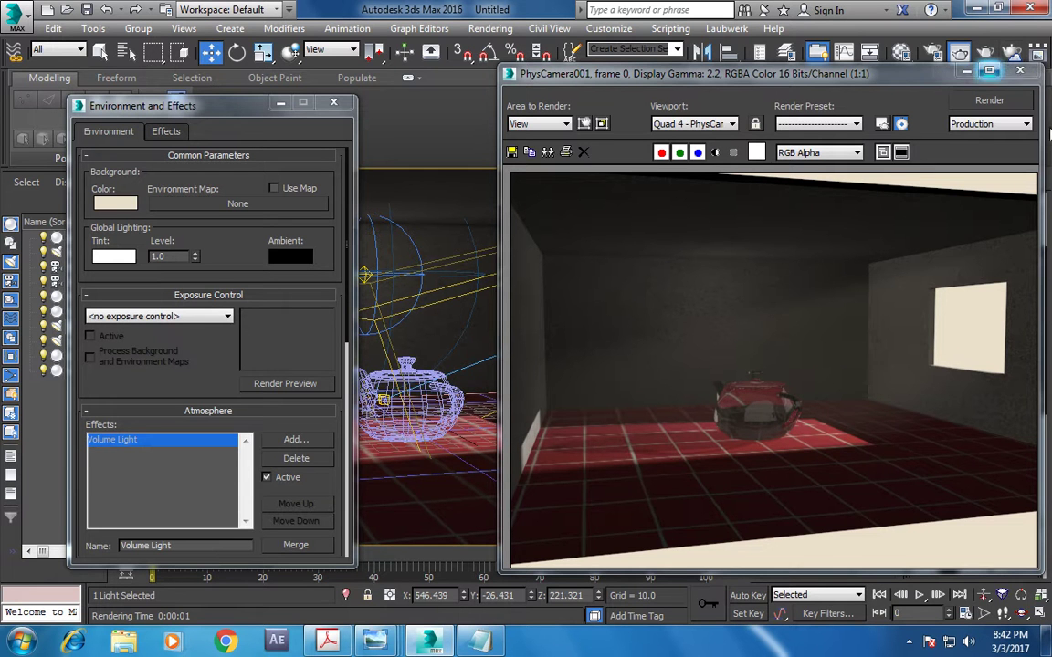
pyautogui.click(1020, 72)
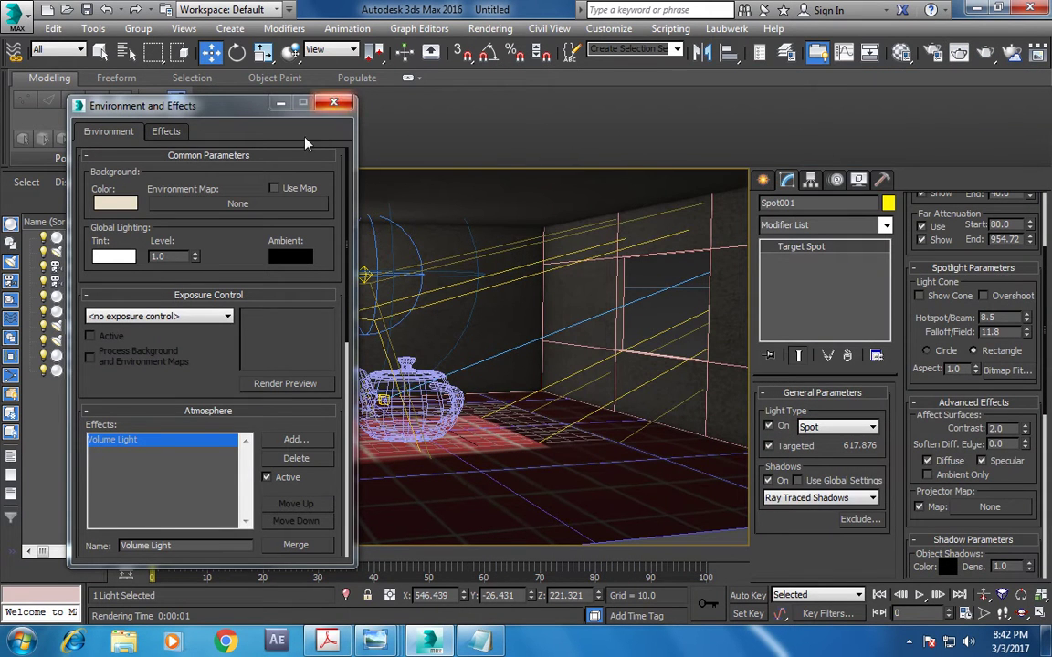
# - Keep the volume light fog beige (213, 199, 176), preview a render, and close Environment and Effects
pyautogui.scroll(-5, 279, 442)
pyautogui.scroll(-2, 279, 442)
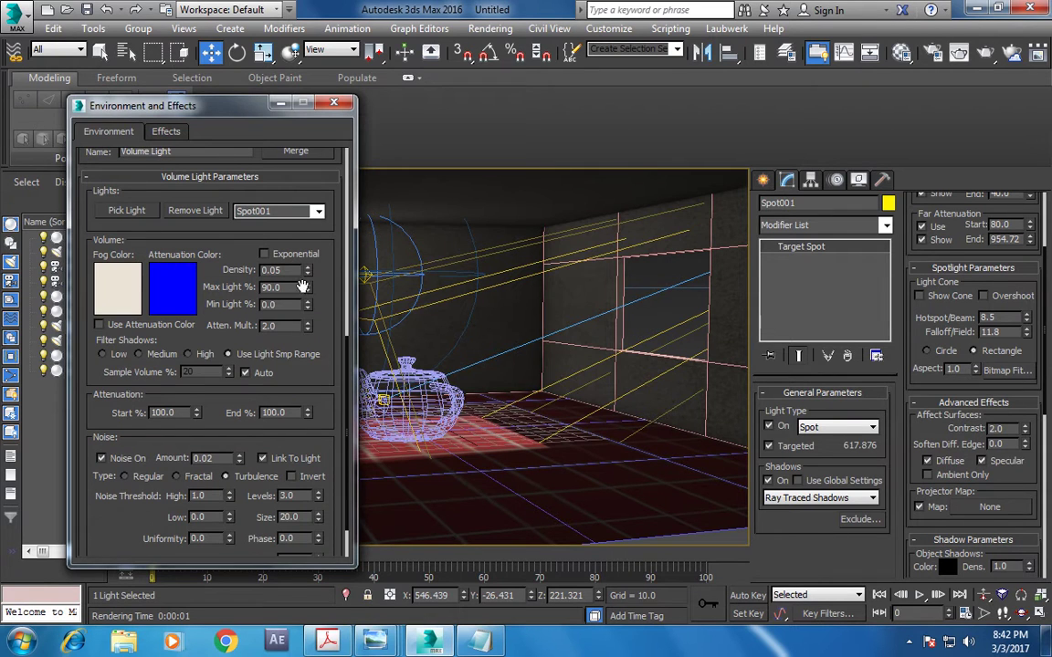
pyautogui.click(128, 291)
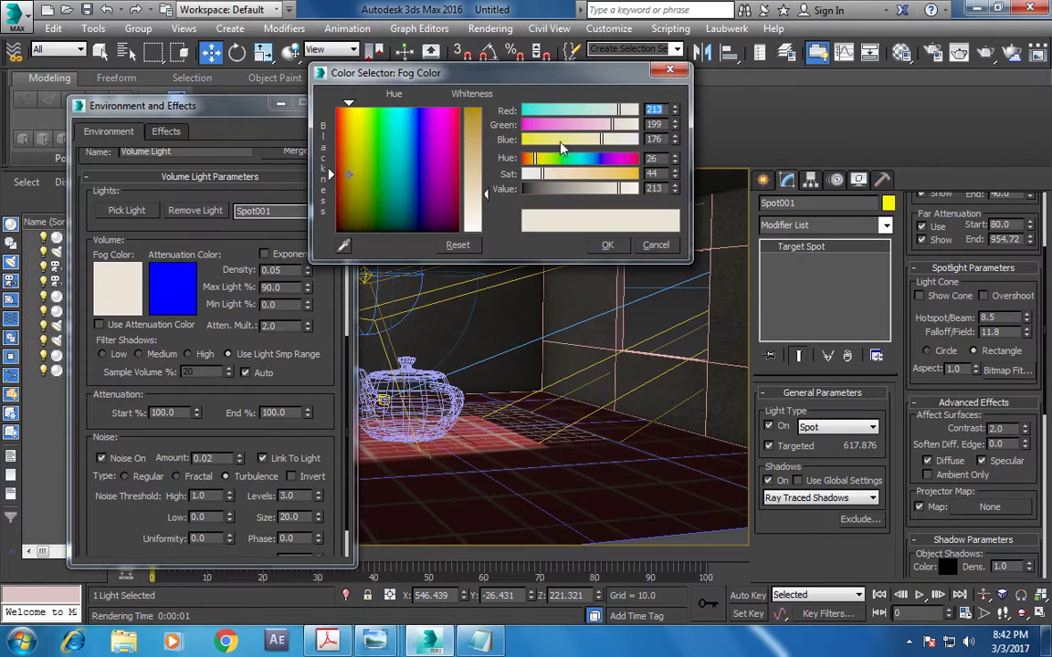
pyautogui.click(607, 244)
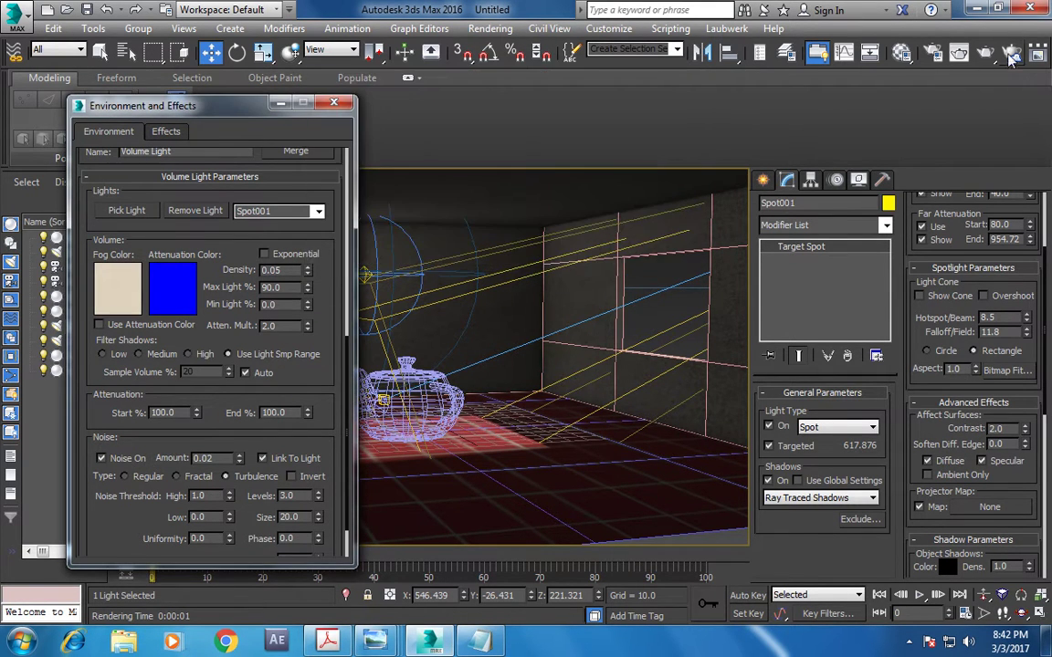
pyautogui.click(986, 55)
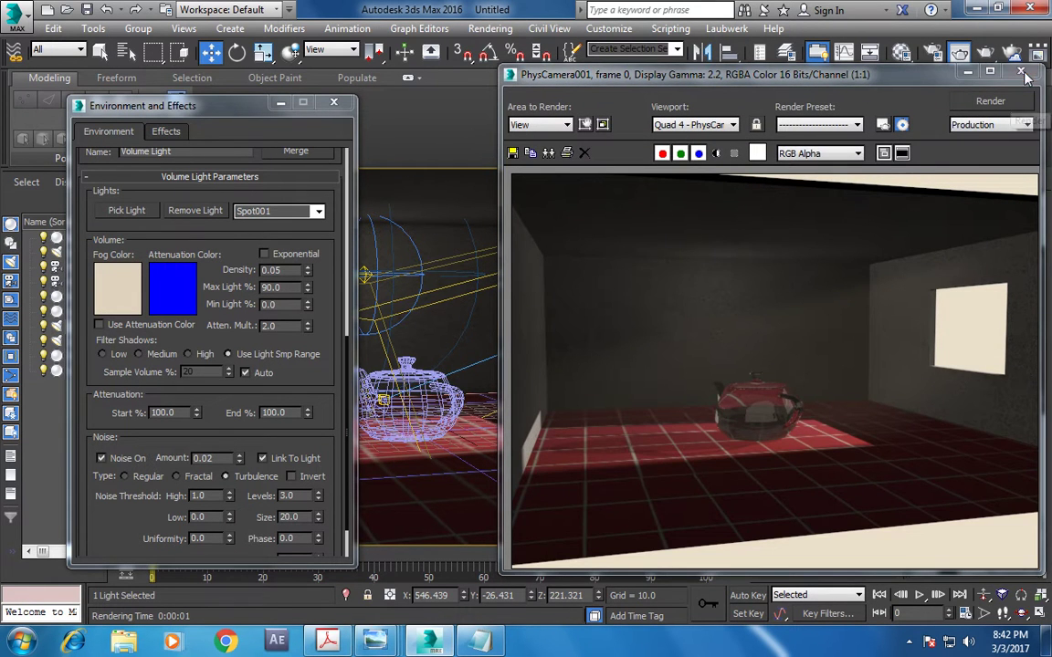
pyautogui.click(1020, 71)
pyautogui.click(334, 104)
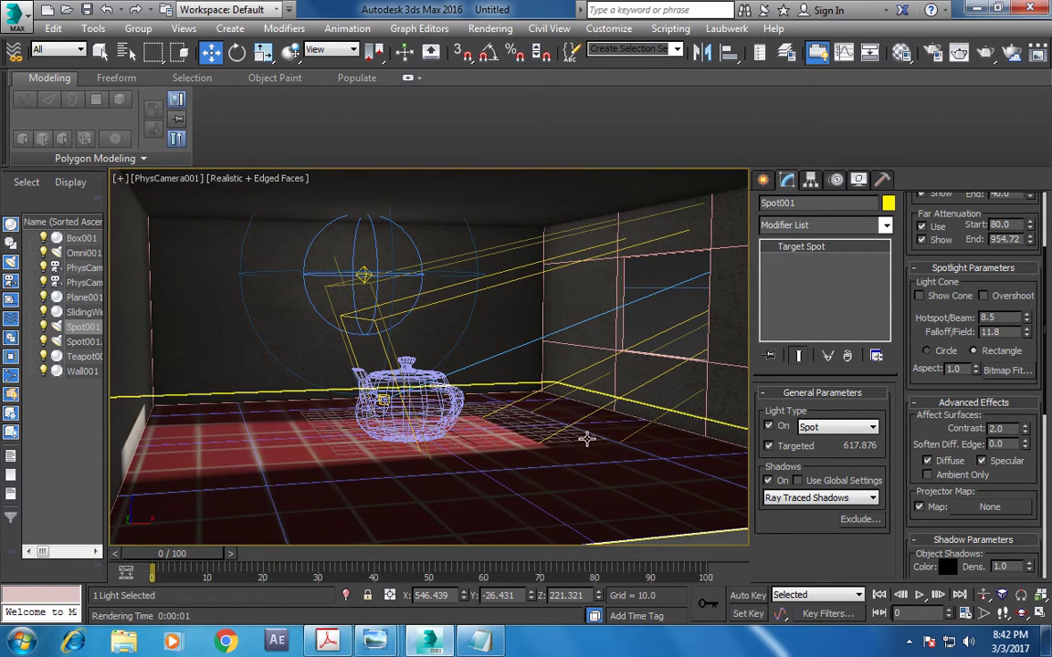
# - Move SlidingWindow001 into the room's wall in the perspective view
pyautogui.press('p')
pyautogui.keyDown('alt'); pyautogui.moveTo(564, 395); pyautogui.dragTo(563, 404, button='middle'); pyautogui.keyUp('alt')
pyautogui.click(581, 409)
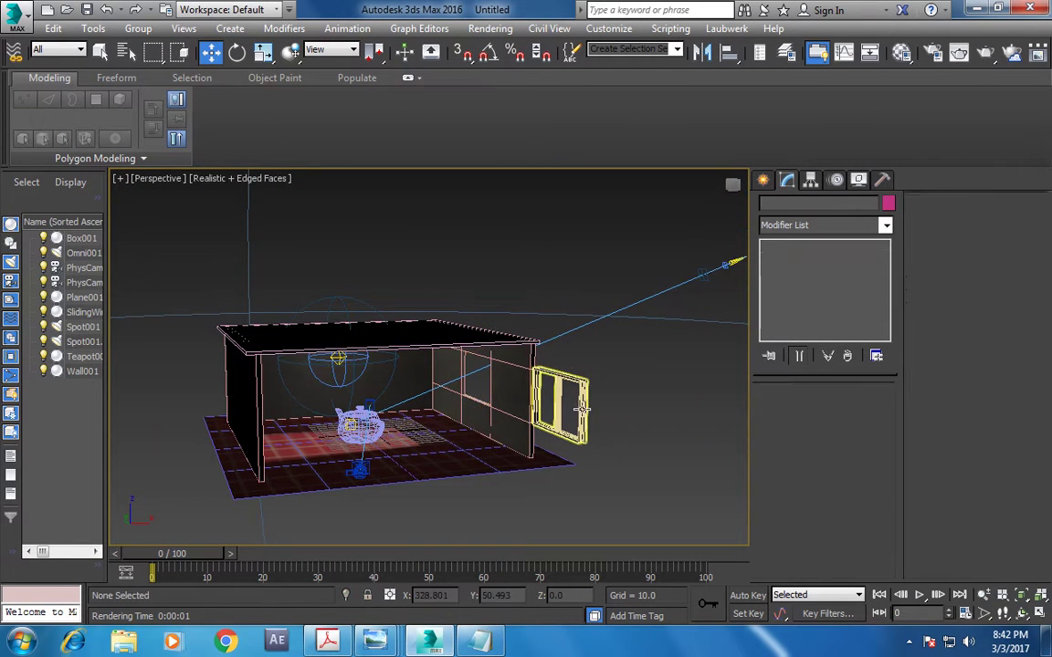
pyautogui.click(581, 409)
pyautogui.moveTo(581, 409); pyautogui.dragTo(496, 377)
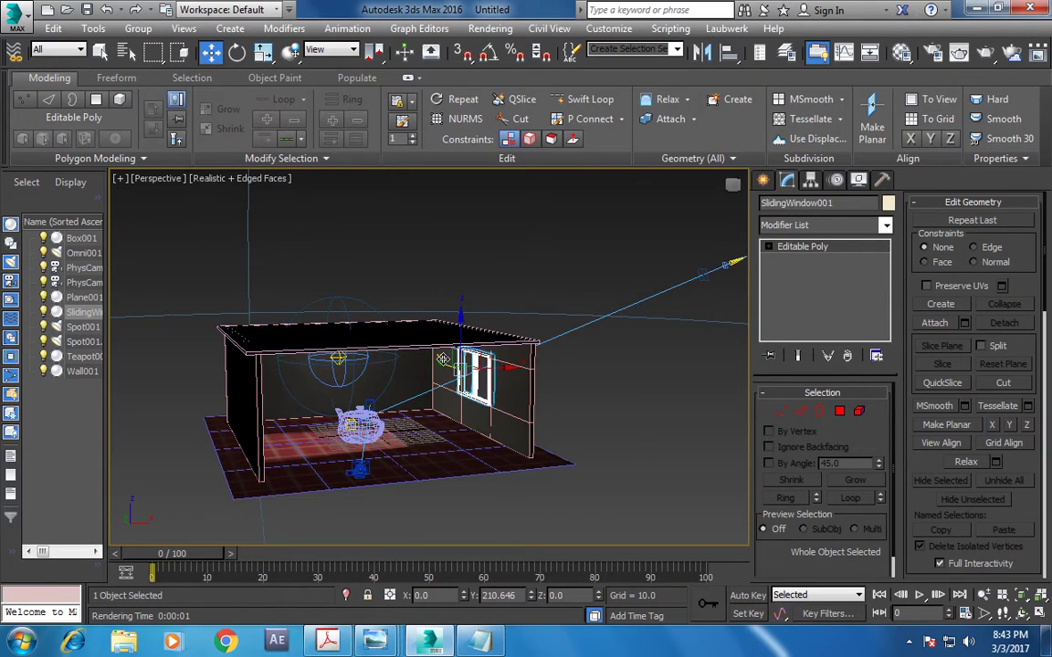
pyautogui.press('z')
pyautogui.keyDown('alt'); pyautogui.moveTo(442, 359); pyautogui.dragTo(484, 423, button='middle'); pyautogui.keyUp('alt')
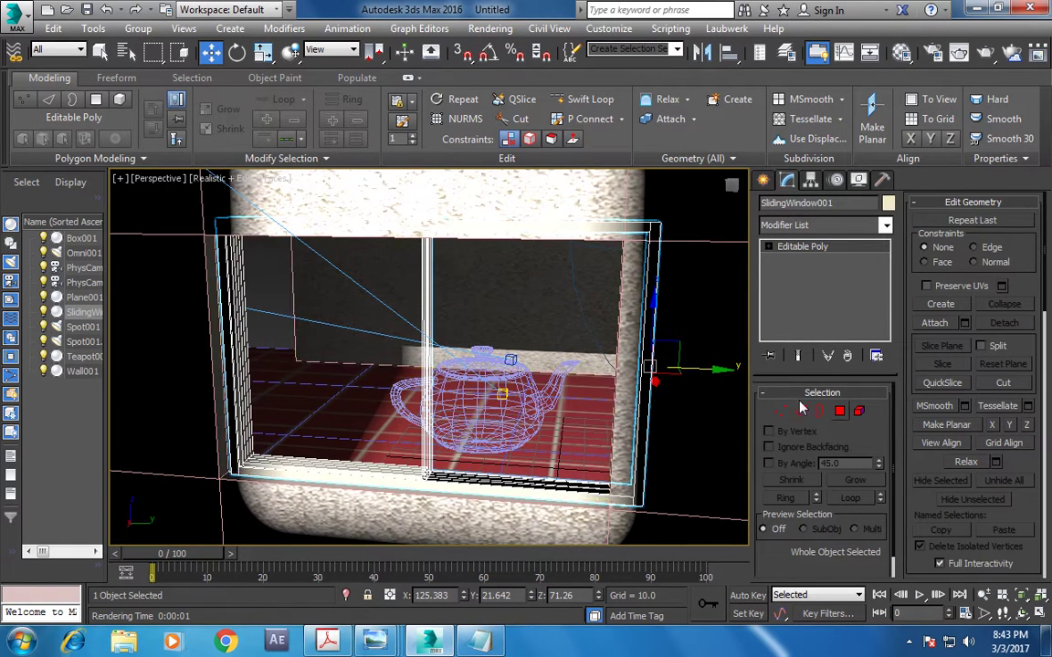
# - Lower the sliding window slightly, checking it with PhysCamera001 renders
pyautogui.press('c')
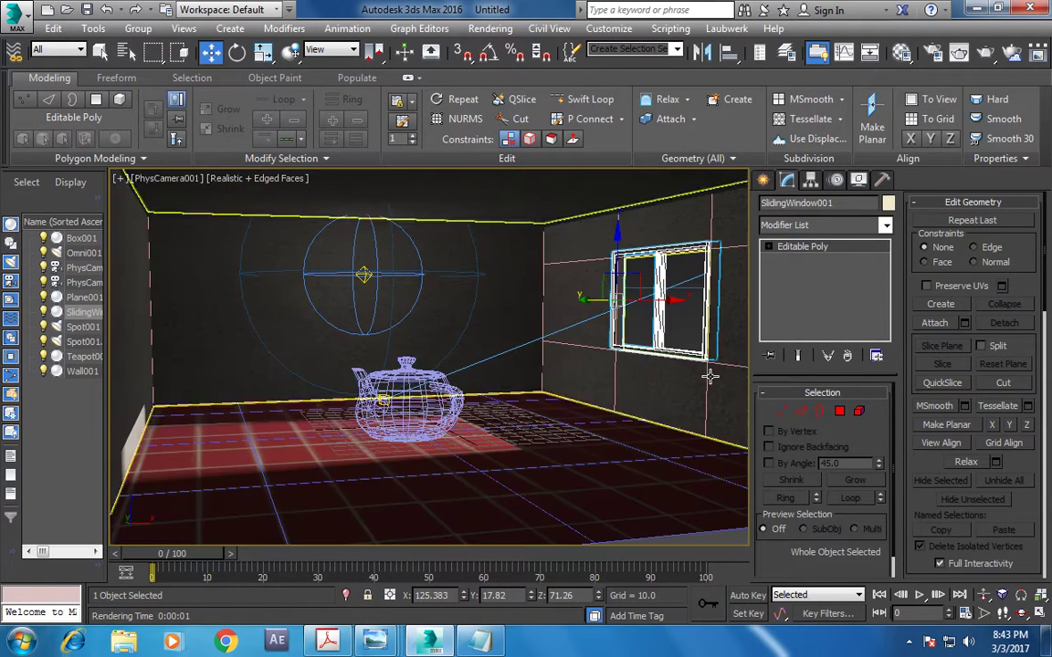
pyautogui.click(983, 53)
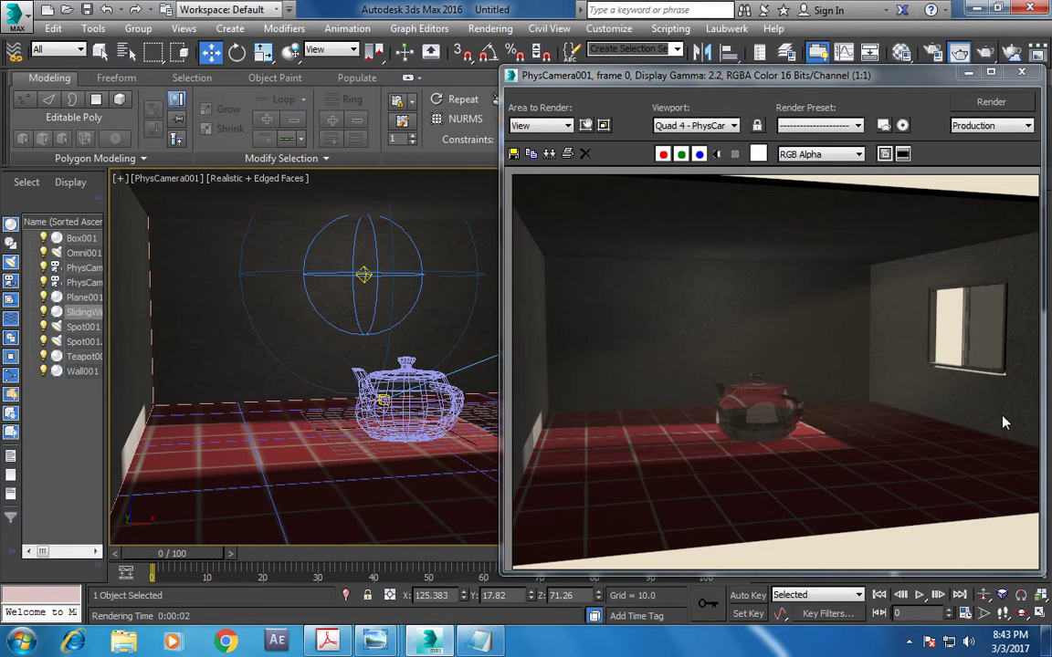
pyautogui.click(1022, 73)
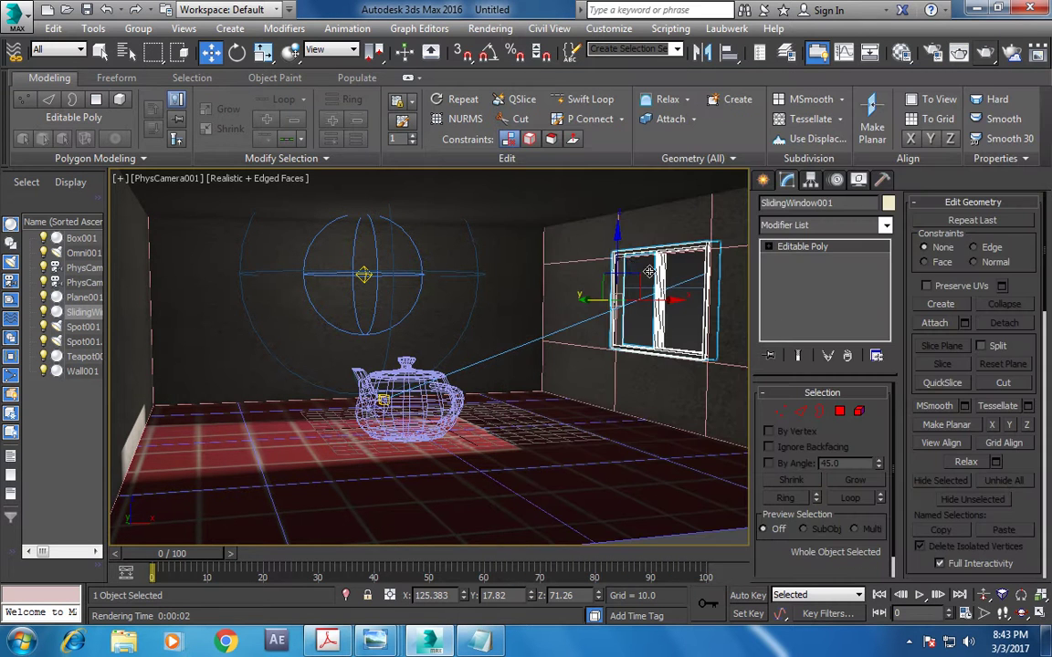
pyautogui.moveTo(618, 242); pyautogui.dragTo(619, 249)
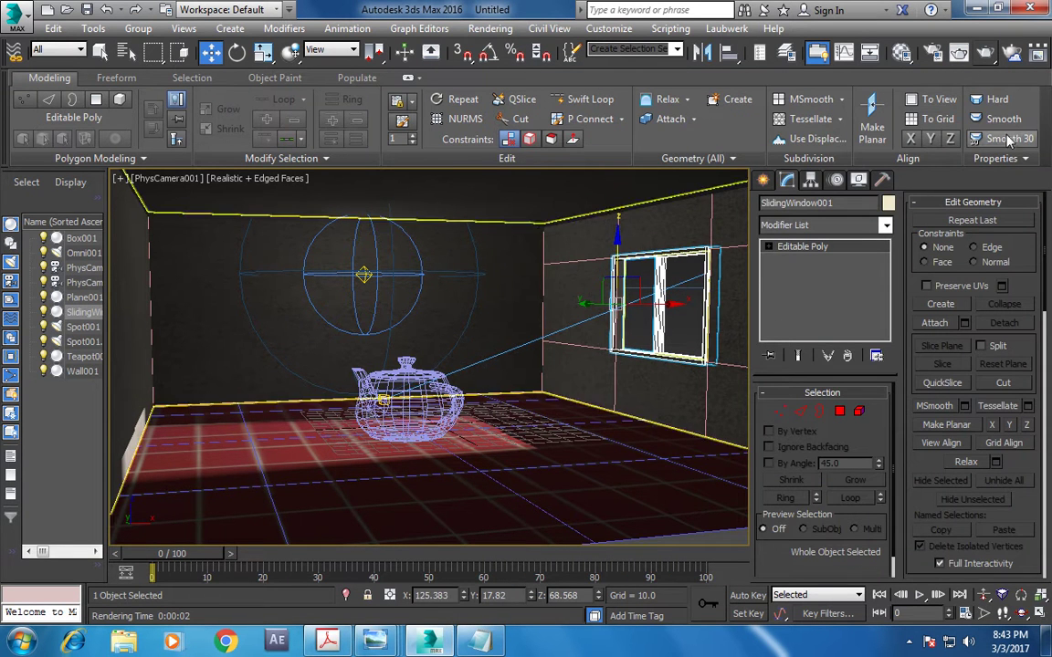
pyautogui.click(986, 52)
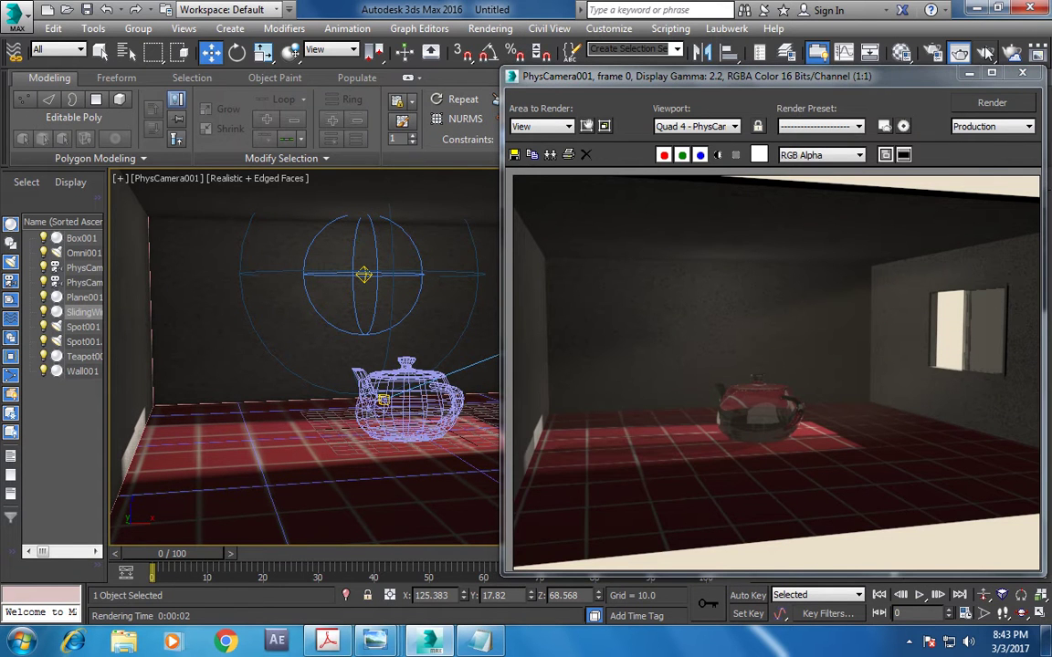
pyautogui.click(1022, 73)
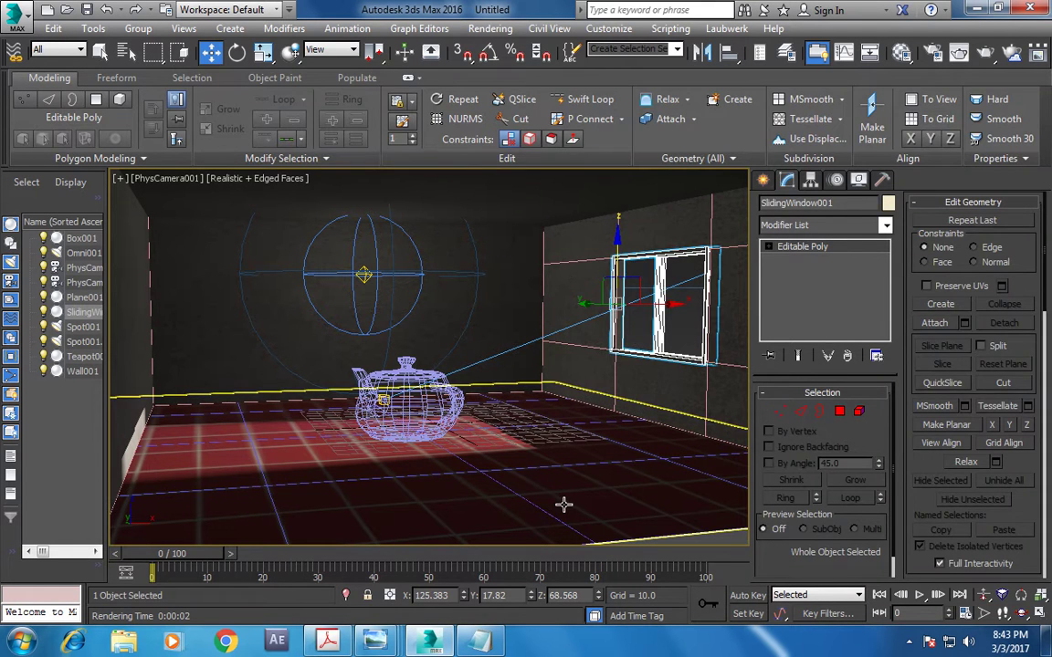
# - Scale up the Plane001 floor and check the result in a camera render
pyautogui.click(564, 504)
pyautogui.press('r')
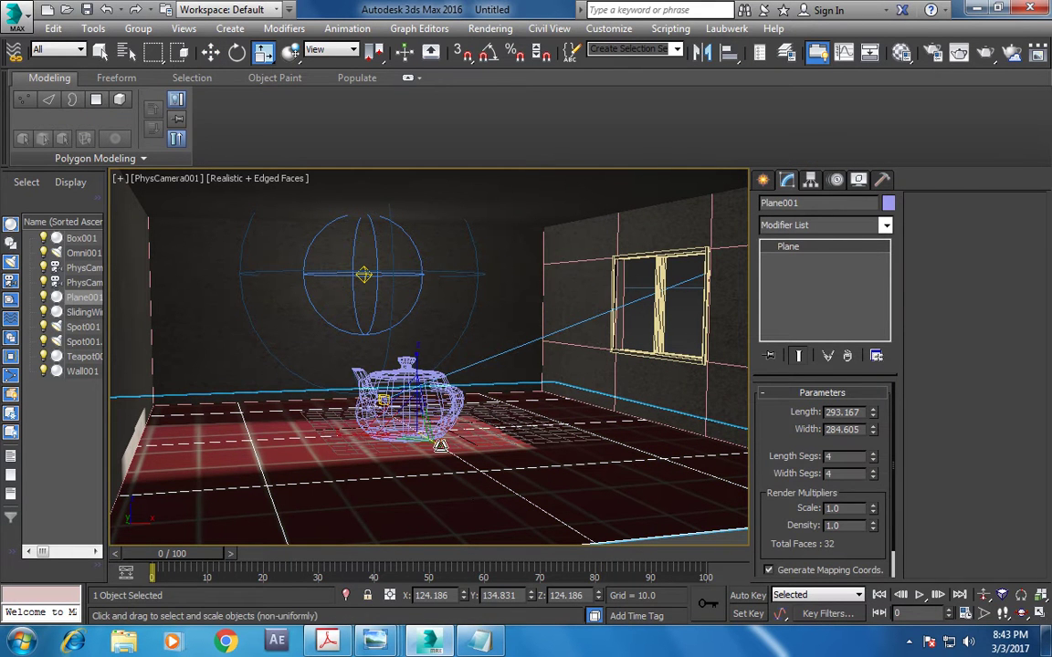
pyautogui.moveTo(407, 409); pyautogui.dragTo(586, 540)
pyautogui.click(616, 422)
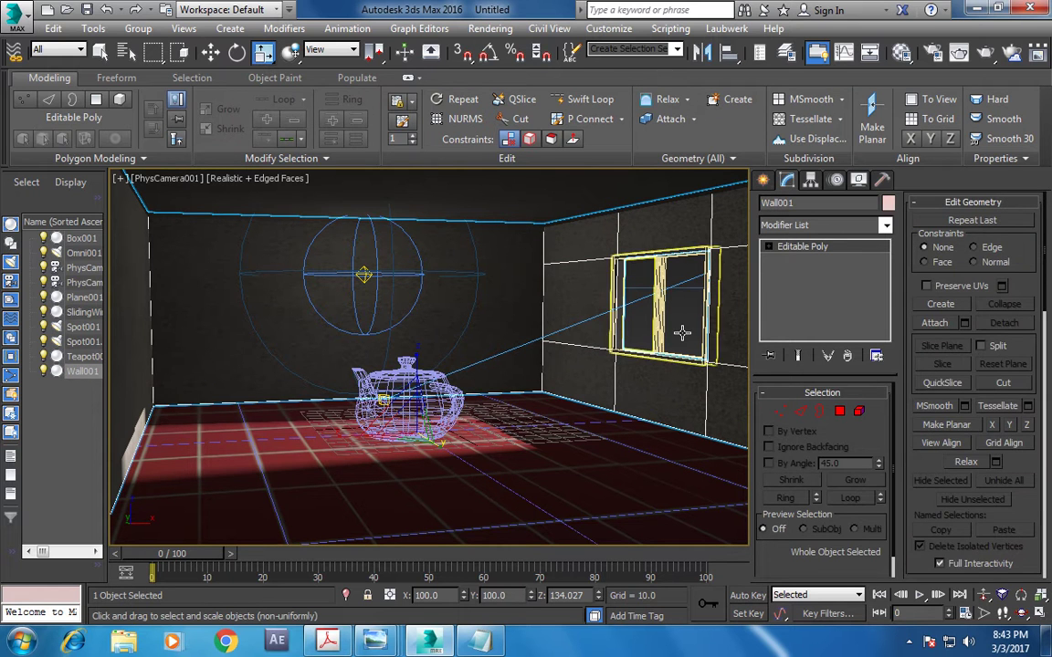
pyautogui.click(644, 306)
pyautogui.click(676, 417)
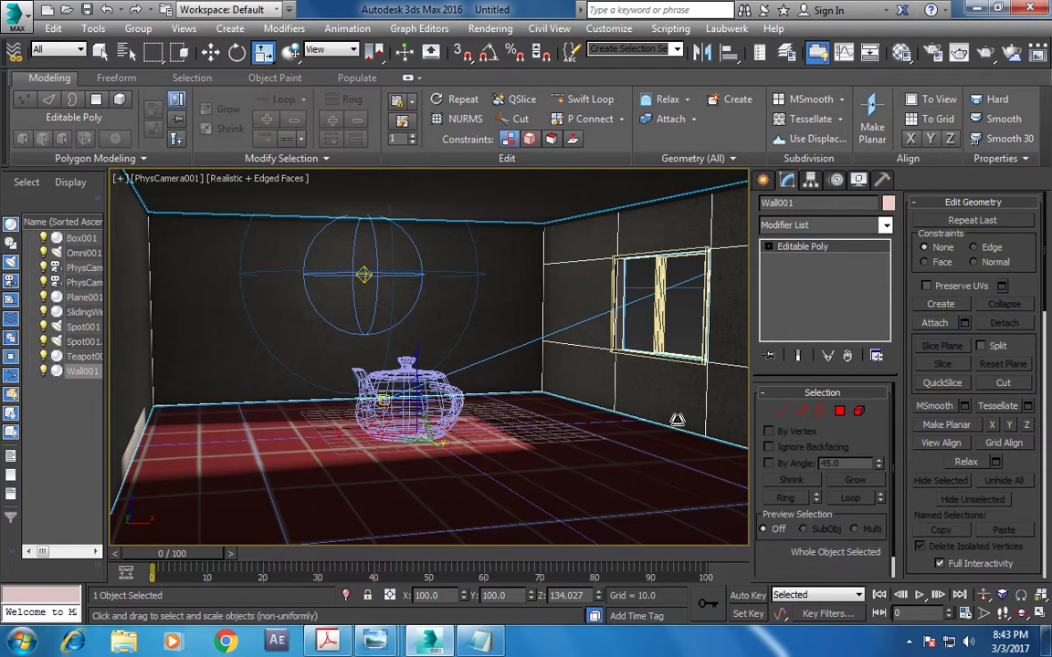
pyautogui.click(984, 53)
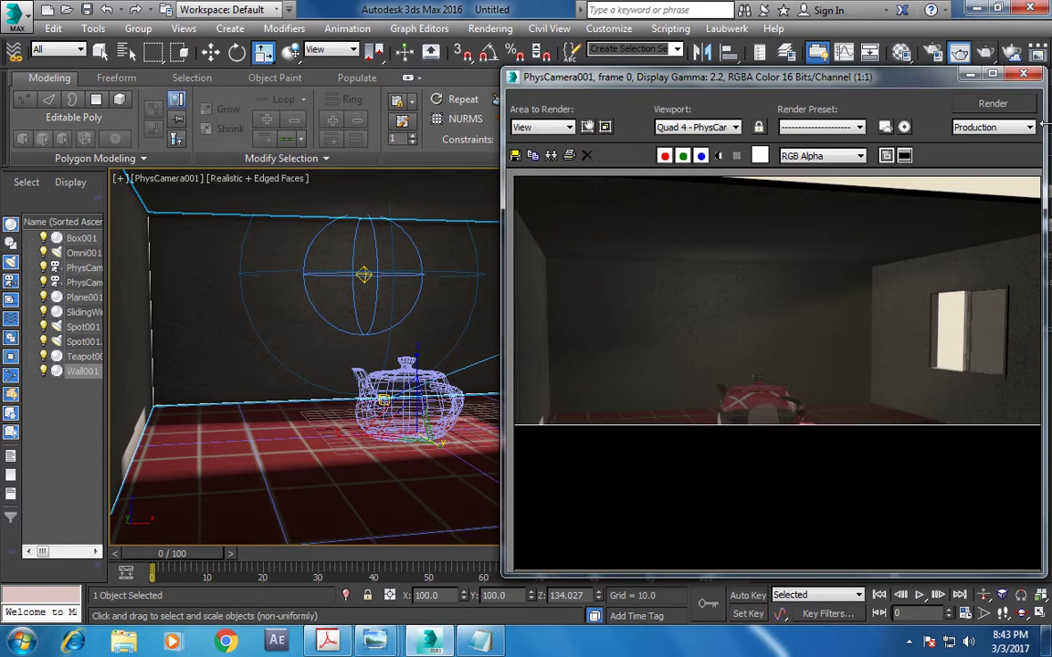
pyautogui.click(1023, 75)
# - Scale the Box001 ceiling slab to 151.318% in X/Y and 50.243% in Z, then render
pyautogui.click(421, 195)
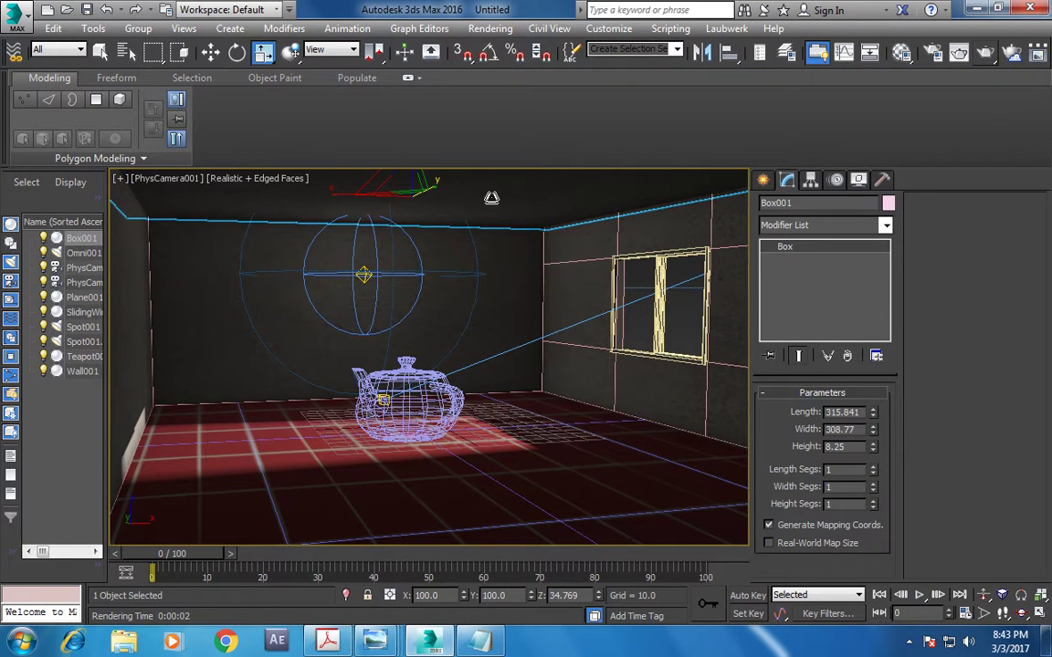
pyautogui.moveTo(421, 195); pyautogui.dragTo(290, 128)
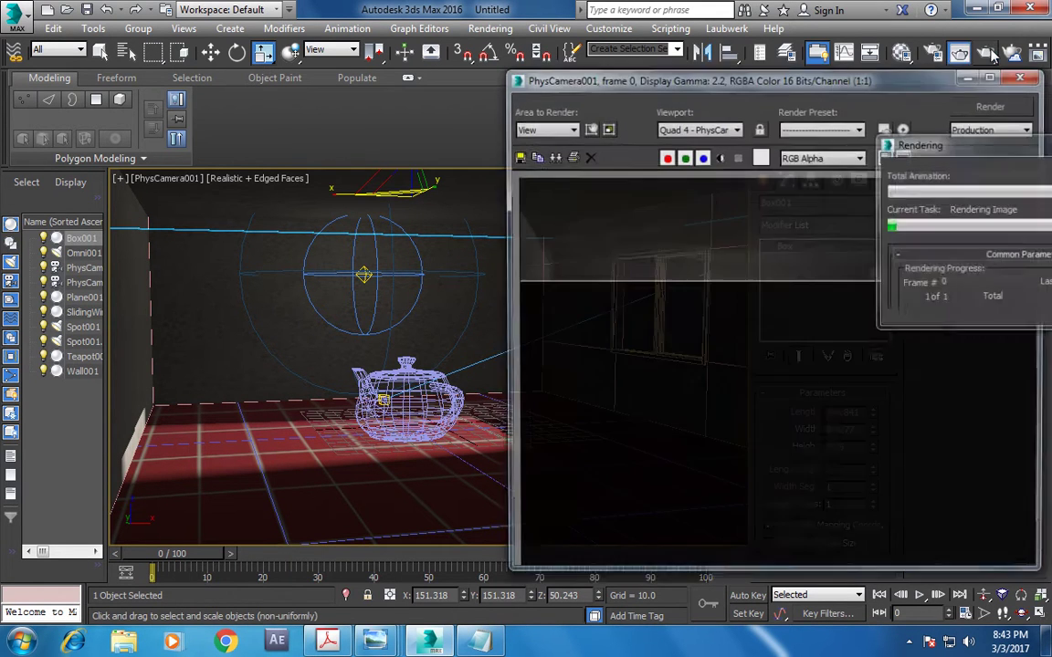
pyautogui.click(991, 51)
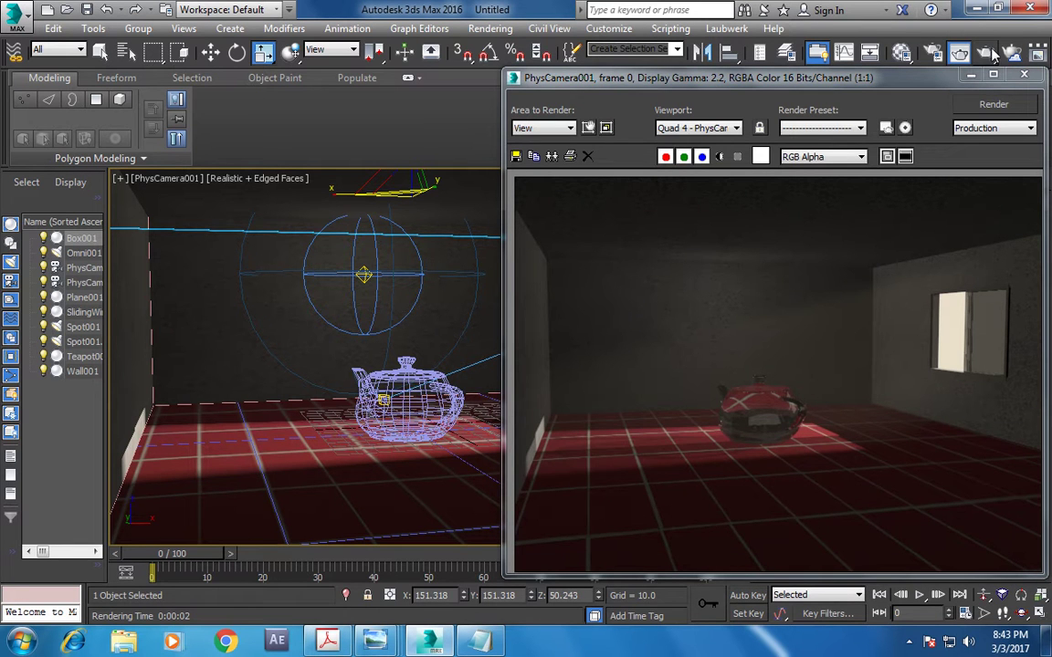
pyautogui.click(932, 52)
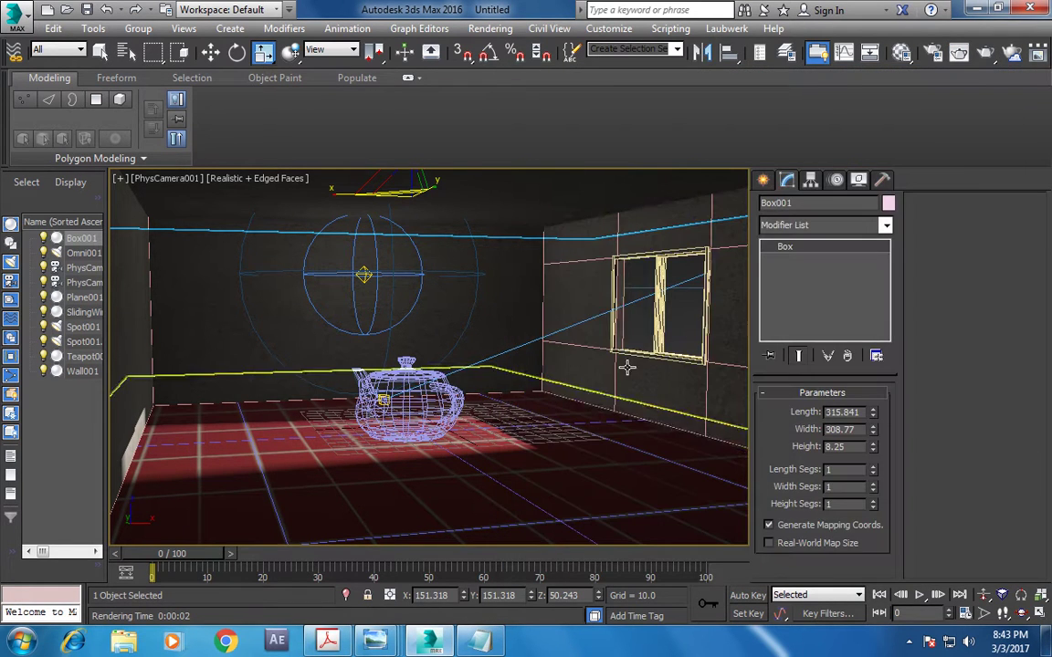
# - Orbit and zoom the Perspective view around the room and select Spot001
pyautogui.press('p')
pyautogui.scroll(-5, 600, 381)
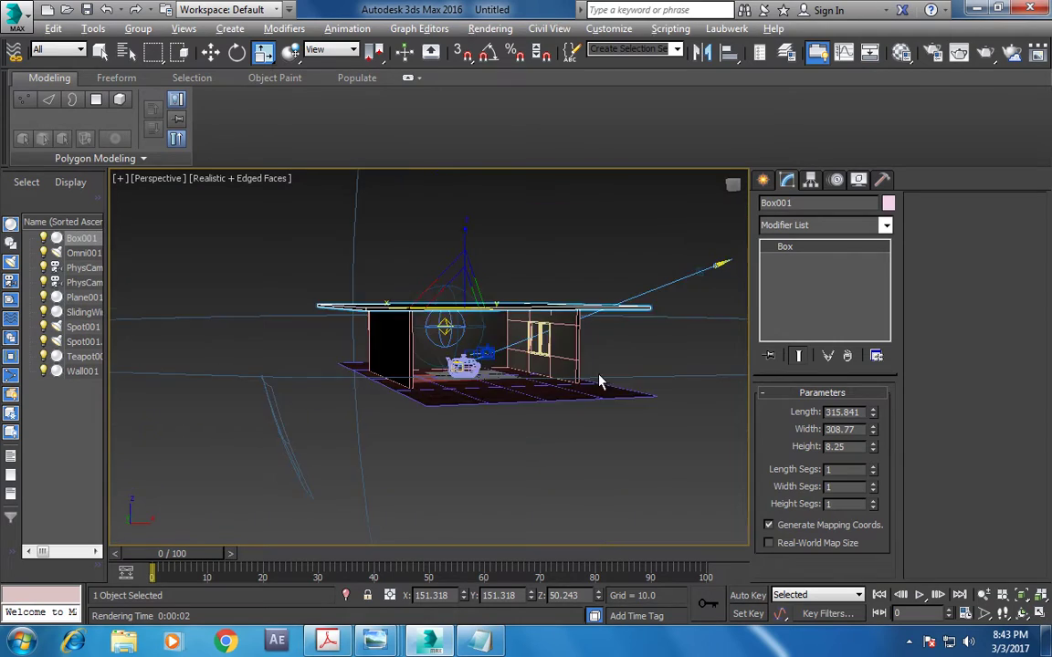
pyautogui.keyDown('alt'); pyautogui.moveTo(599, 382); pyautogui.dragTo(463, 410, button='middle'); pyautogui.keyUp('alt')
pyautogui.click(621, 291)
pyautogui.moveTo(621, 291)
pyautogui.keyDown('alt'); pyautogui.mouseDown(button='middle')
pyautogui.moveTo(471, 393)
pyautogui.moveTo(488, 402)
pyautogui.mouseUp(button='middle'); pyautogui.keyUp('alt')
pyautogui.scroll(3, 512, 371)
pyautogui.scroll(4, 471, 393)
pyautogui.scroll(2, 469, 381)
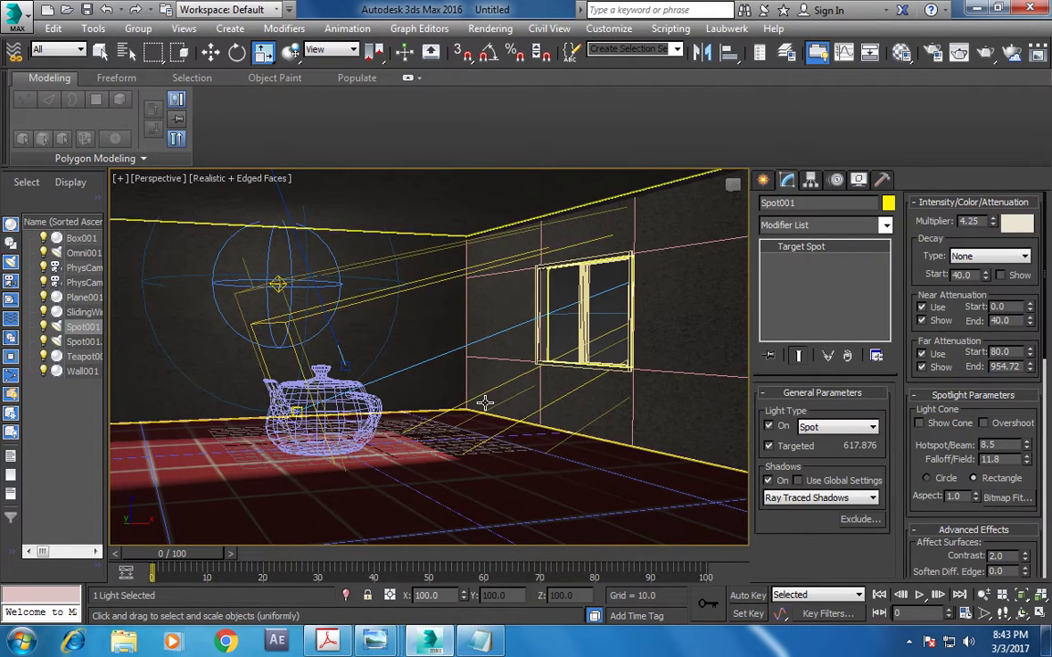
pyautogui.click(529, 491)
pyautogui.press('z')
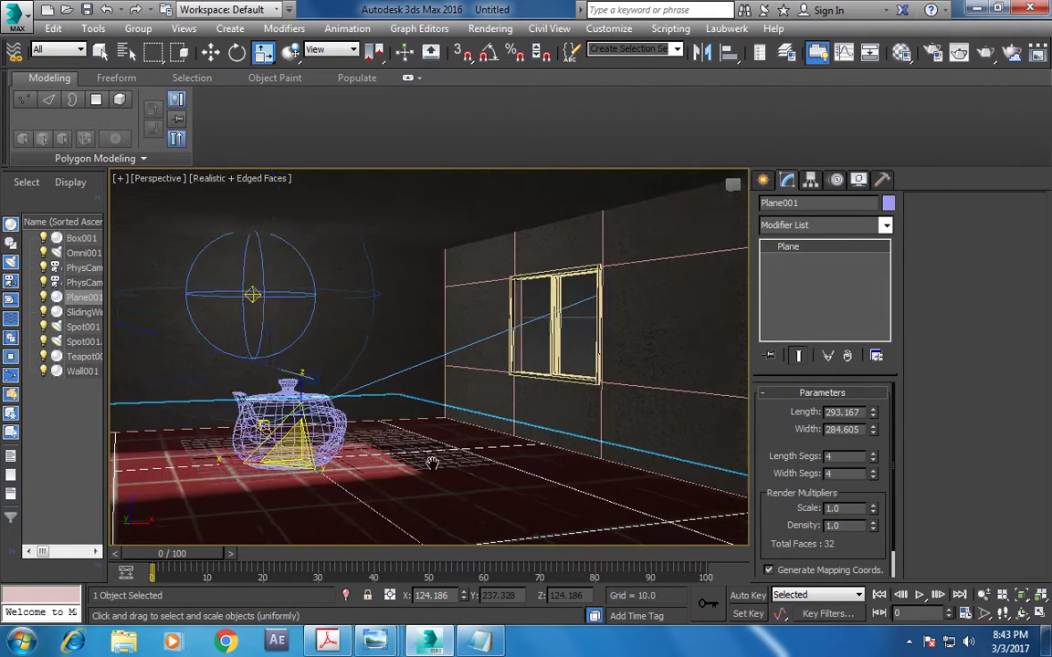
pyautogui.keyDown('alt'); pyautogui.moveTo(744, 295); pyautogui.dragTo(629, 336, button='middle'); pyautogui.keyUp('alt')
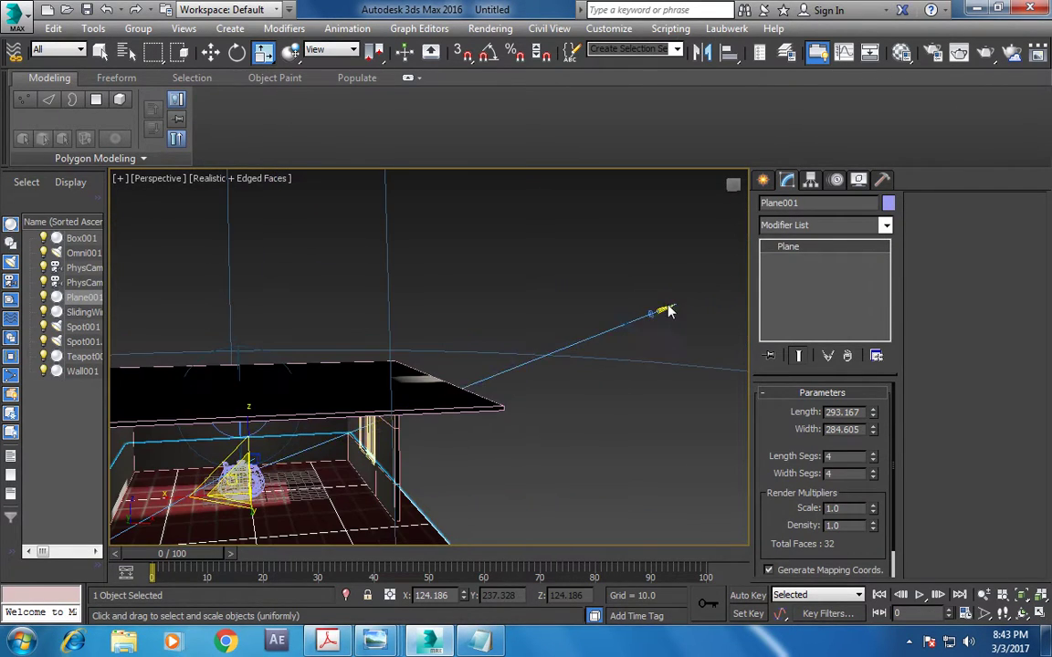
pyautogui.click(667, 310)
pyautogui.click(669, 306)
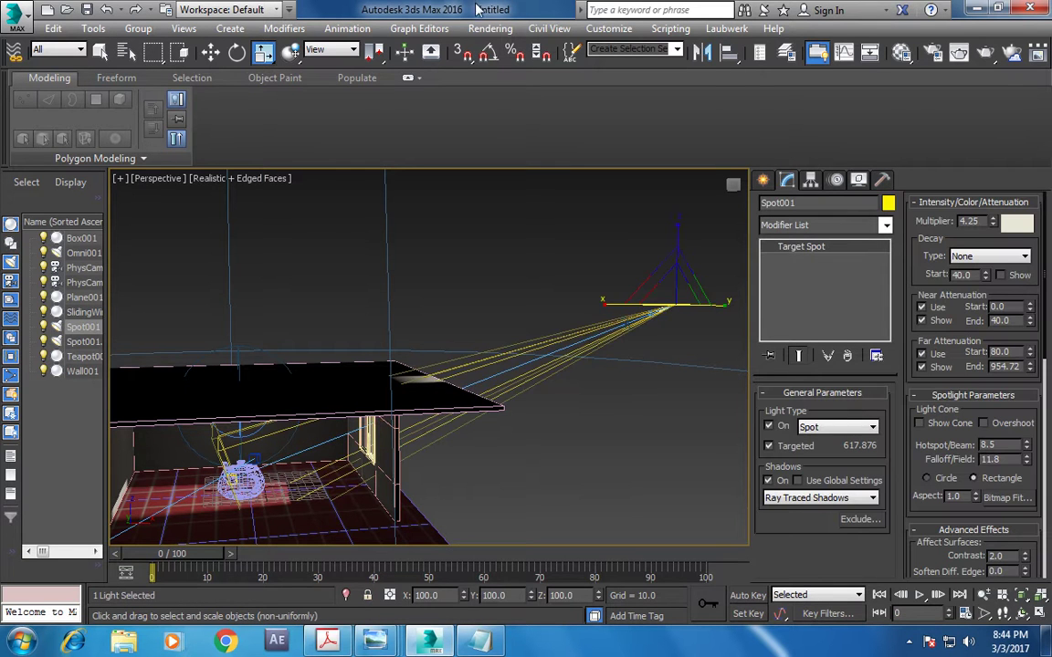
# - Keep Default Scanline Renderer as the renderer in Render Setup
pyautogui.click(490, 28)
pyautogui.click(548, 103)
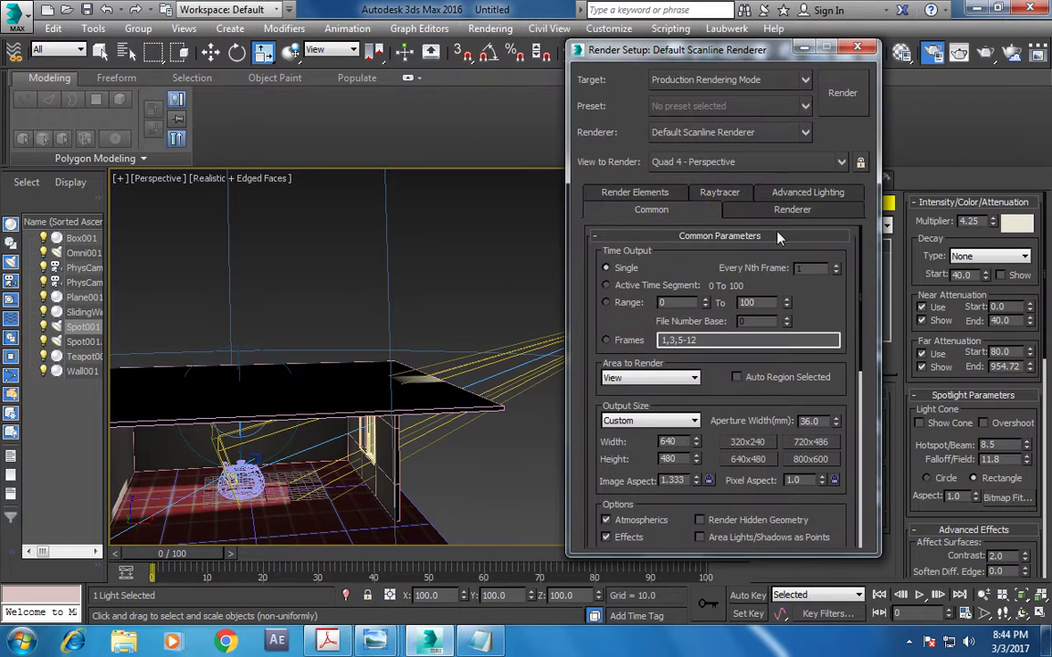
pyautogui.click(753, 135)
pyautogui.click(721, 206)
pyautogui.click(857, 47)
# - Select Omni001, orbit to a frontal room view, then show PhysCamera001 in the viewport
pyautogui.scroll(5, 399, 408)
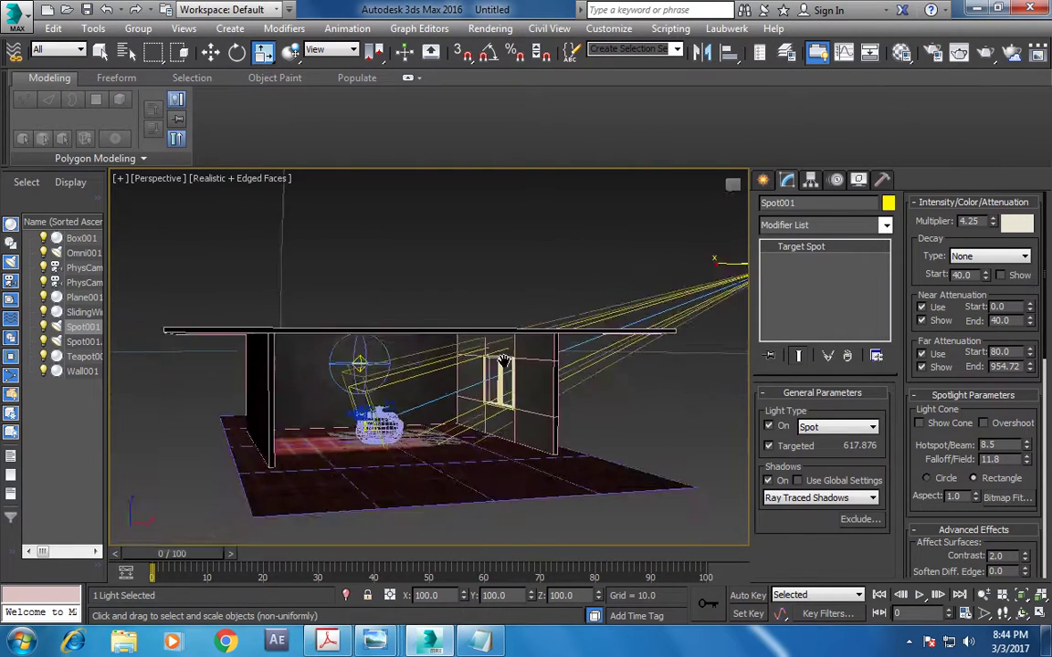
pyautogui.scroll(5, 399, 409)
pyautogui.click(343, 338)
pyautogui.click(329, 341)
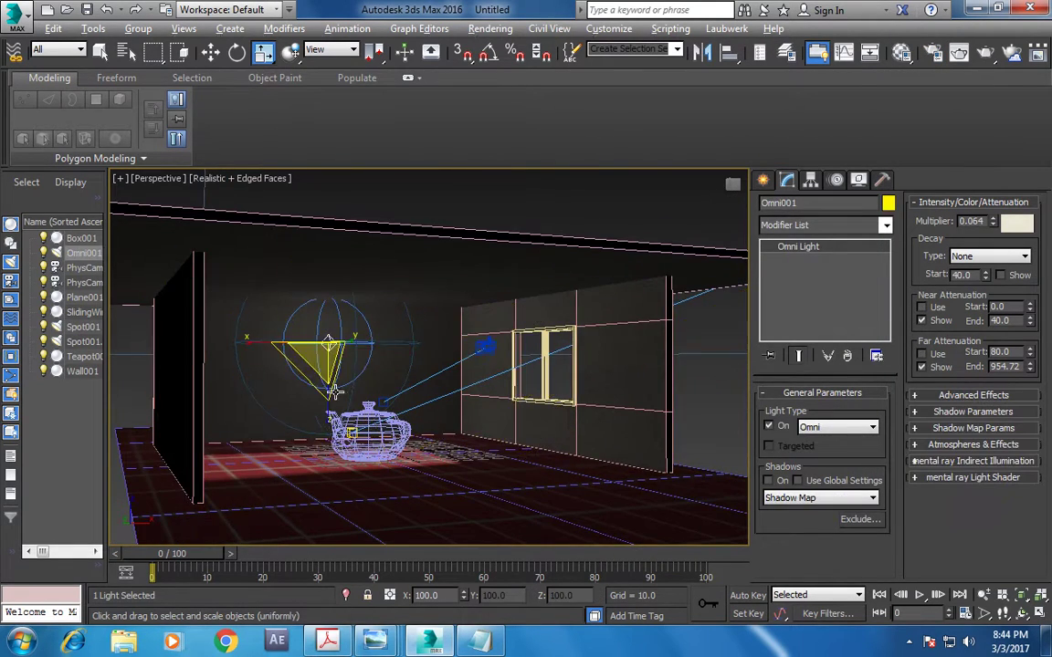
pyautogui.scroll(3, 363, 387)
pyautogui.scroll(2, 369, 334)
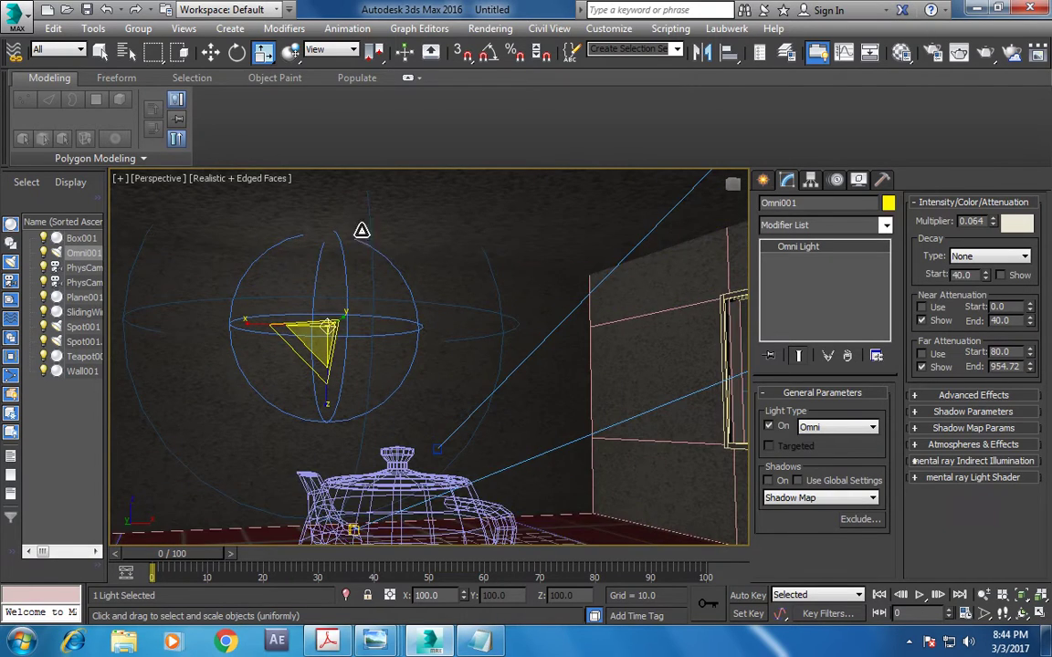
pyautogui.moveTo(358, 228)
pyautogui.keyDown('alt'); pyautogui.mouseDown(button='middle')
pyautogui.moveTo(515, 422)
pyautogui.moveTo(547, 381)
pyautogui.mouseUp(button='middle'); pyautogui.keyUp('alt')
pyautogui.moveTo(362, 333)
pyautogui.keyDown('alt'); pyautogui.mouseDown(button='middle')
pyautogui.moveTo(425, 317)
pyautogui.moveTo(489, 340)
pyautogui.moveTo(352, 381)
pyautogui.moveTo(391, 357)
pyautogui.moveTo(464, 343)
pyautogui.moveTo(317, 300)
pyautogui.moveTo(363, 384)
pyautogui.moveTo(357, 352)
pyautogui.moveTo(357, 382)
pyautogui.moveTo(808, 336)
pyautogui.mouseUp(button='middle'); pyautogui.keyUp('alt')
pyautogui.click(394, 341)
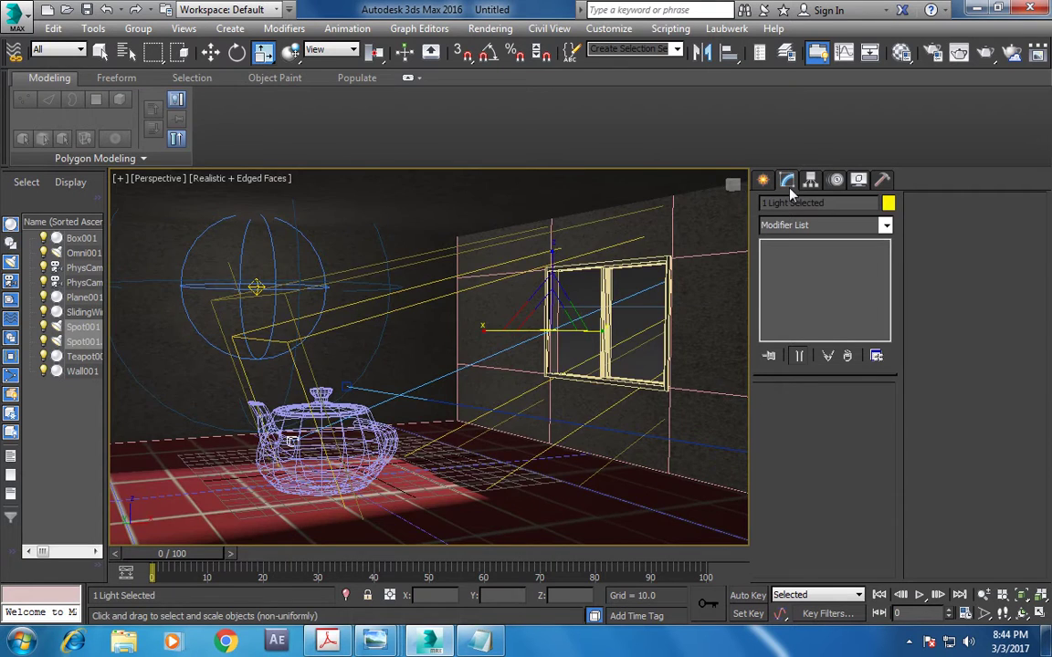
pyautogui.scroll(-5, 678, 314)
pyautogui.keyDown('alt'); pyautogui.moveTo(677, 314); pyautogui.dragTo(636, 242, button='middle'); pyautogui.keyUp('alt')
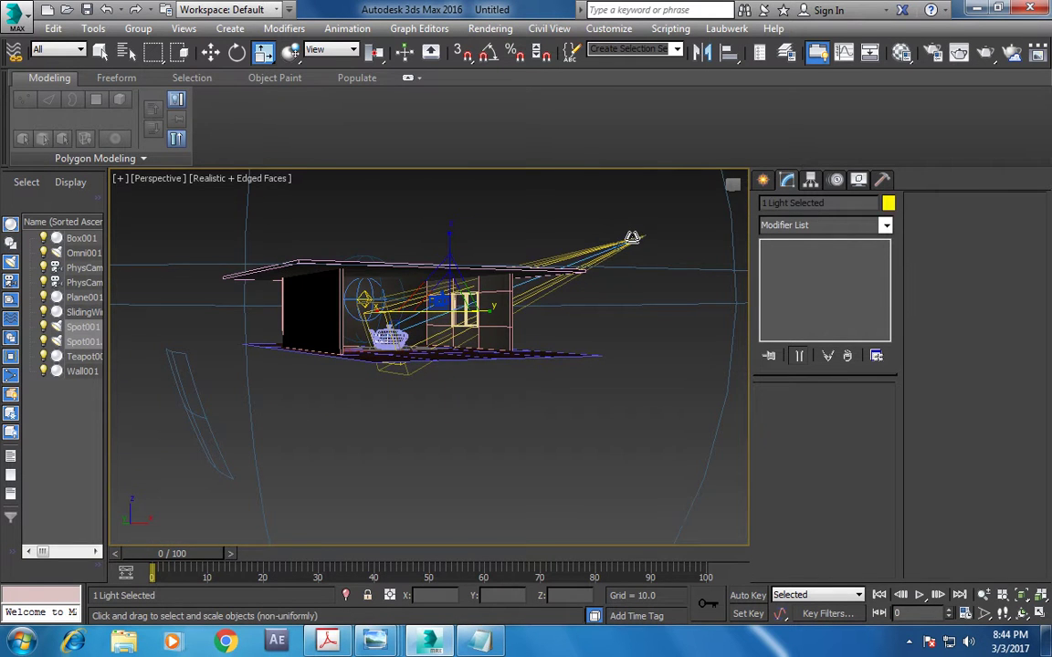
pyautogui.press('c')
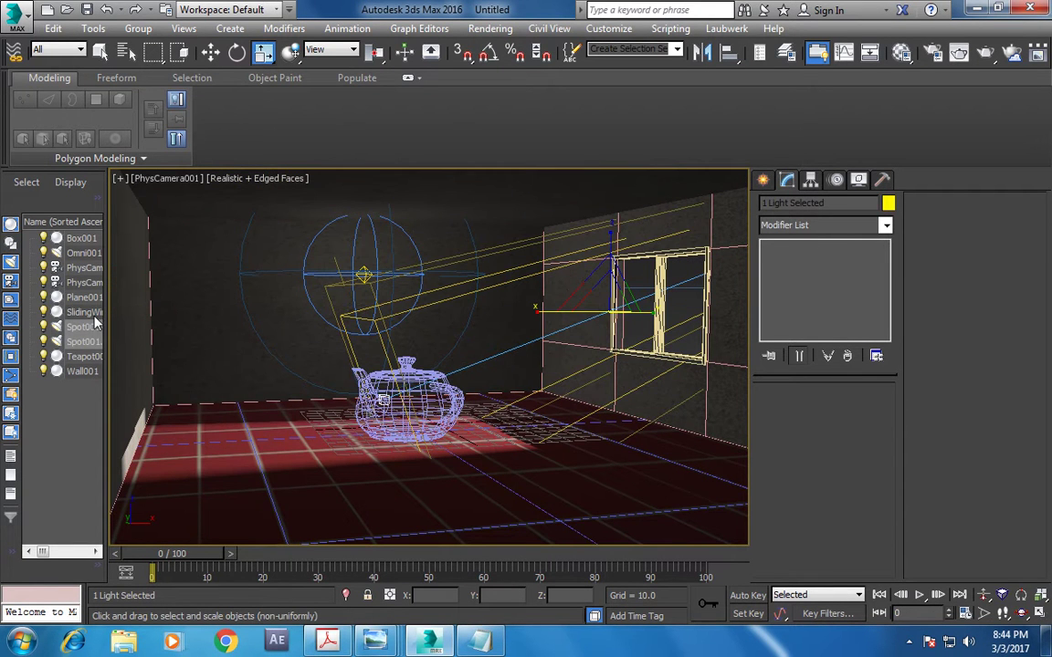
# - Tint the Spot001 light a warm pink and test-render the camera view
pyautogui.click(82, 327)
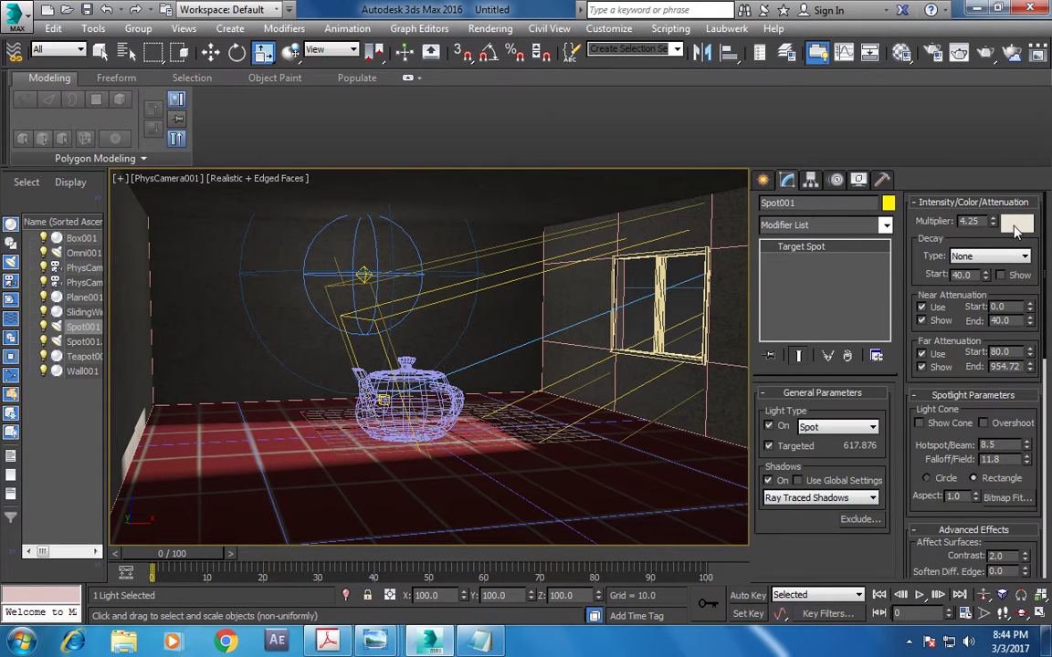
pyautogui.click(1017, 225)
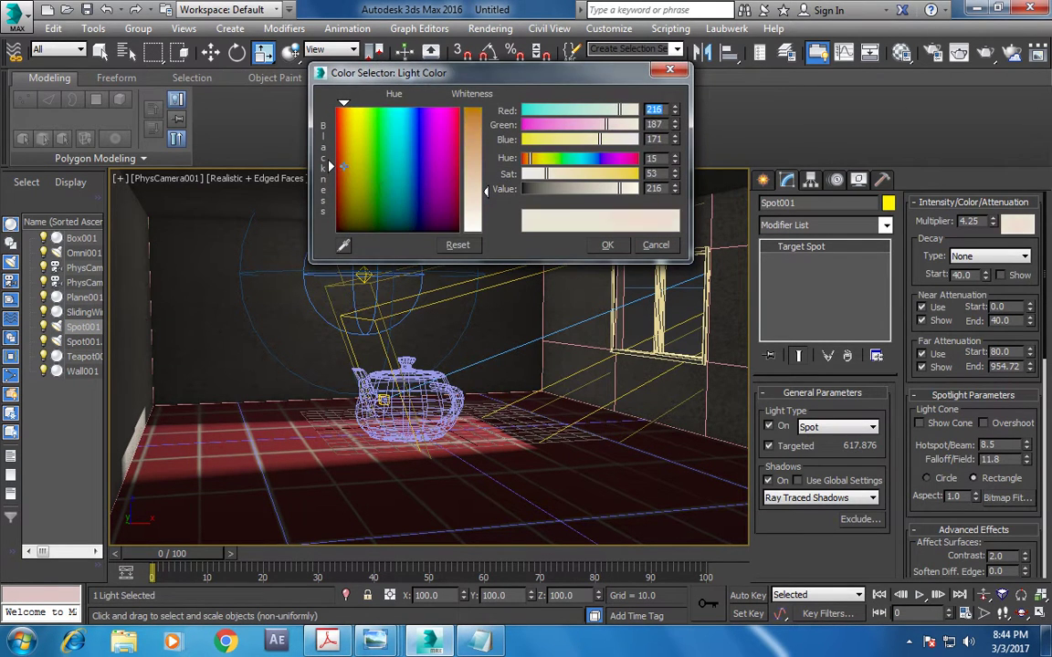
pyautogui.moveTo(355, 179); pyautogui.dragTo(343, 166)
pyautogui.moveTo(485, 190); pyautogui.dragTo(485, 173)
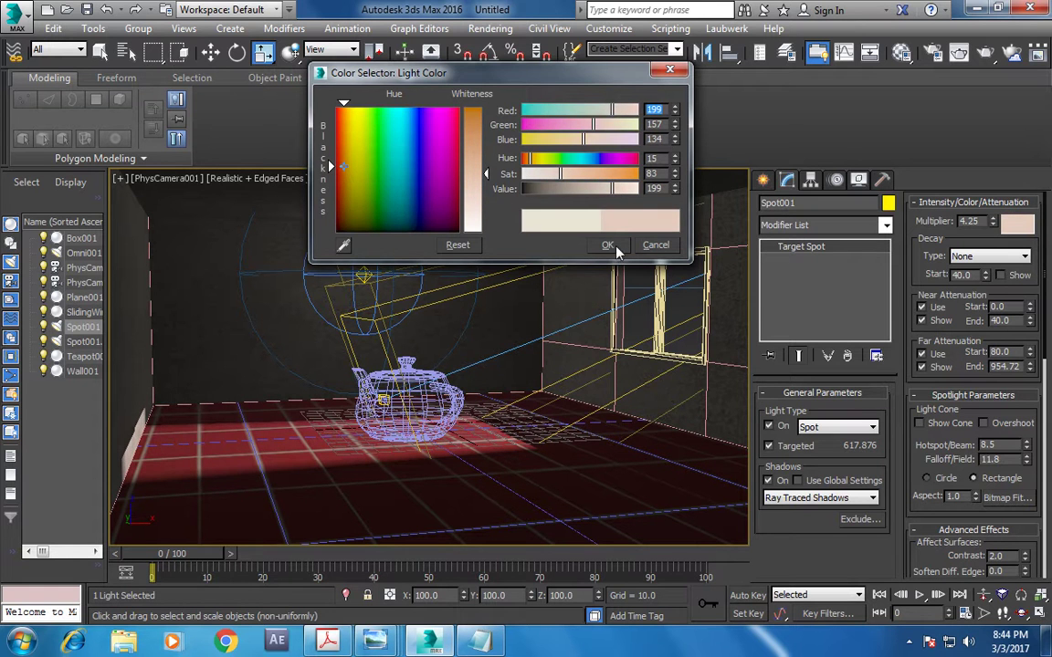
pyautogui.click(608, 245)
pyautogui.click(986, 53)
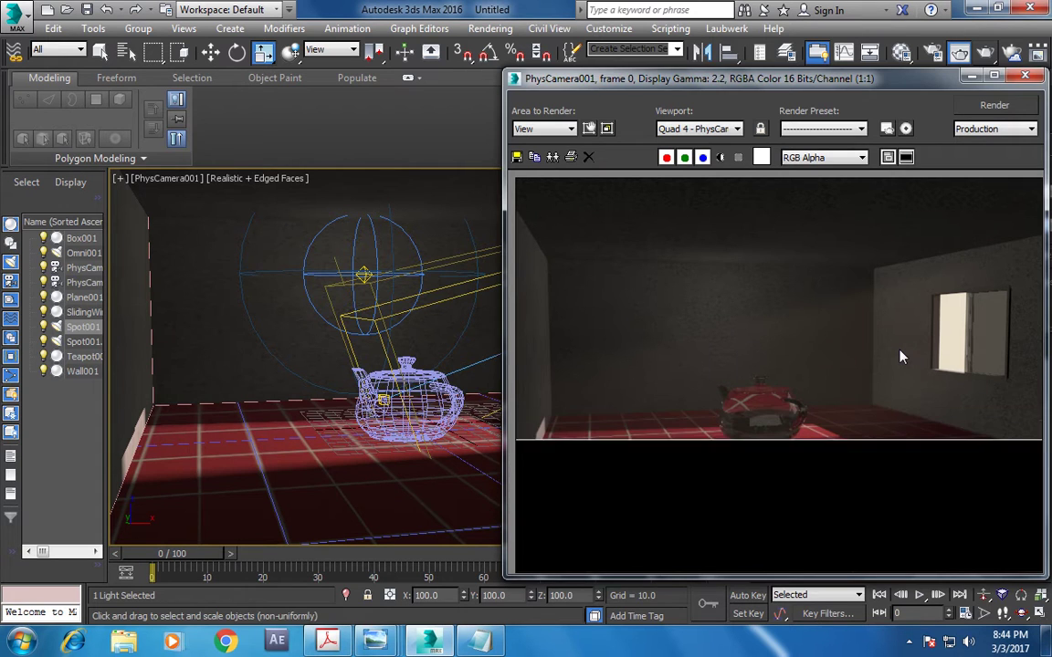
pyautogui.click(1025, 75)
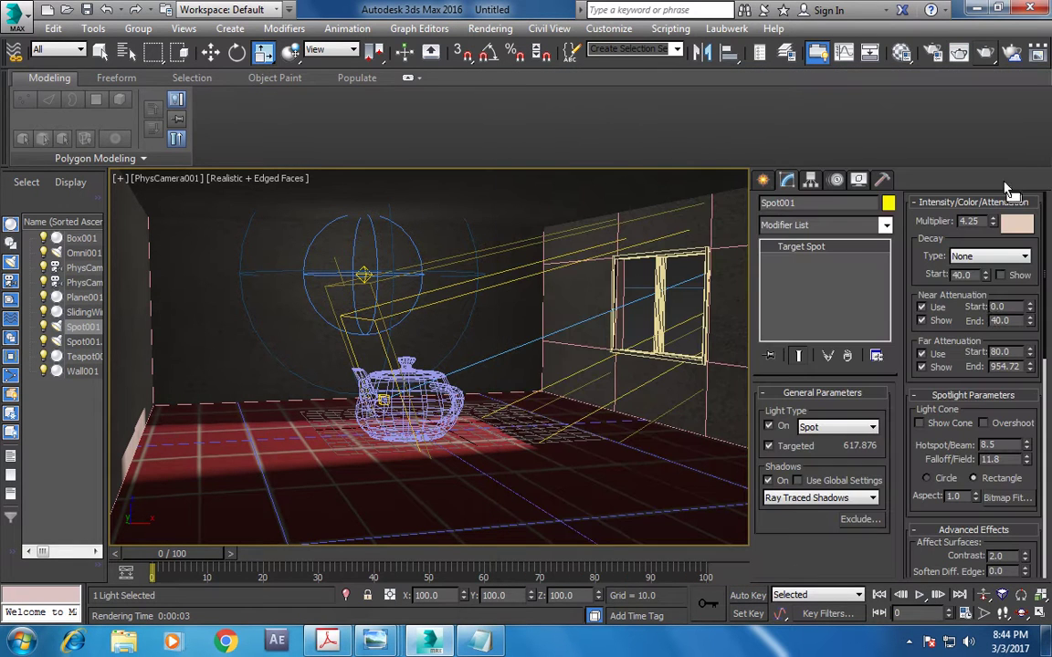
# - Set Spot001's multiplier to 4.25 and its shadow density to 1.0, test-rendering in between
pyautogui.moveTo(994, 224); pyautogui.dragTo(999, 279)
pyautogui.moveTo(925, 463); pyautogui.dragTo(940, 195)
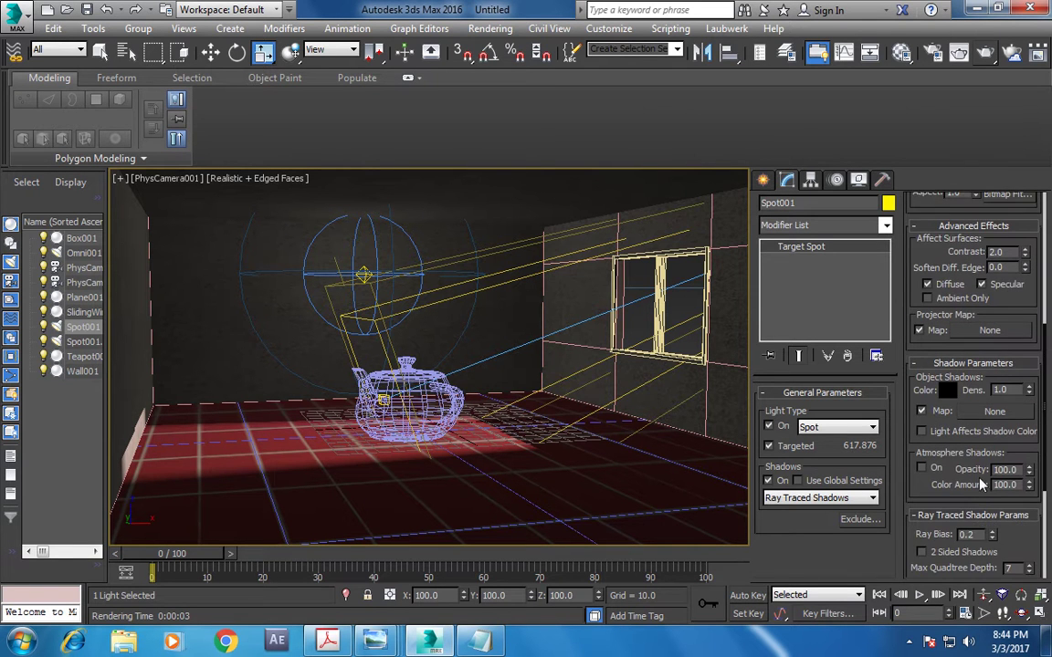
pyautogui.moveTo(962, 487); pyautogui.dragTo(961, 453)
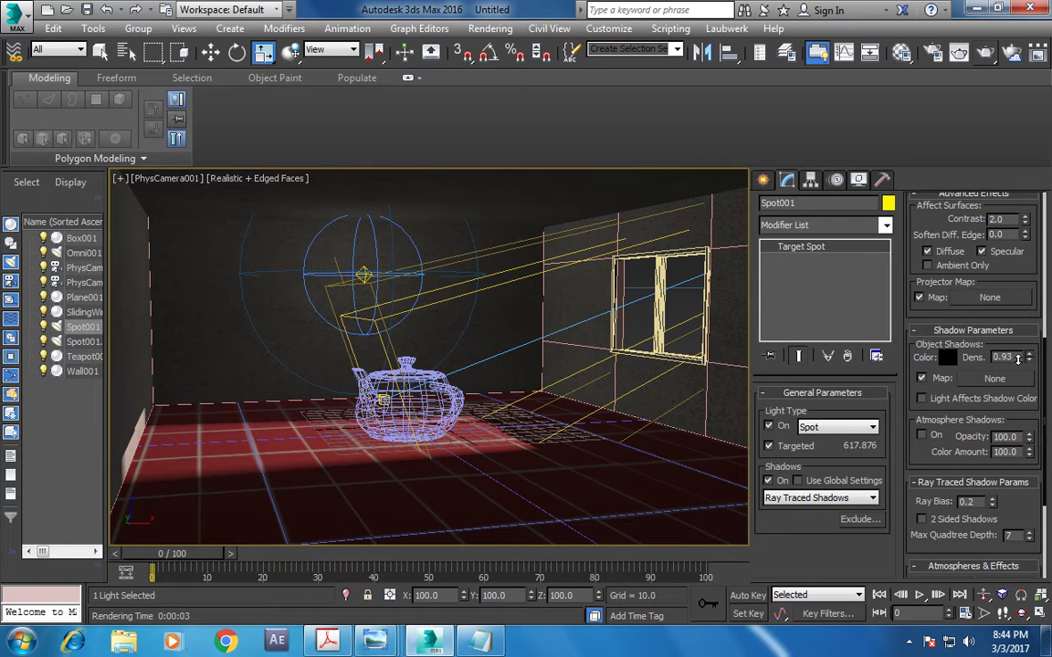
pyautogui.moveTo(1022, 352); pyautogui.dragTo(998, 276)
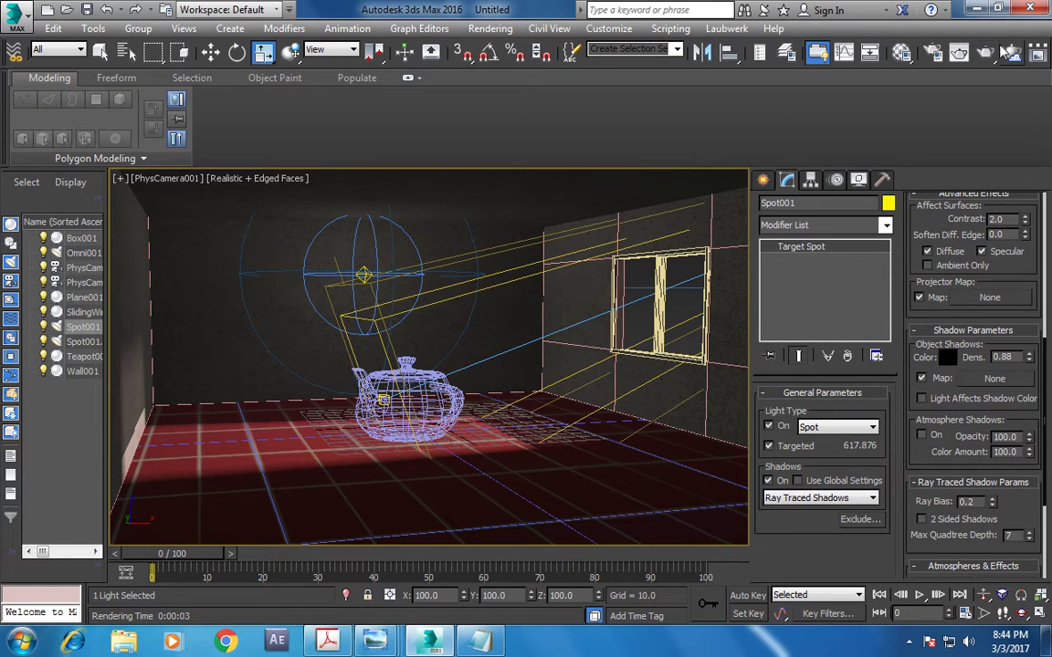
pyautogui.click(1009, 52)
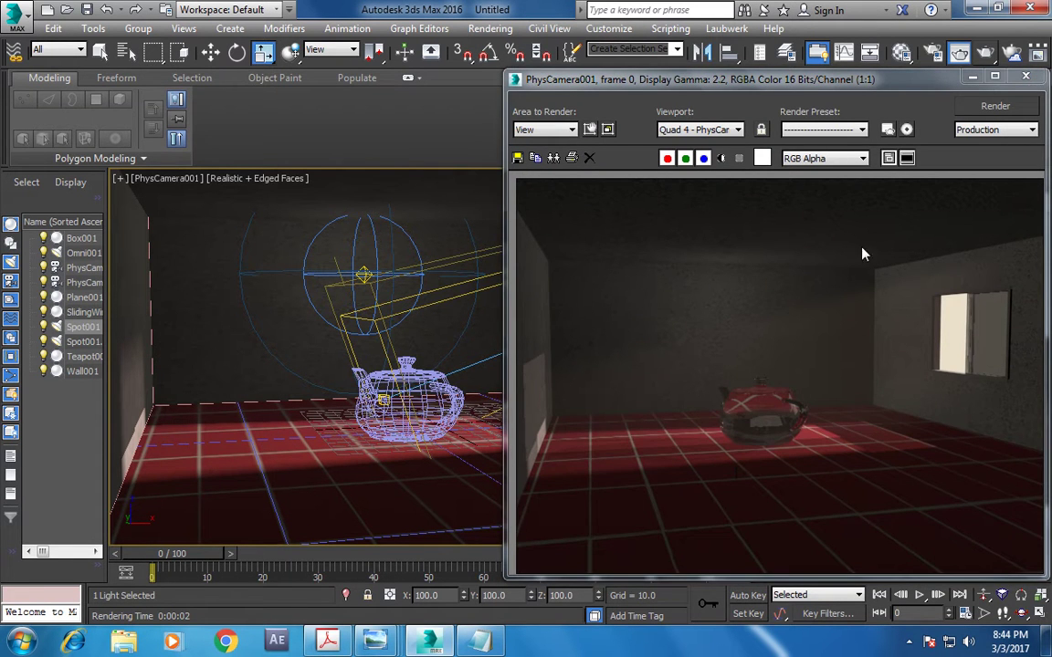
pyautogui.click(1025, 76)
pyautogui.write('1')
pyautogui.press('Return')
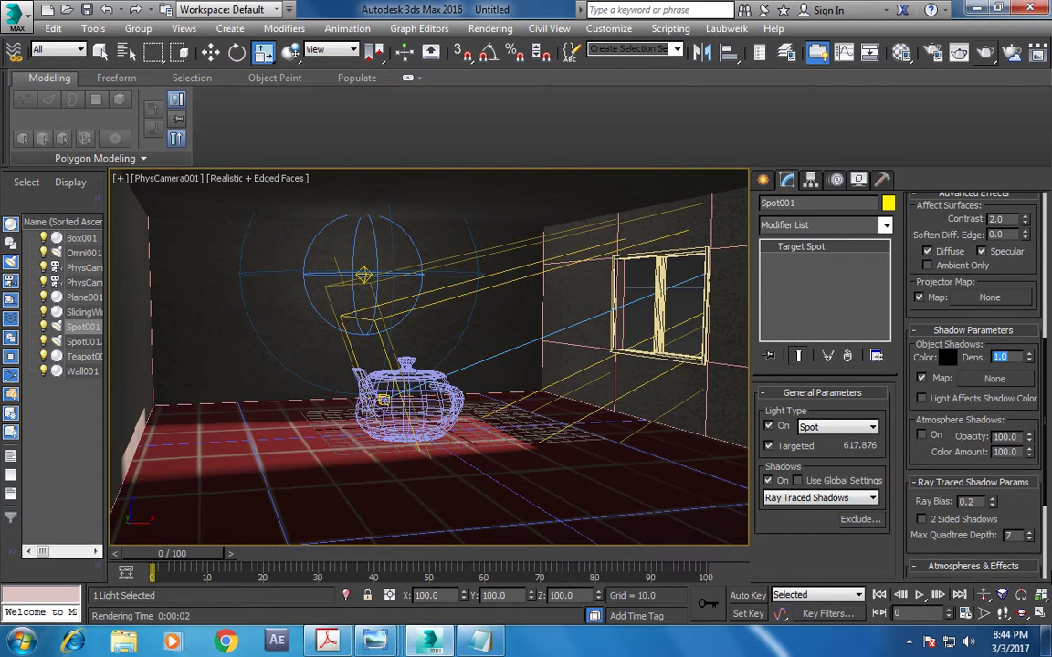
# - Delete the Volume Light effect and re-render PhysCamera001, moving the frame window aside
pyautogui.moveTo(936, 549); pyautogui.dragTo(940, 320)
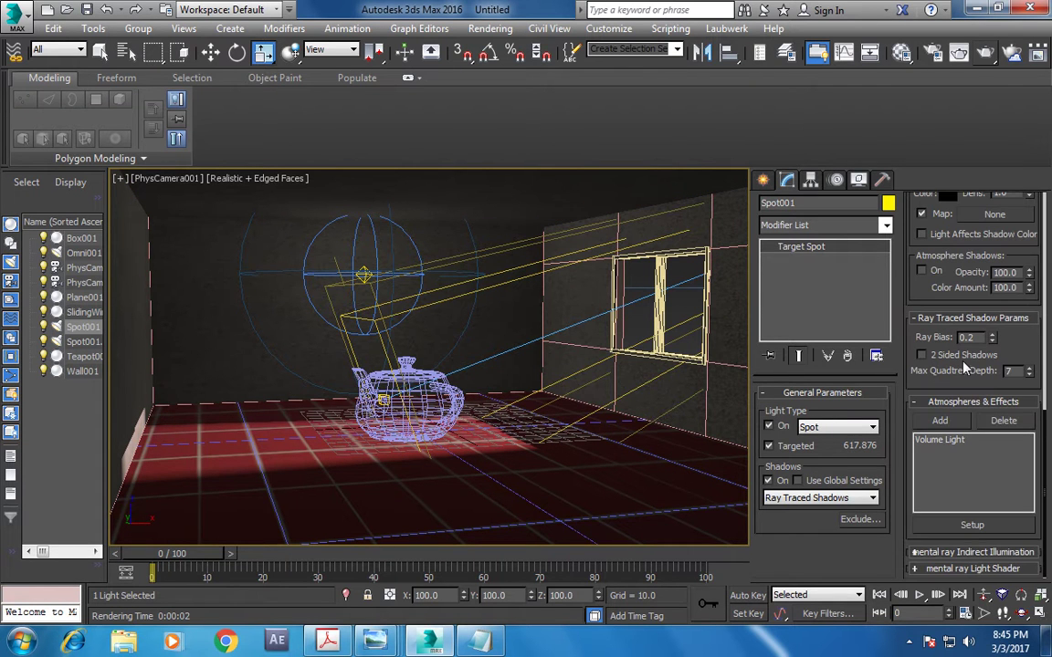
pyautogui.click(957, 441)
pyautogui.click(1014, 422)
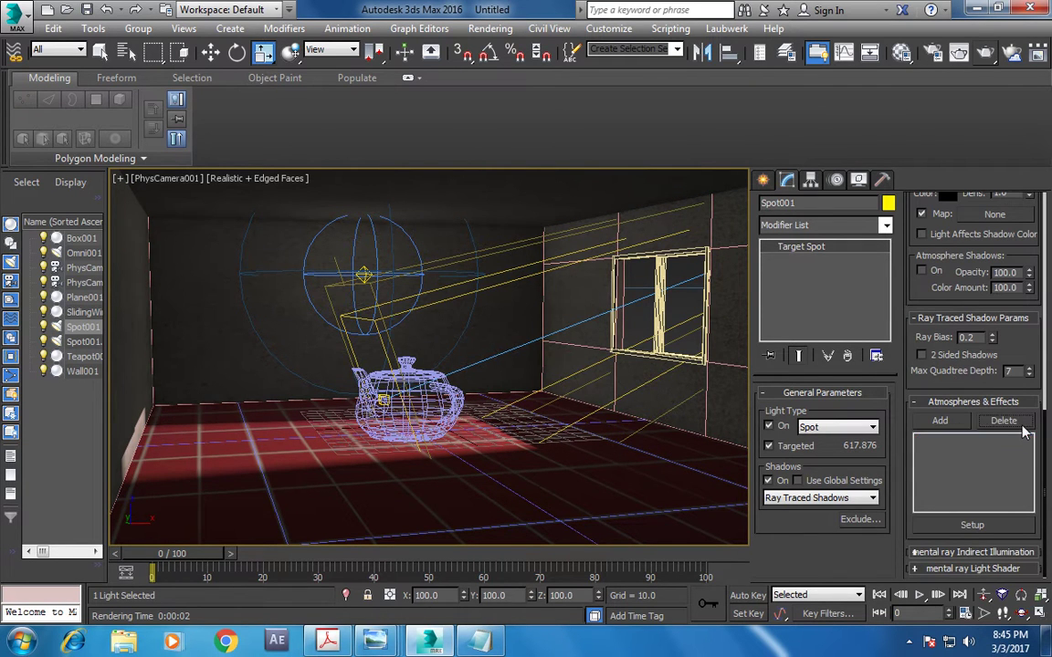
pyautogui.click(986, 53)
pyautogui.click(988, 53)
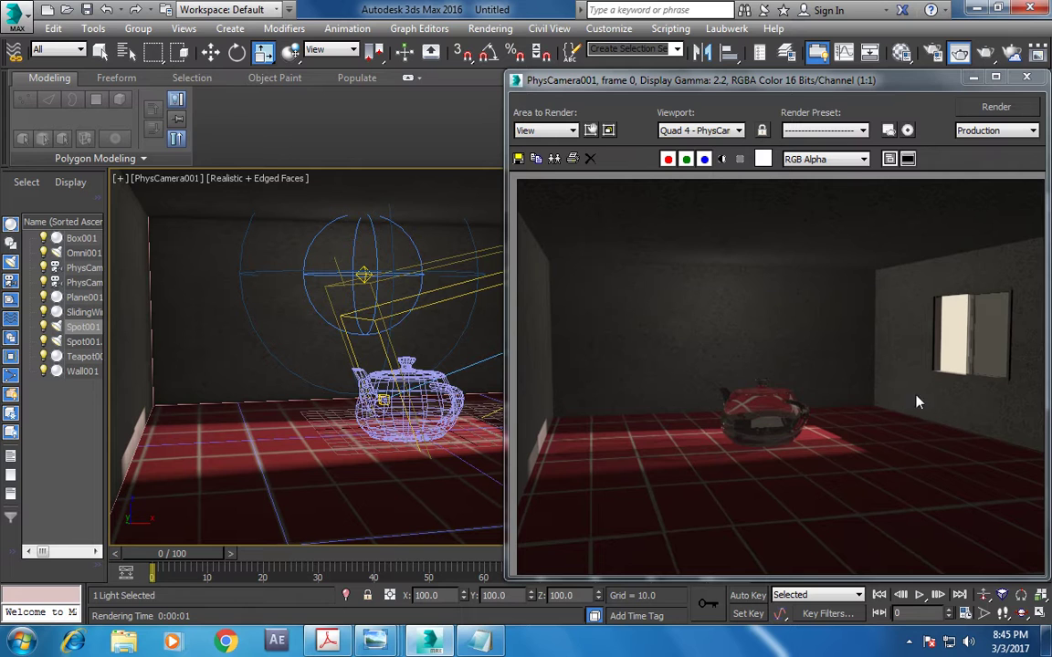
pyautogui.click(991, 60)
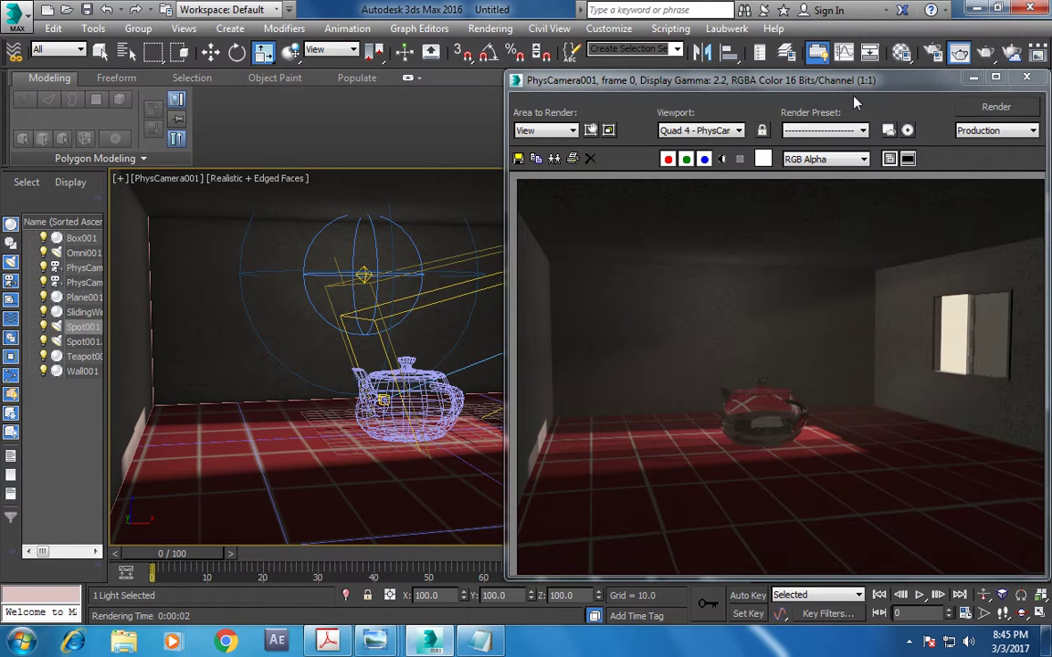
pyautogui.moveTo(872, 81); pyautogui.dragTo(656, 66)
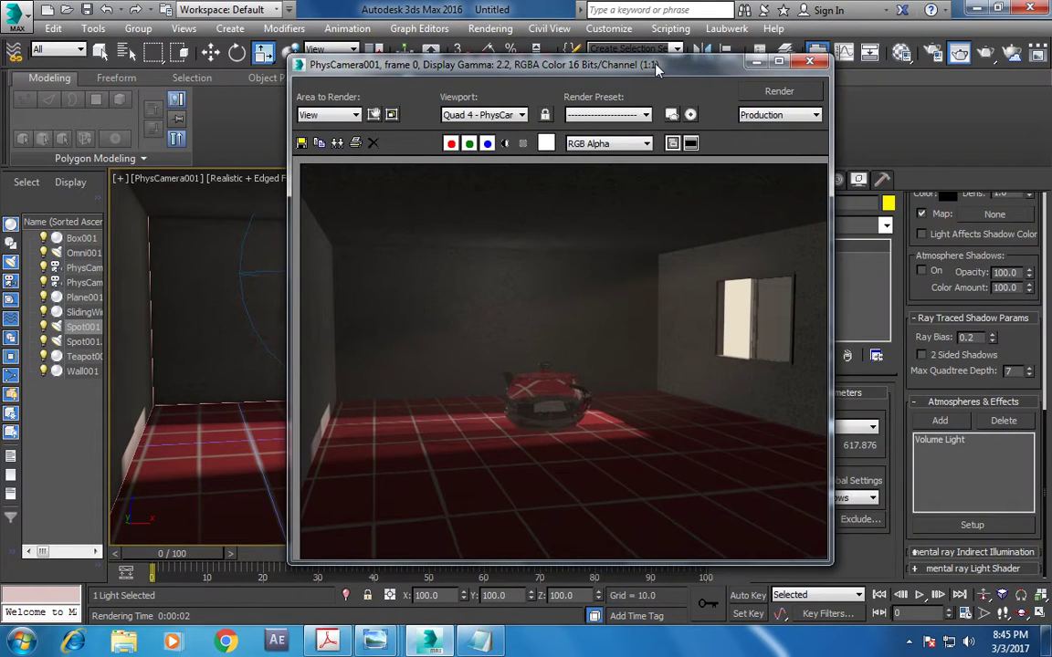